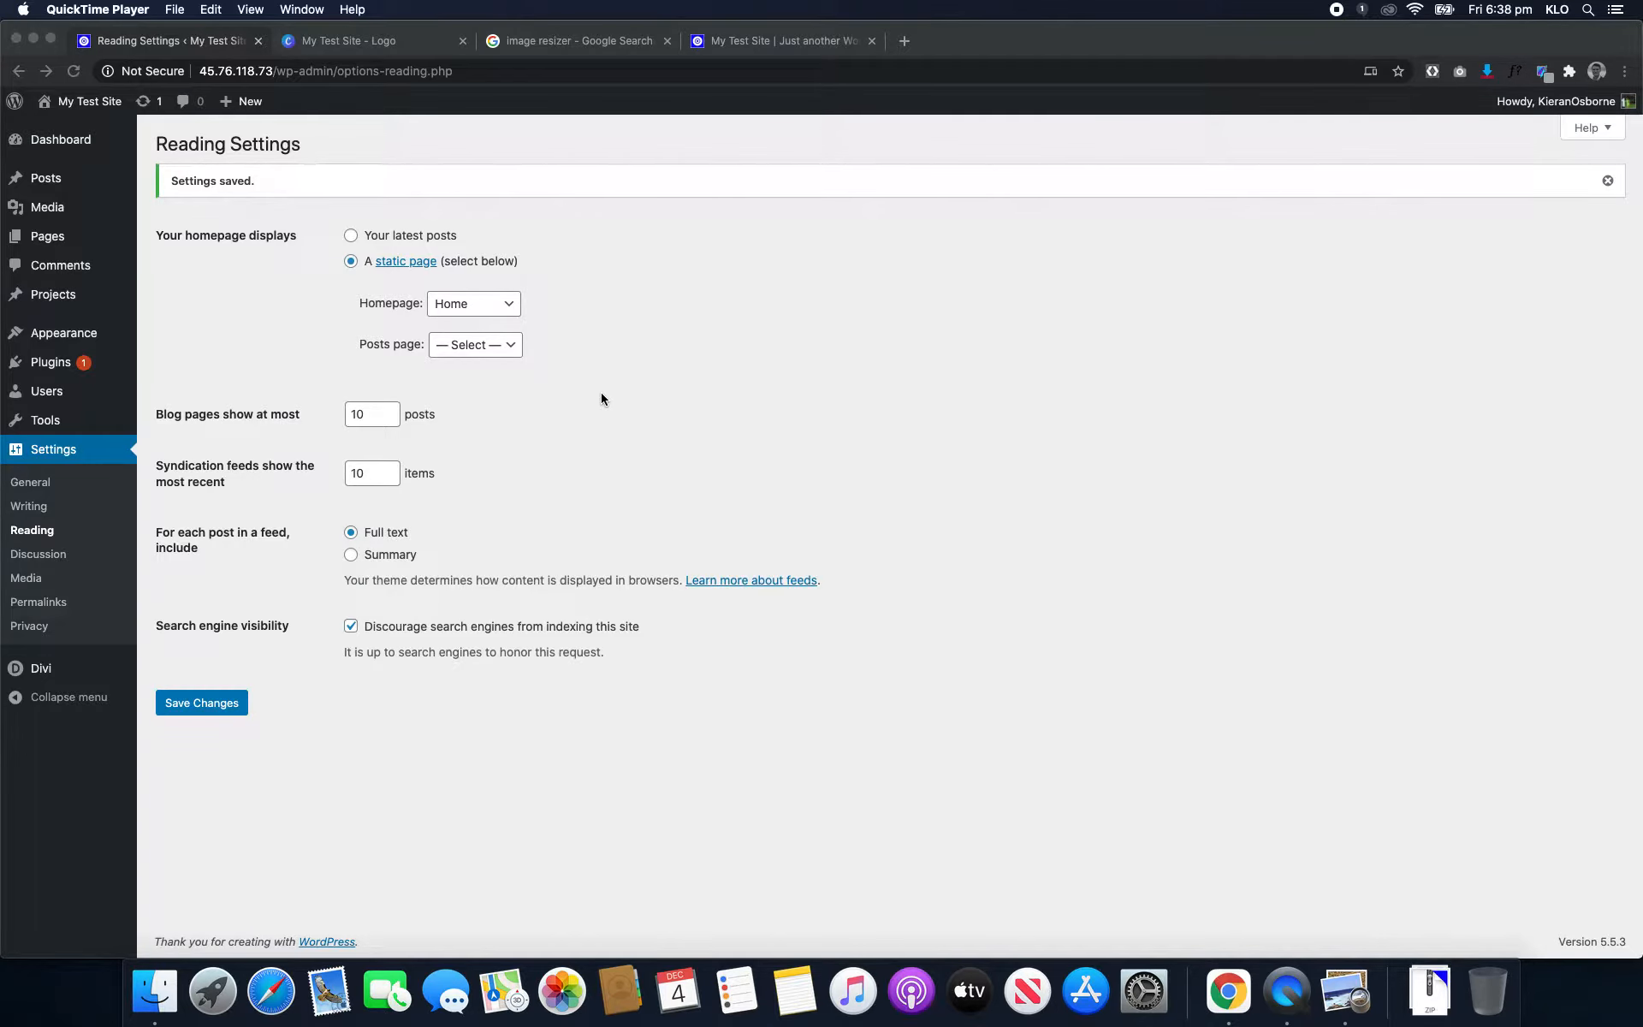
# - Visit the live site's homepage from the admin bar and review it down to the footer credit text
pyautogui.click(46, 669)
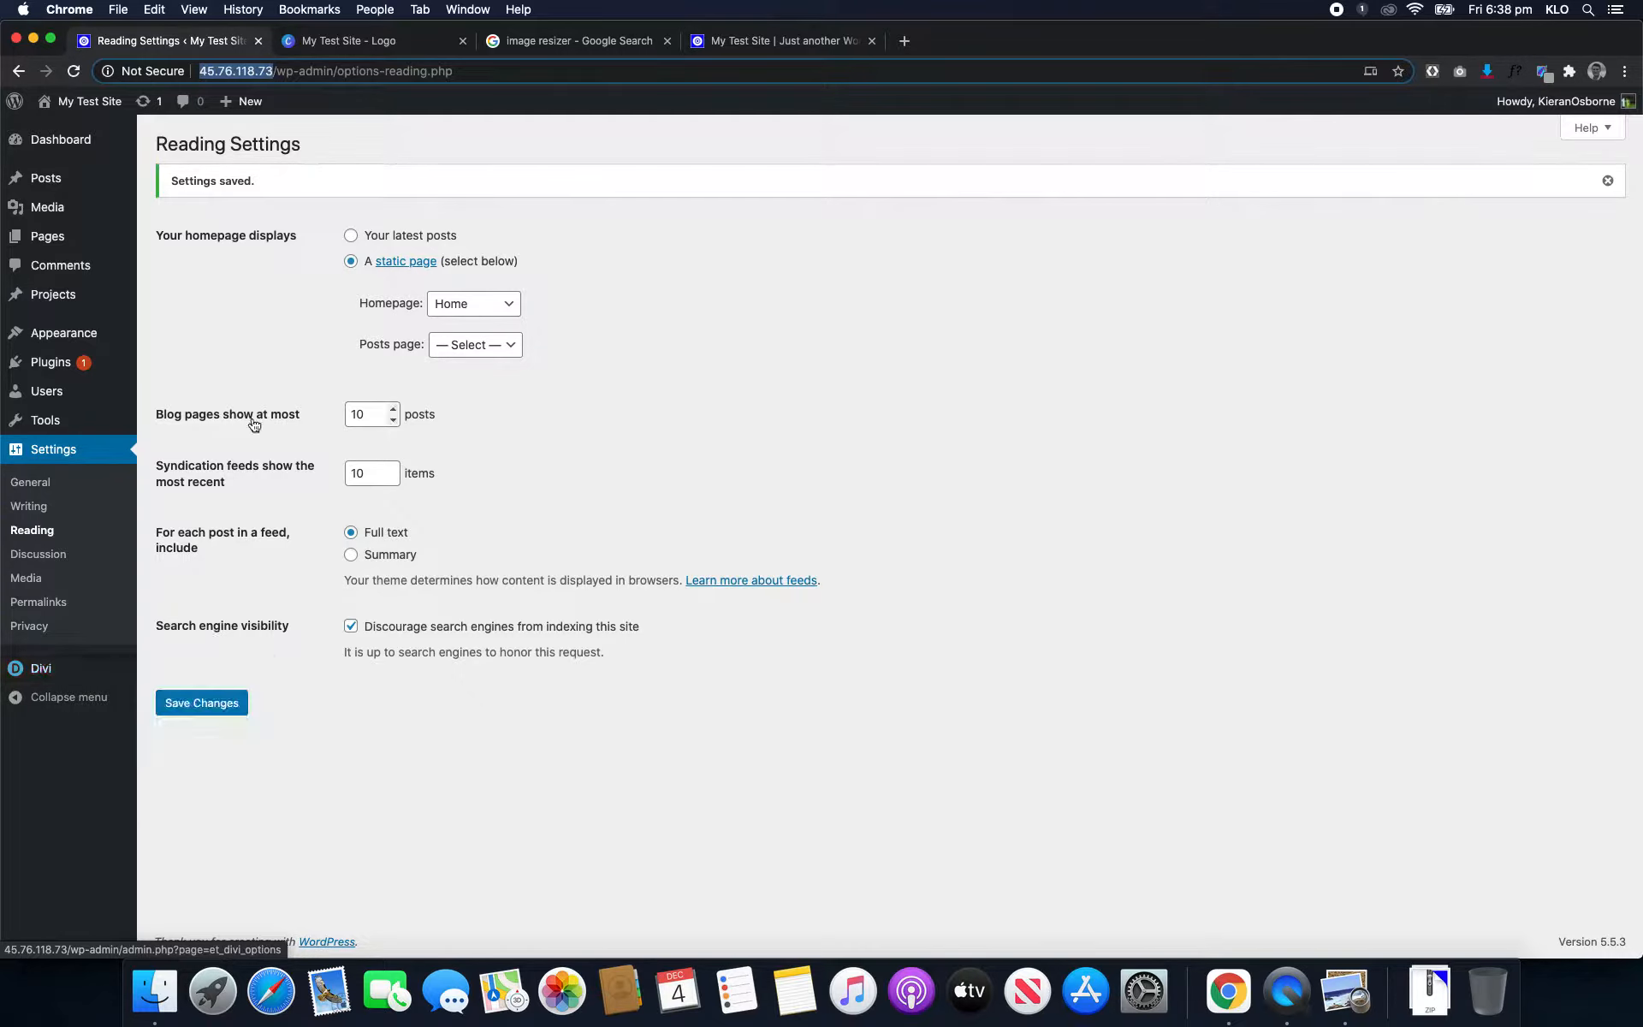
pyautogui.moveTo(87, 101)
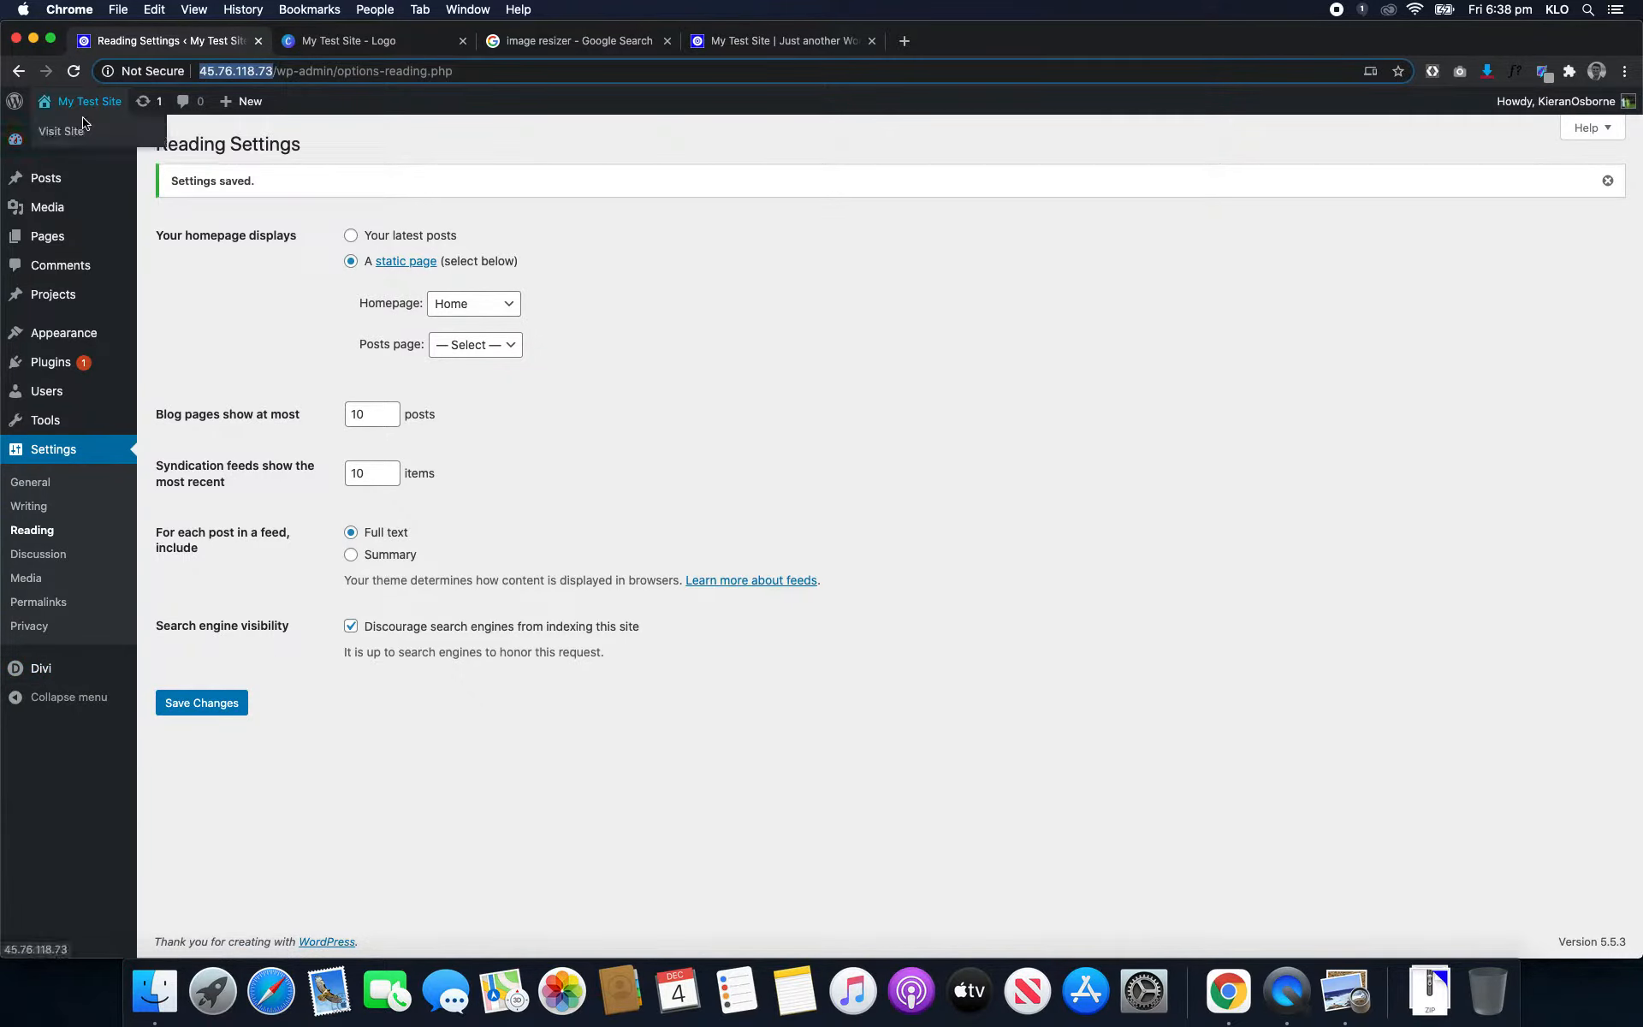
pyautogui.click(83, 123)
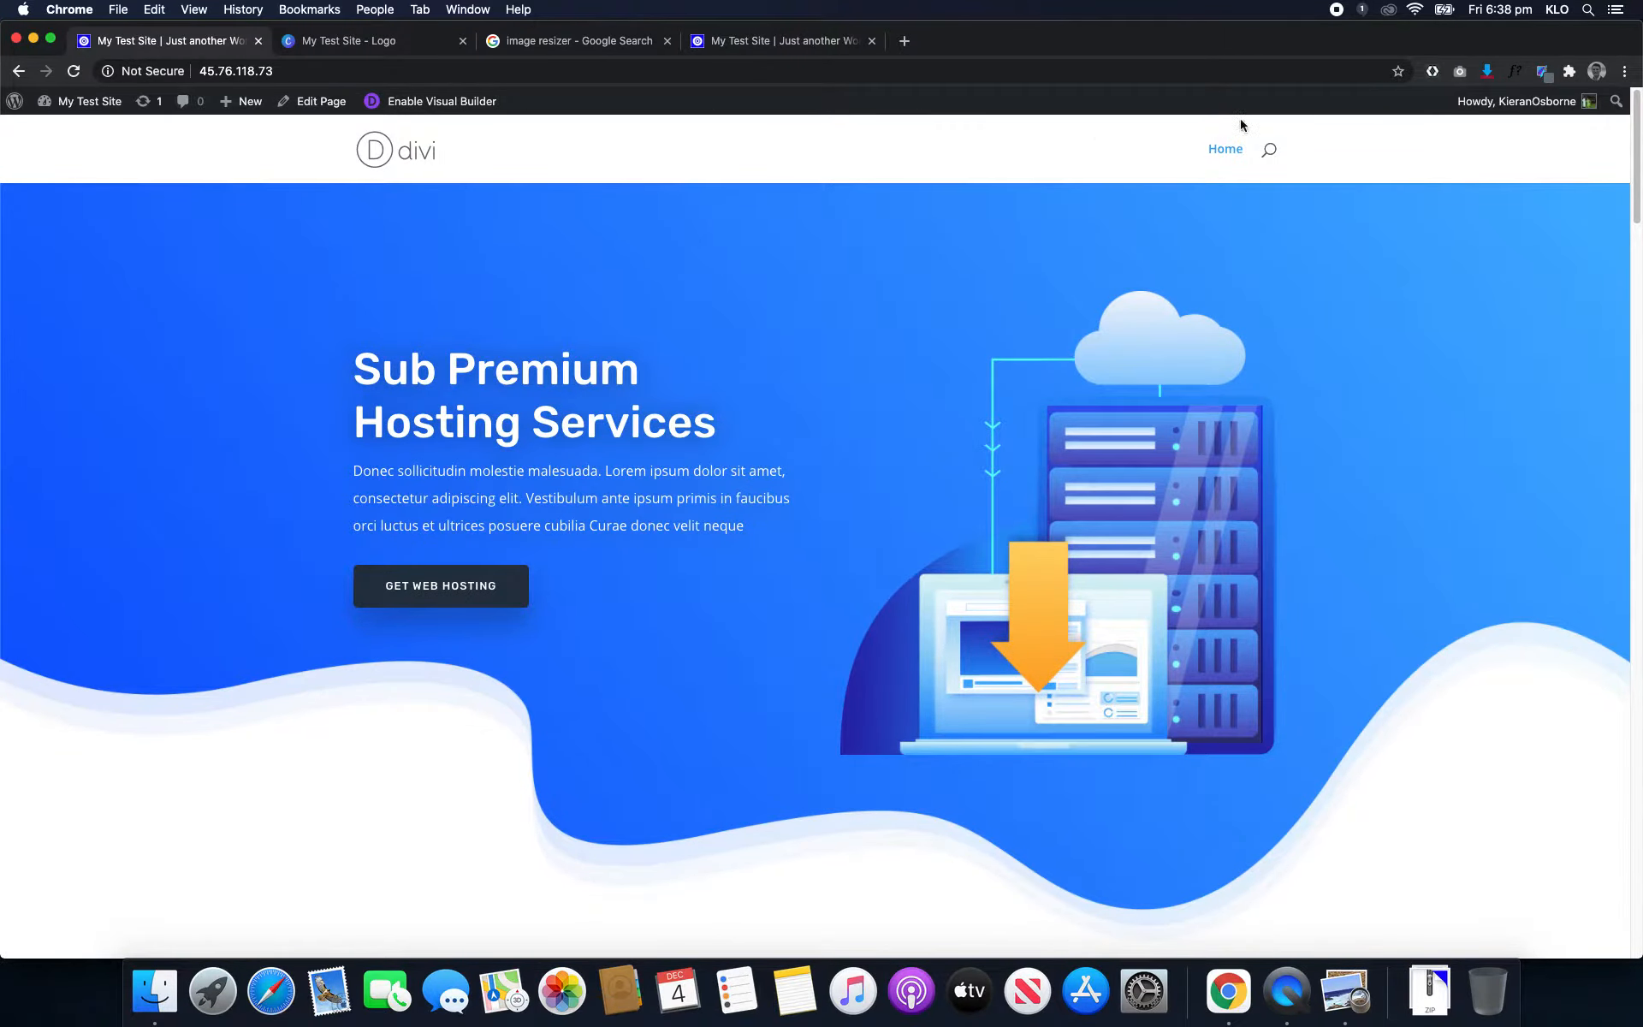
pyautogui.scroll(-10, 579, 242)
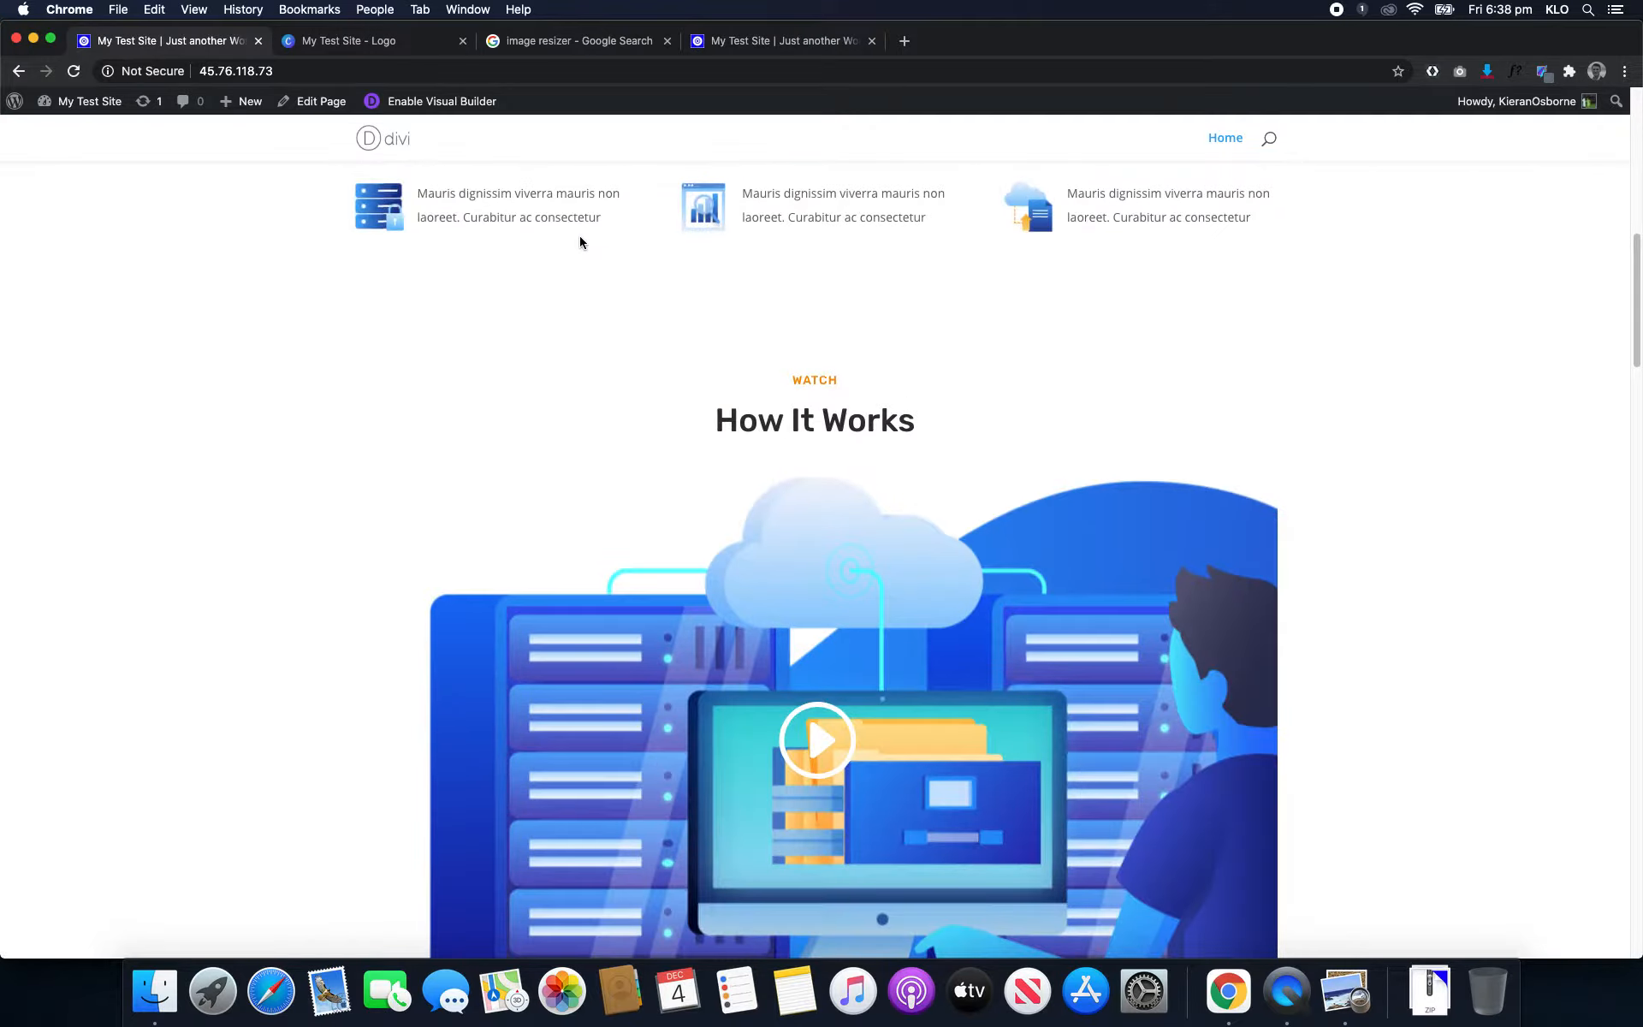
pyautogui.scroll(-5, 580, 241)
pyautogui.scroll(-5, 579, 241)
pyautogui.scroll(-5, 579, 241)
pyautogui.scroll(-5, 579, 241)
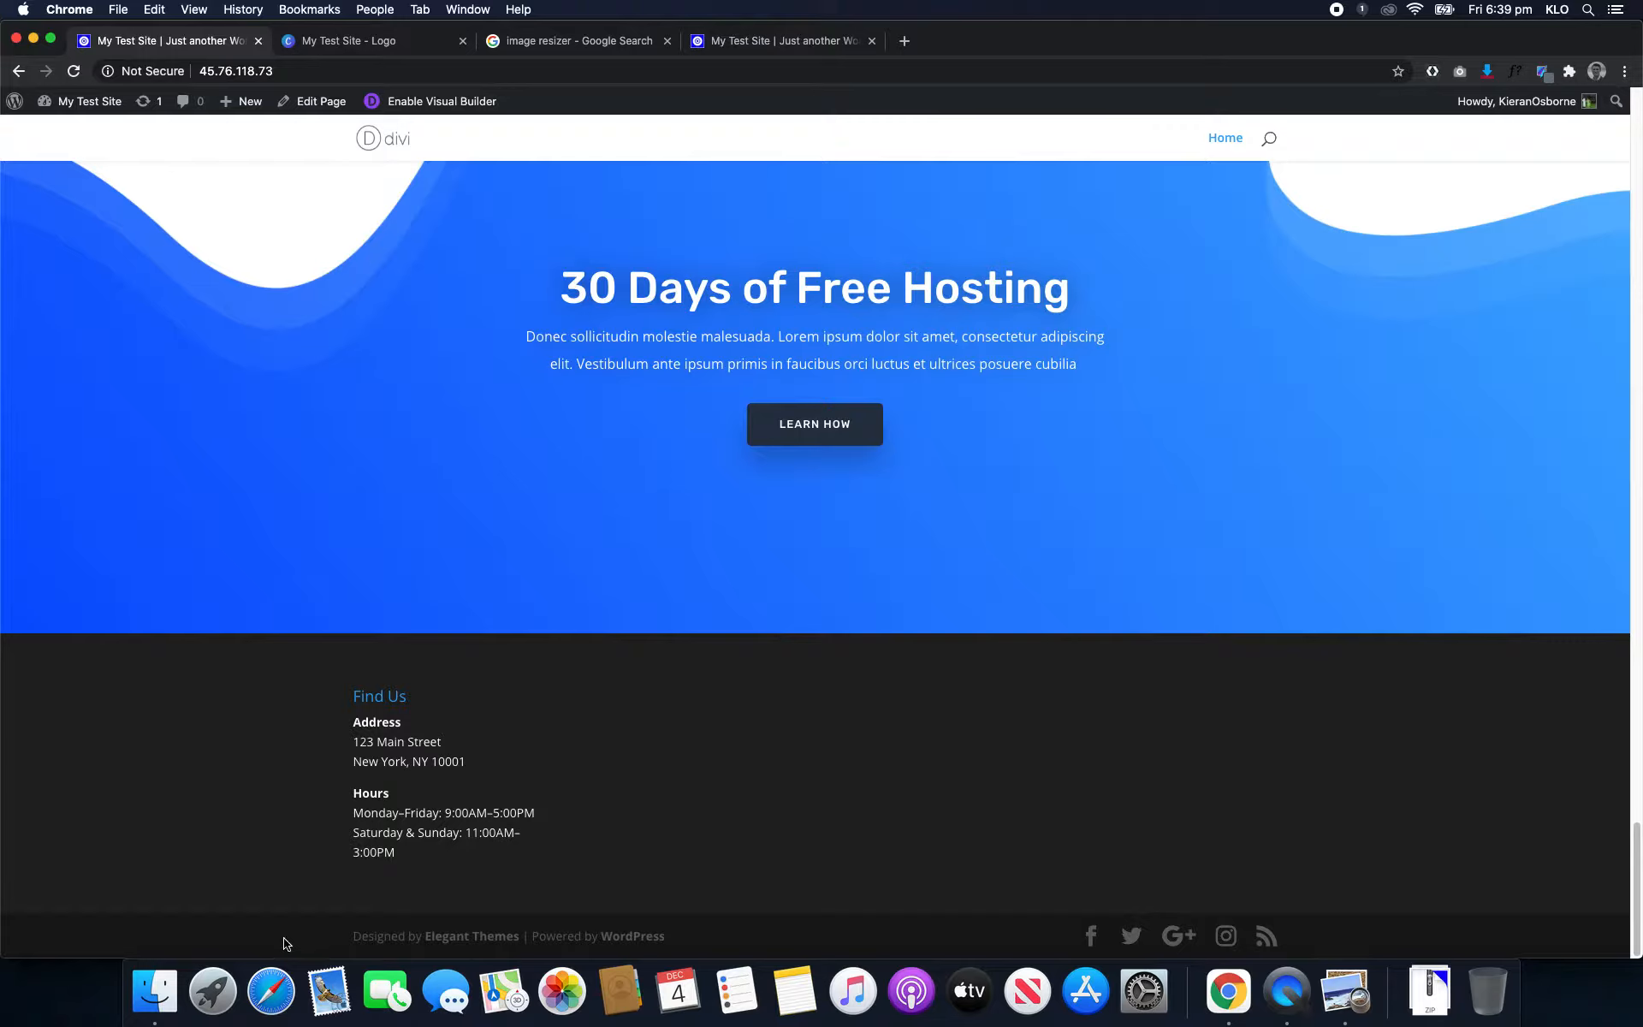
pyautogui.moveTo(283, 943); pyautogui.dragTo(668, 937)
pyautogui.click(717, 937)
pyautogui.scroll(3, 362, 306)
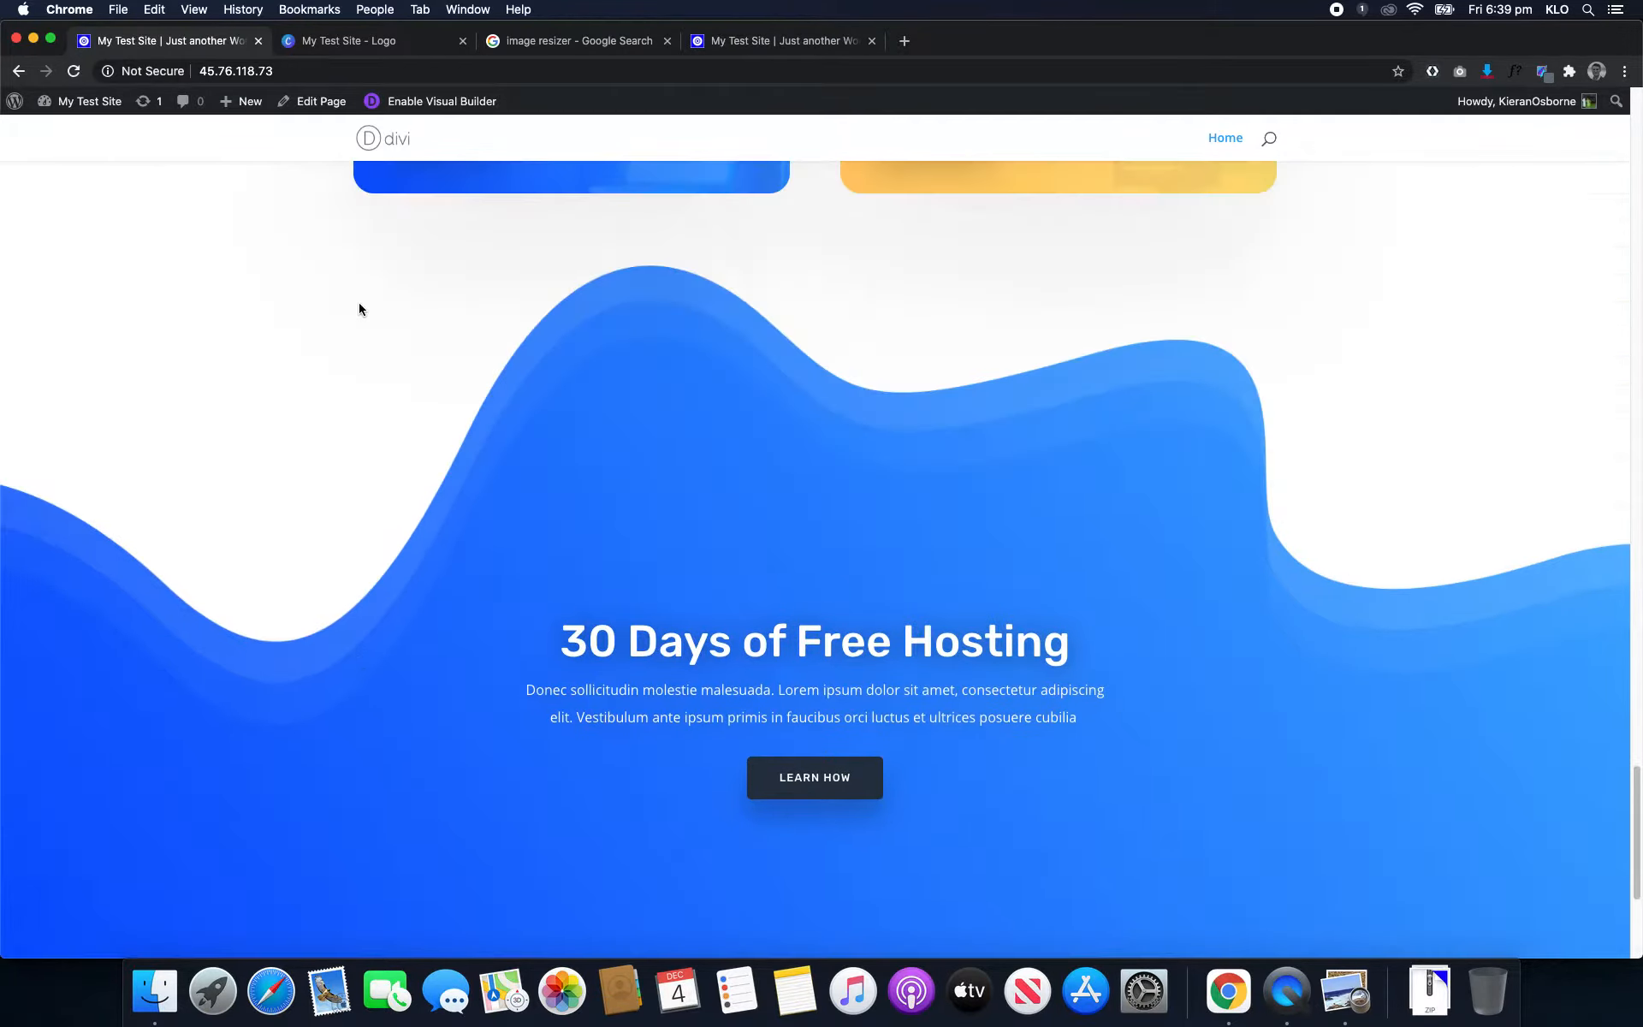
pyautogui.scroll(-3, 360, 307)
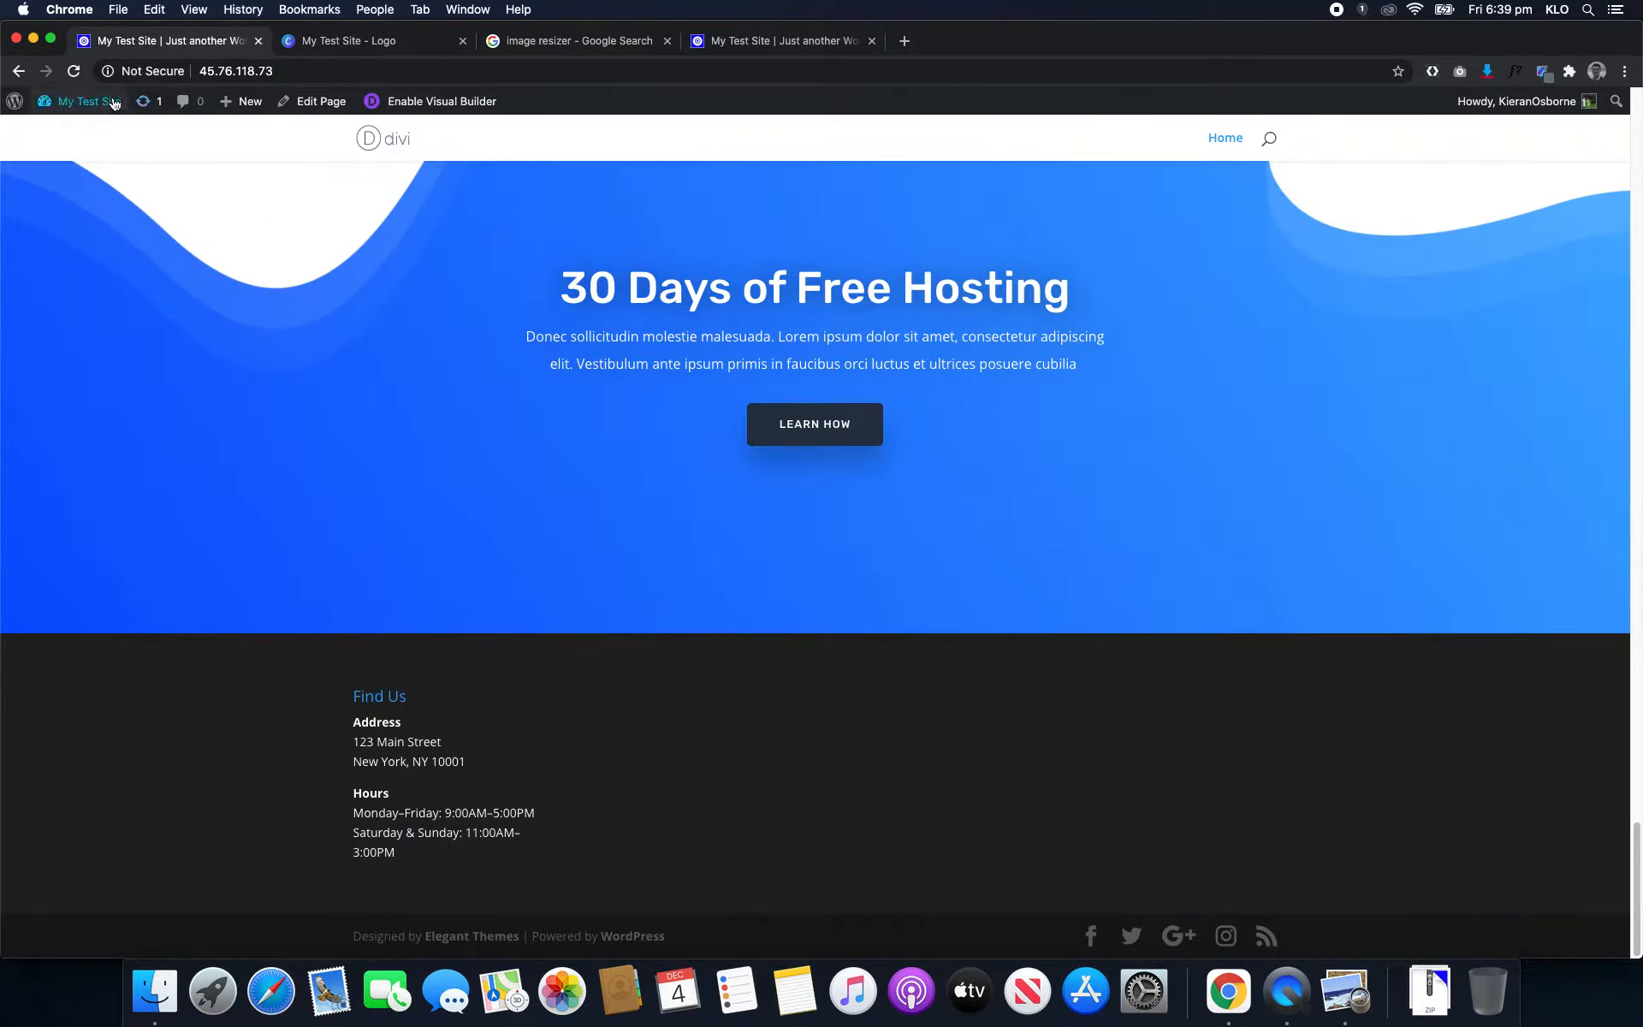
# - Duplicate the homepage tab, return to the first tab and go to the WordPress admin dashboard
pyautogui.rightClick(160, 41)
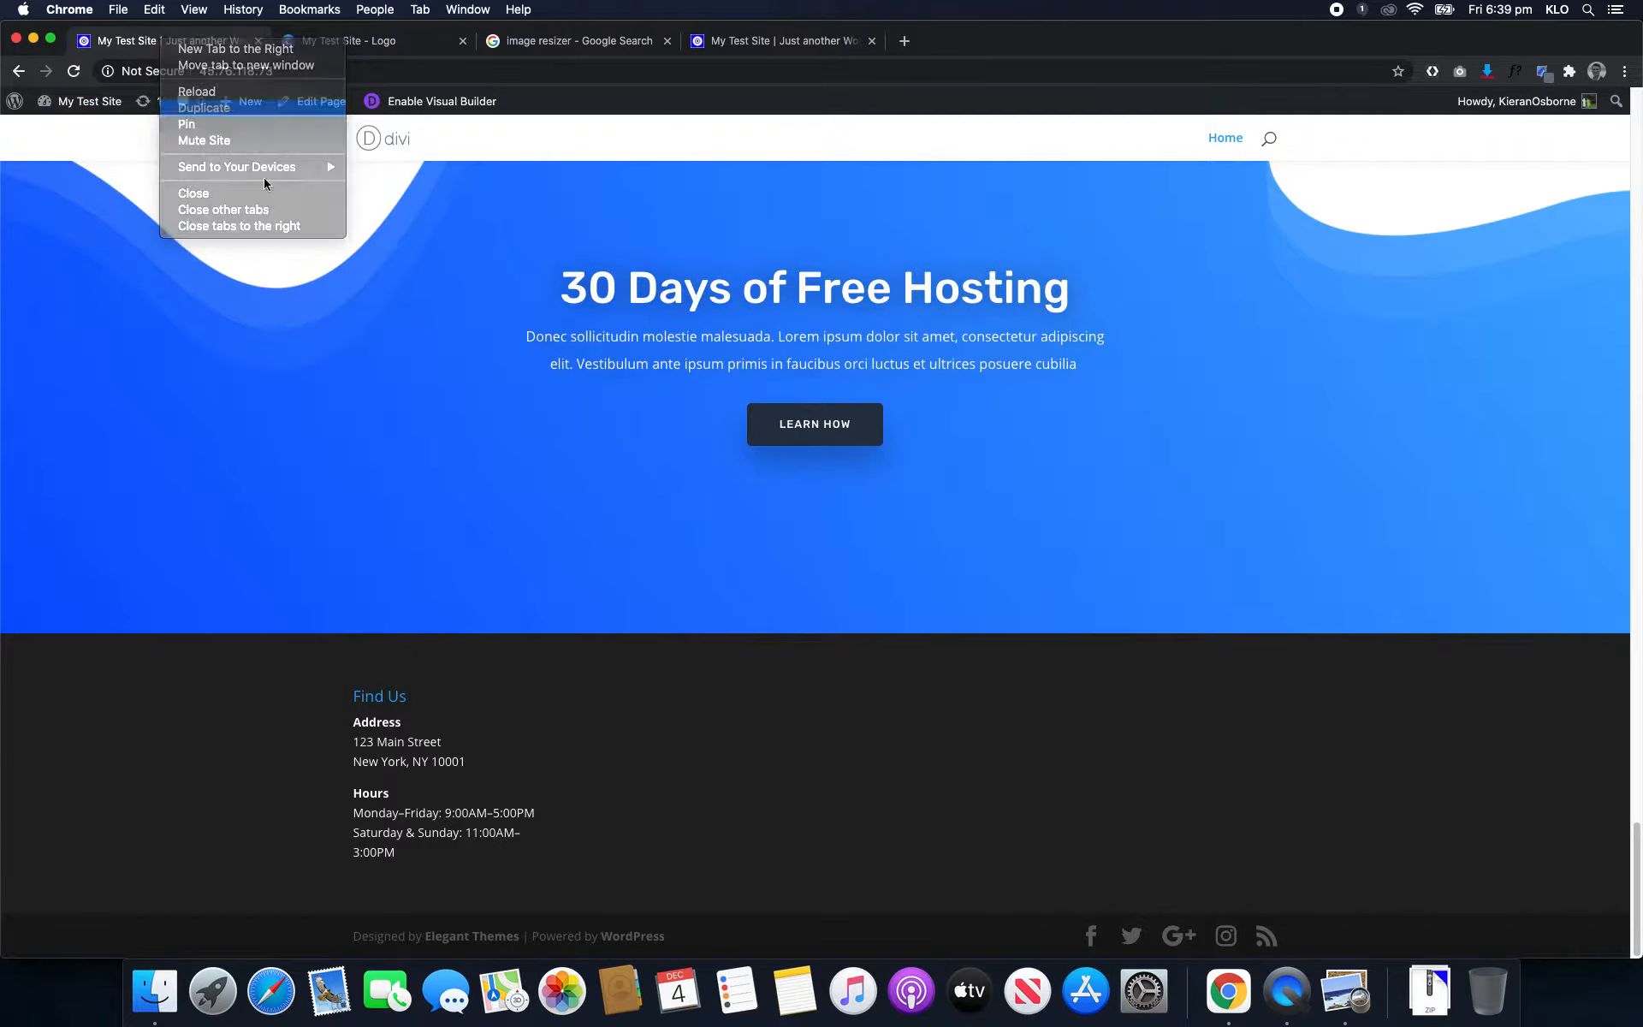
pyautogui.click(203, 108)
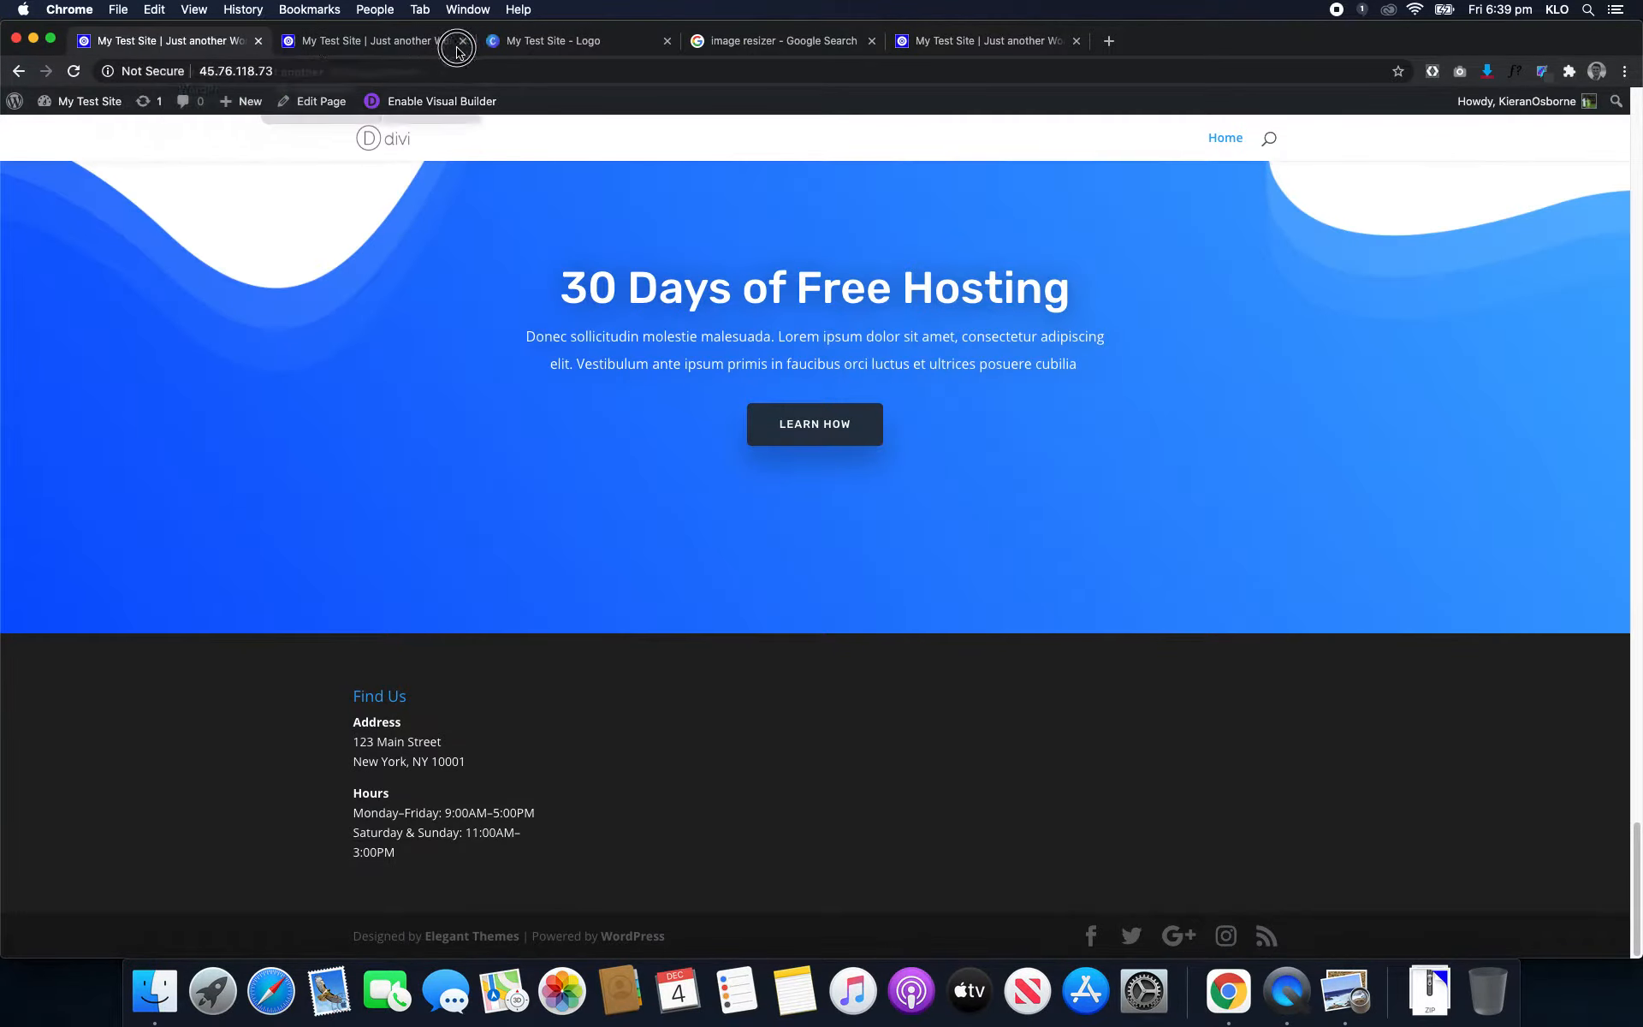
pyautogui.moveTo(298, 44); pyautogui.dragTo(230, 48)
pyautogui.click(230, 48)
pyautogui.moveTo(89, 100)
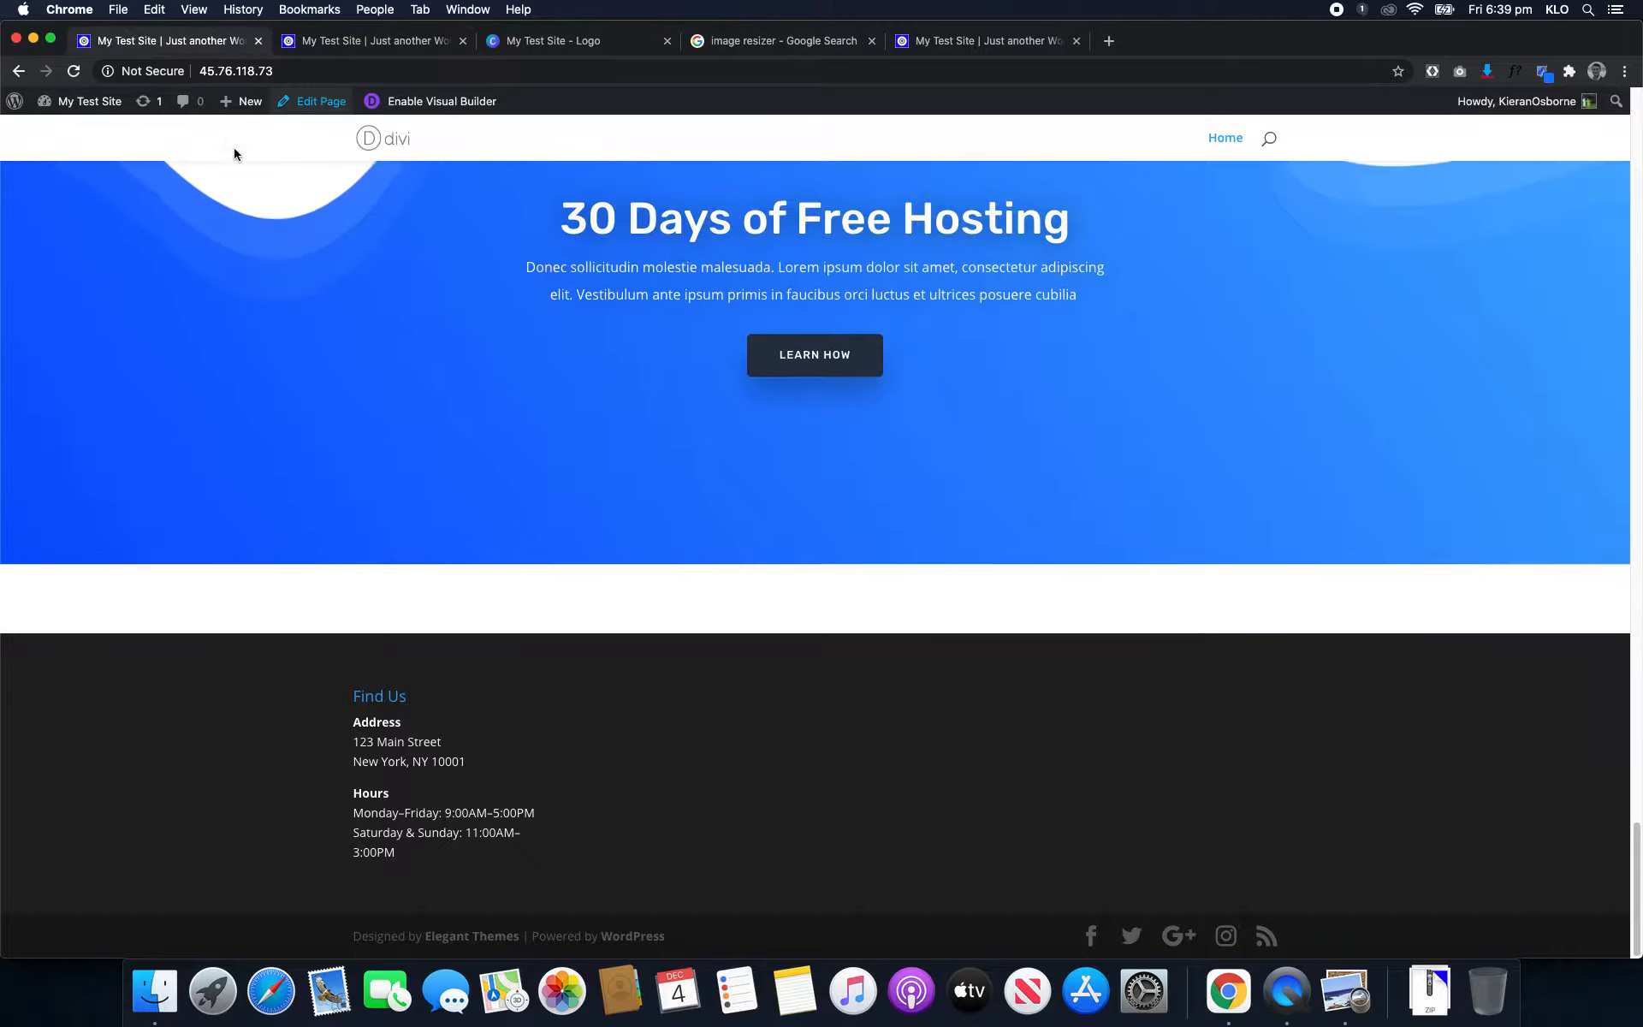
pyautogui.click(114, 112)
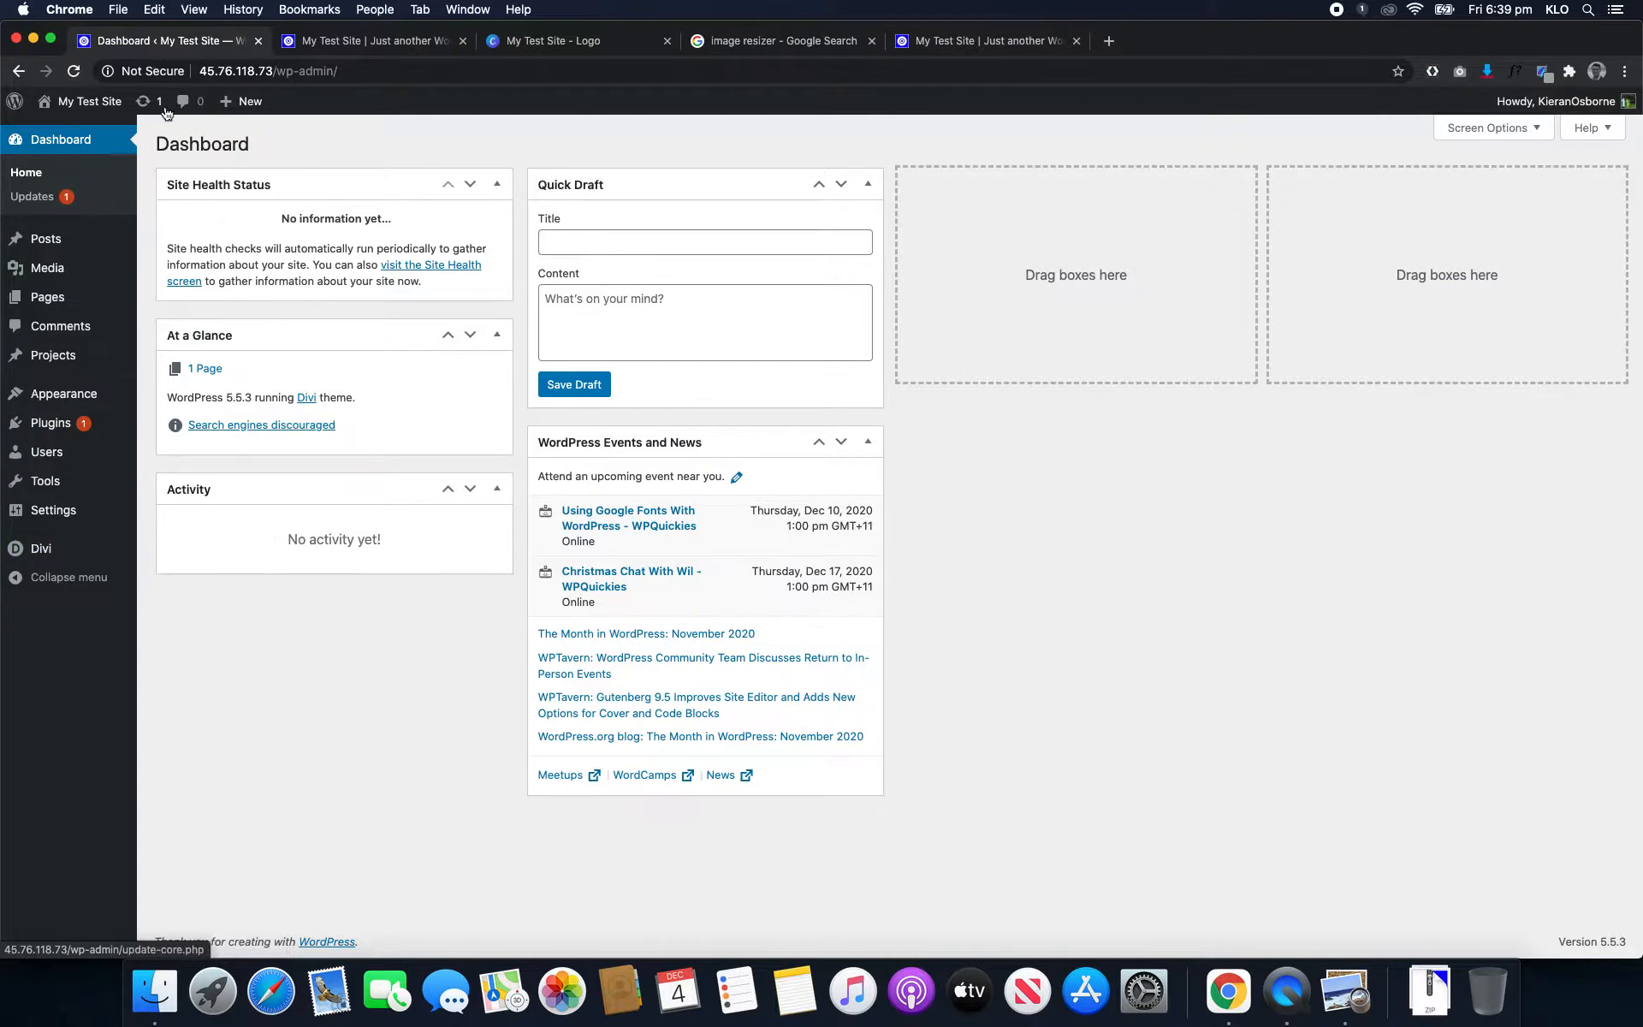
pyautogui.moveTo(42, 549)
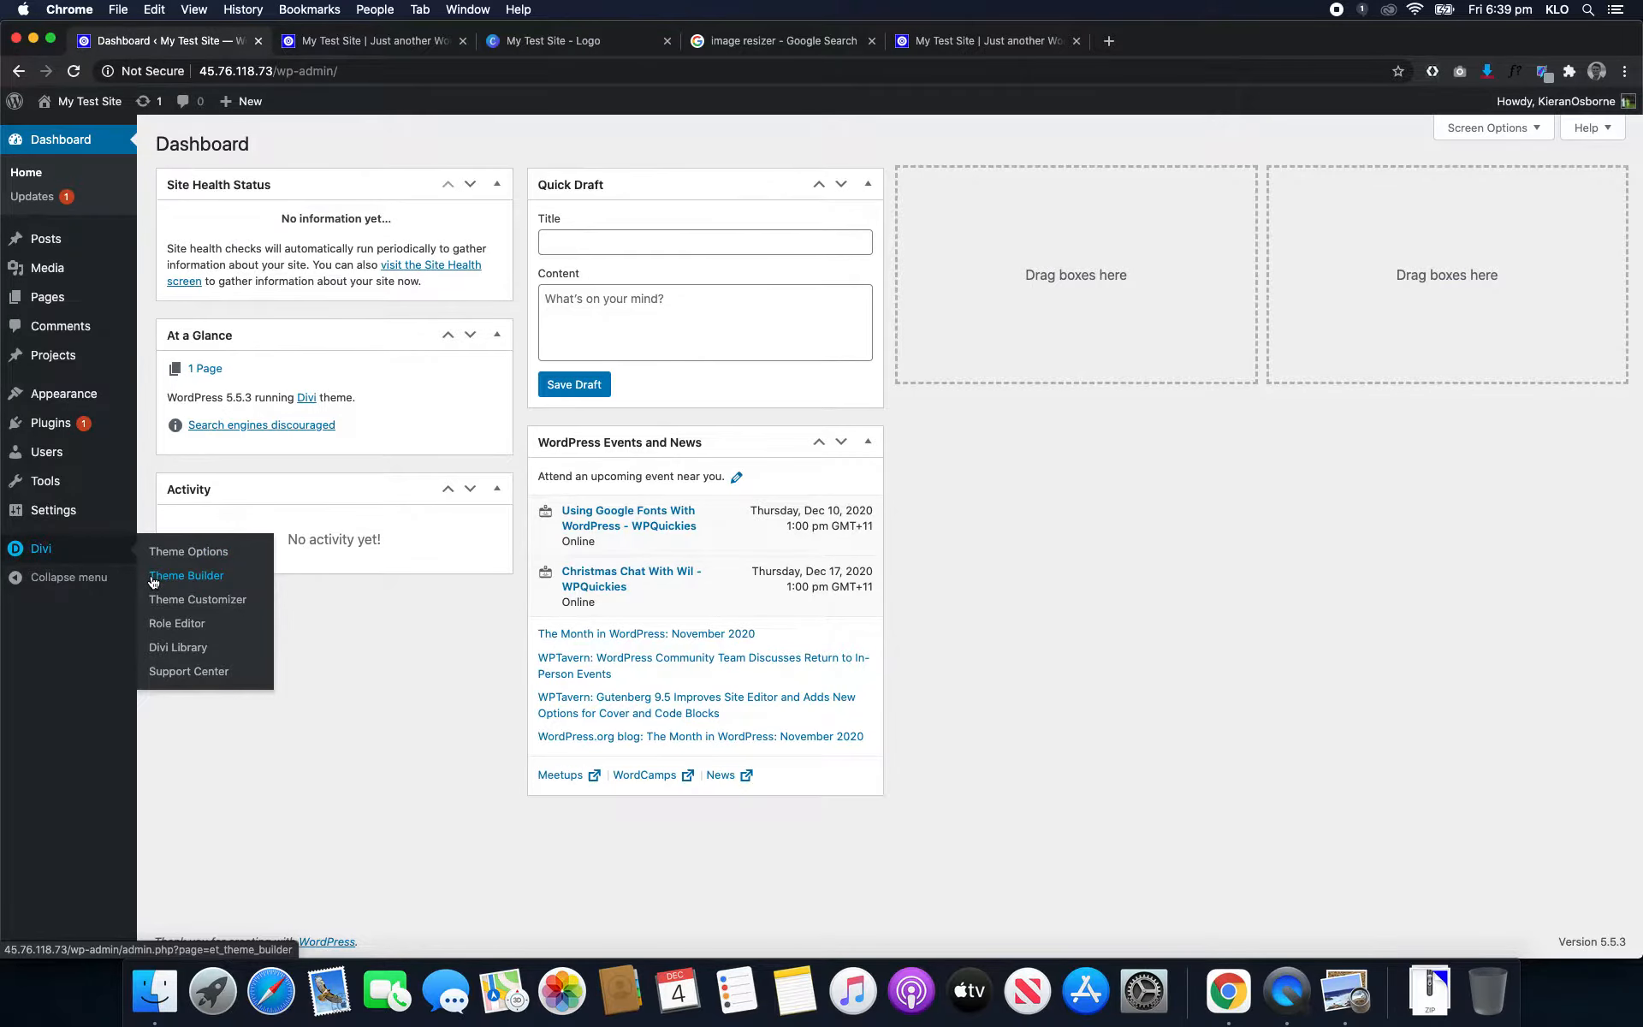
# - Open Divi > Theme Builder and close the new template settings without creating one
pyautogui.click(153, 580)
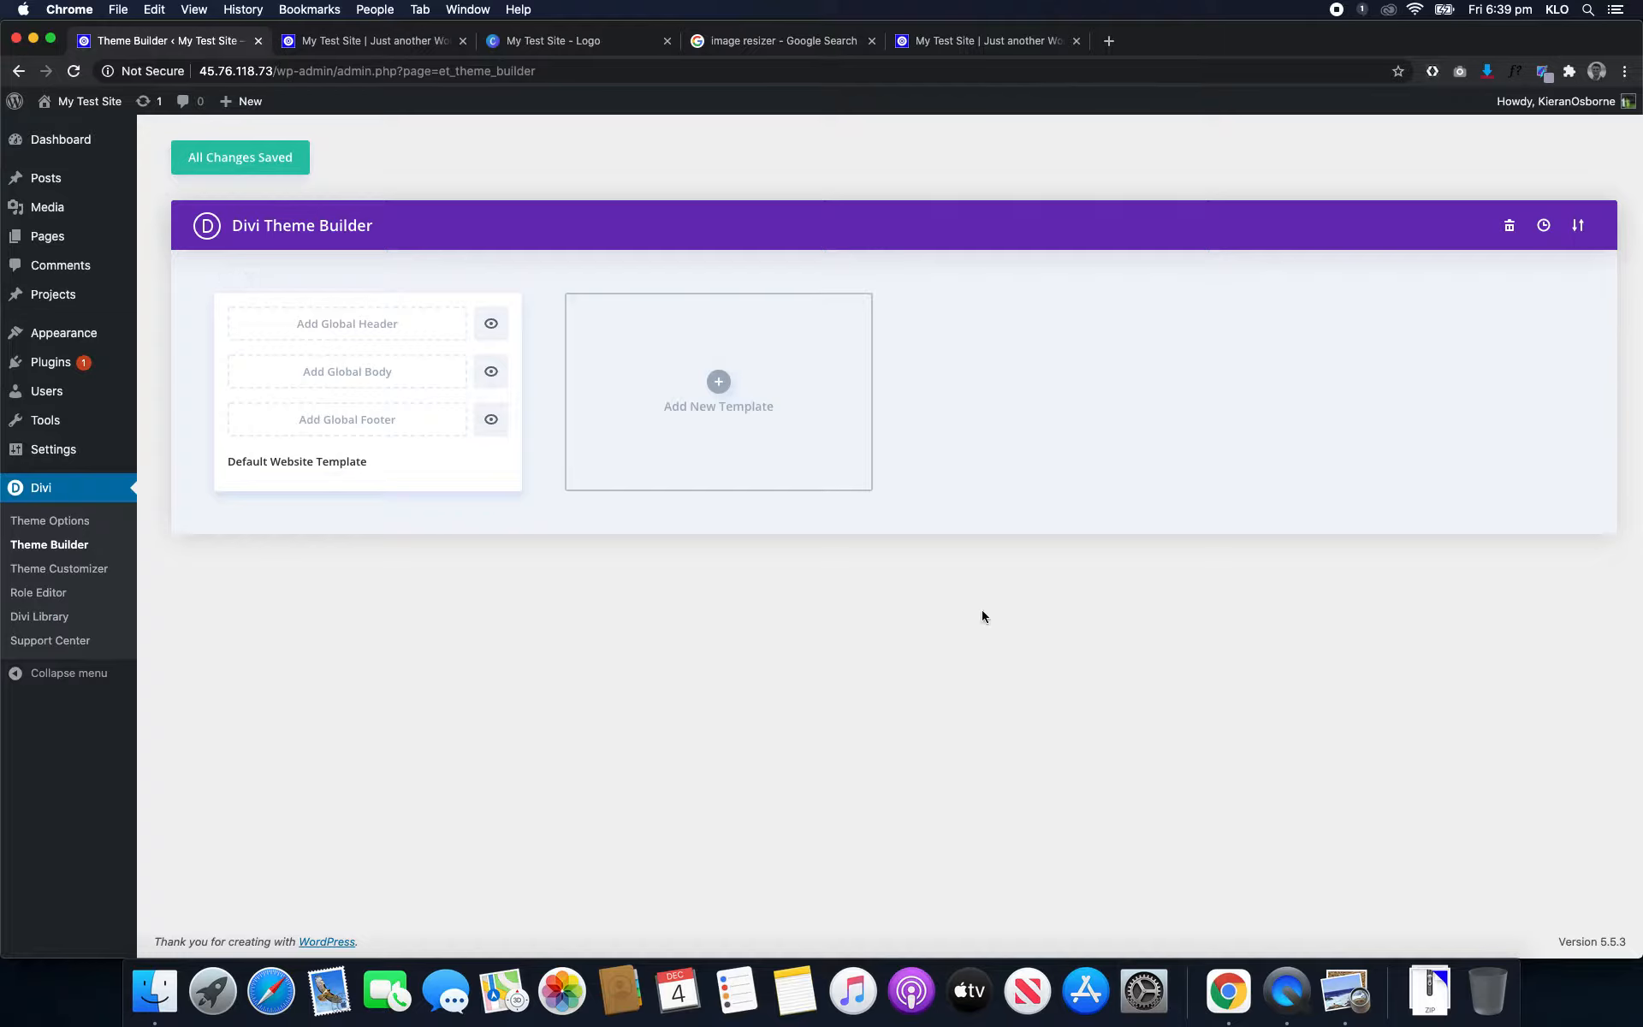
pyautogui.click(744, 383)
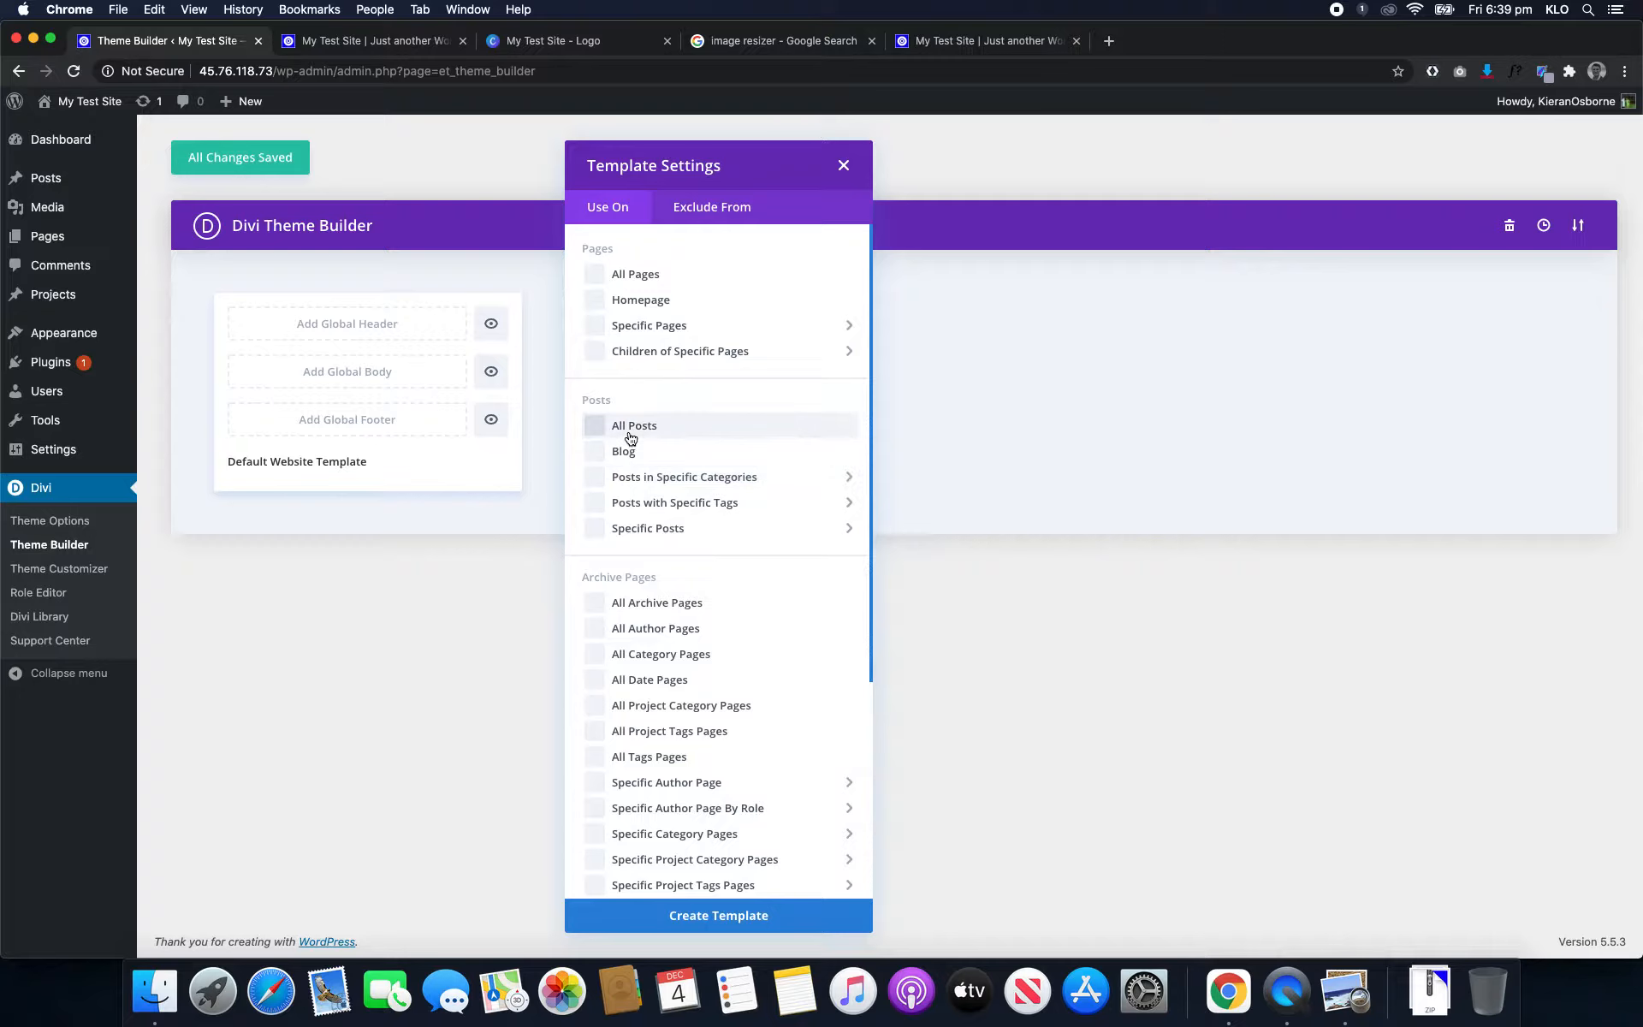
pyautogui.scroll(-1, 663, 538)
pyautogui.scroll(-5, 662, 538)
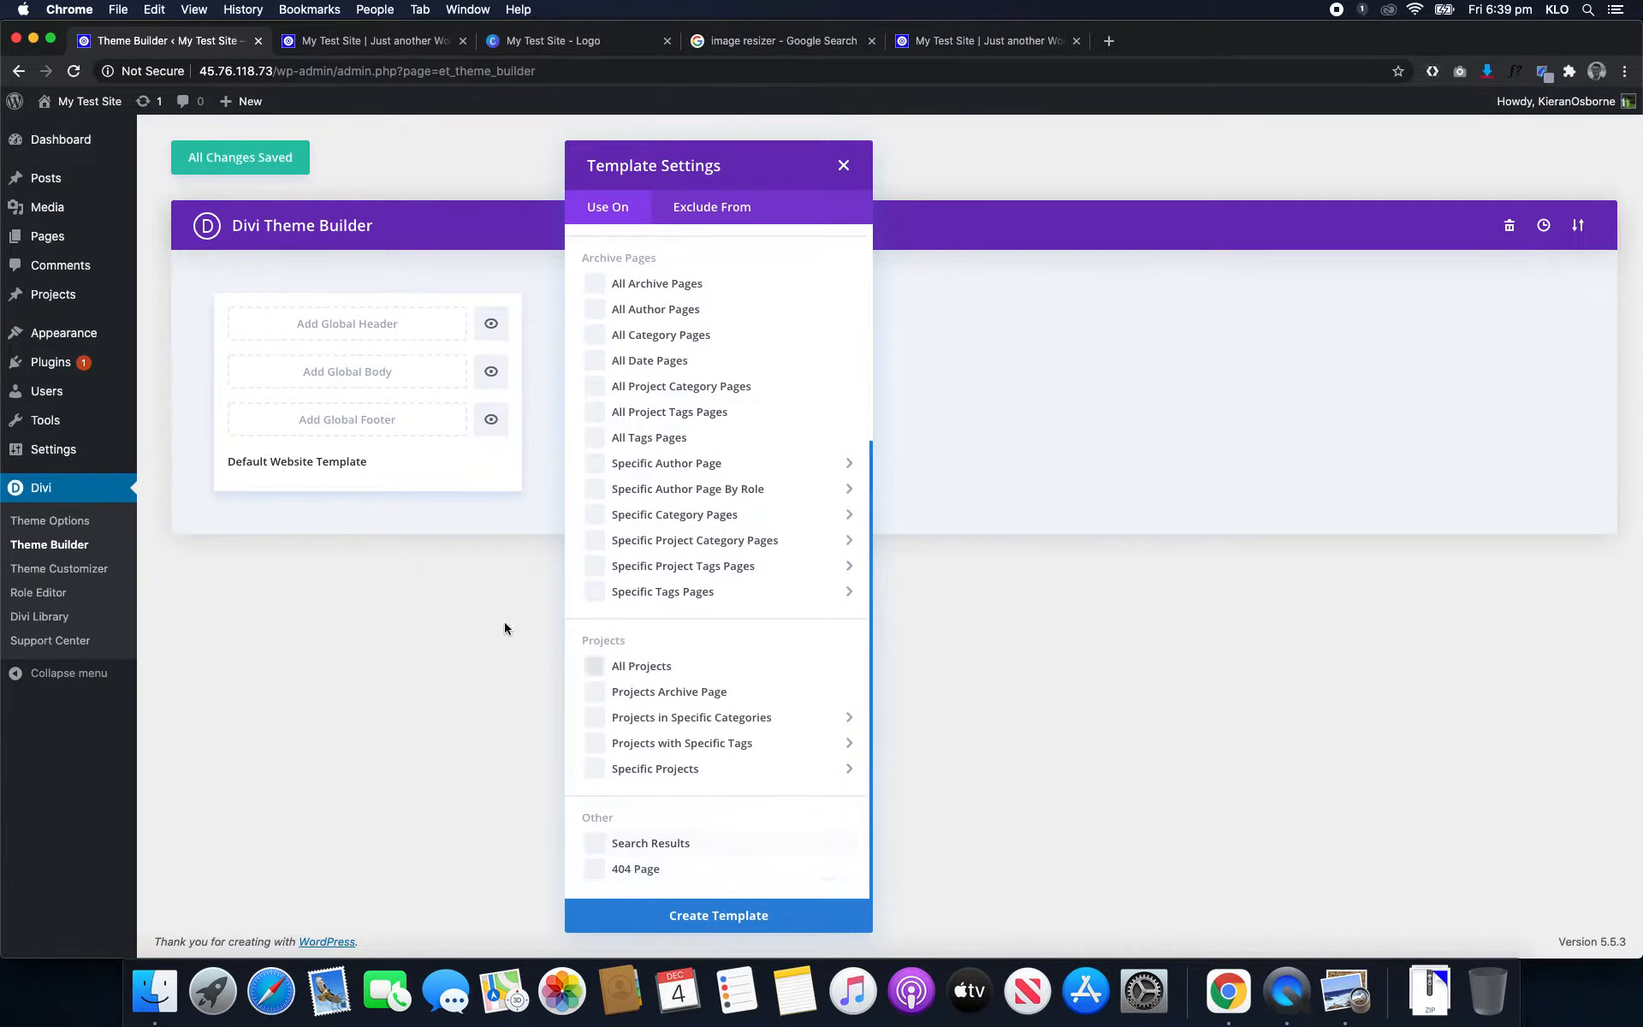
pyautogui.click(447, 729)
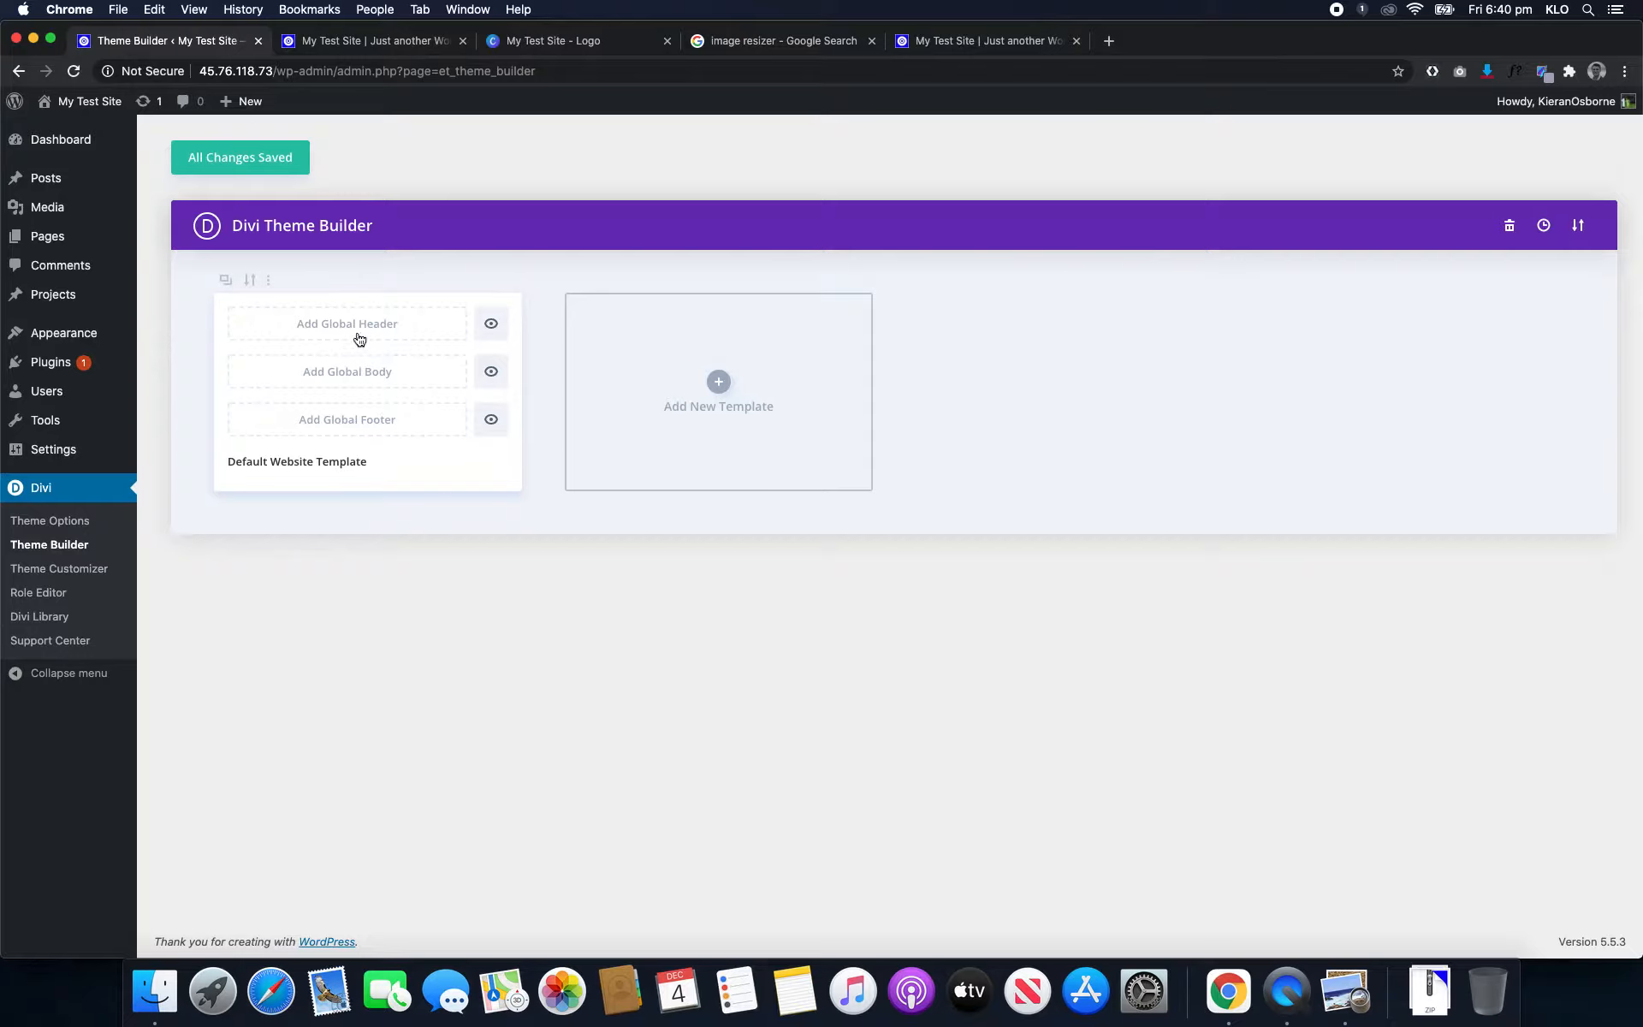
# - Choose Build Global Footer and start building its layout from scratch
pyautogui.moveTo(367, 391)
pyautogui.click(367, 431)
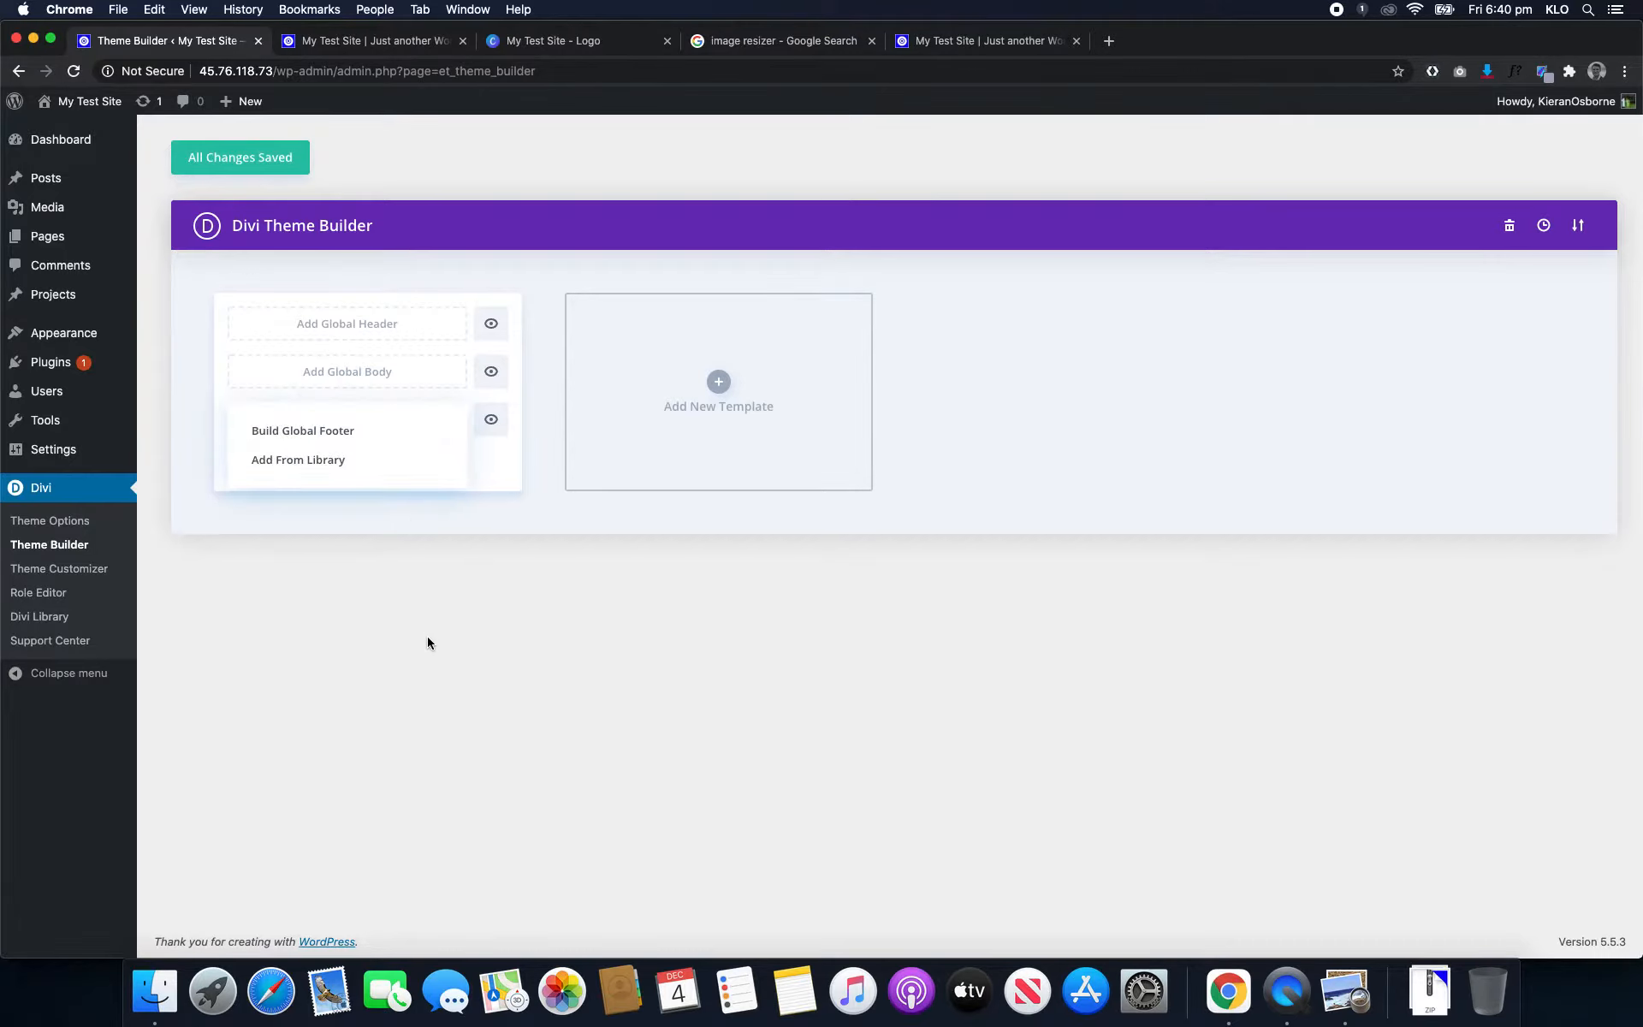
pyautogui.click(293, 439)
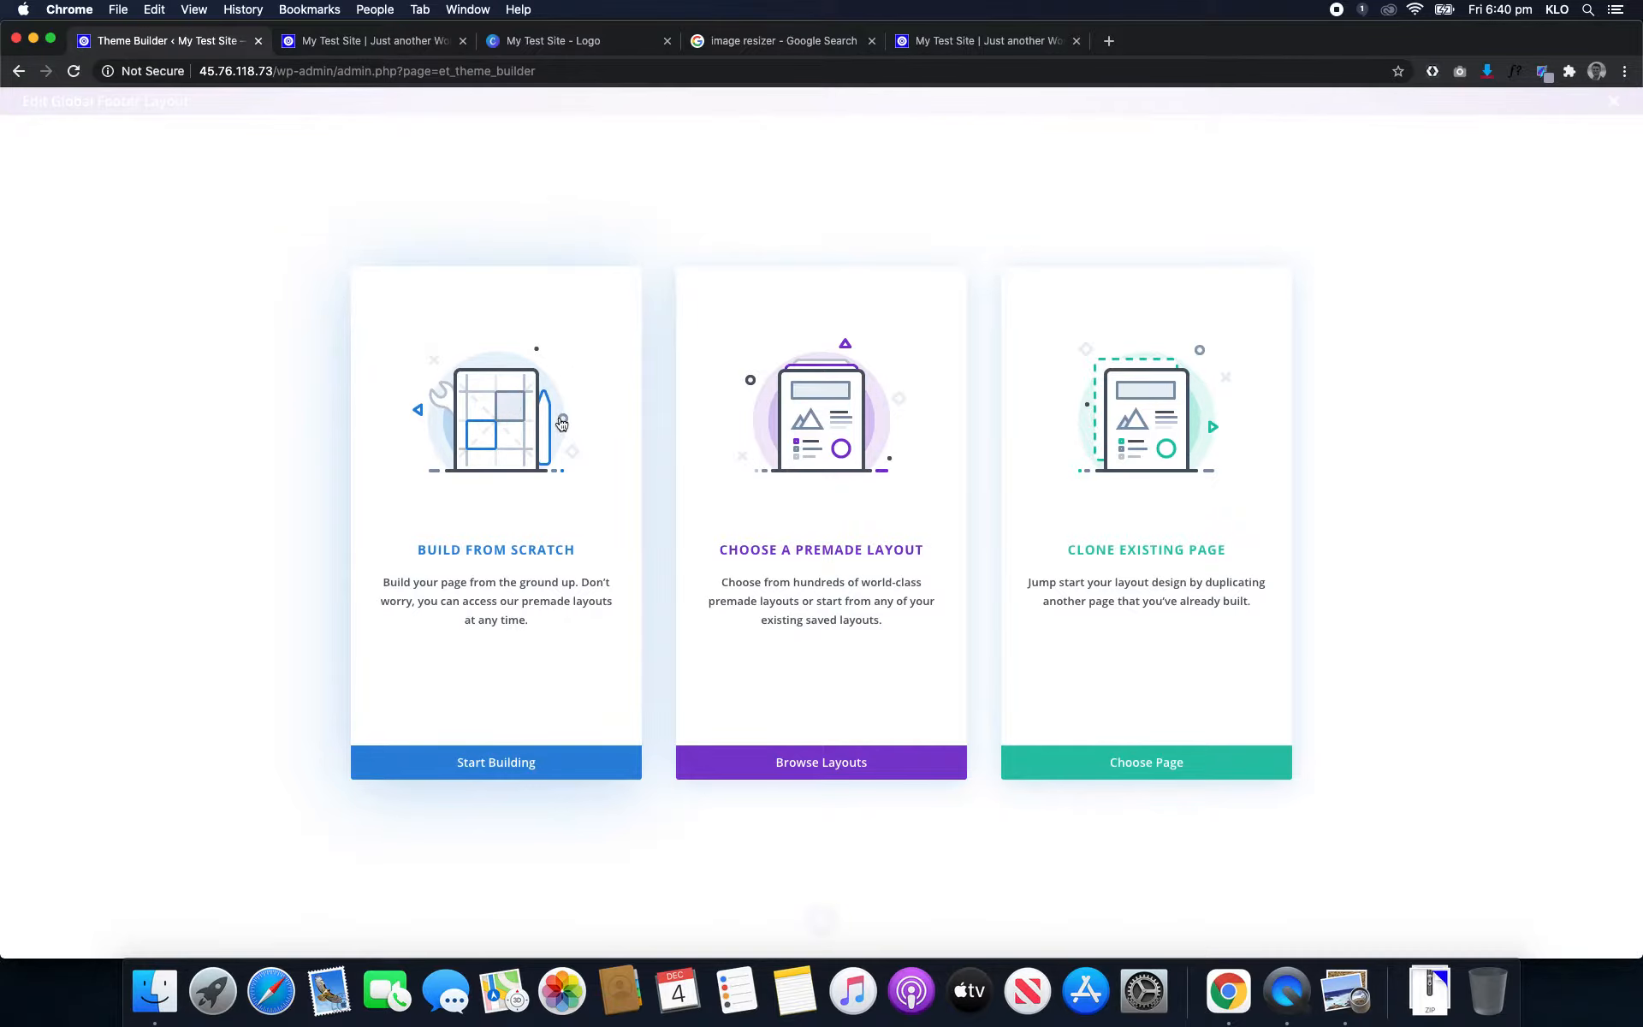
pyautogui.click(515, 416)
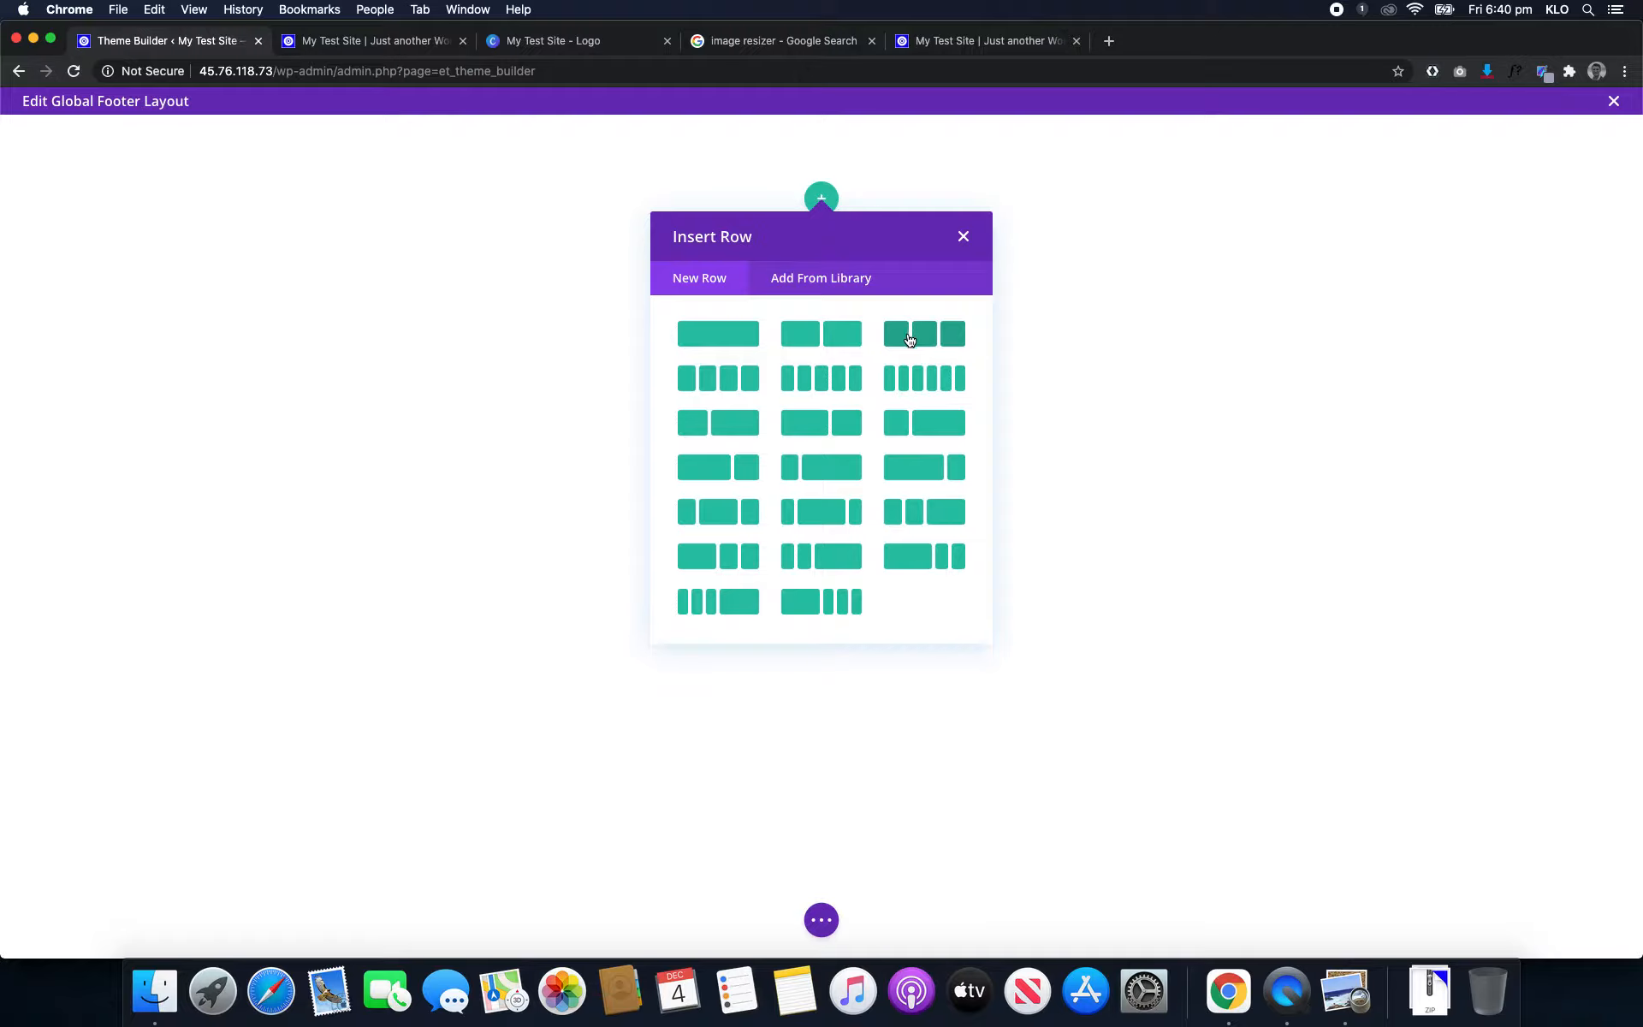
# - Insert a three-equal-column row and place an Image module with the My-Test-Site.png logo in its middle column
pyautogui.click(908, 339)
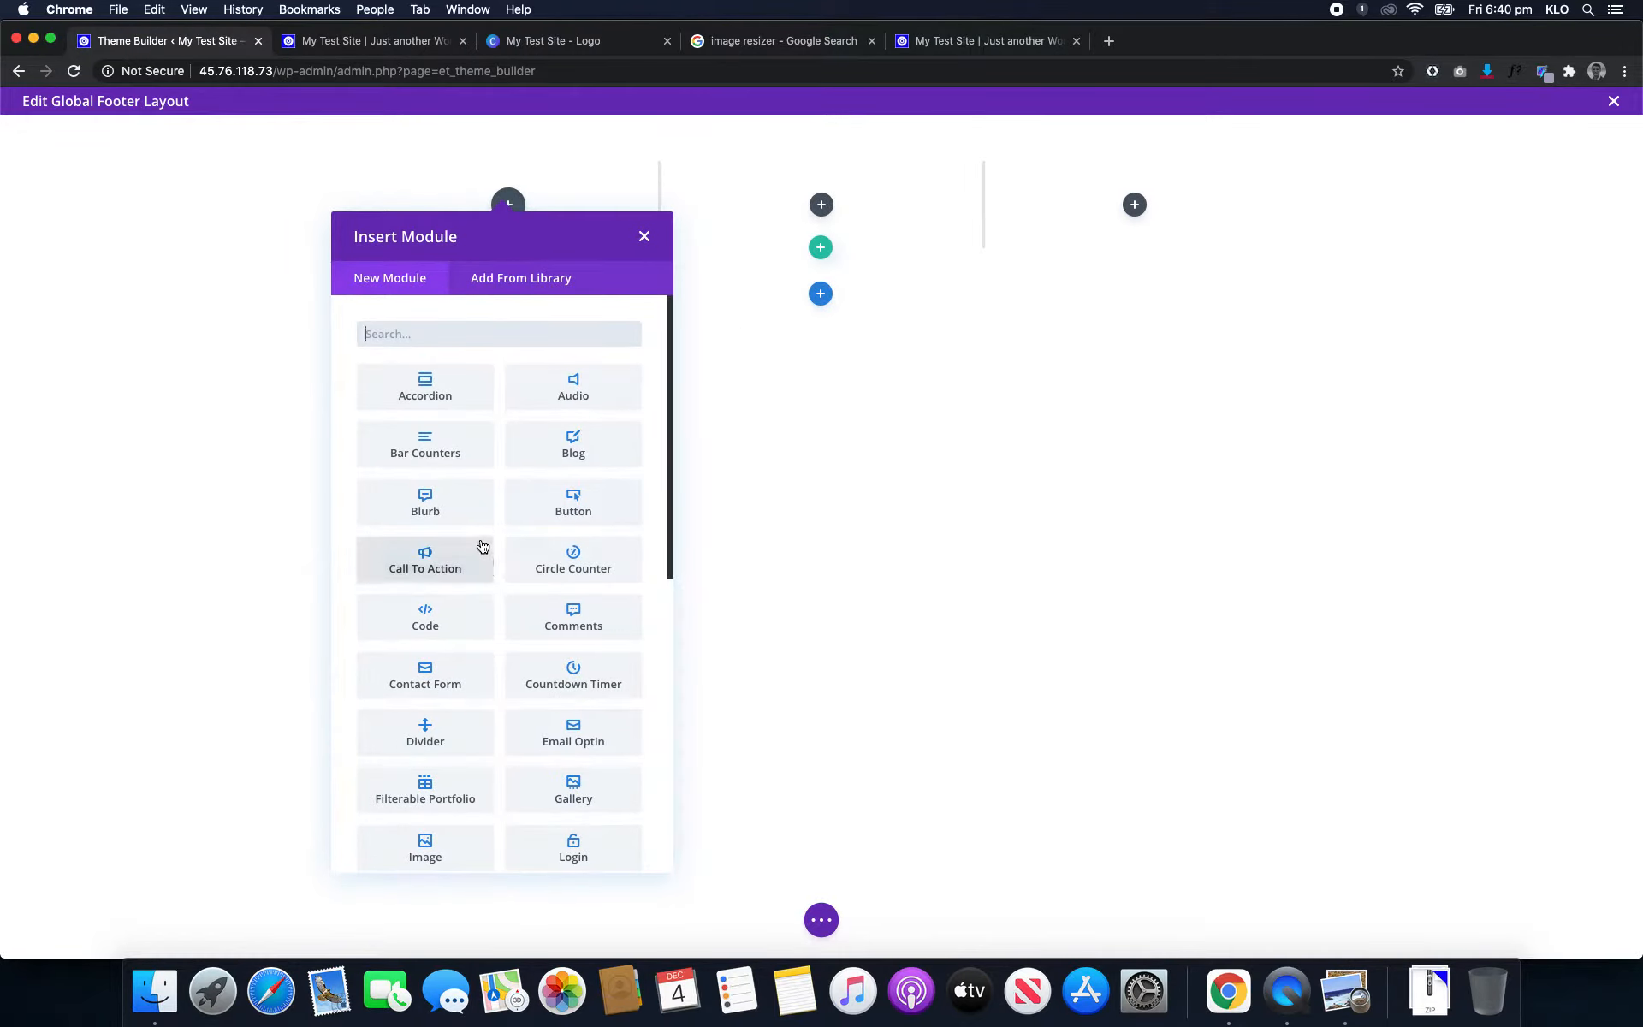
pyautogui.scroll(-1, 477, 470)
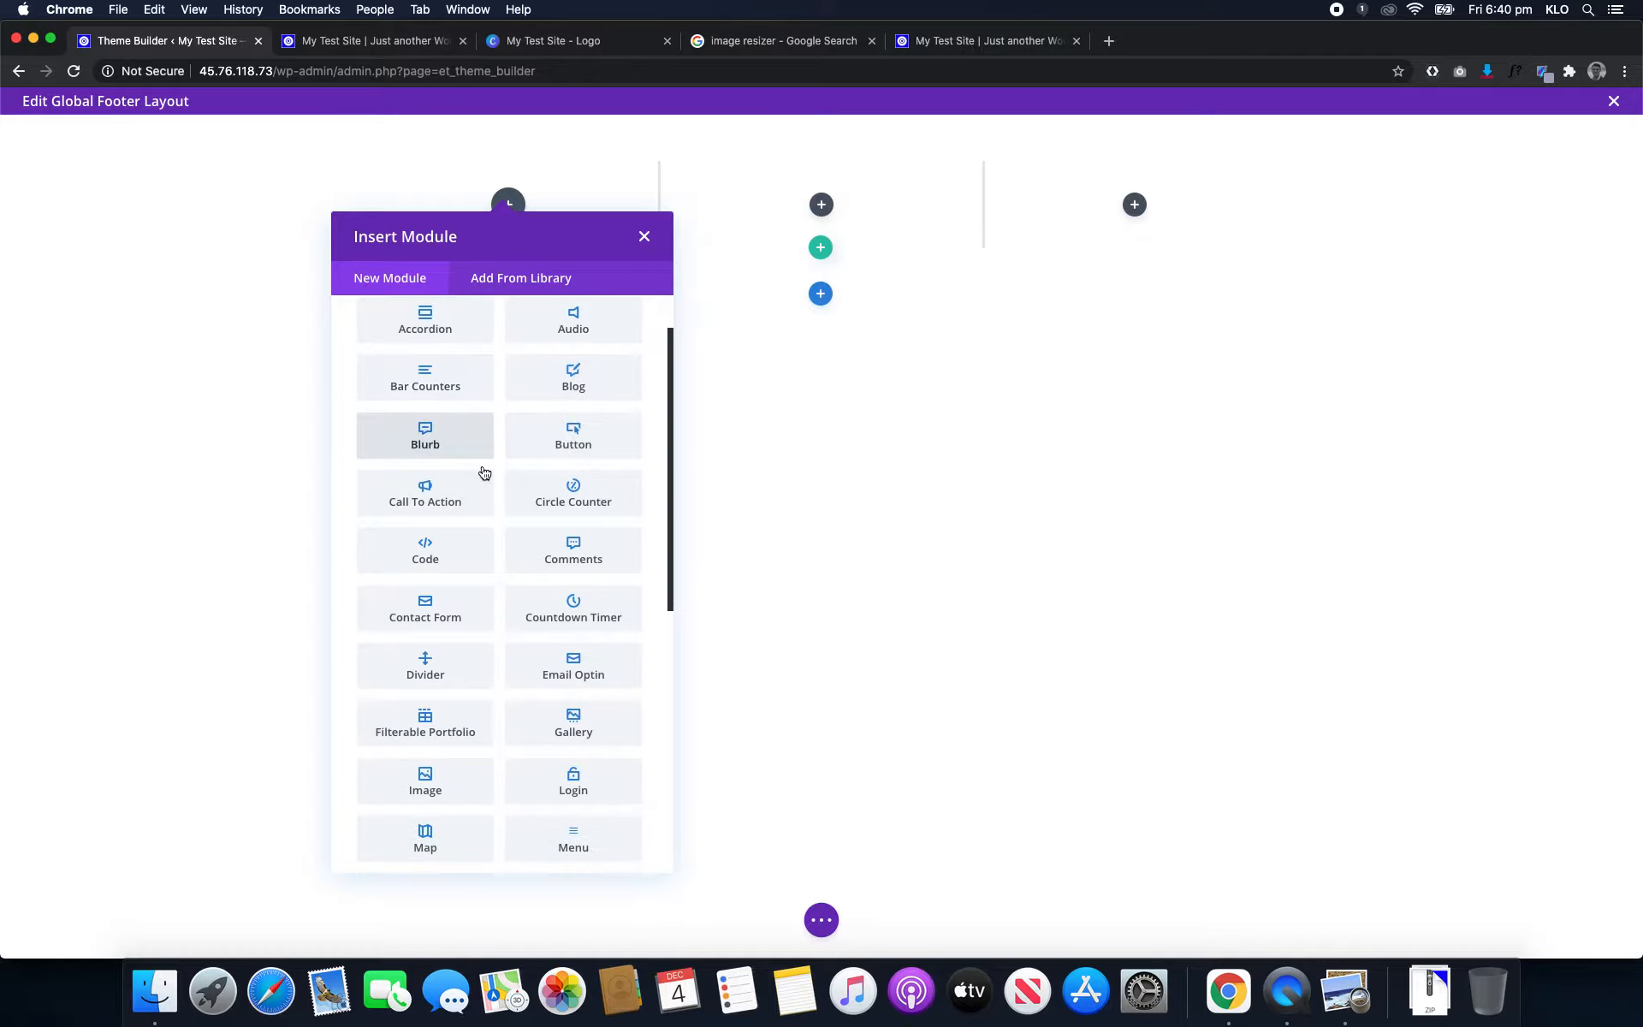
pyautogui.click(490, 449)
pyautogui.moveTo(778, 201)
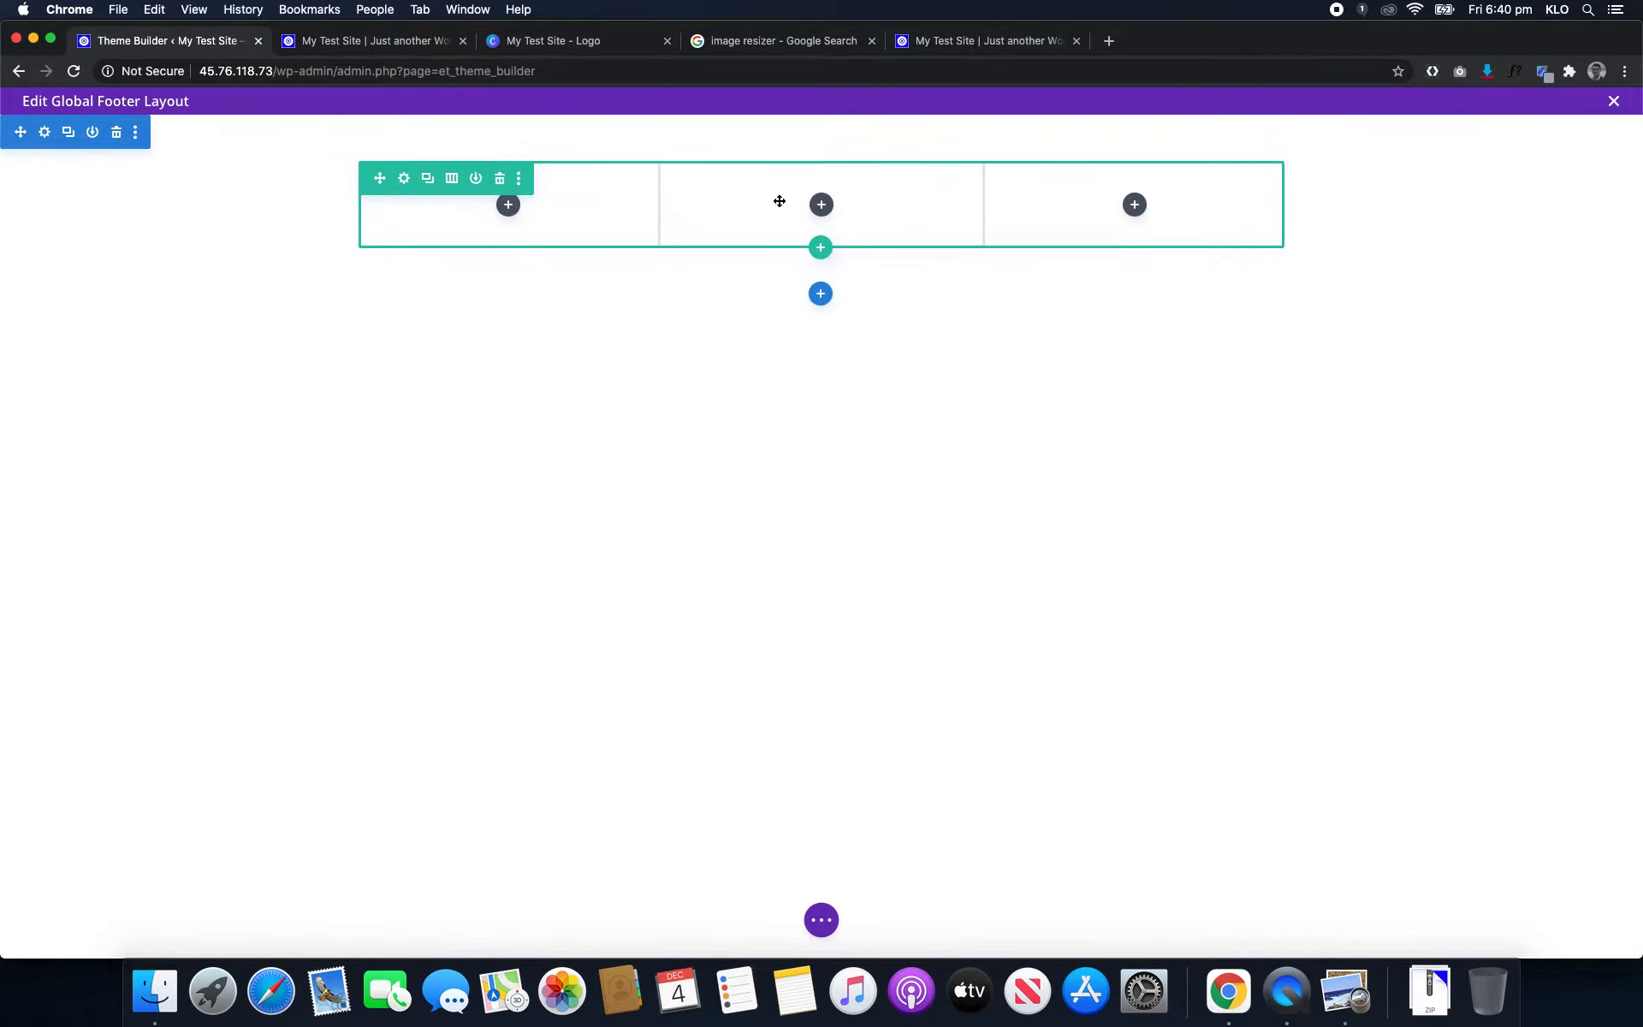
pyautogui.click(828, 202)
pyautogui.scroll(-5, 779, 687)
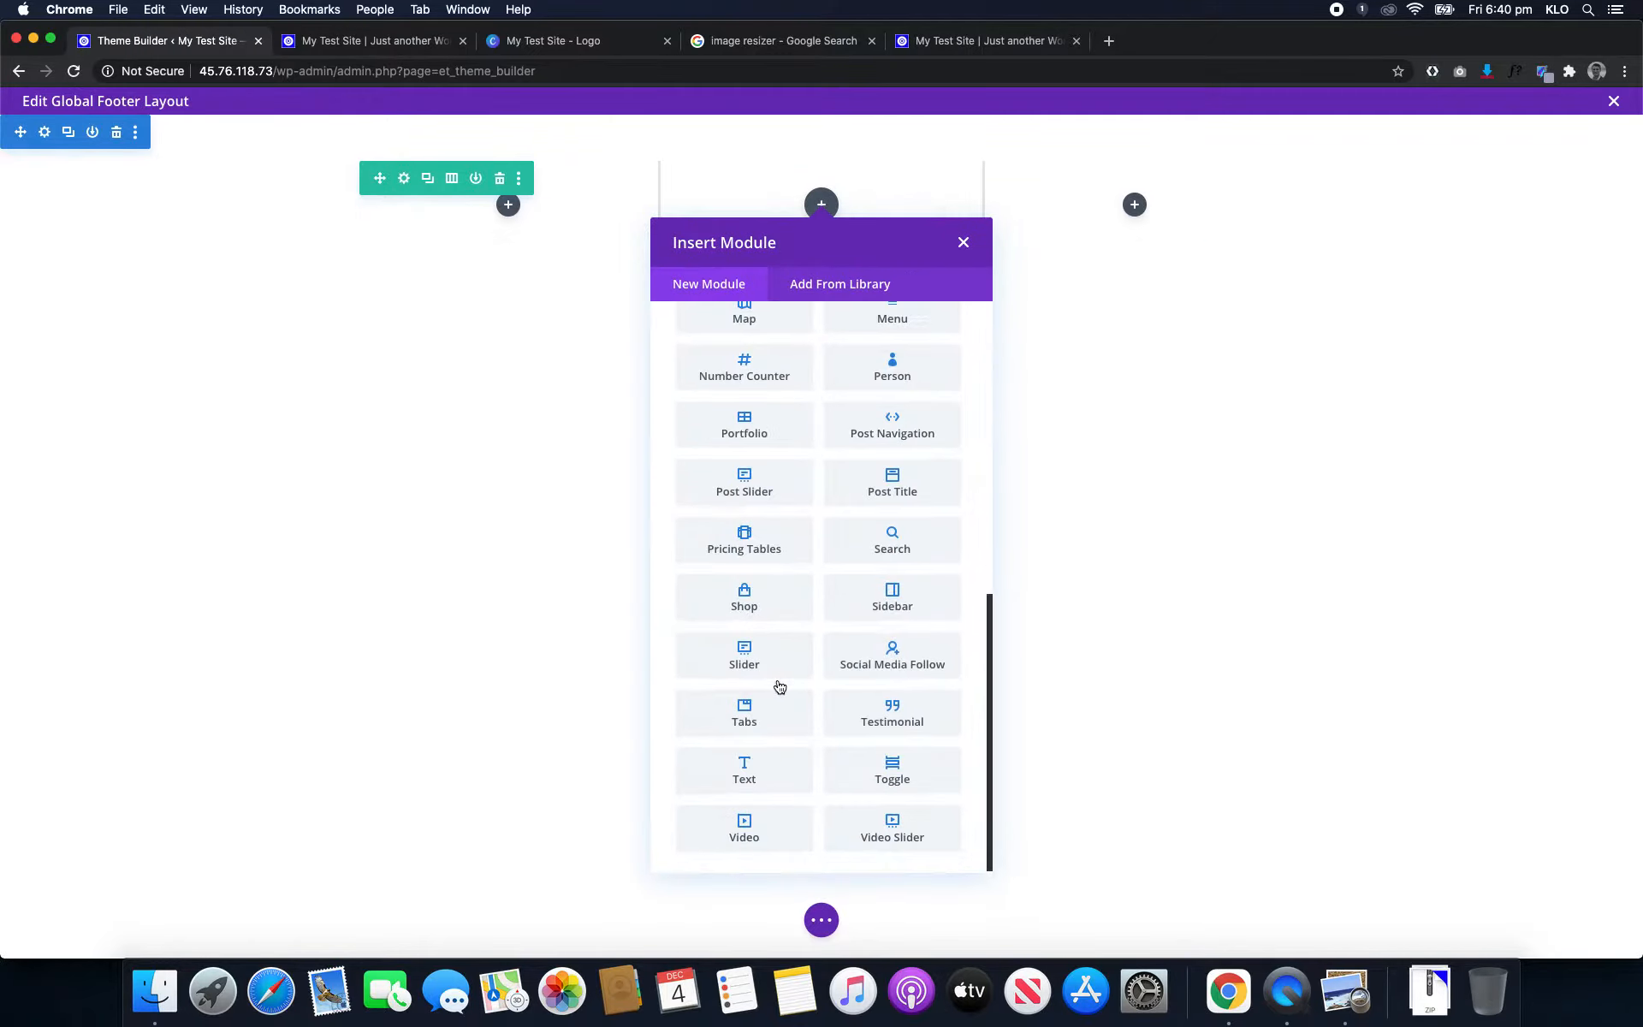
pyautogui.scroll(5, 777, 684)
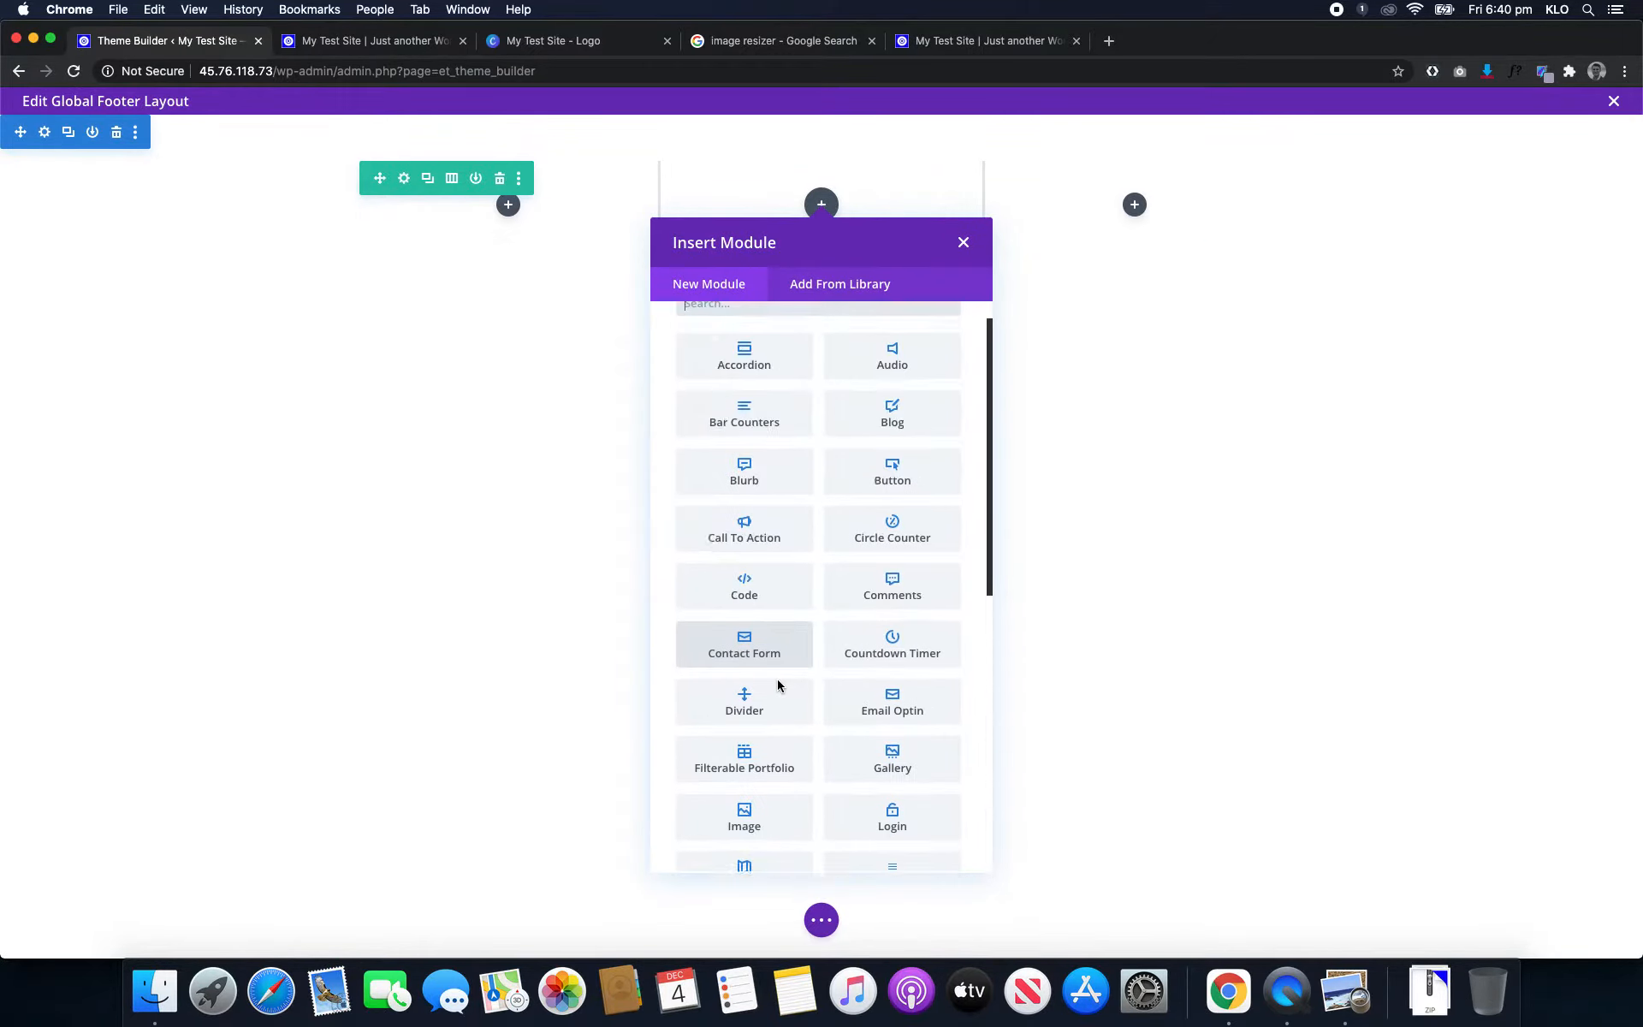
pyautogui.scroll(-1, 776, 681)
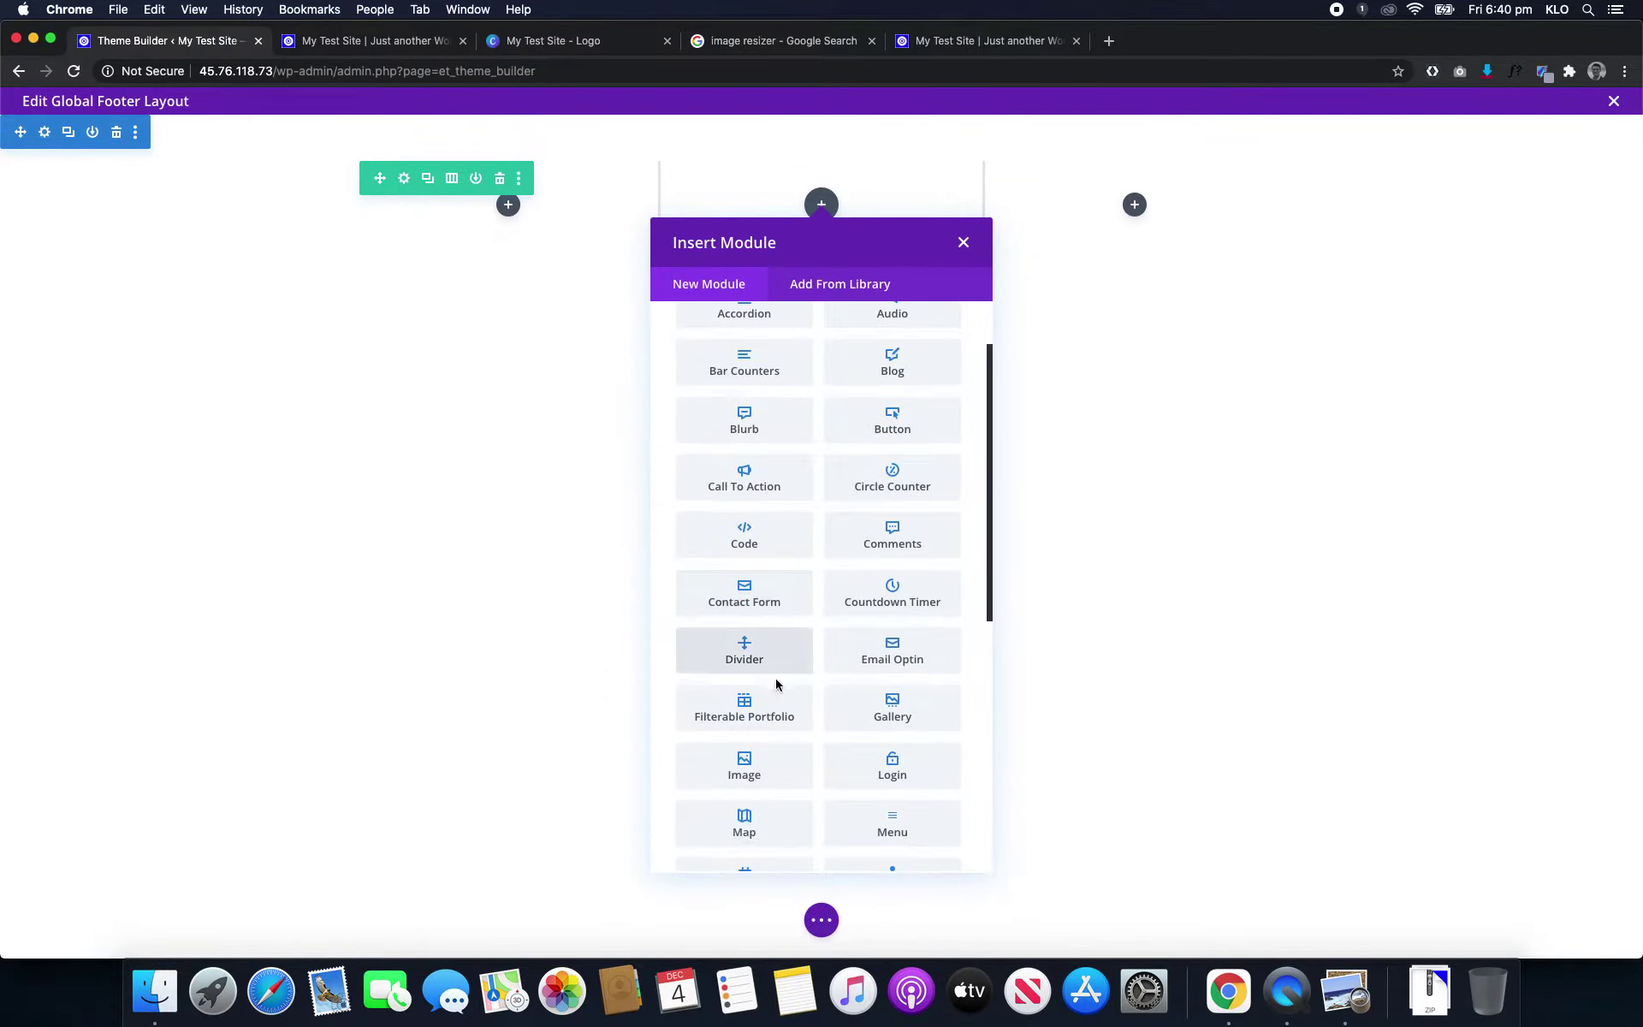
pyautogui.click(744, 759)
pyautogui.click(196, 431)
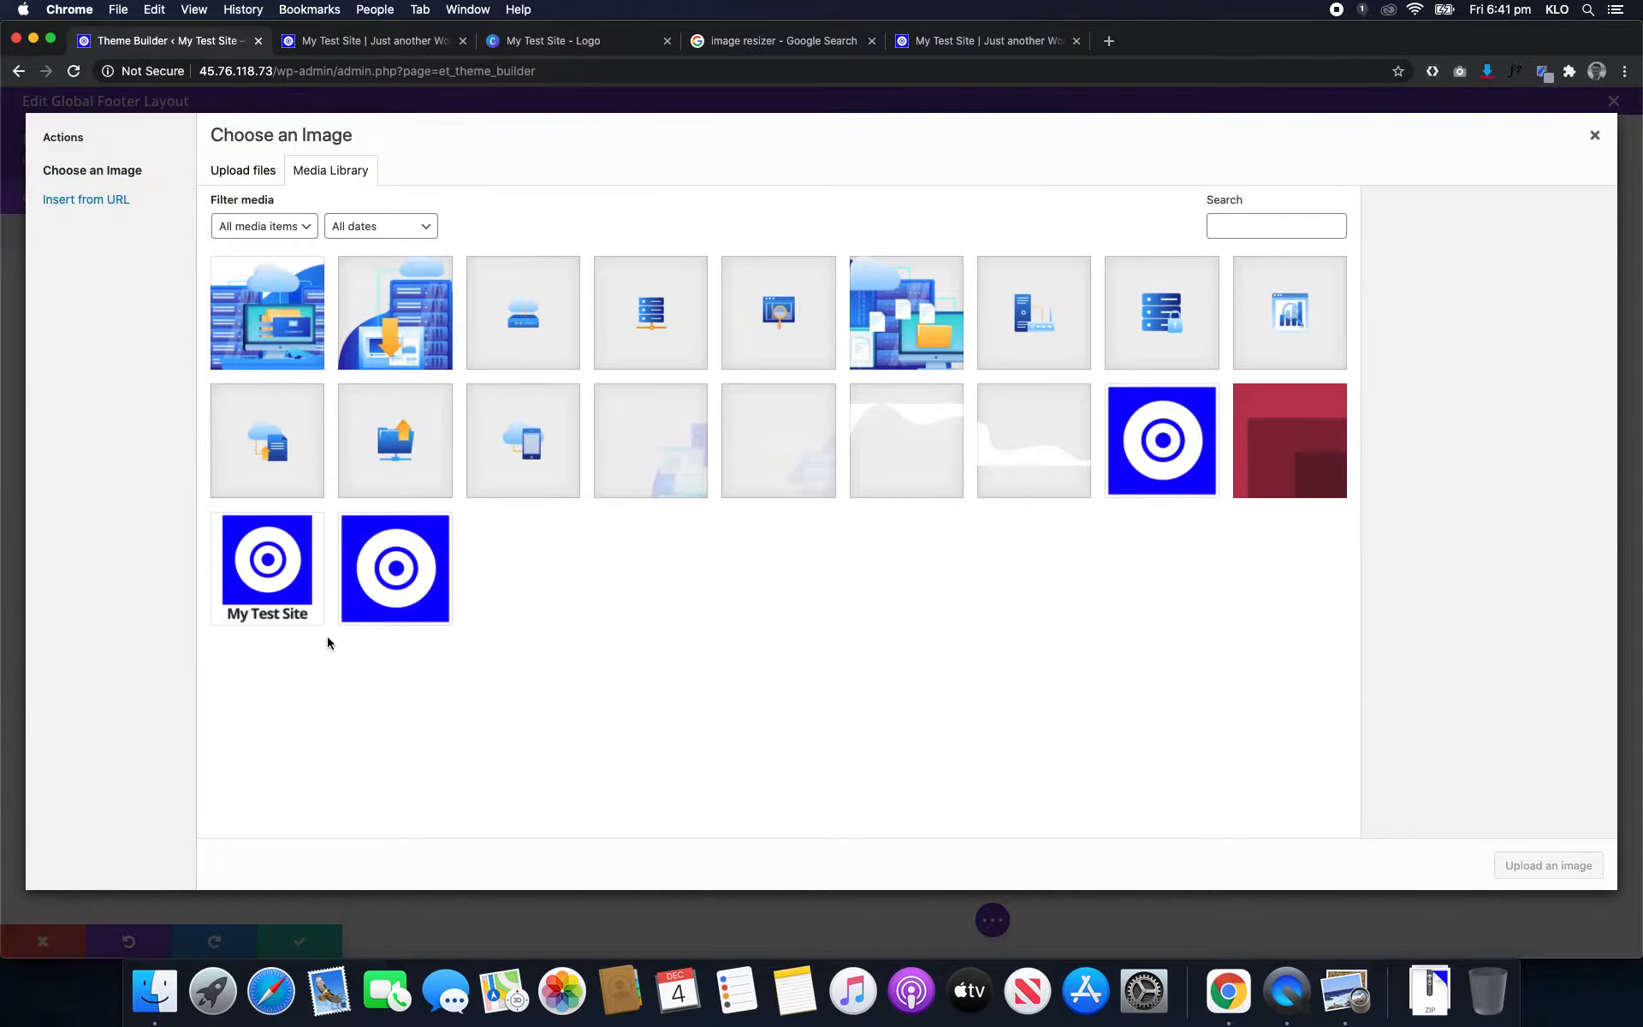
pyautogui.click(414, 580)
pyautogui.click(227, 573)
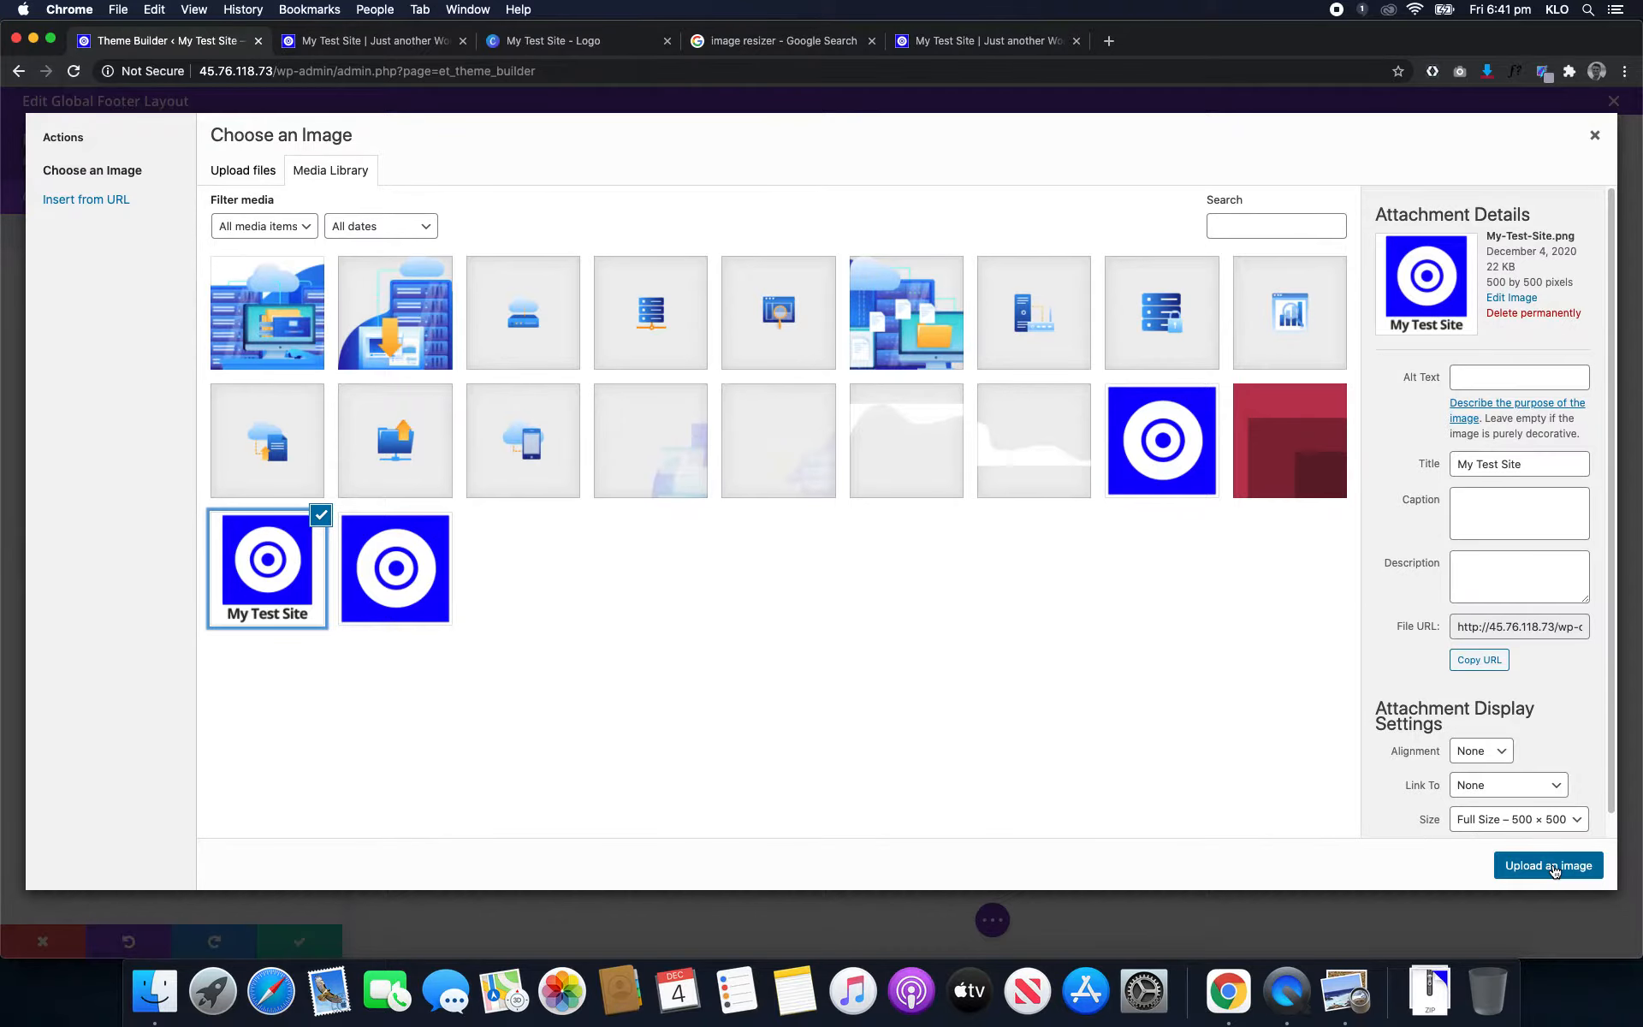
pyautogui.click(1549, 866)
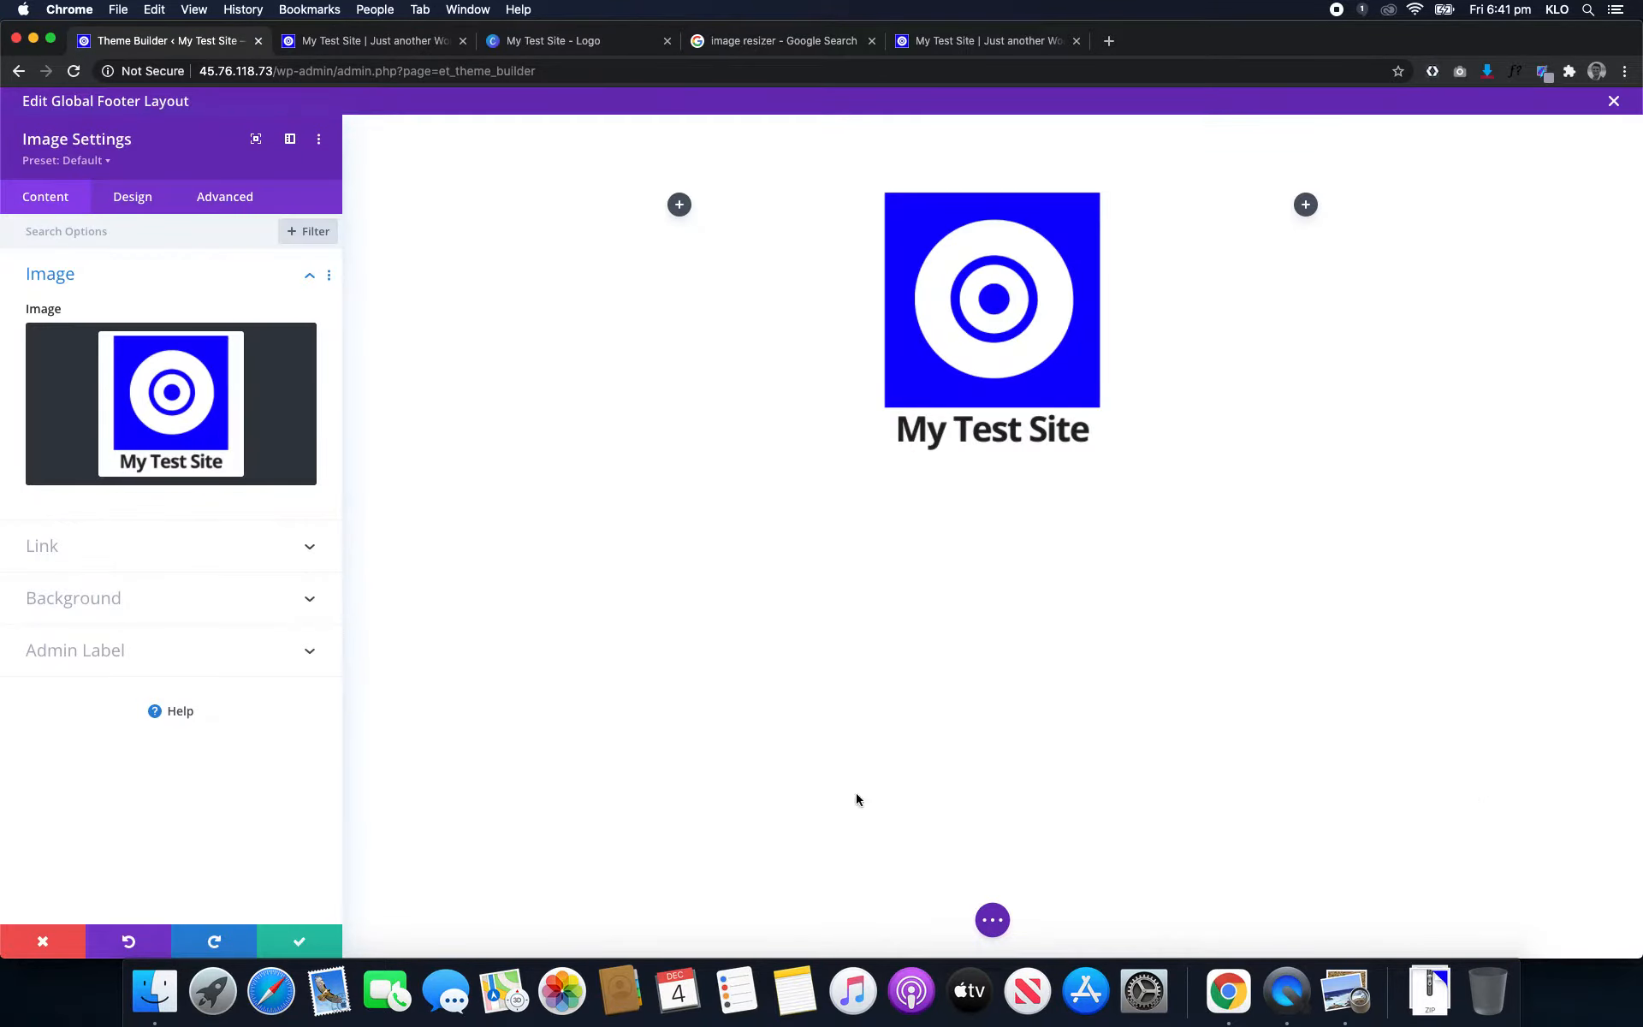
pyautogui.click(297, 943)
# - Add a Text module to the first column and replace the placeholder with the 123 Main St, New York address line
pyautogui.click(510, 206)
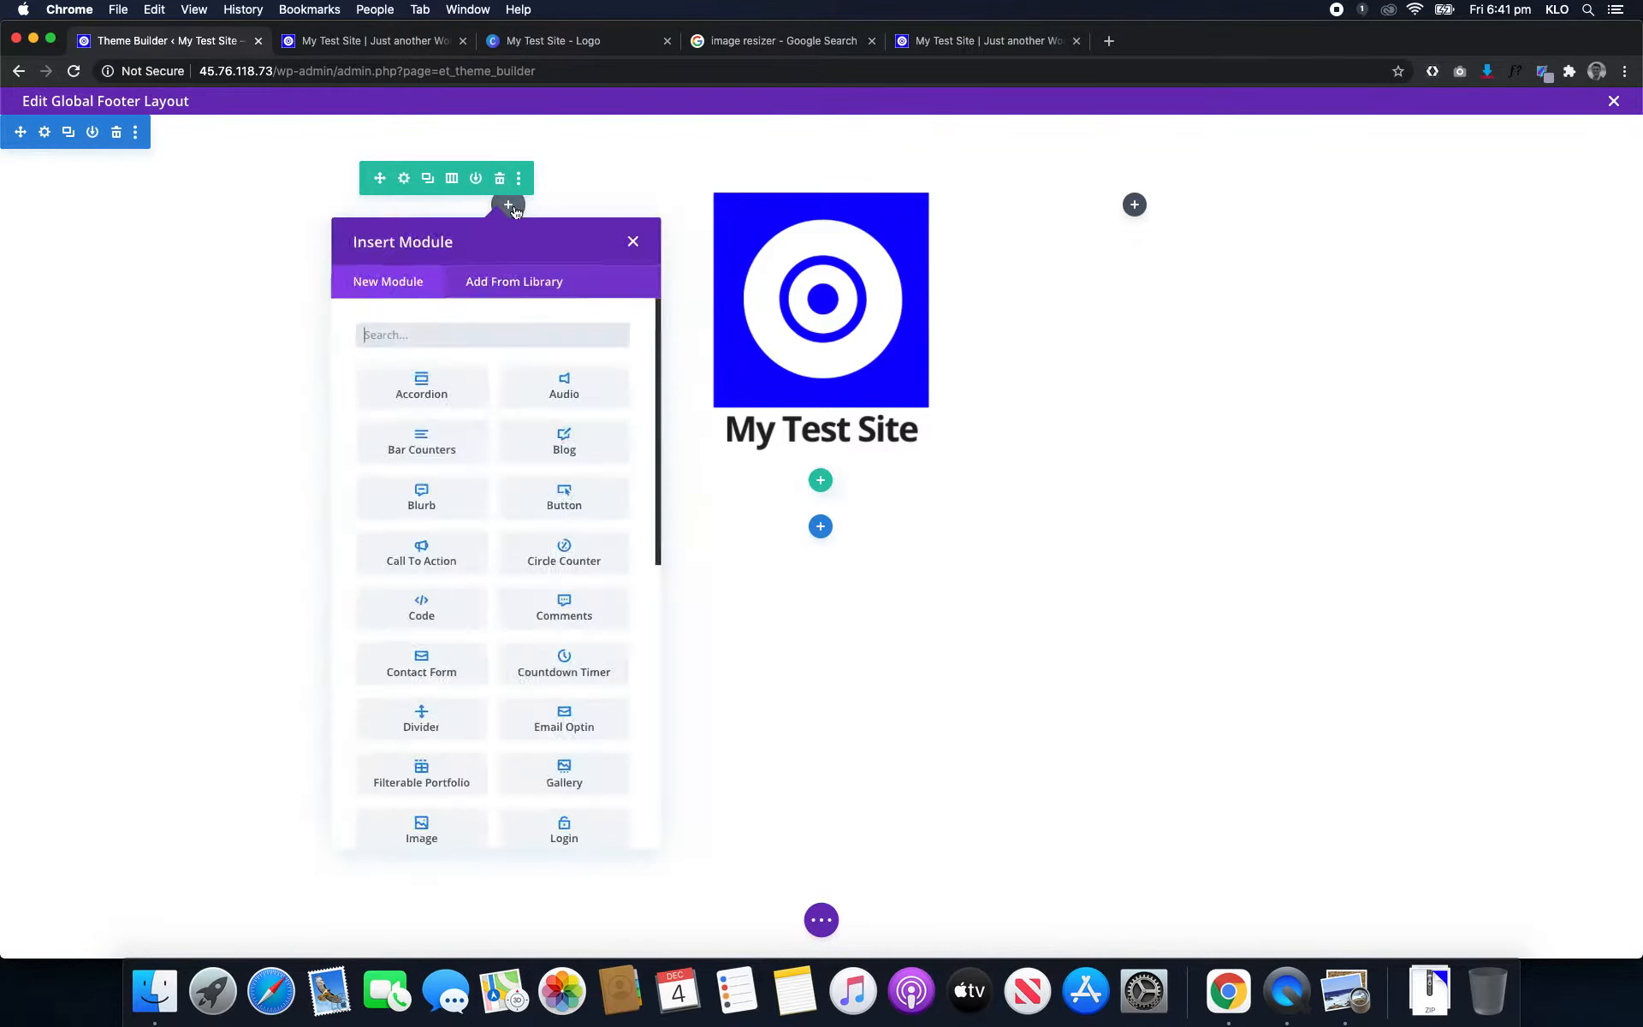
pyautogui.scroll(-2, 404, 586)
pyautogui.scroll(-1, 403, 587)
pyautogui.scroll(-2, 407, 595)
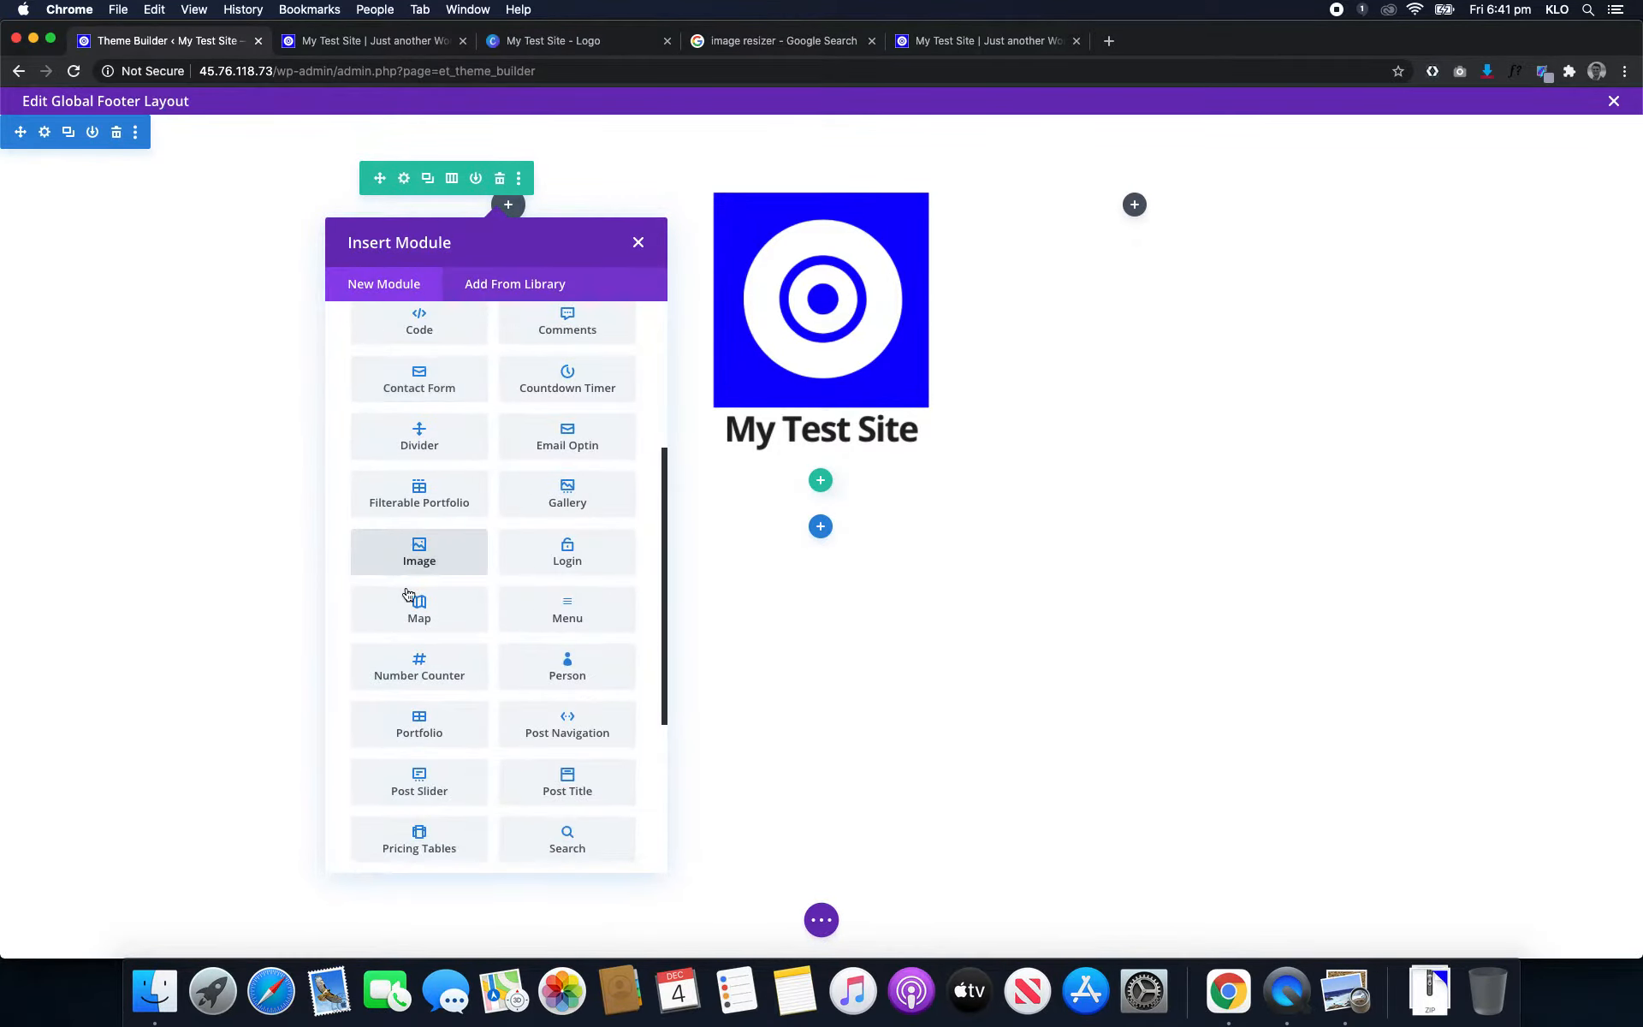
pyautogui.scroll(-1, 408, 603)
pyautogui.scroll(-1, 411, 616)
pyautogui.scroll(-1, 413, 629)
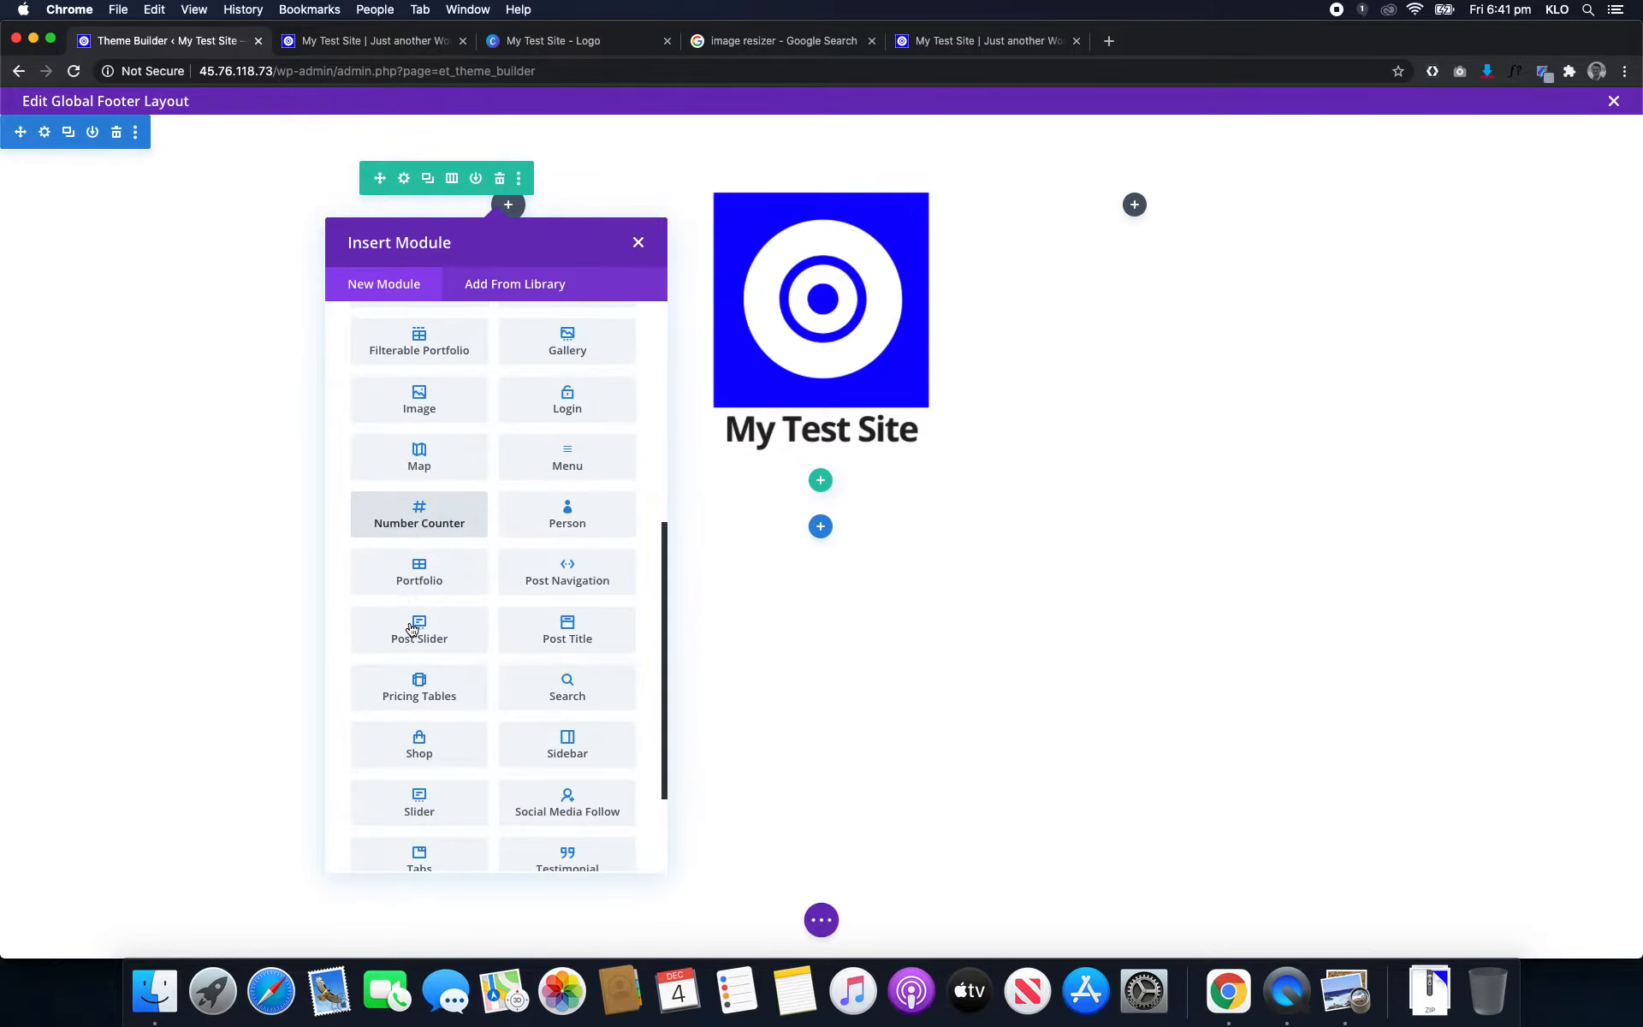
pyautogui.scroll(-2, 412, 629)
pyautogui.click(423, 783)
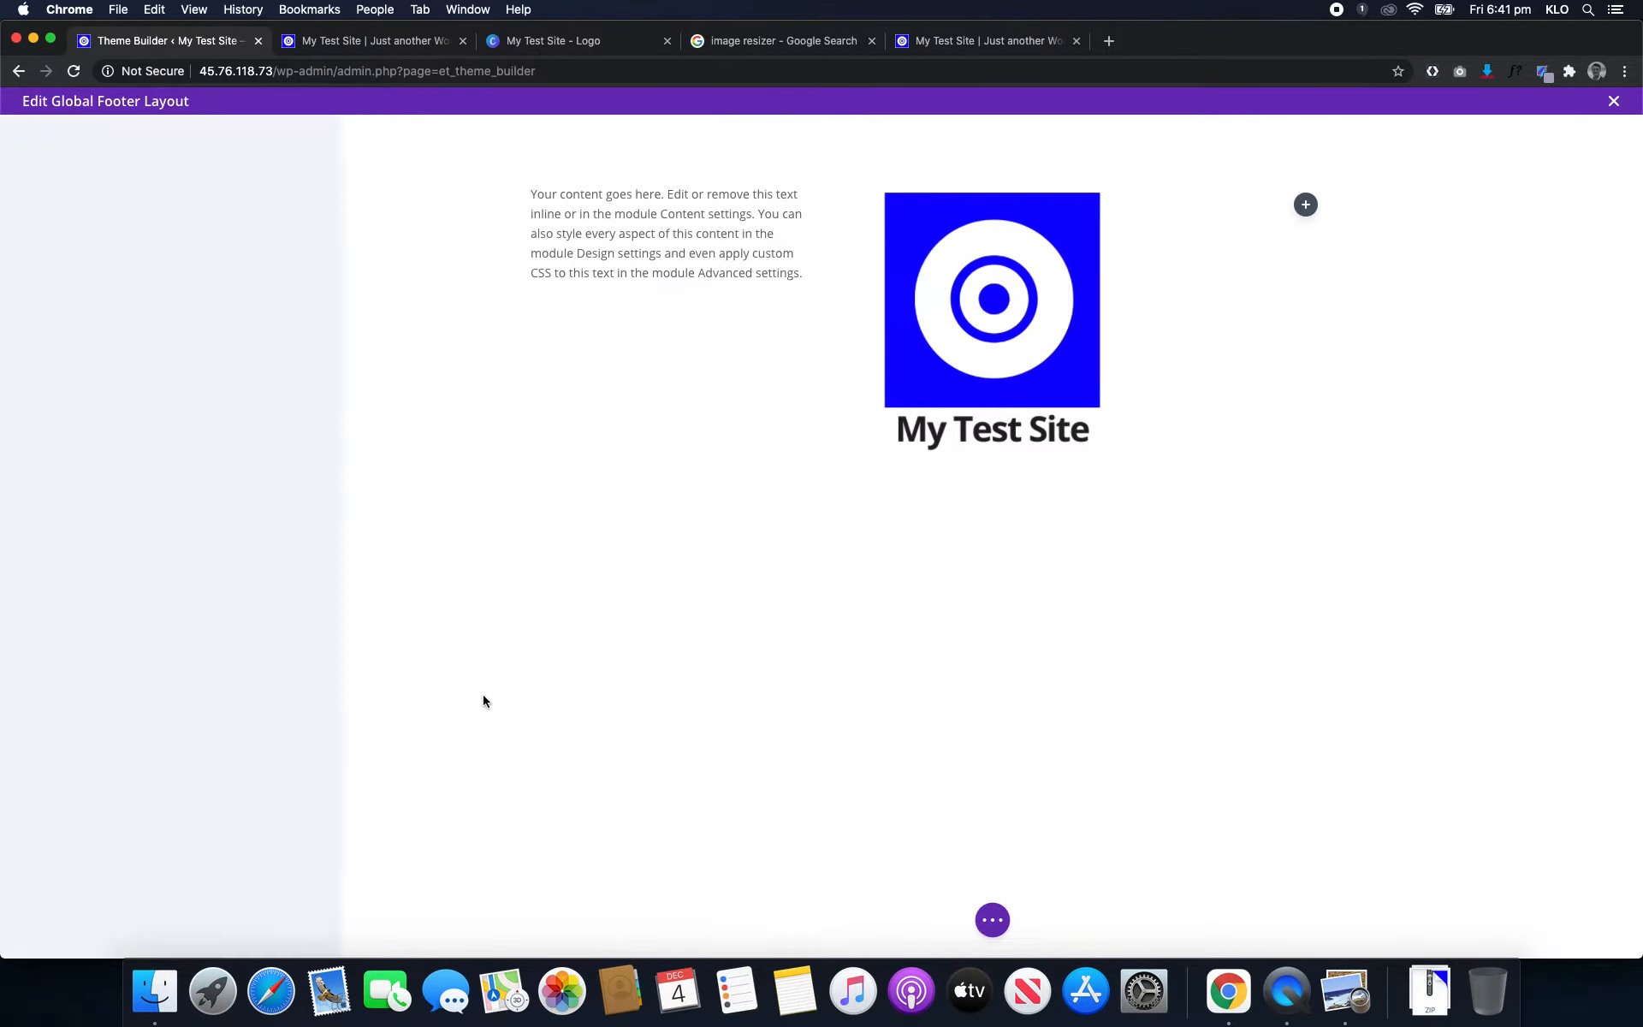
pyautogui.moveTo(250, 625); pyautogui.dragTo(7, 477)
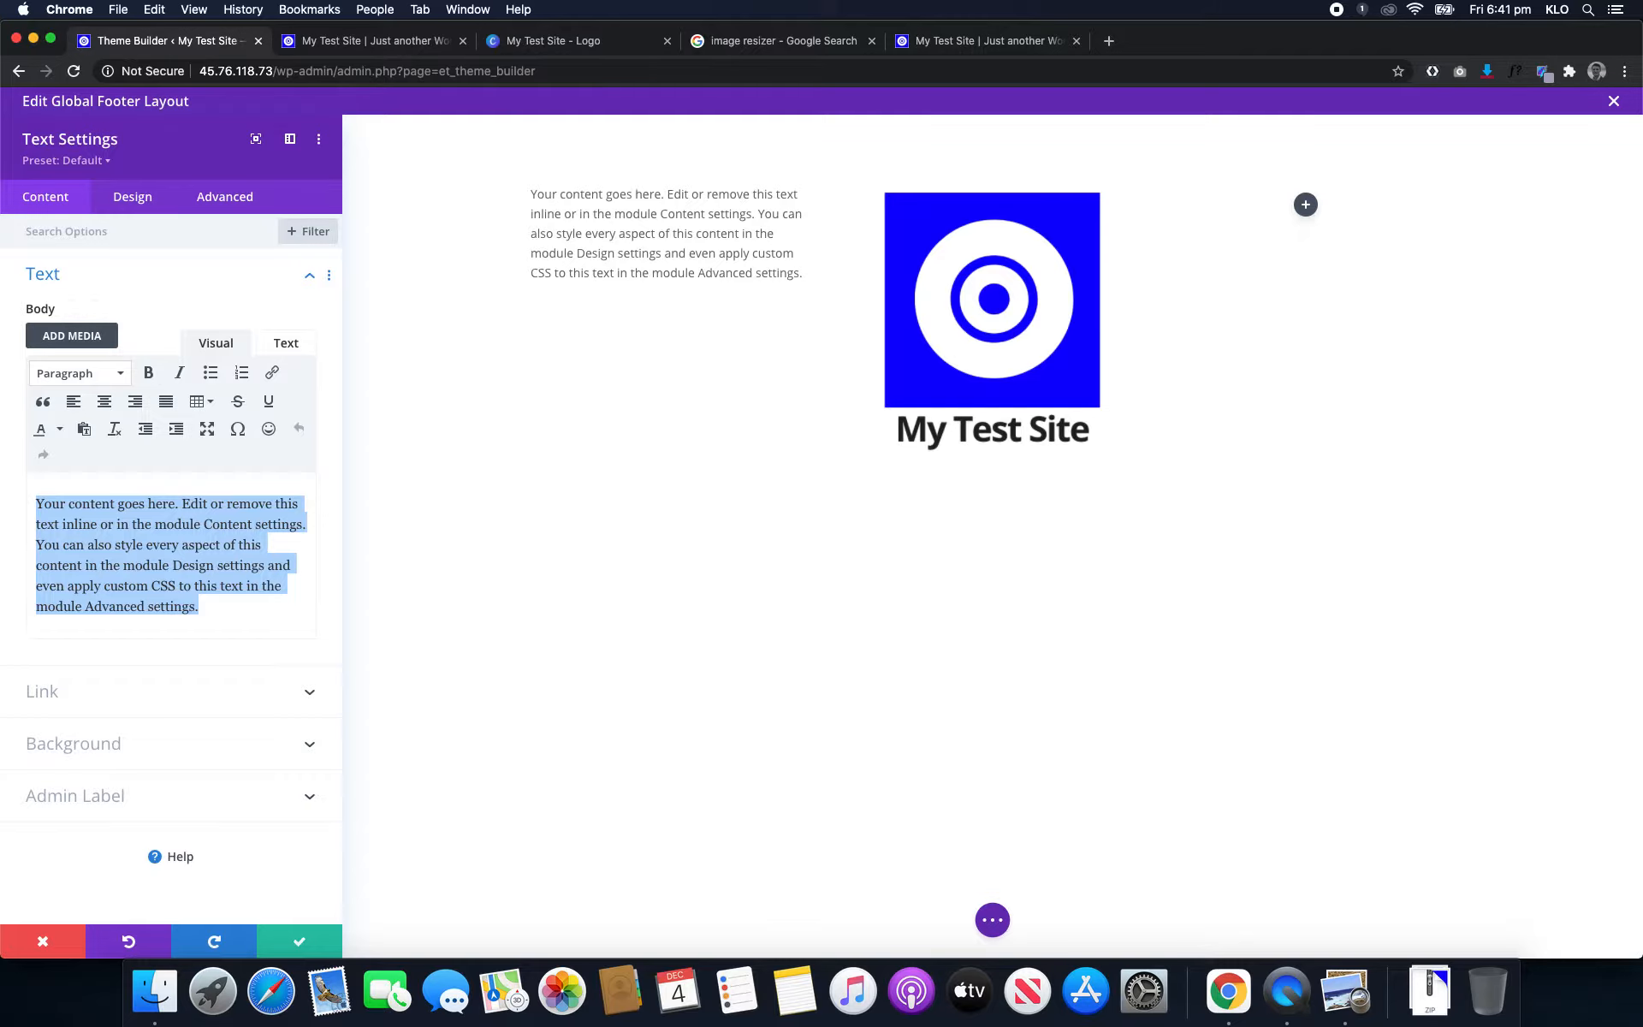
pyautogui.write('123 Mai')
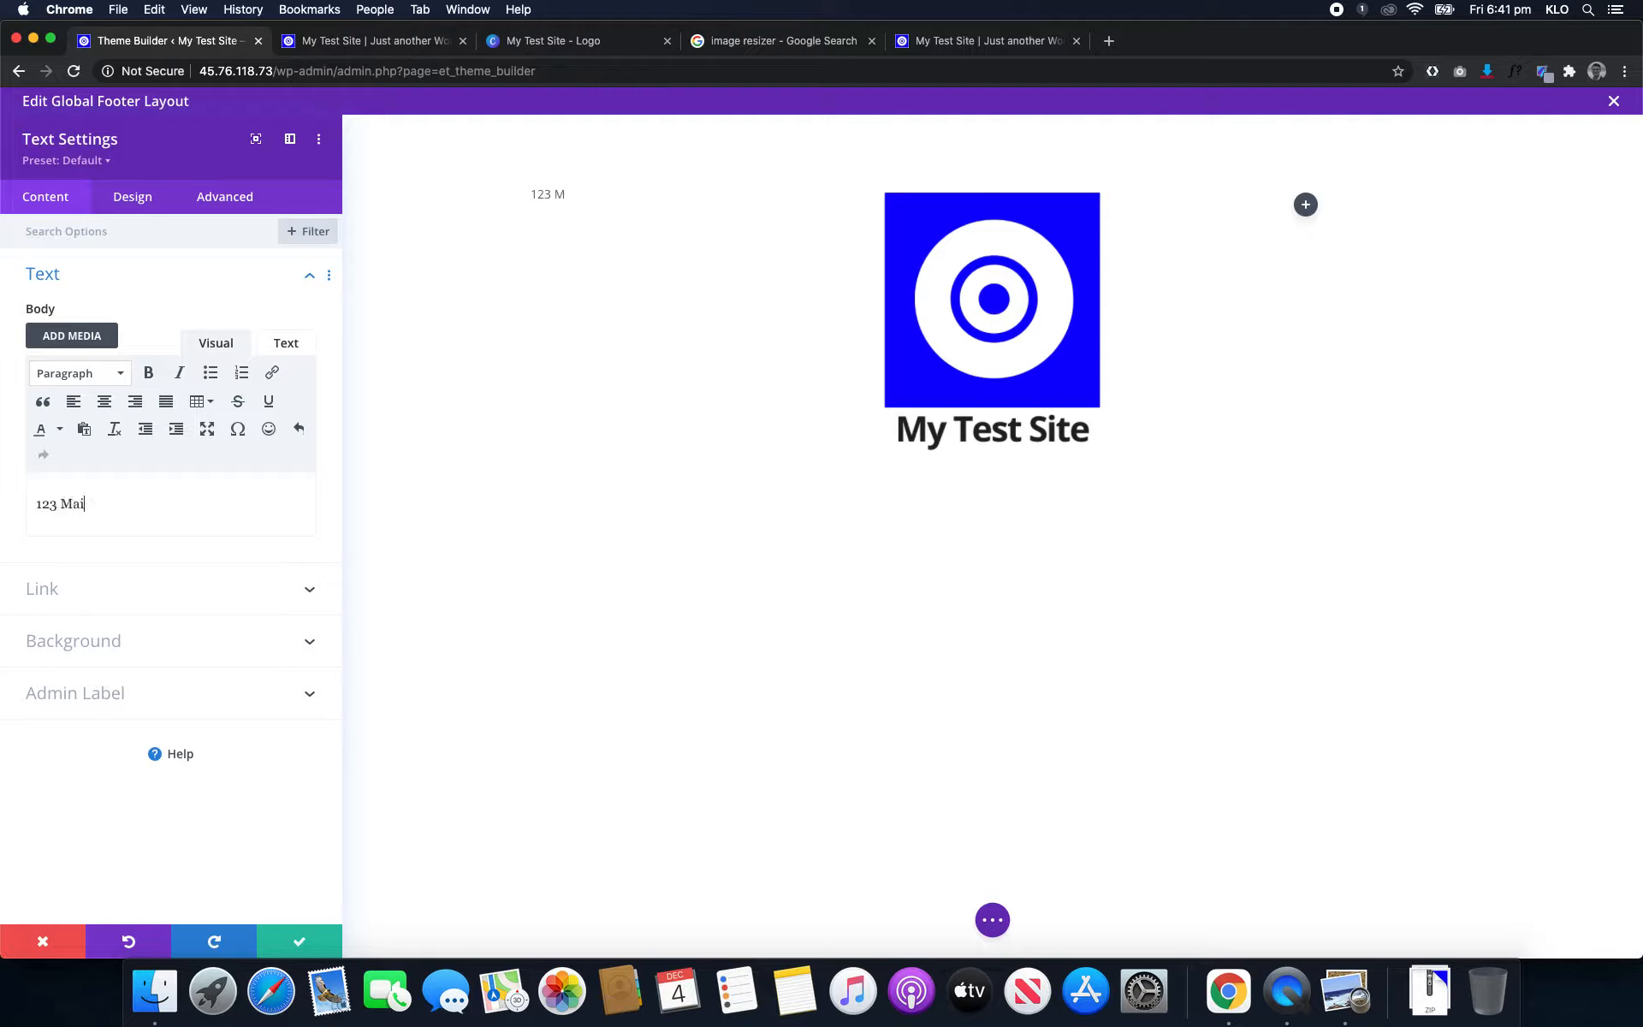
pyautogui.write('n St, N')
pyautogui.write('ey')
pyautogui.press('BackSpace')
pyautogui.press('BackSpace')
pyautogui.write('W')
pyautogui.write('ork')
pyautogui.press('Return')
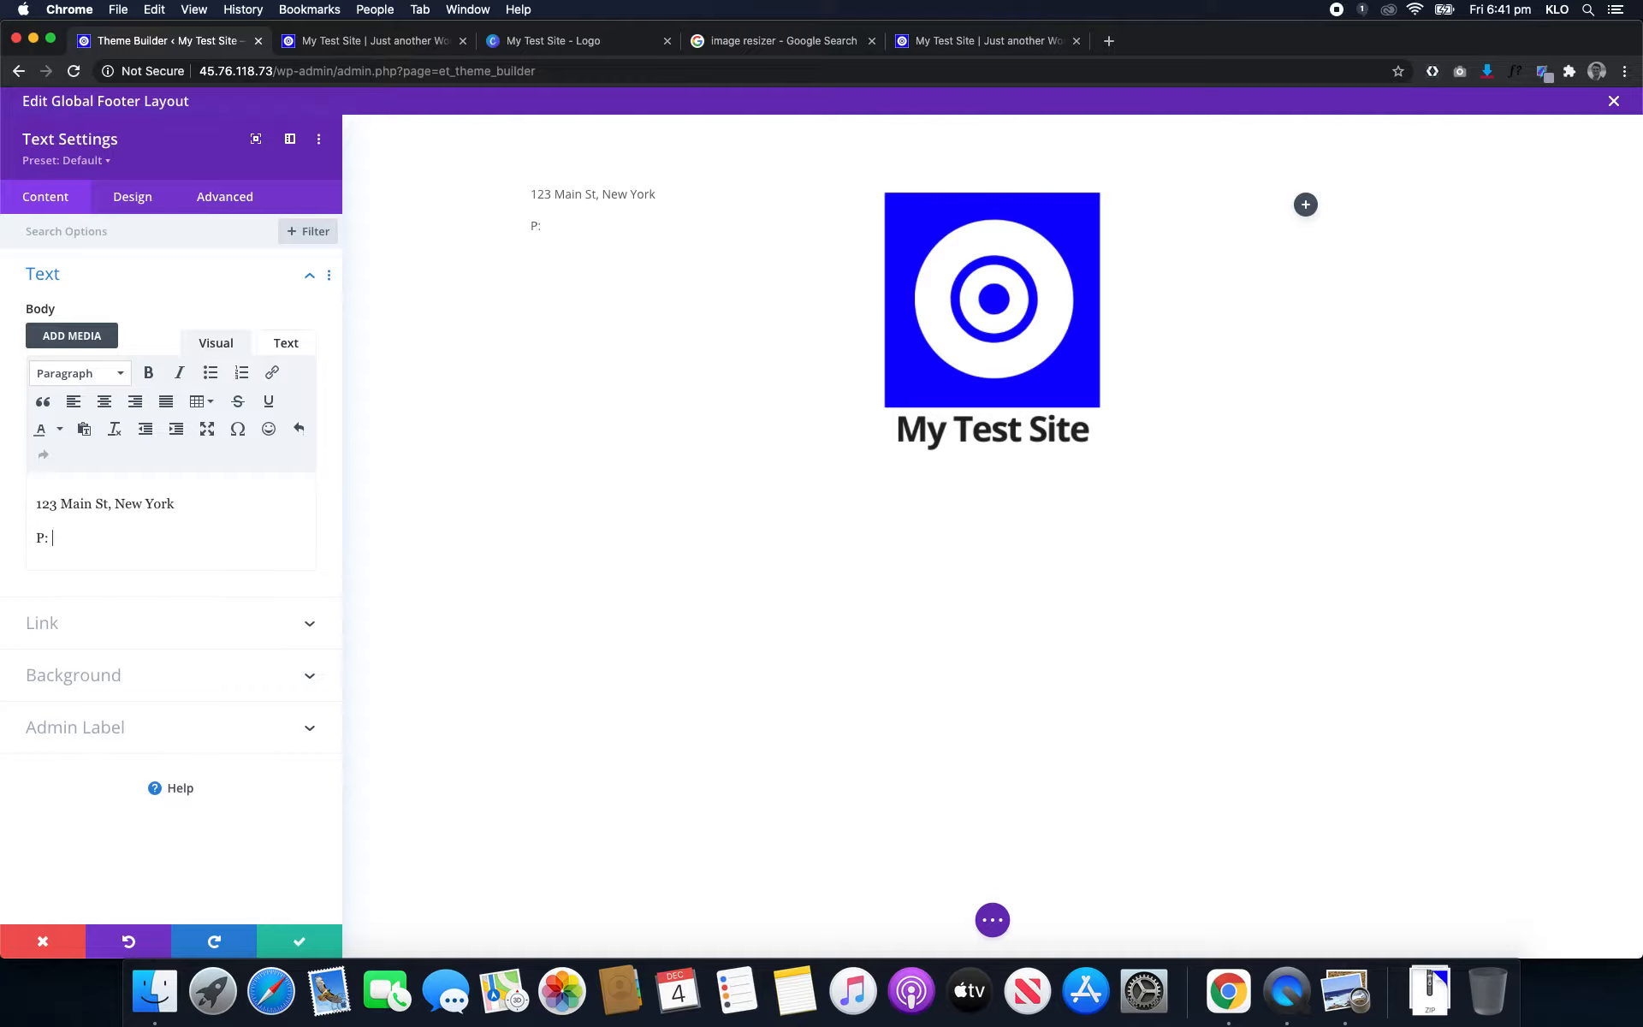
pyautogui.write('1300 555 555')
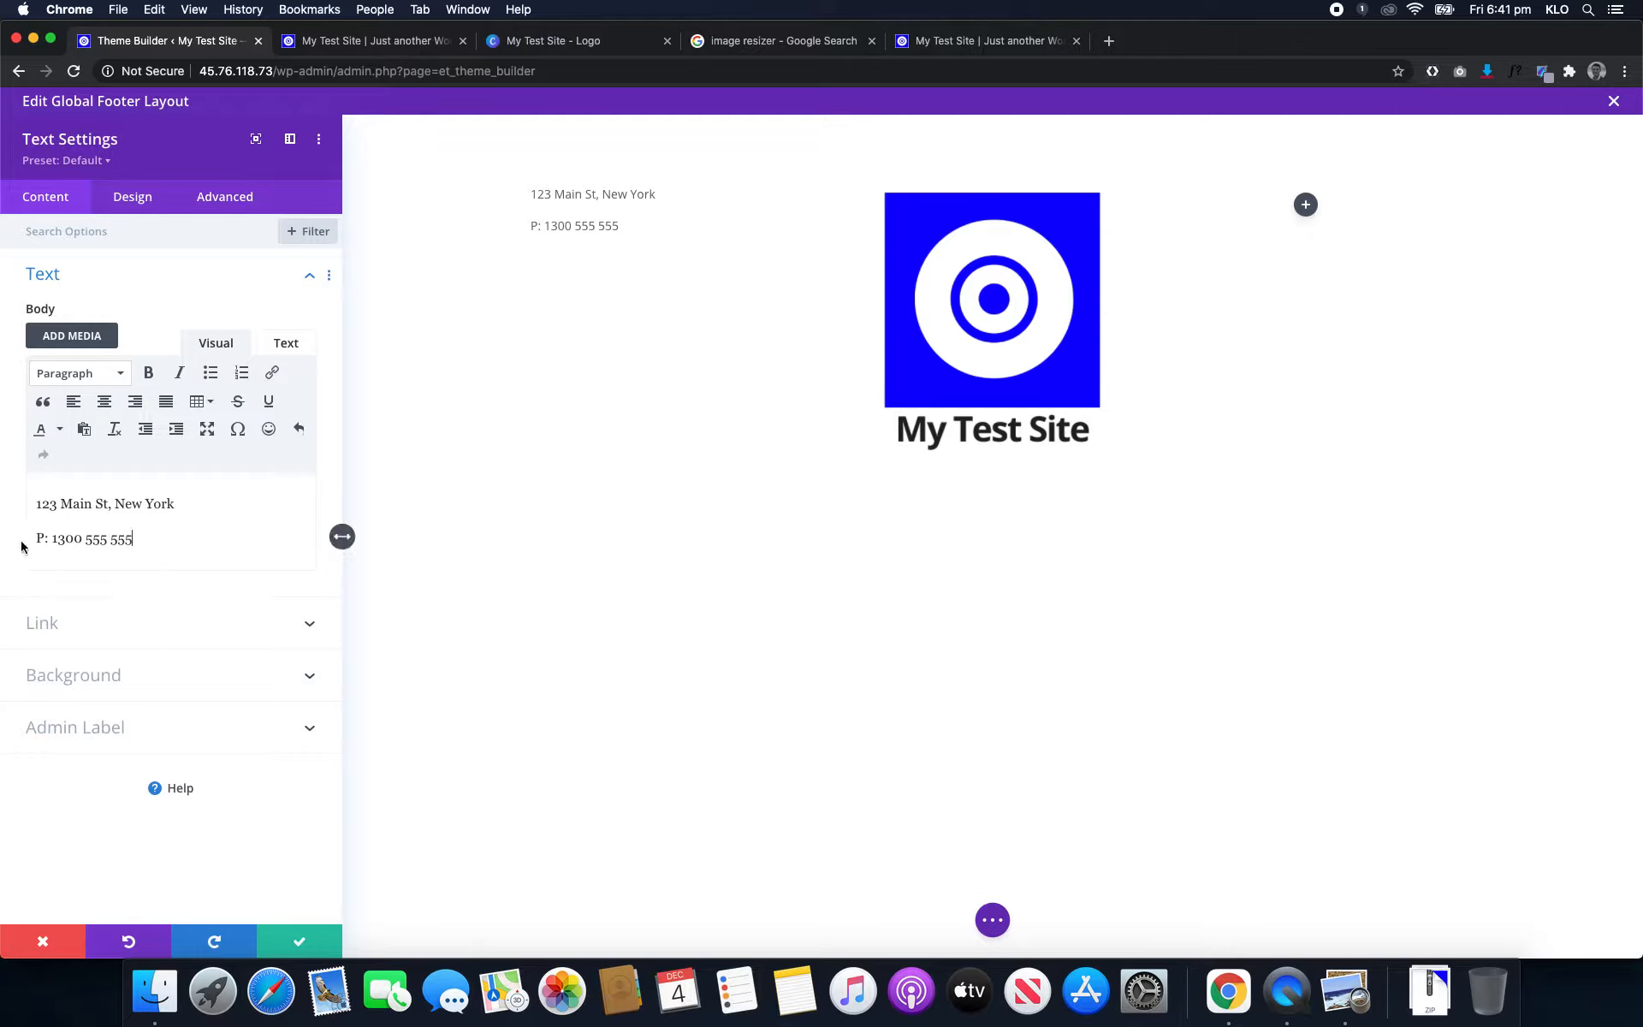
pyautogui.moveTo(167, 520)
pyautogui.moveTo(35, 540); pyautogui.dragTo(50, 540)
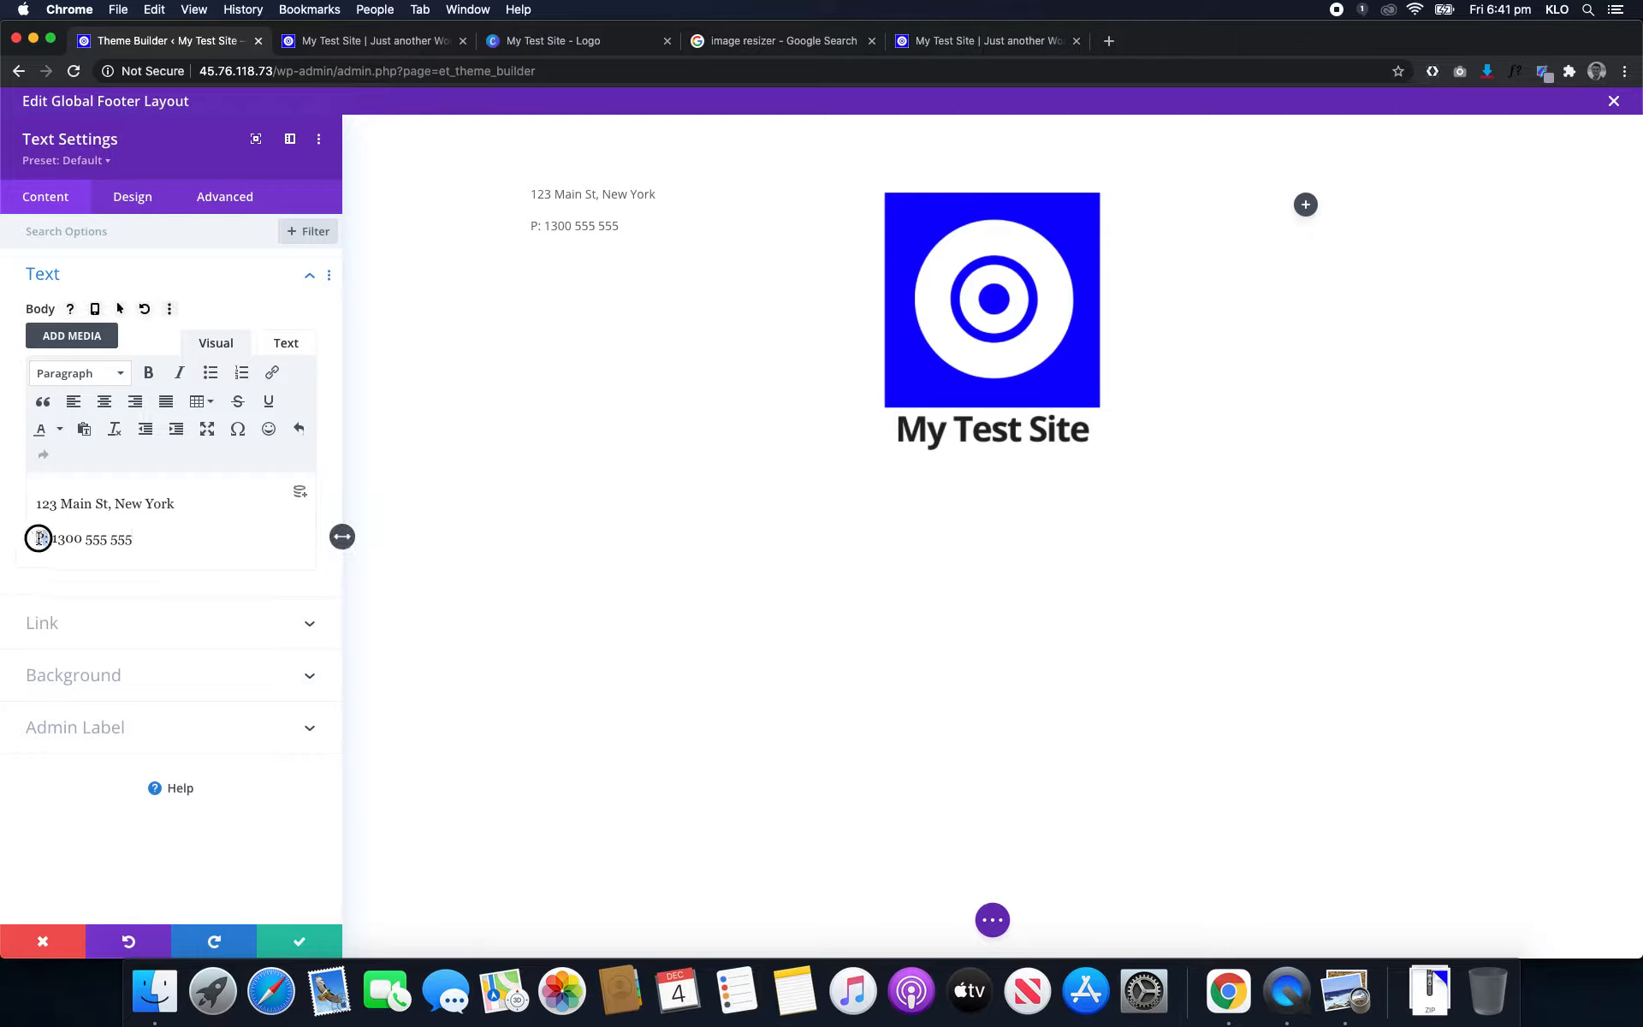
pyautogui.click(147, 372)
pyautogui.click(176, 542)
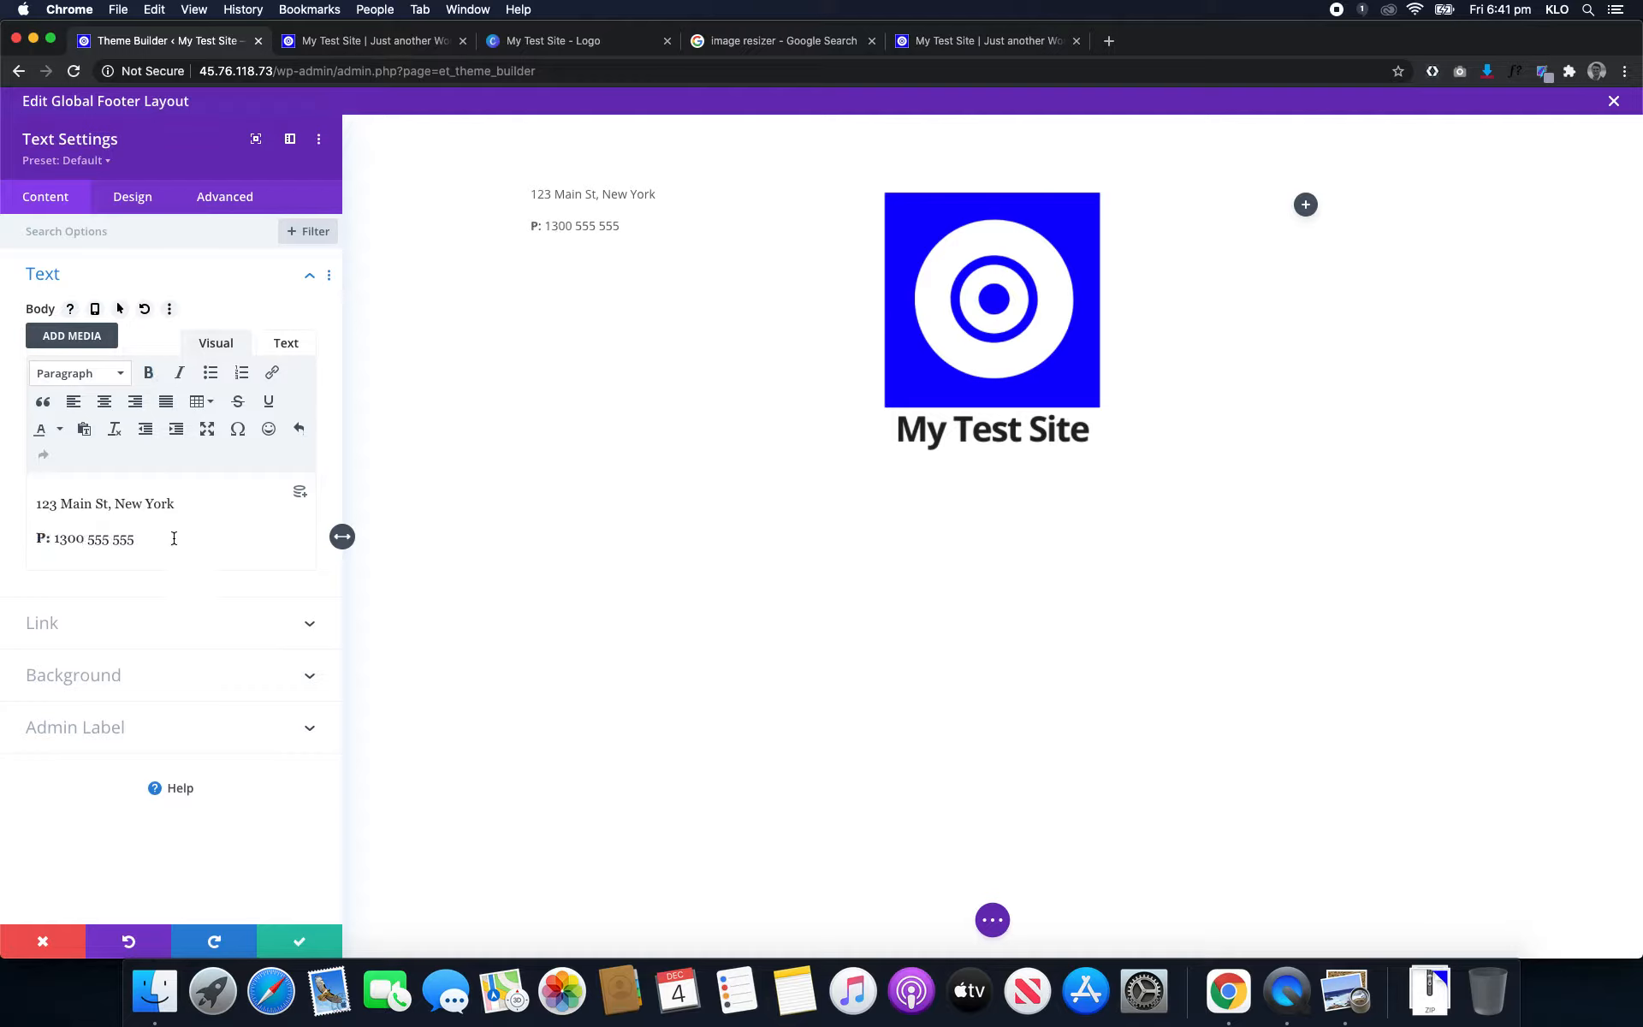
pyautogui.press('Return')
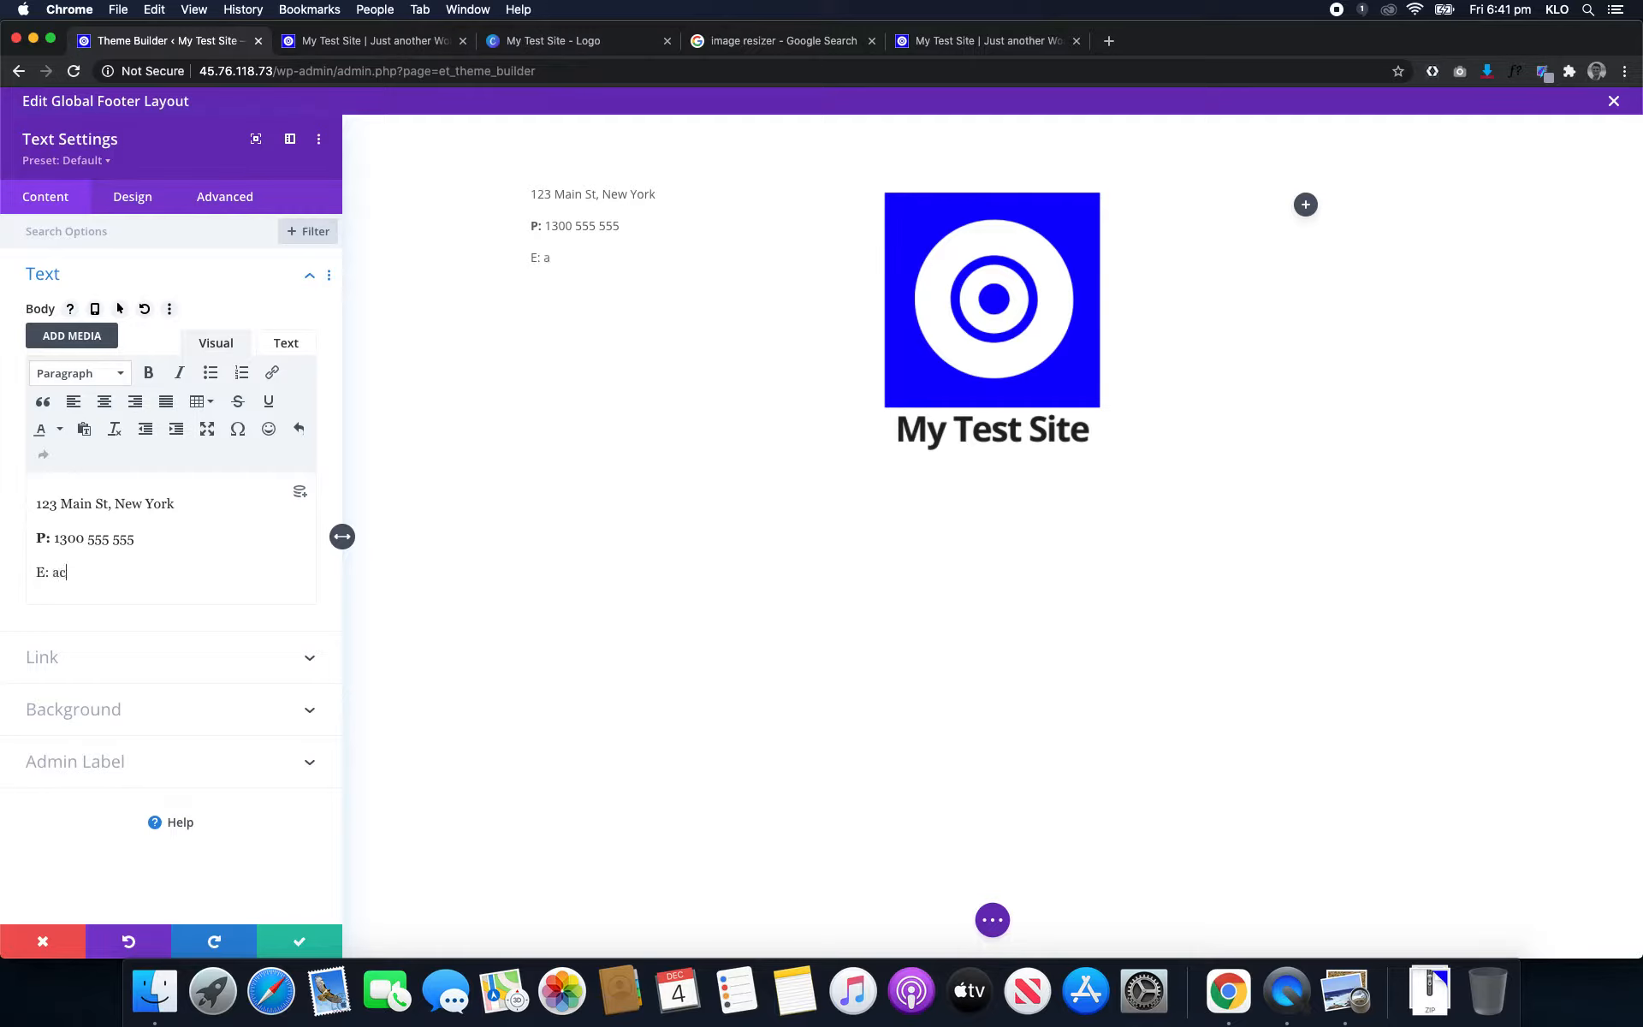
pyautogui.write('ts@mytestsite.co')
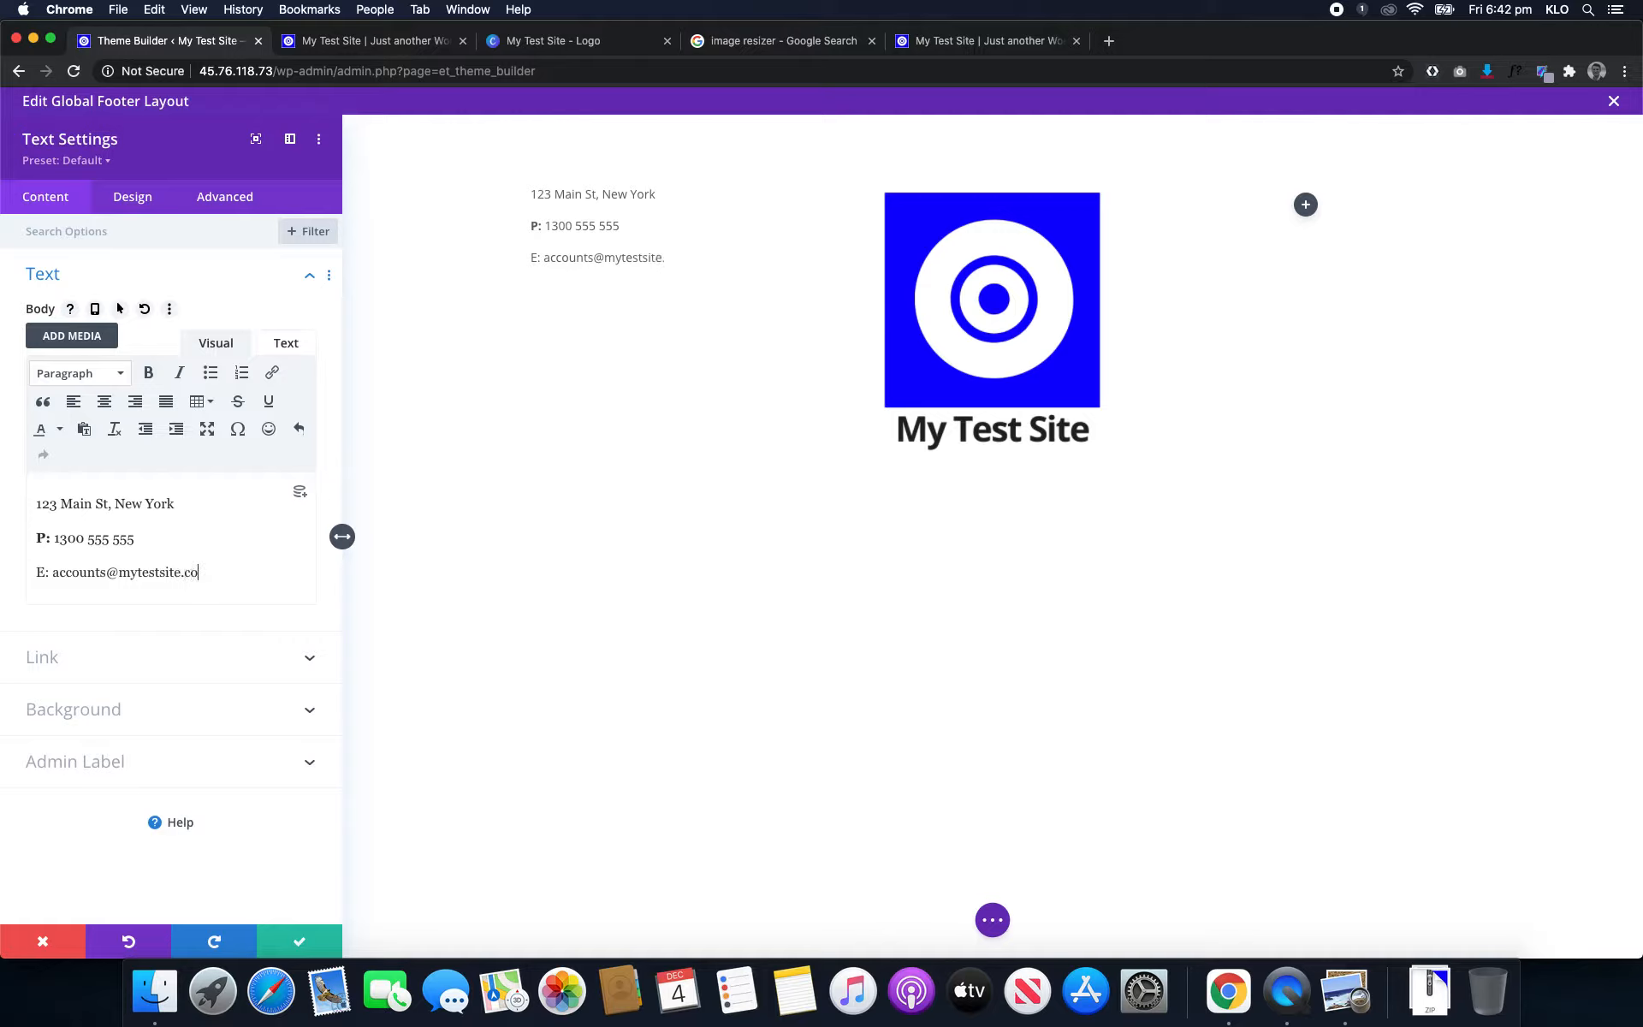
pyautogui.write('m')
pyautogui.moveTo(38, 571); pyautogui.dragTo(51, 572)
pyautogui.click(150, 372)
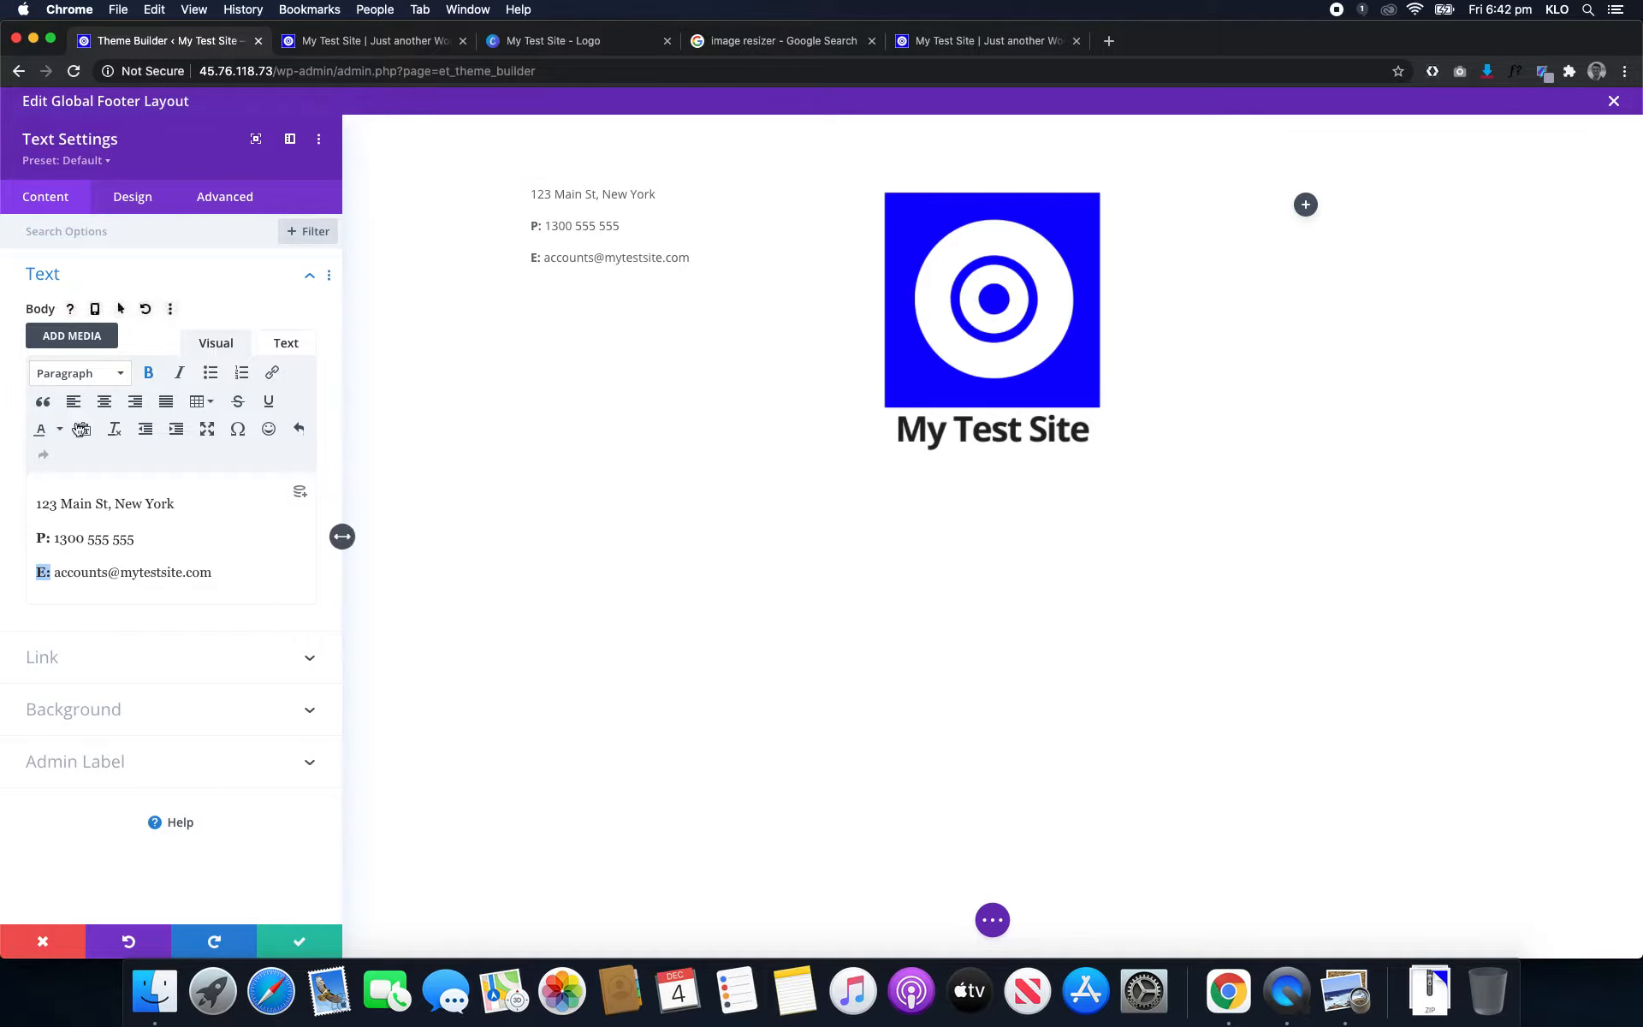
pyautogui.click(226, 580)
pyautogui.moveTo(136, 540); pyautogui.dragTo(54, 539)
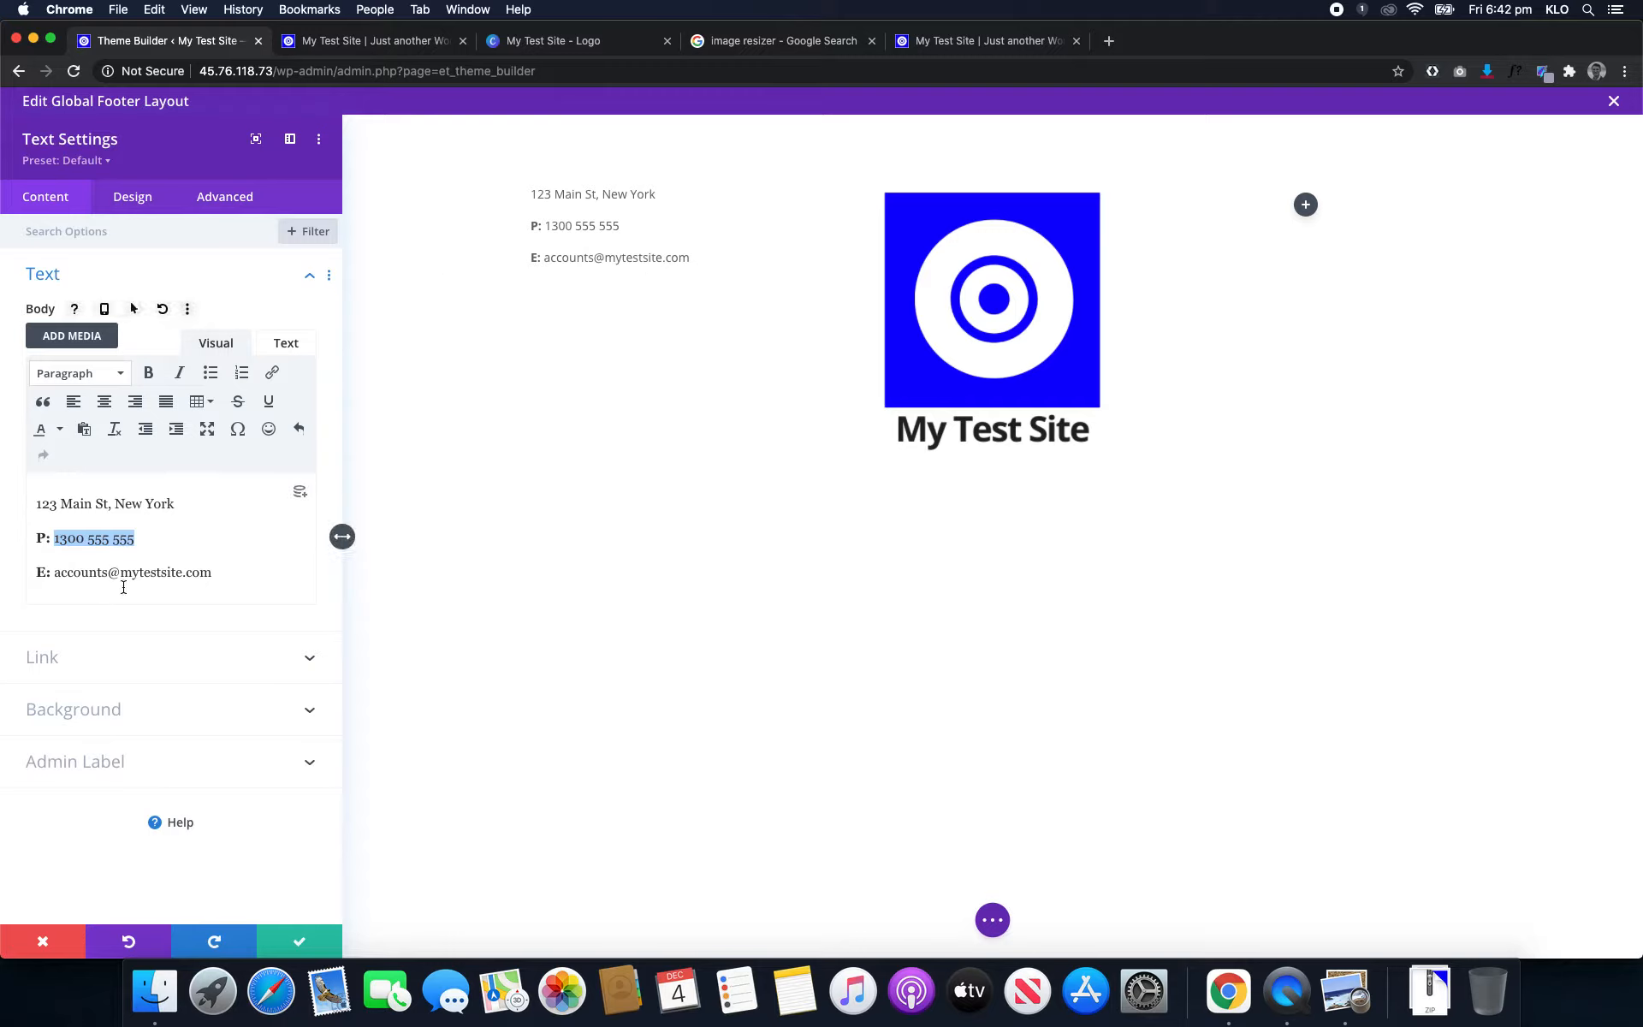
pyautogui.click(272, 375)
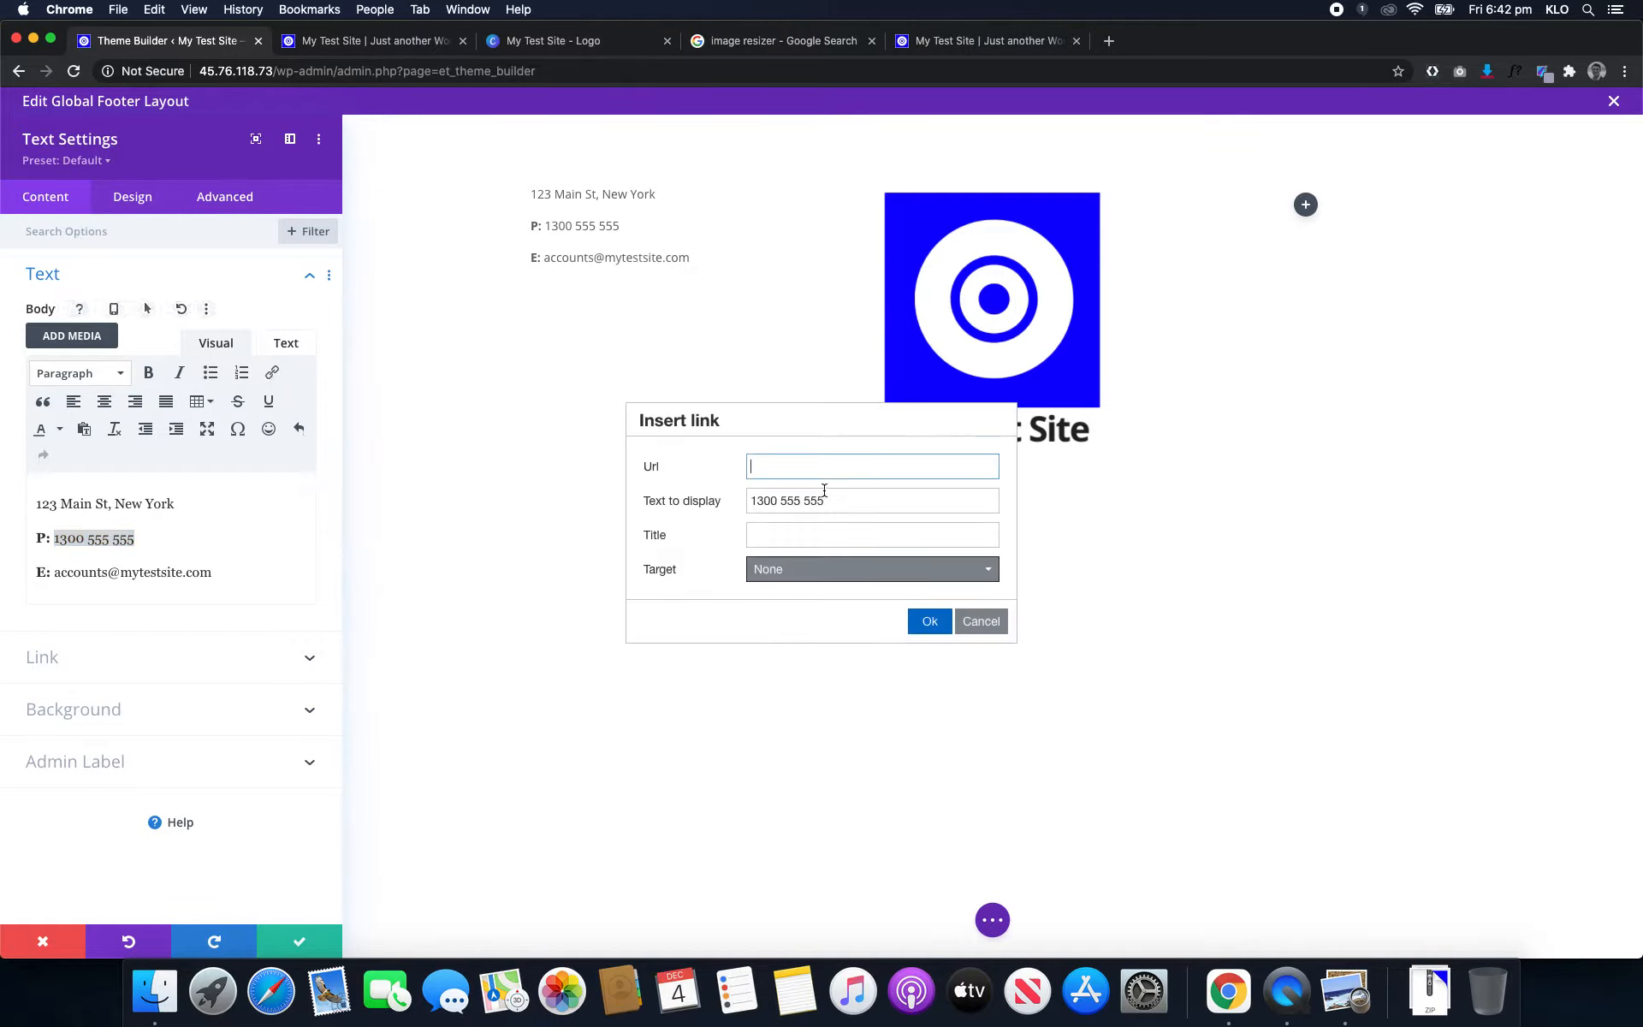
pyautogui.click(811, 465)
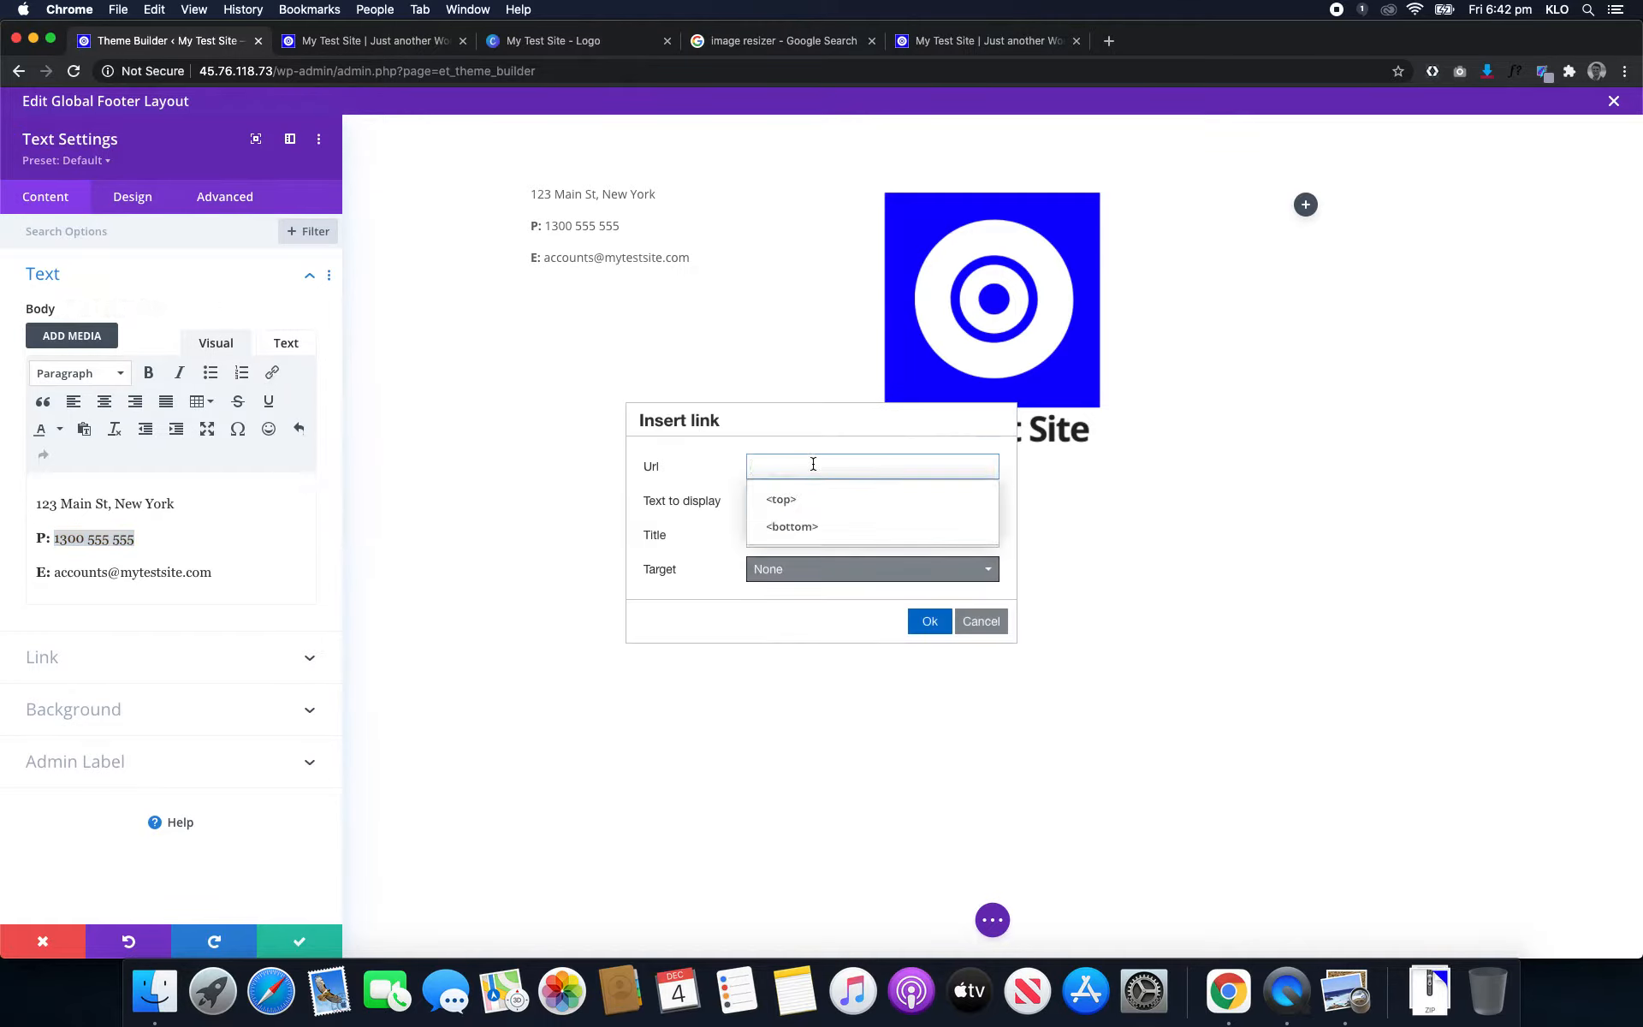
pyautogui.write('tel:')
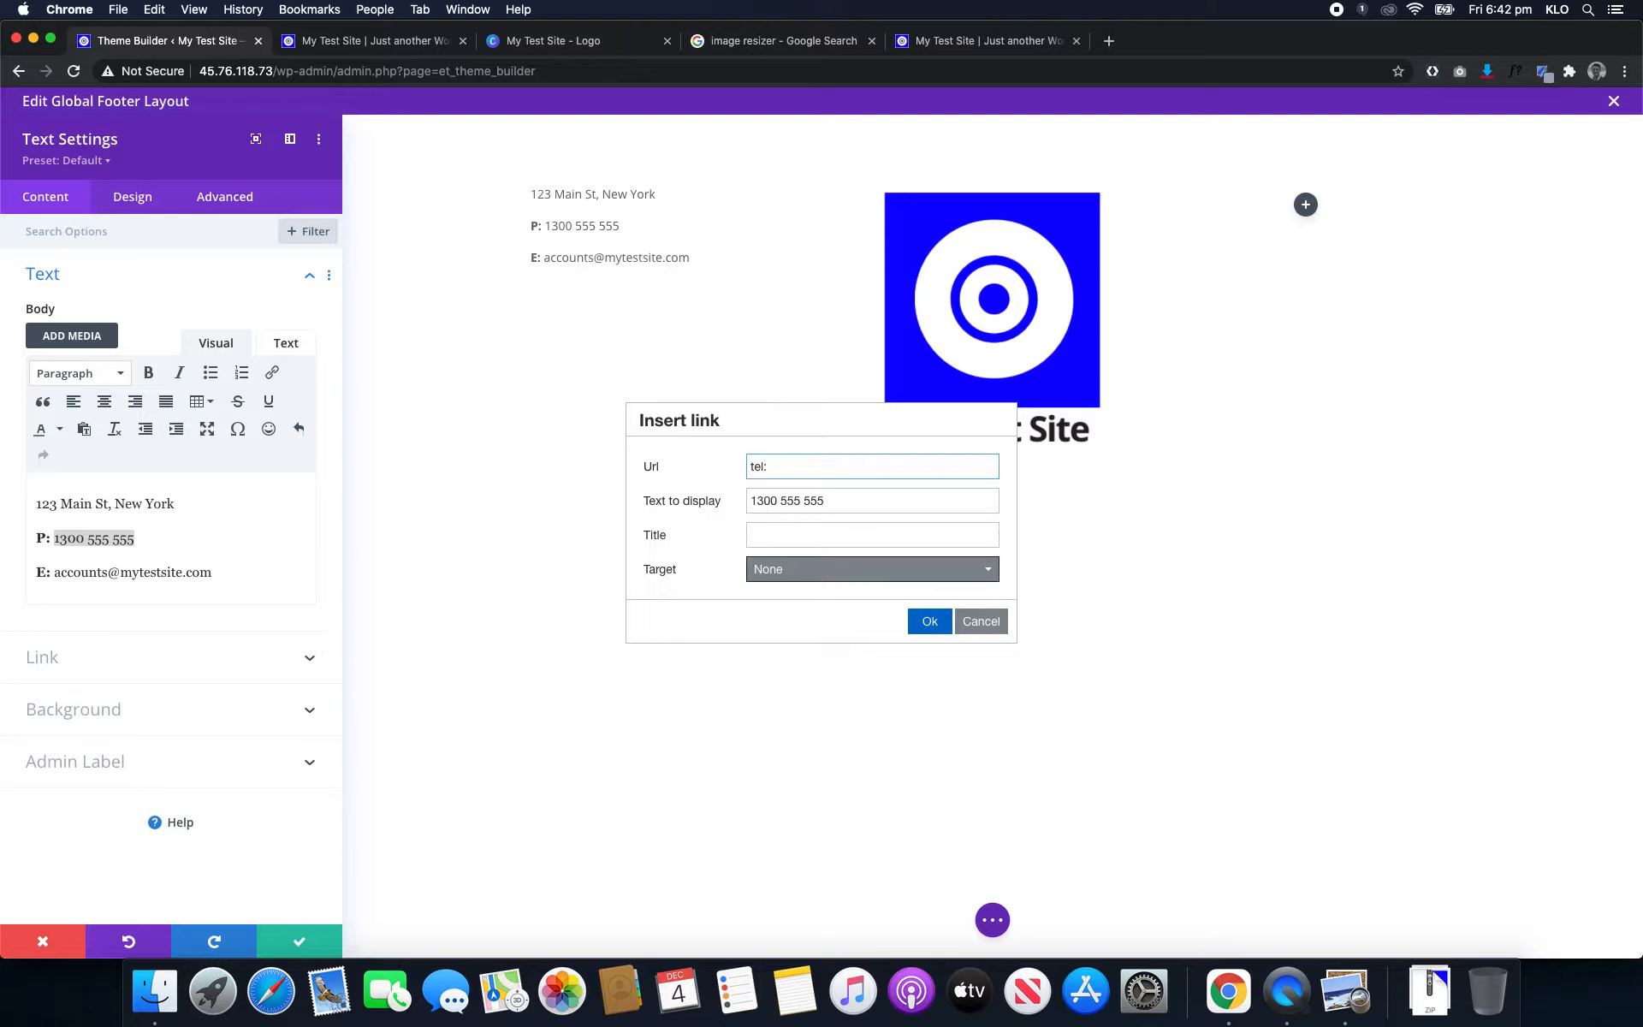
pyautogui.moveTo(831, 502); pyautogui.dragTo(713, 502)
pyautogui.press('super+c')
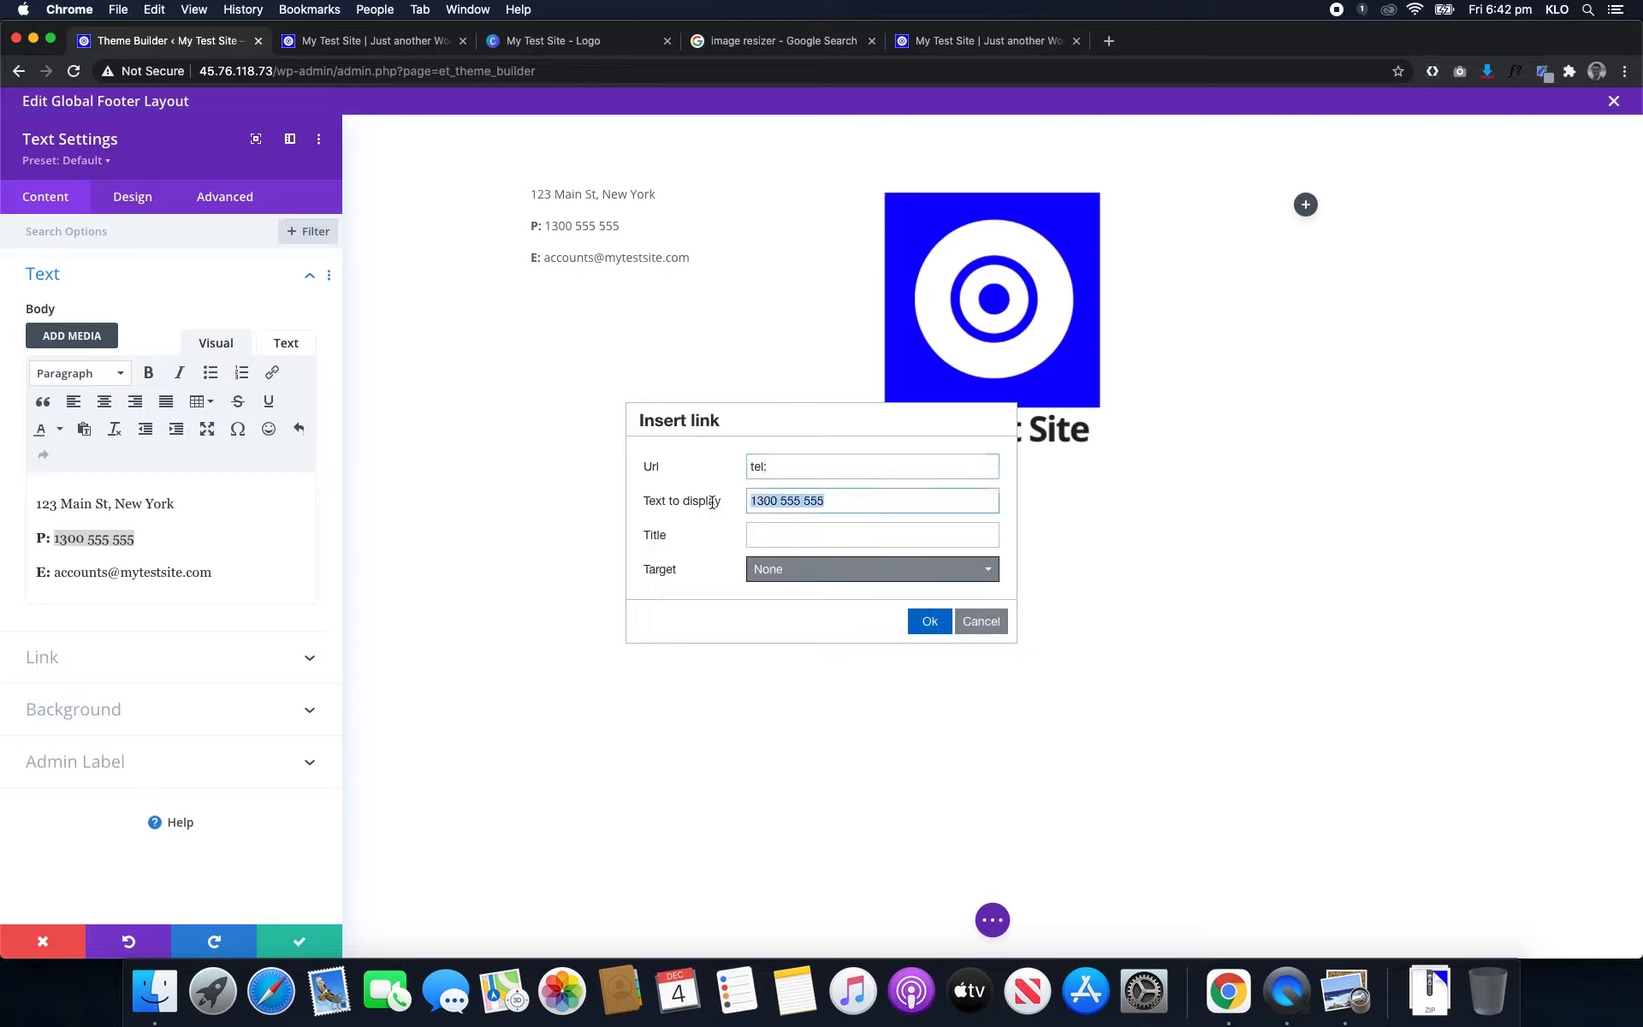
pyautogui.click(863, 460)
pyautogui.press('super+v')
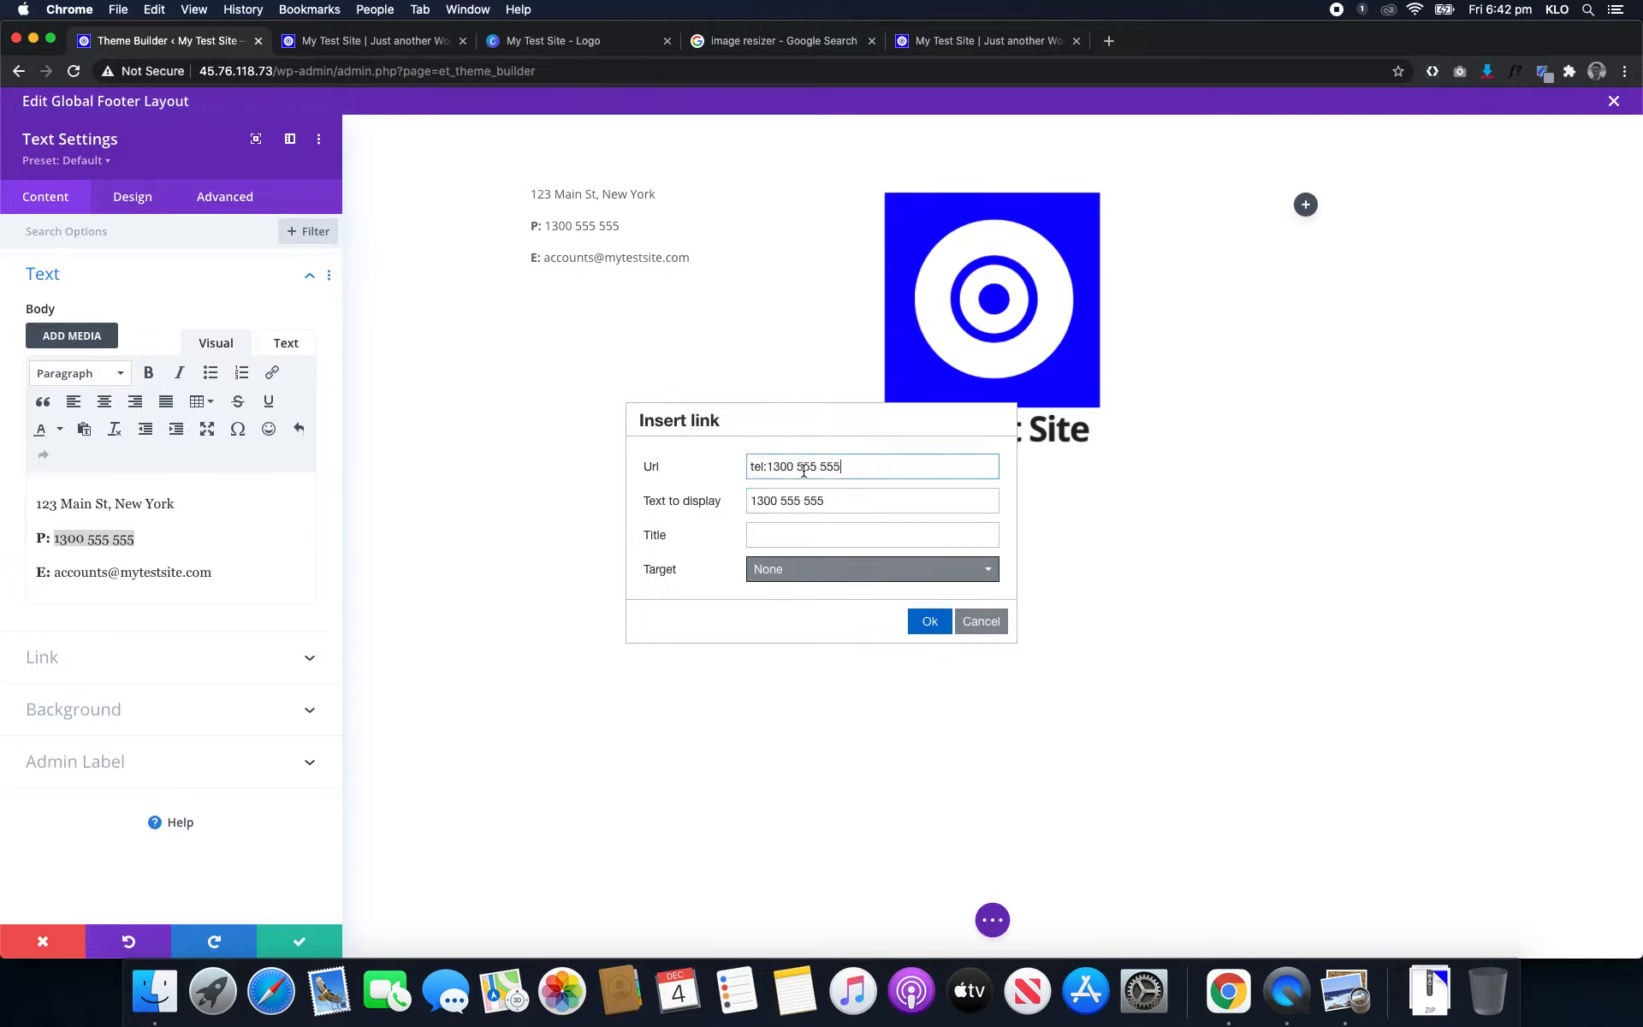
pyautogui.click(800, 467)
pyautogui.press('BackSpace')
pyautogui.click(819, 467)
pyautogui.press('BackSpace')
pyautogui.click(929, 621)
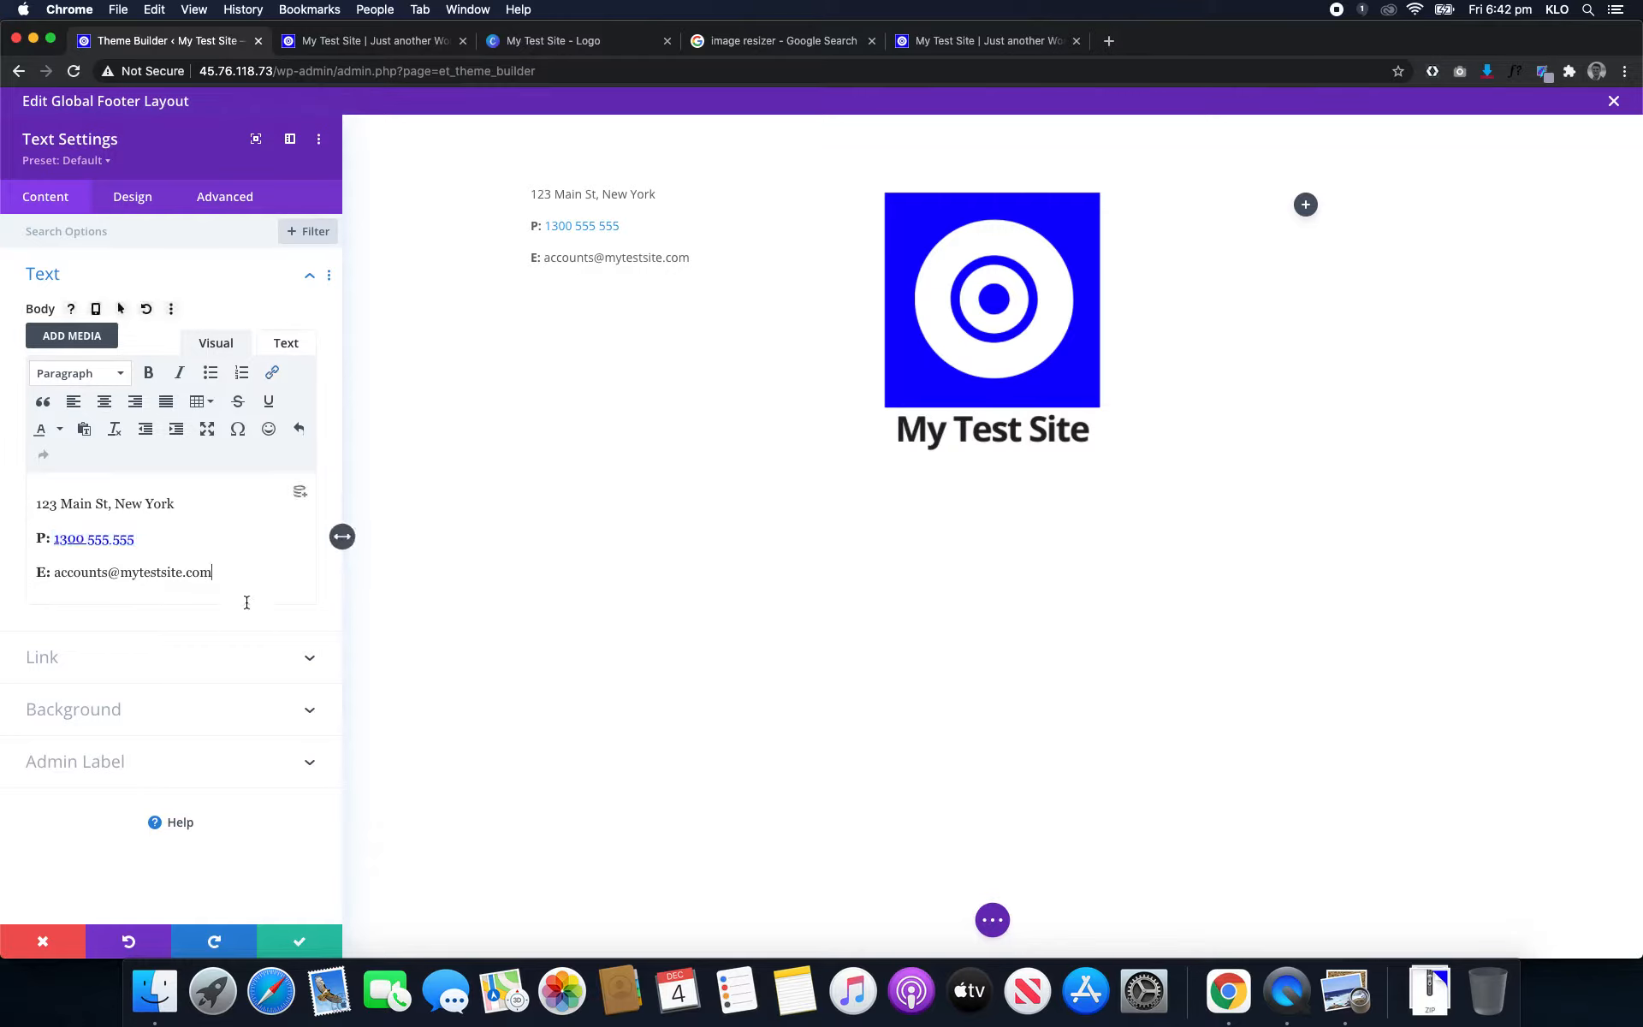
# - Link the email address to a mailto: address and check the phone link
pyautogui.moveTo(207, 573); pyautogui.dragTo(51, 575)
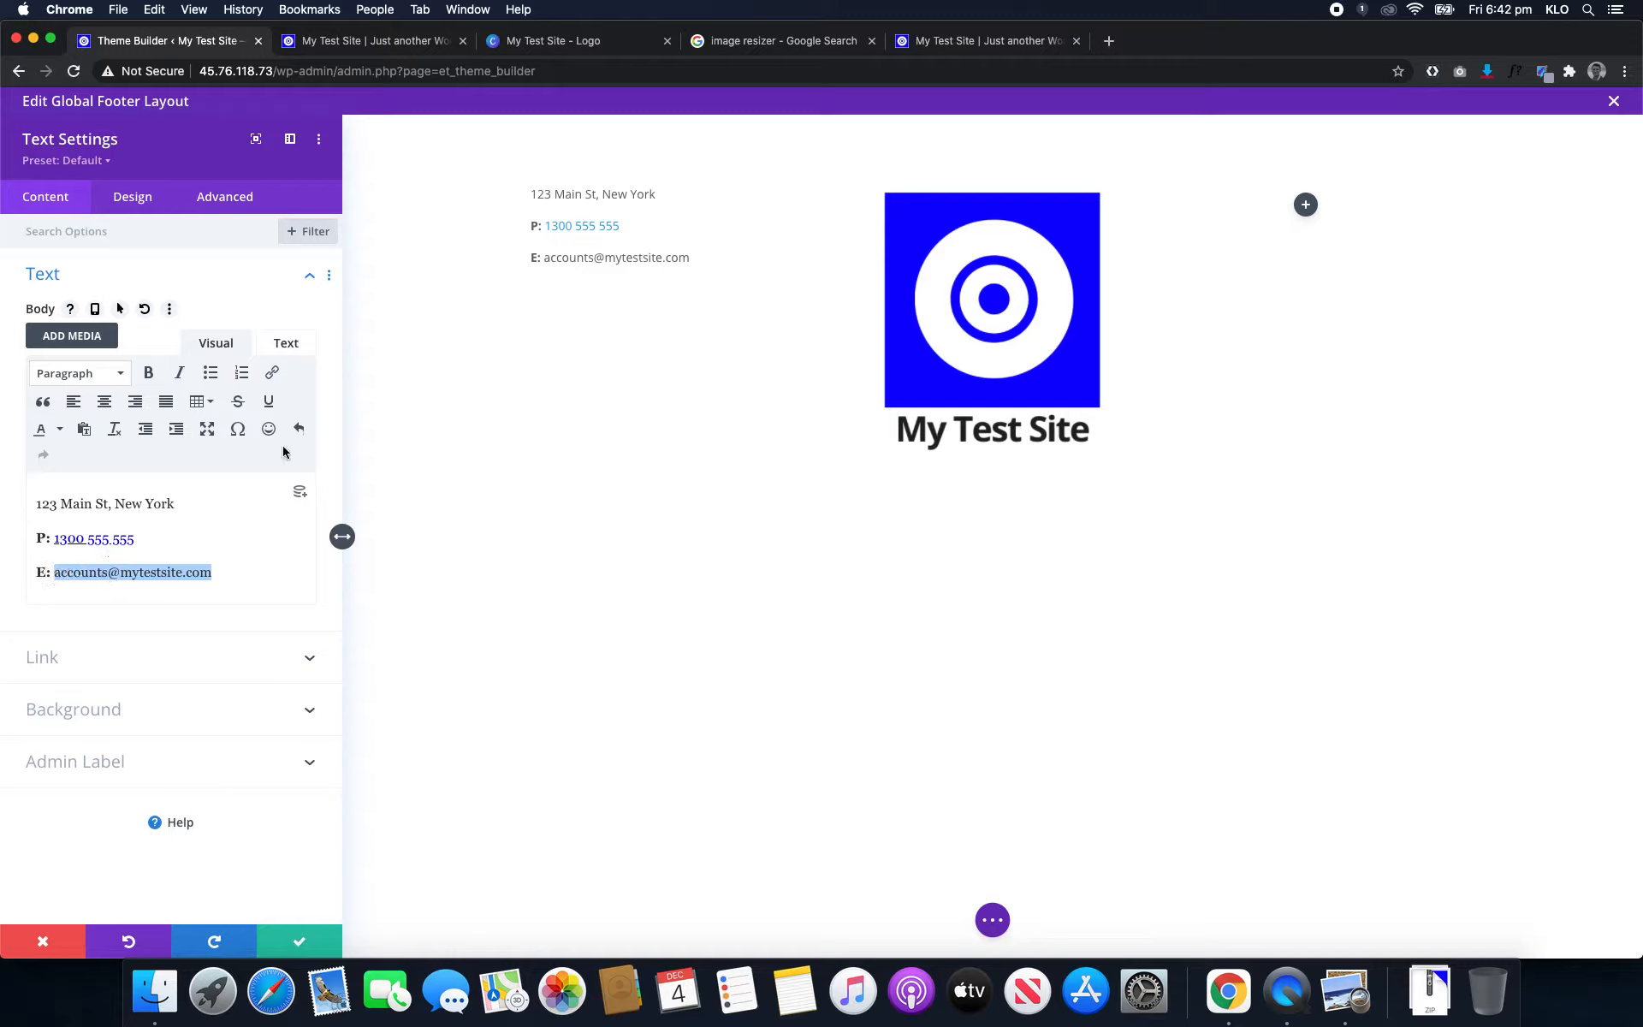
pyautogui.click(272, 372)
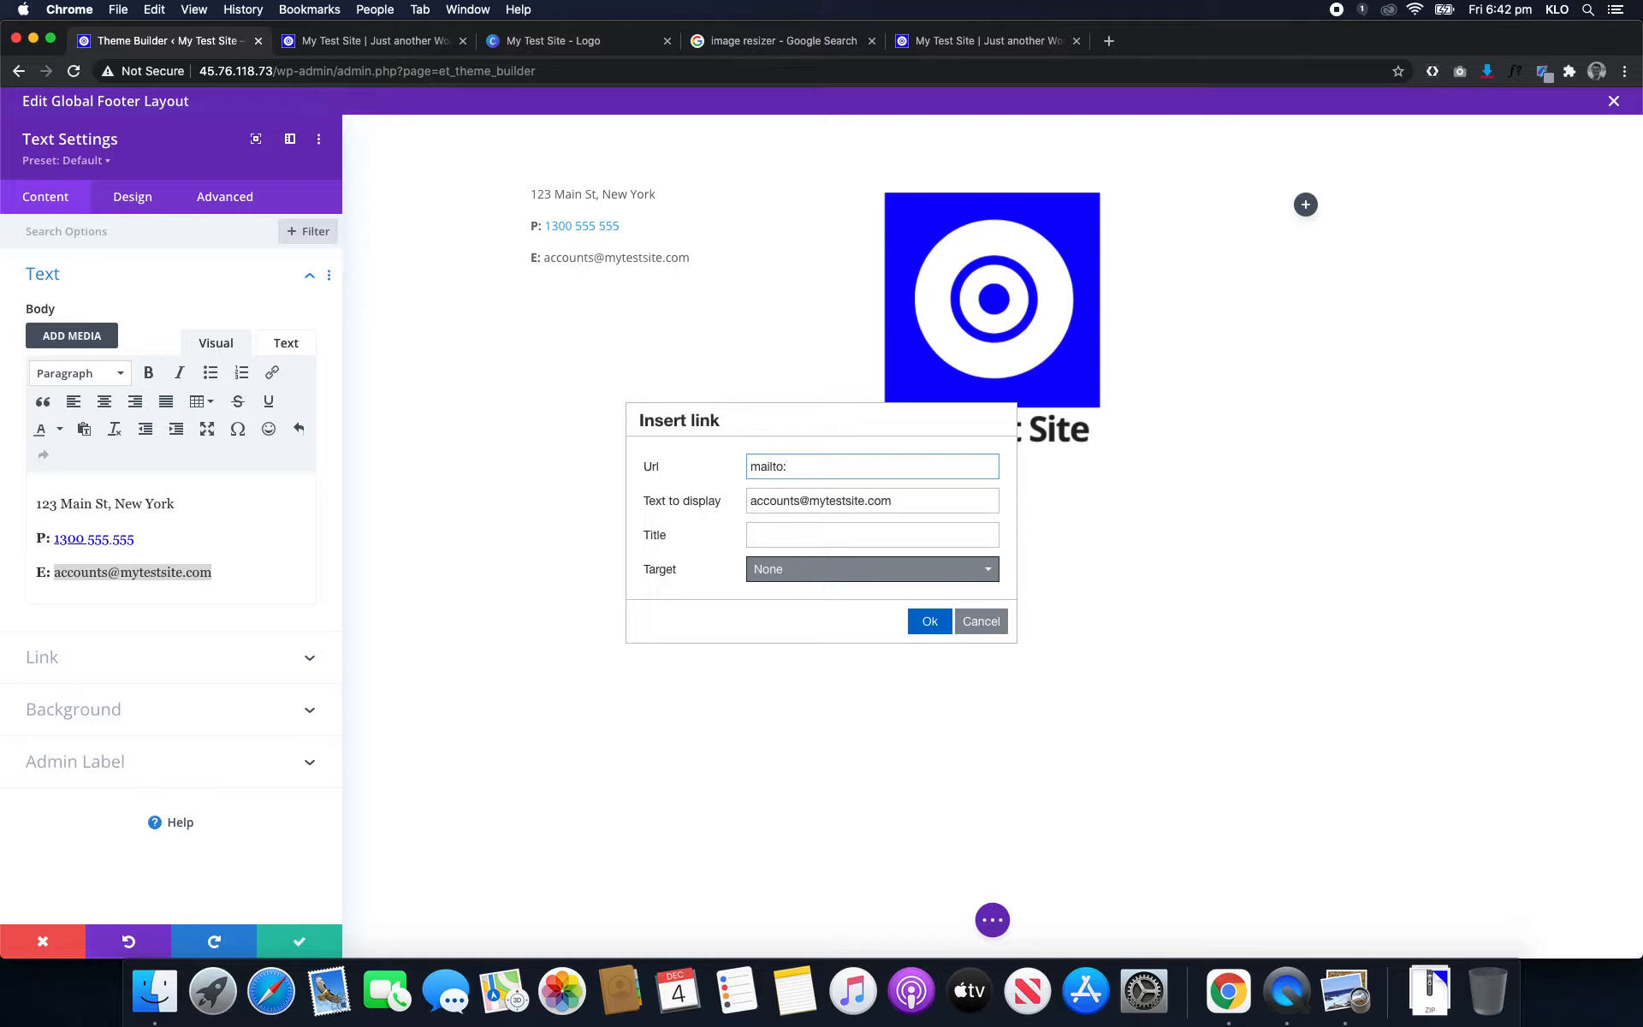
pyautogui.tripleClick(796, 492)
pyautogui.press('super+c')
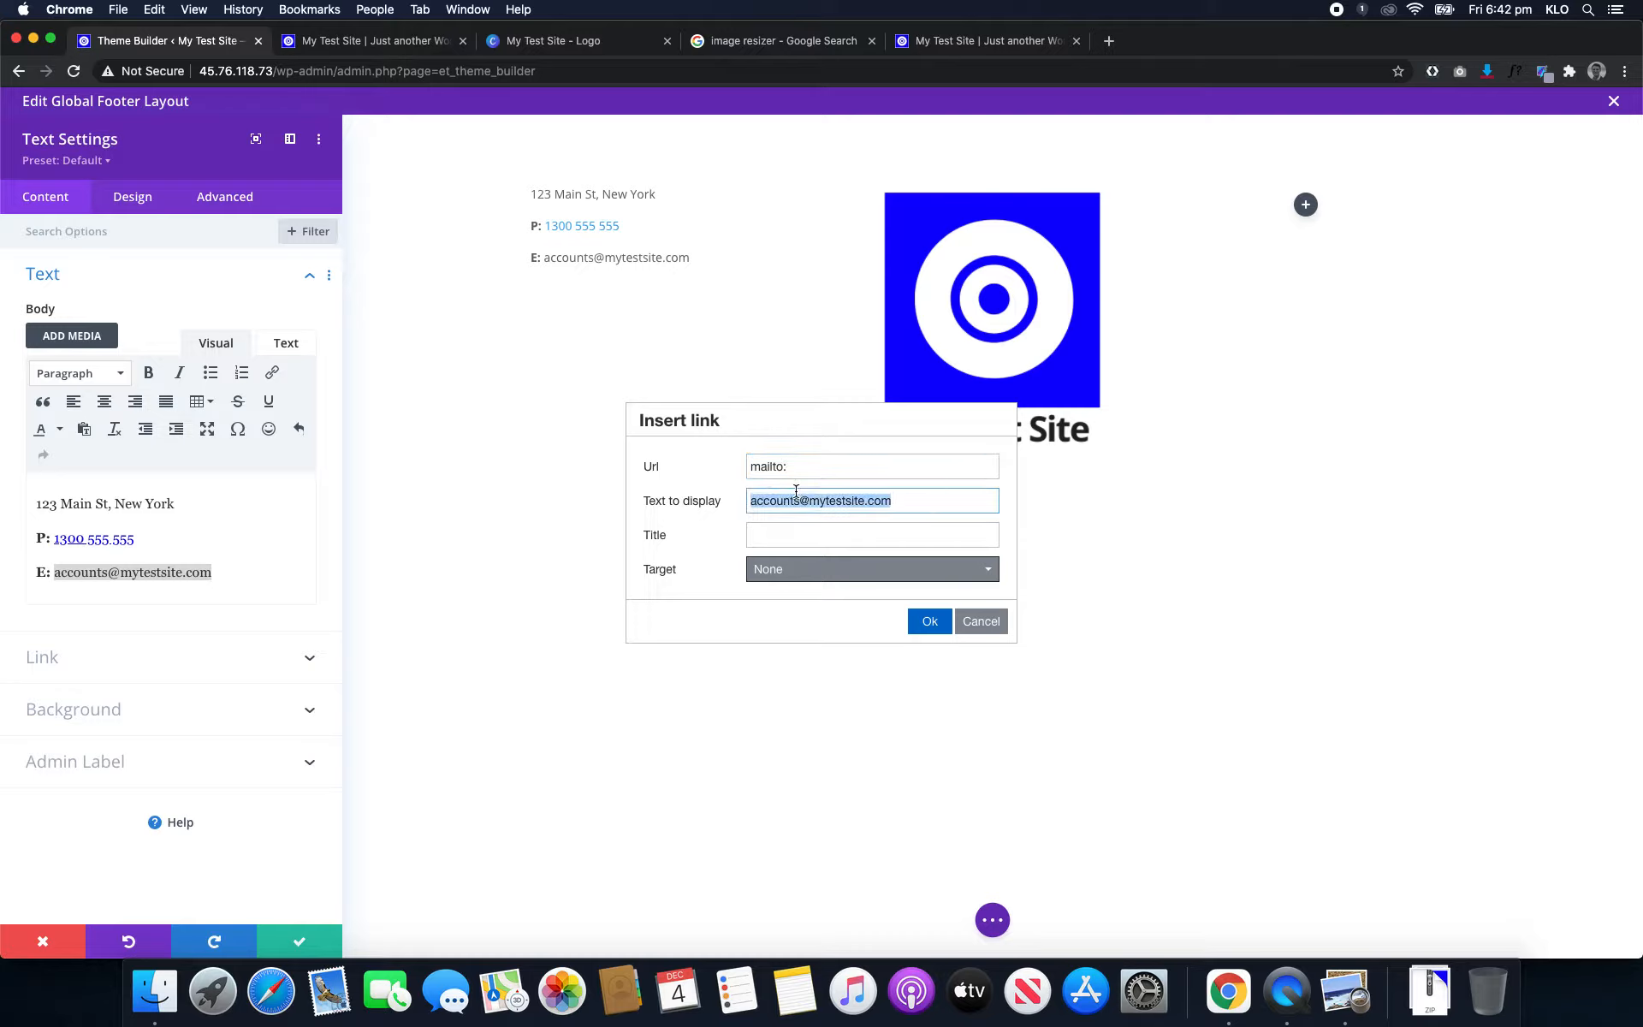
pyautogui.click(814, 468)
pyautogui.press('super+v')
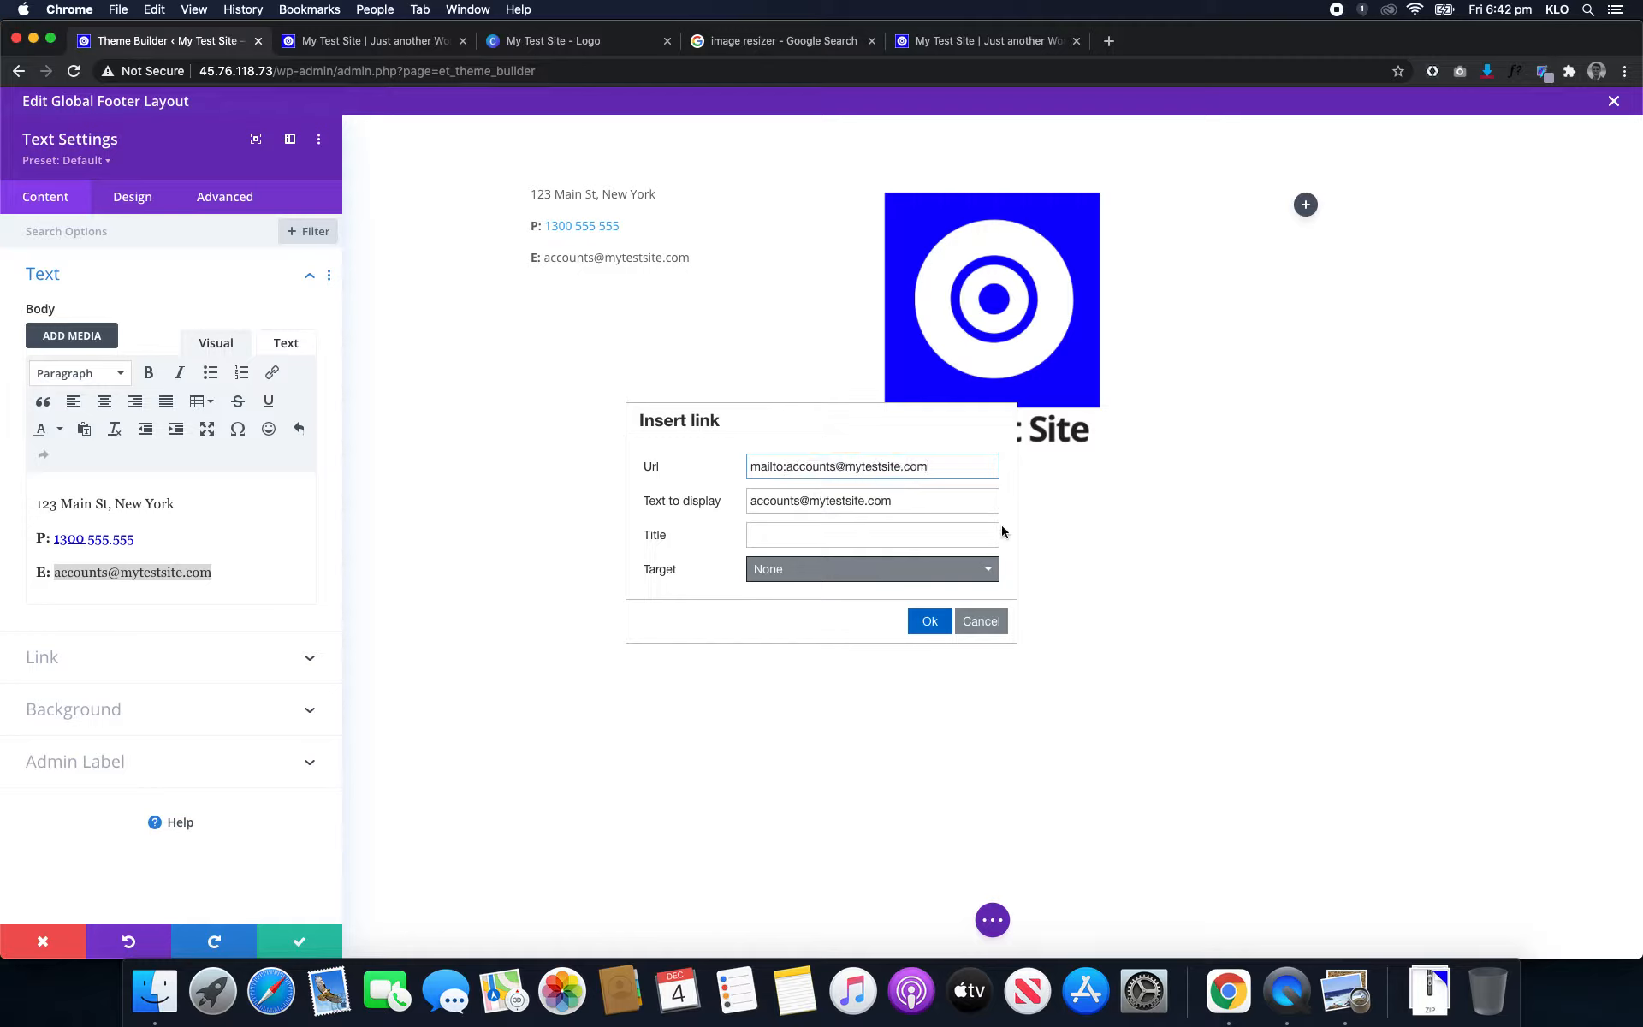
pyautogui.click(929, 621)
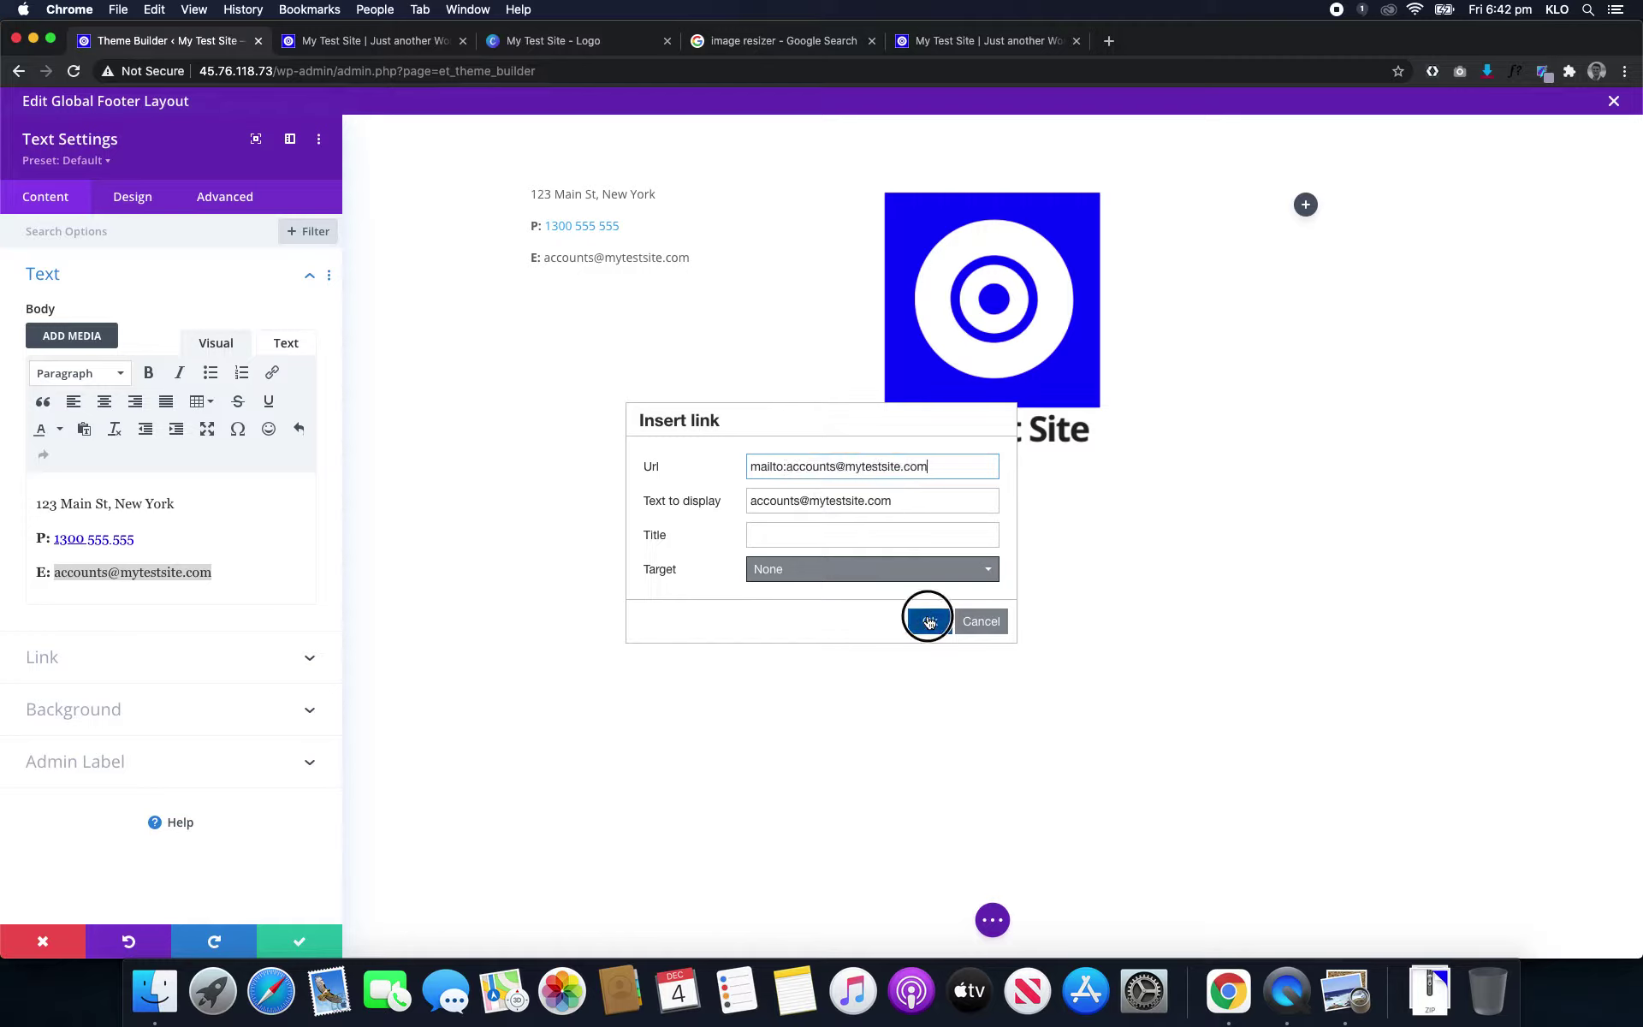
pyautogui.click(247, 547)
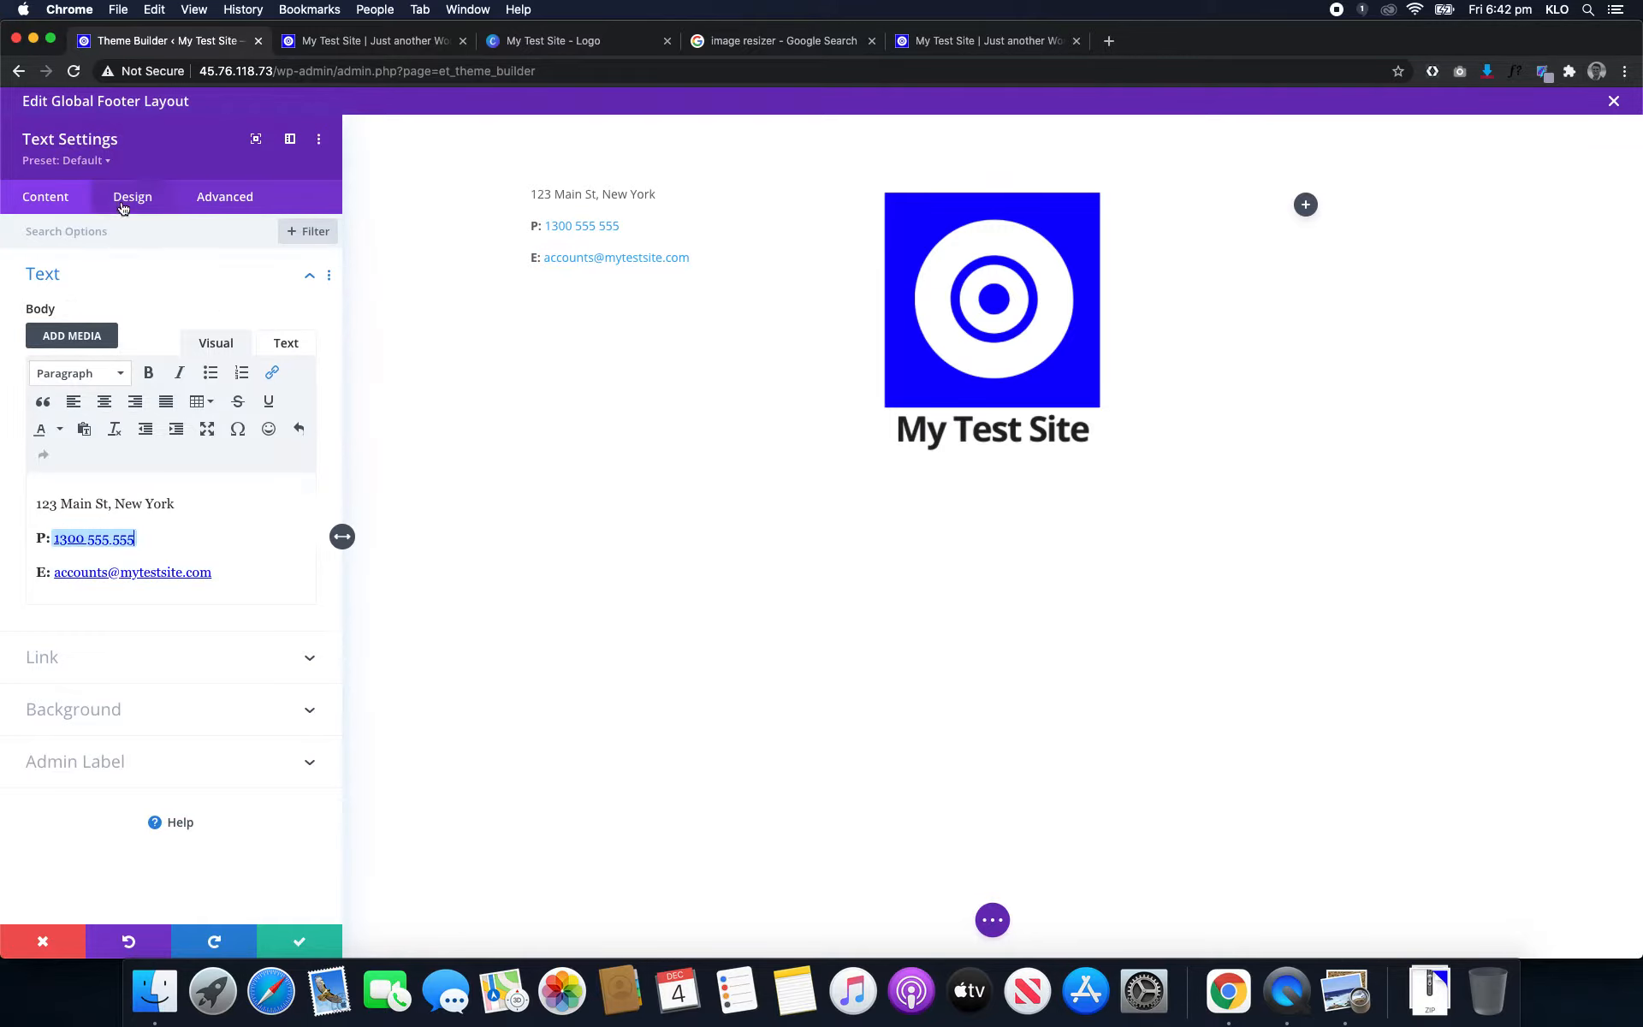
# - Save the contact module and add a right-column Text module reading Copywrite 2020 MyTestSite with the policy line beneath
pyautogui.click(304, 945)
pyautogui.moveTo(822, 308)
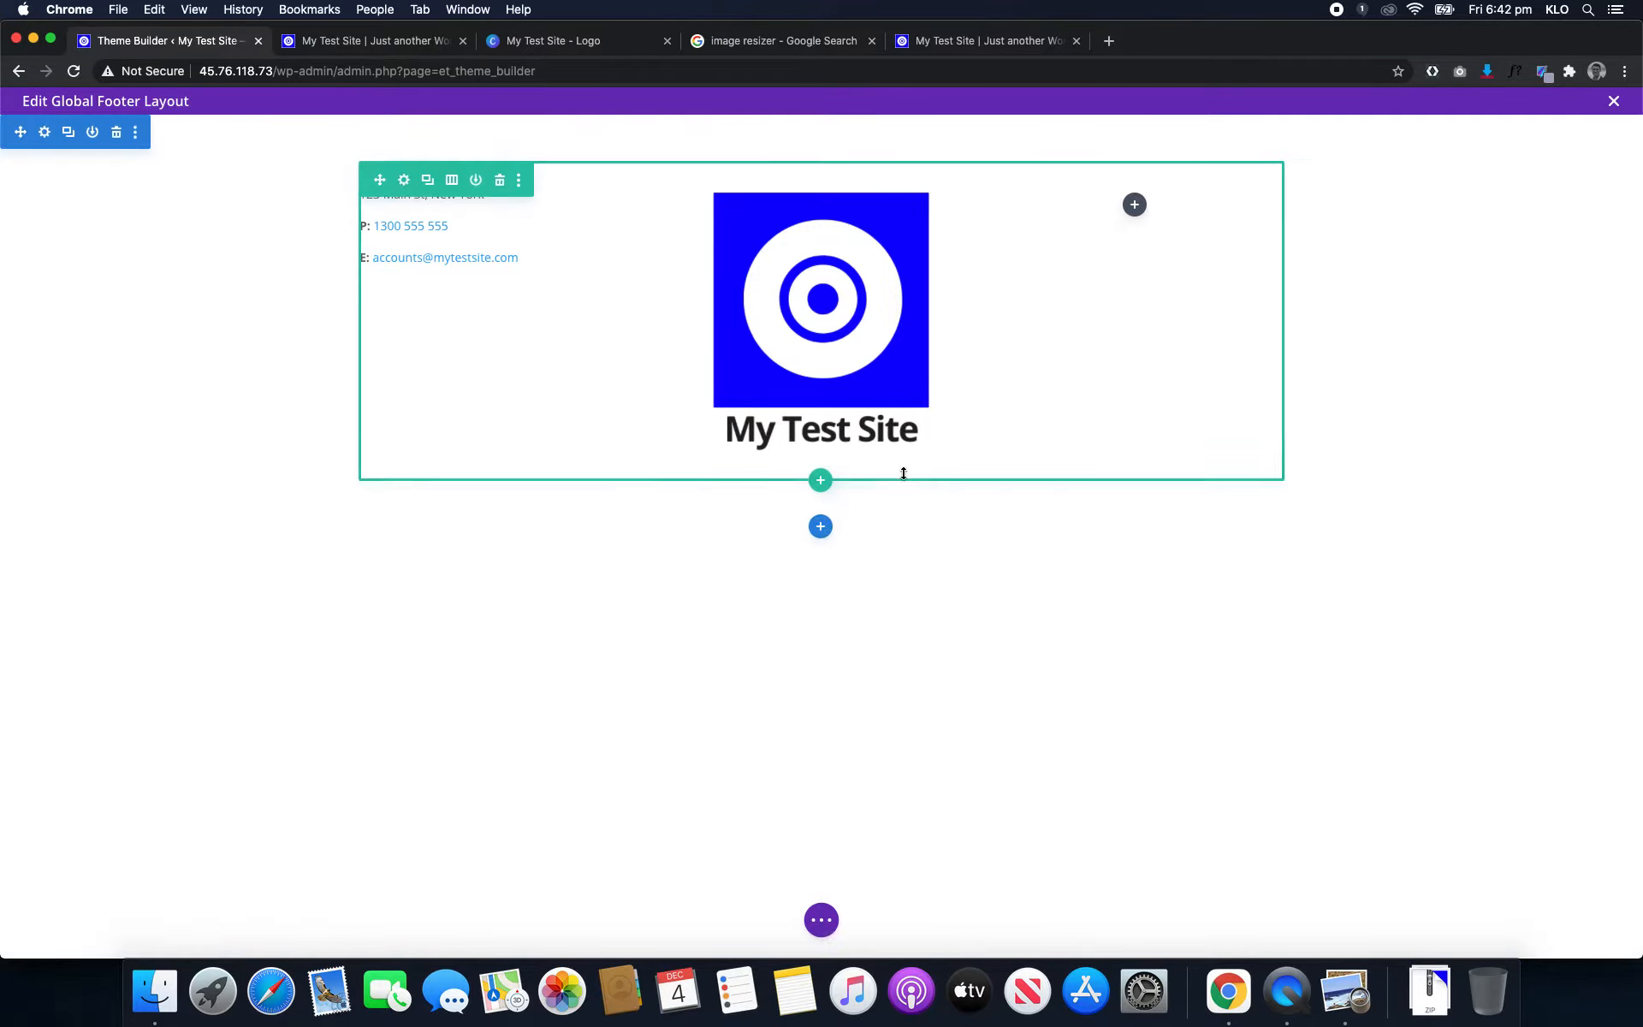
pyautogui.click(1134, 204)
pyautogui.scroll(-5, 1058, 443)
pyautogui.scroll(-2, 1059, 443)
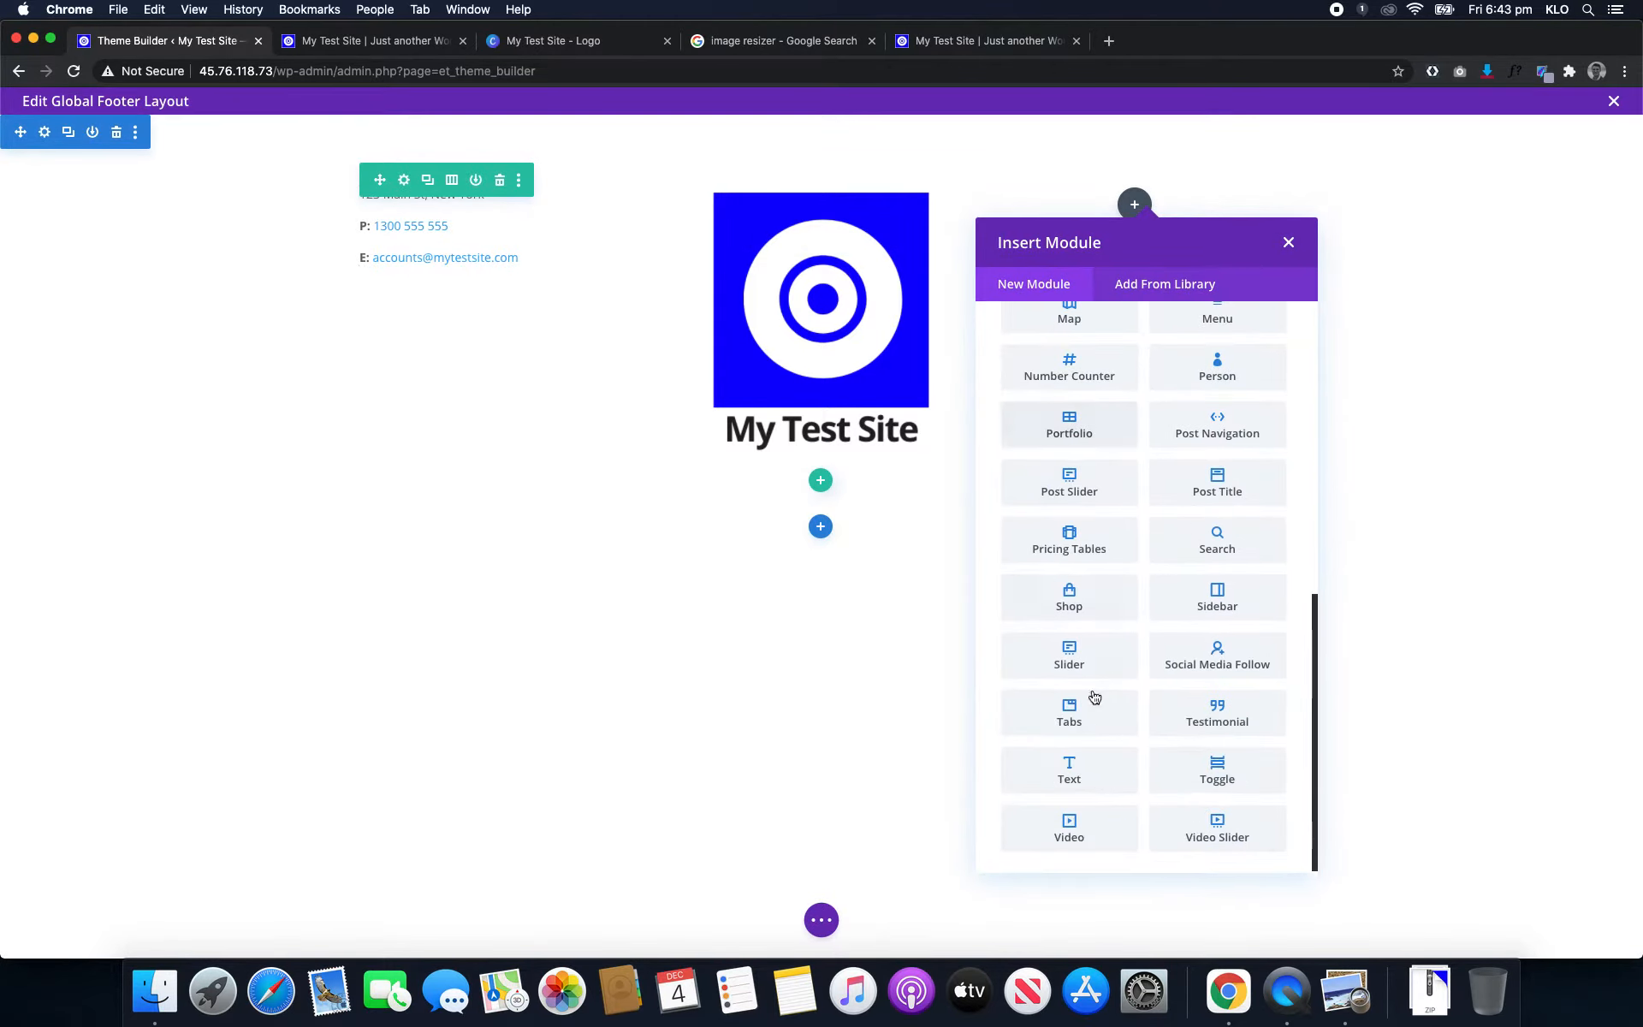
pyautogui.click(1079, 778)
pyautogui.moveTo(200, 618); pyautogui.dragTo(8, 486)
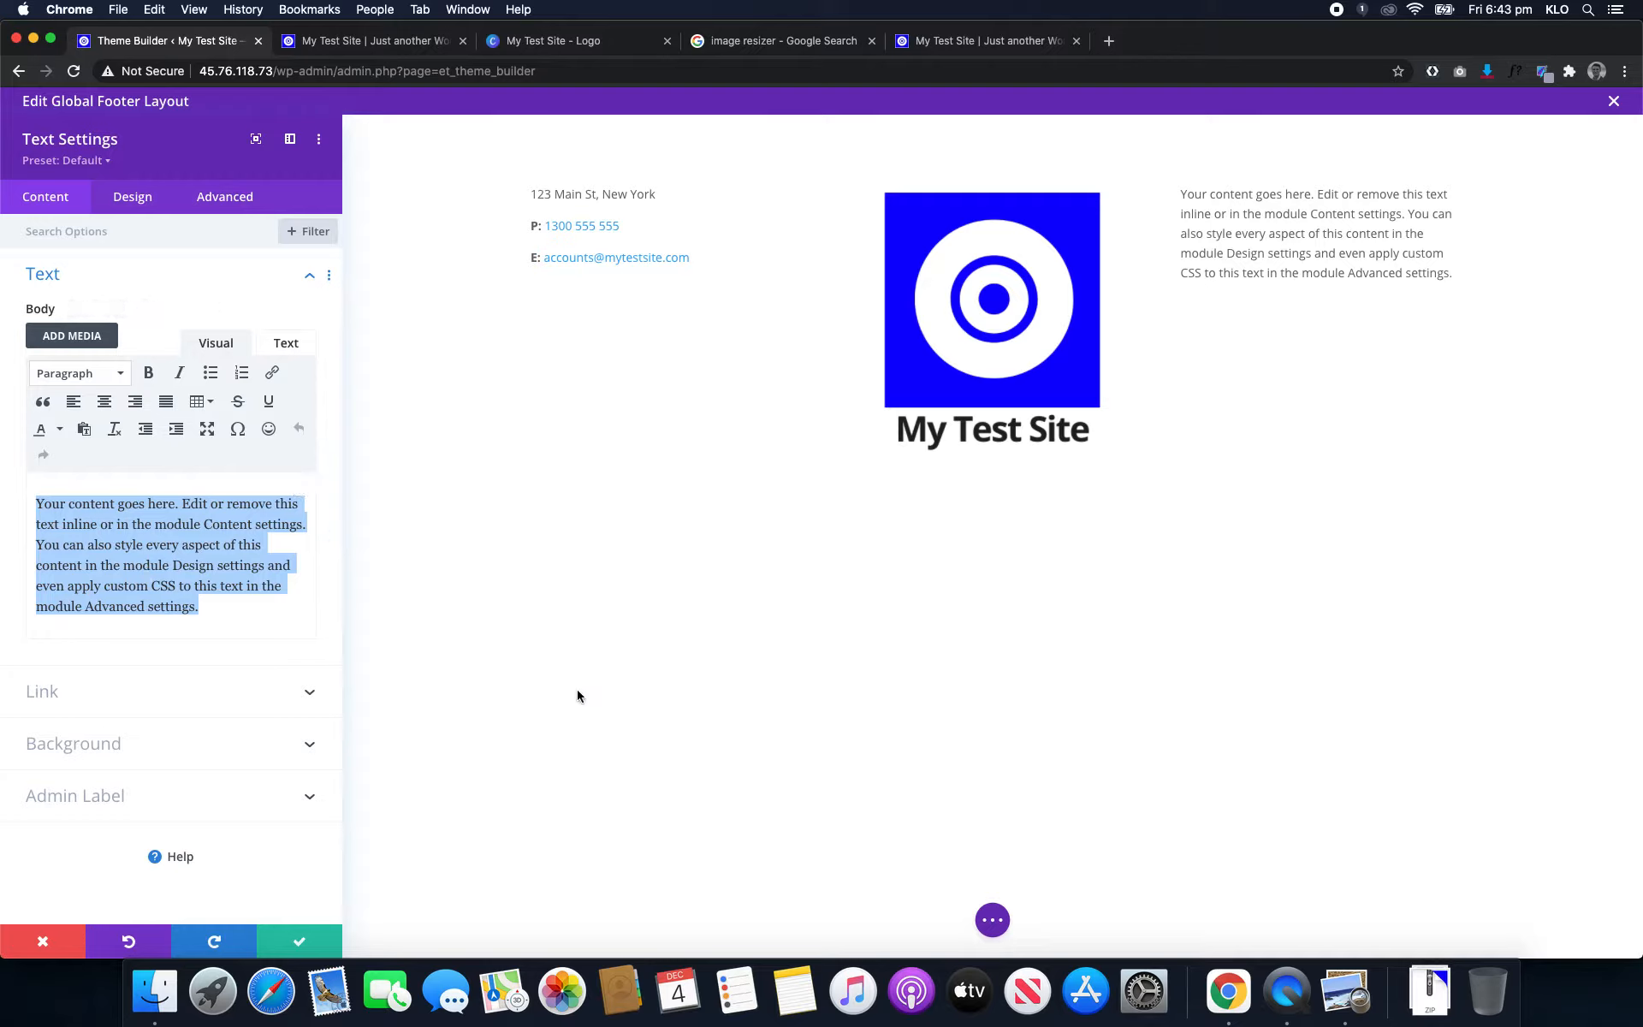
pyautogui.write('Copywri')
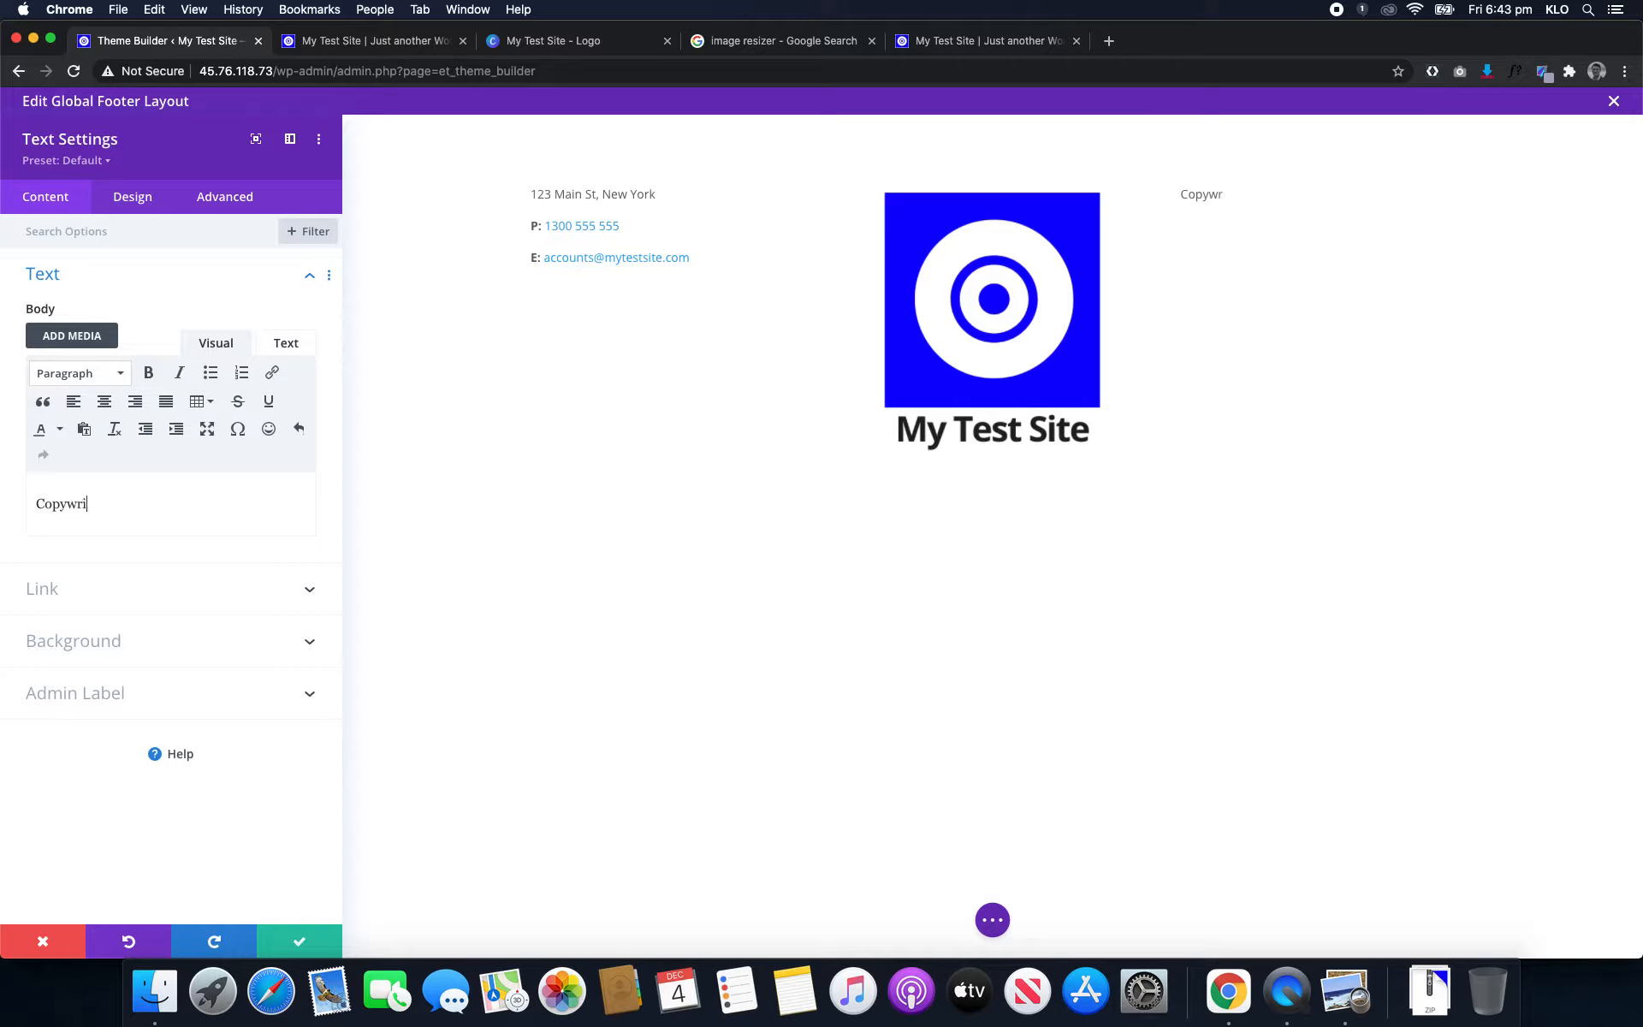
pyautogui.write('020 MyTestSite')
pyautogui.press('Return')
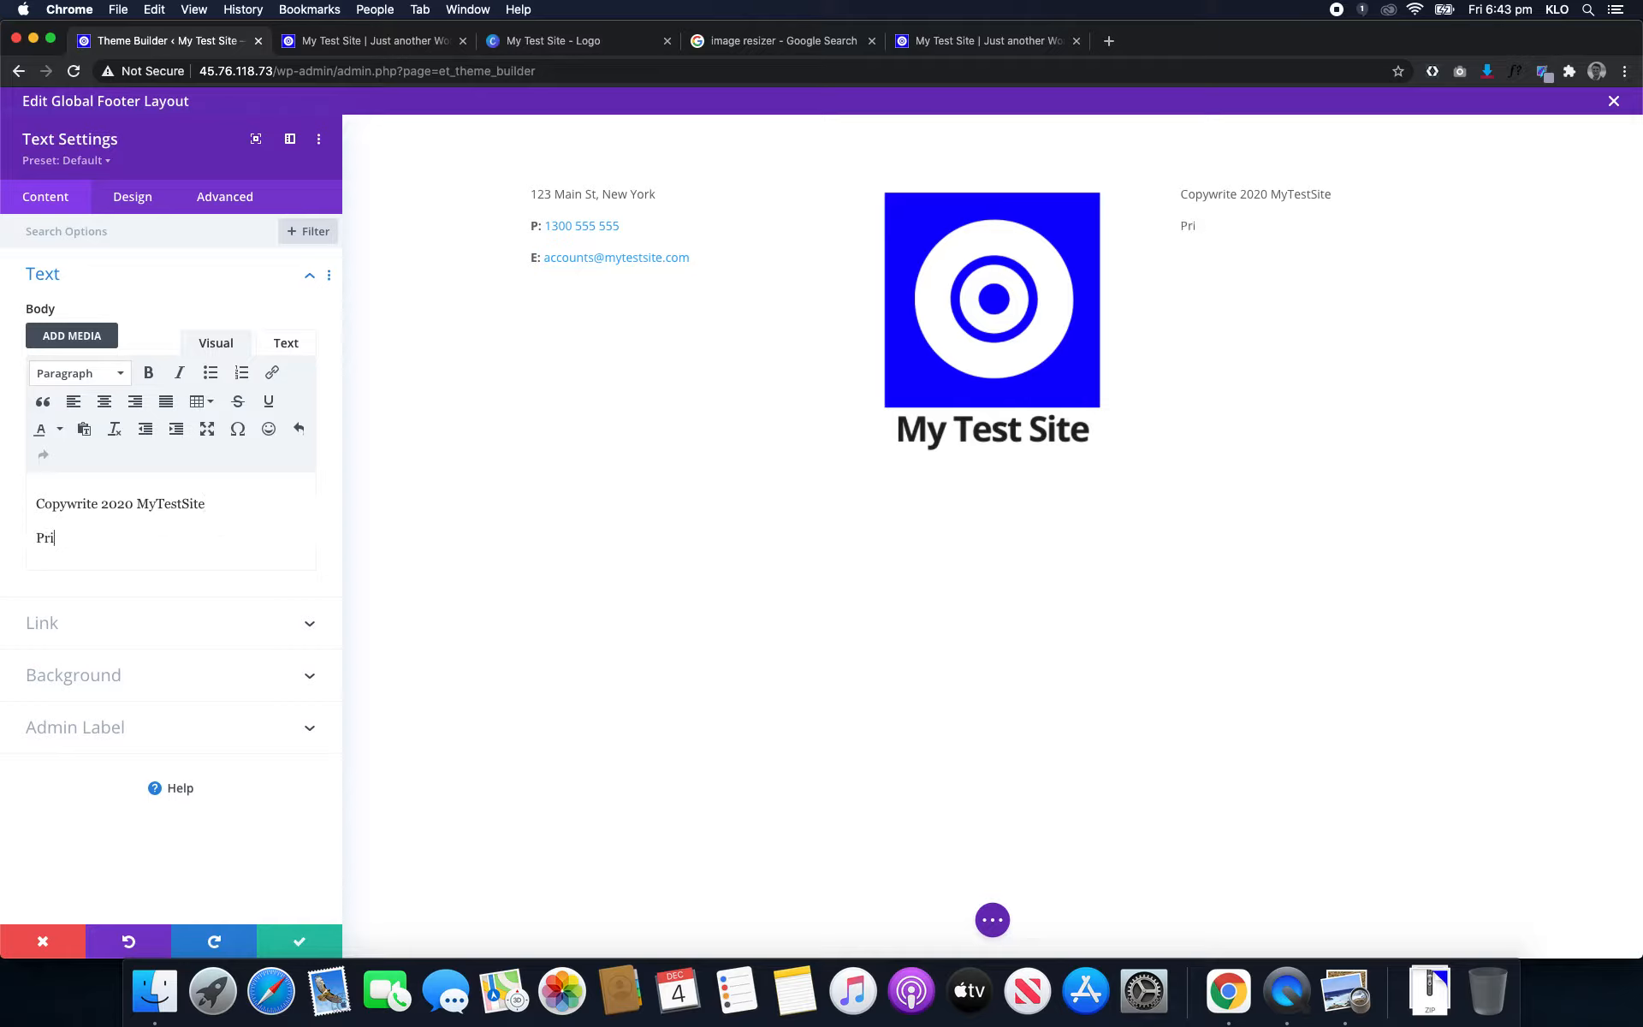
pyautogui.write('acy Policy | Terms and')
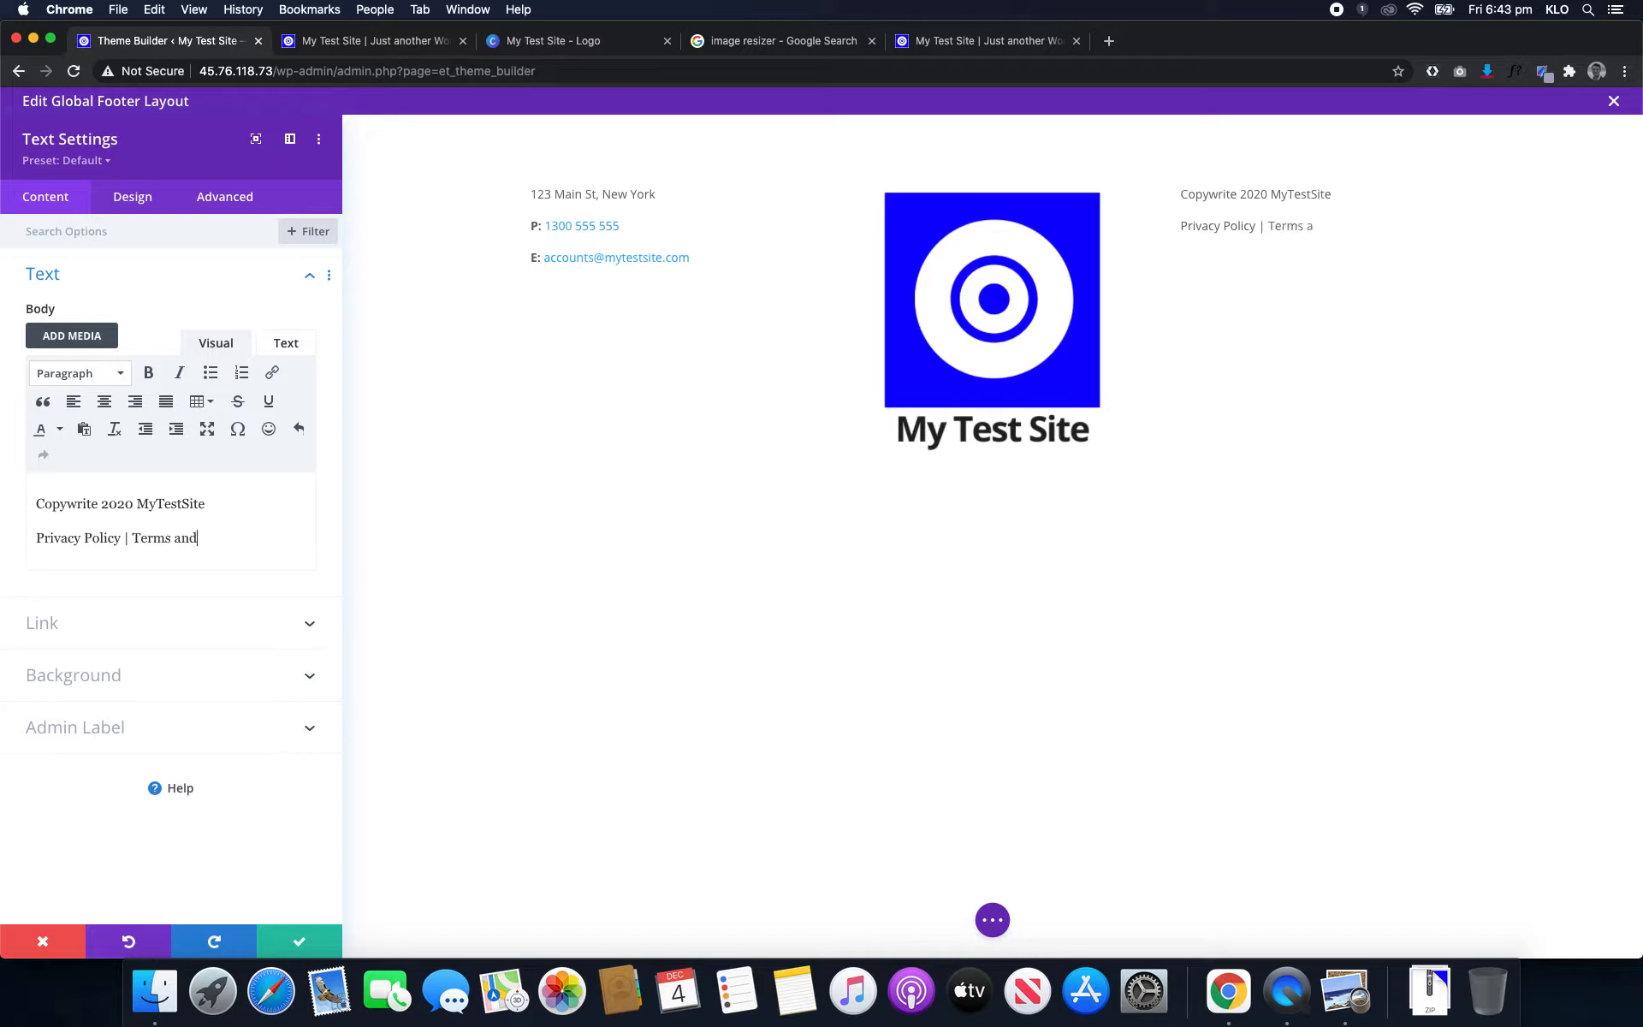
pyautogui.write('itions')
# - Make Terms and Conditions and Privacy Policy placeholder links pointing to #
pyautogui.moveTo(133, 537); pyautogui.dragTo(275, 537)
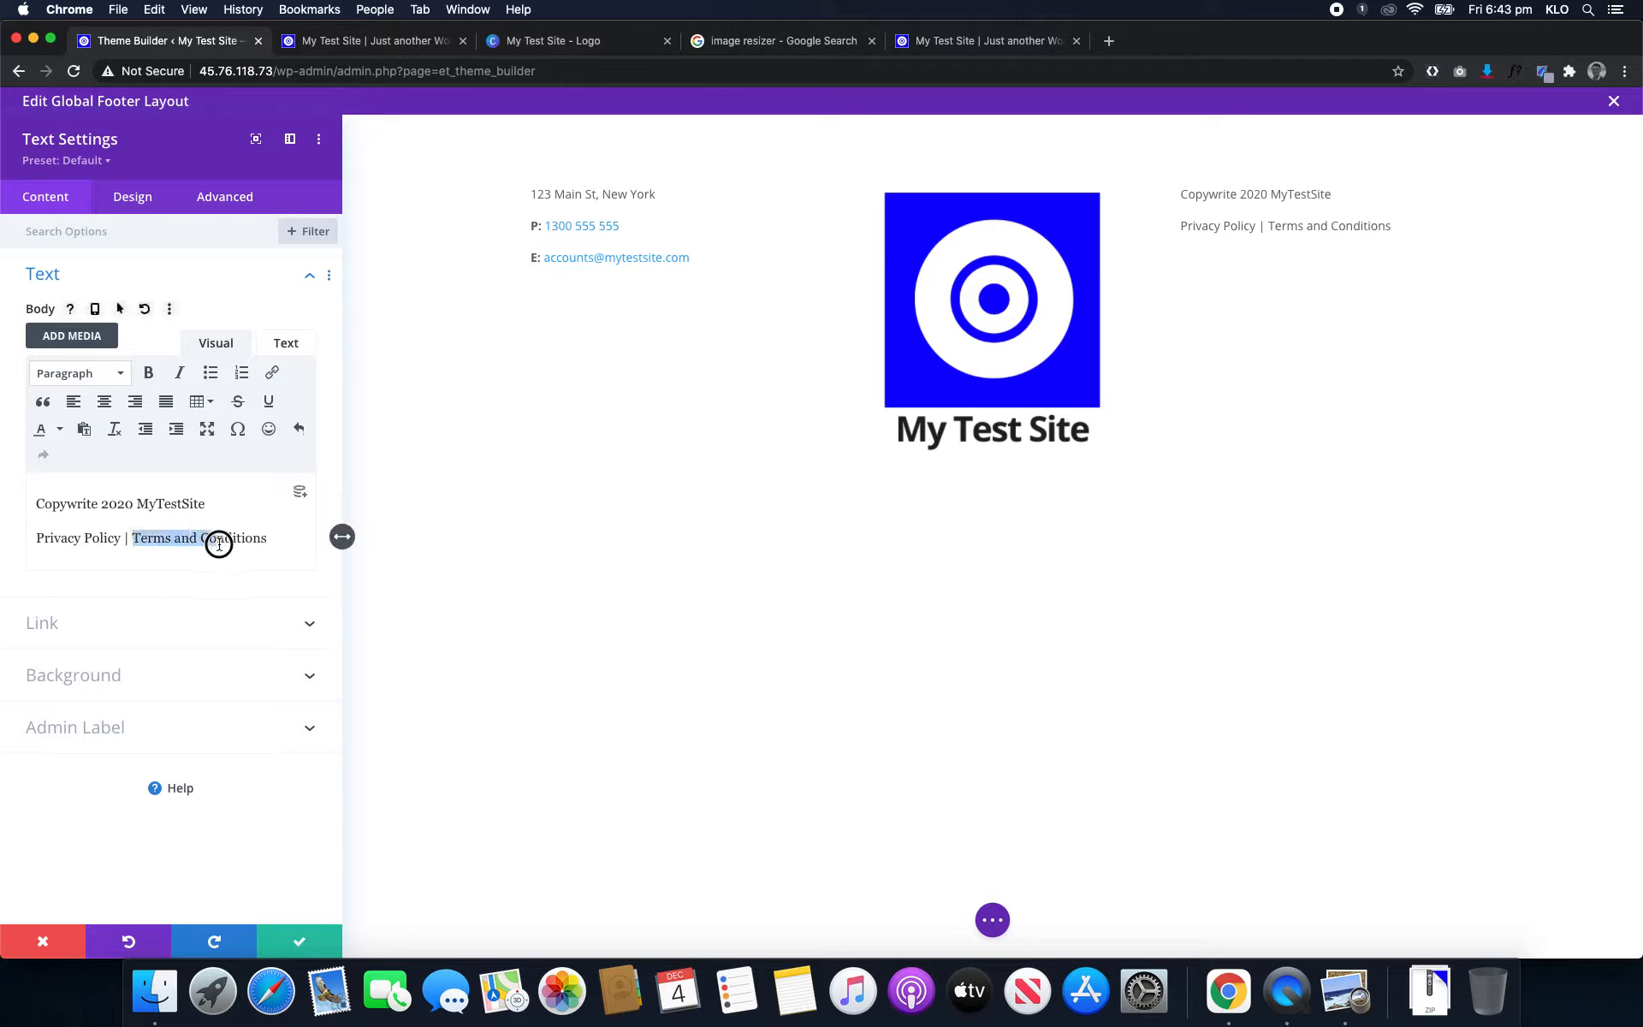
pyautogui.click(271, 372)
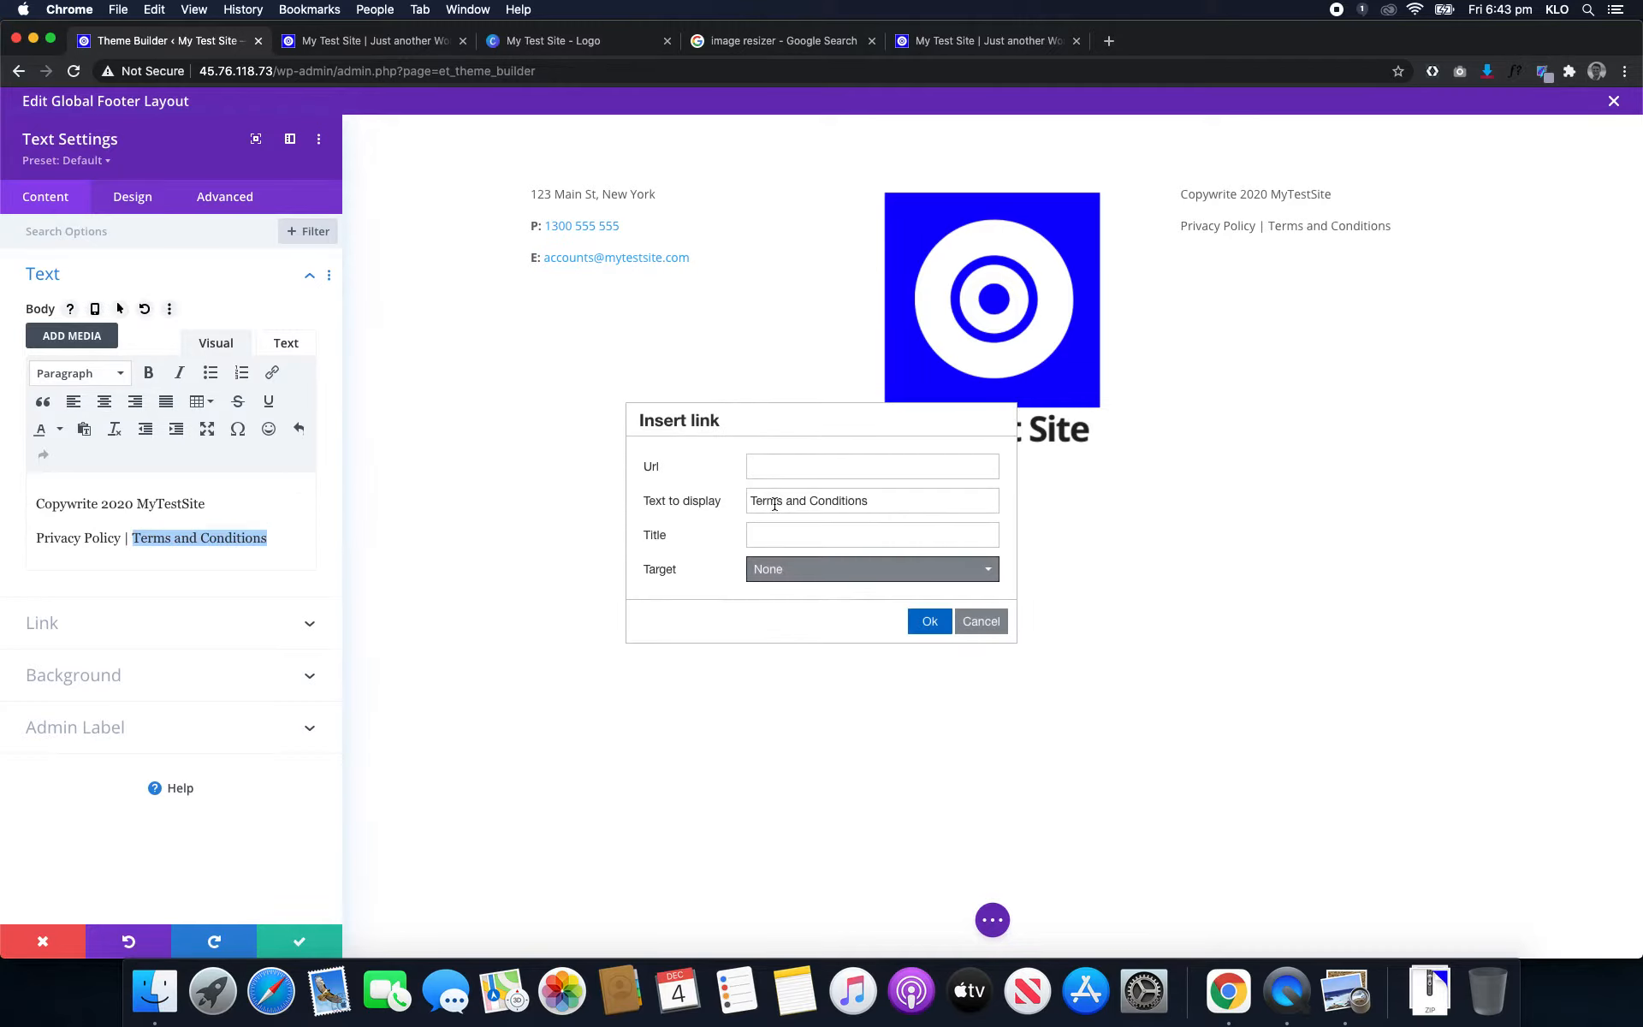
pyautogui.click(796, 468)
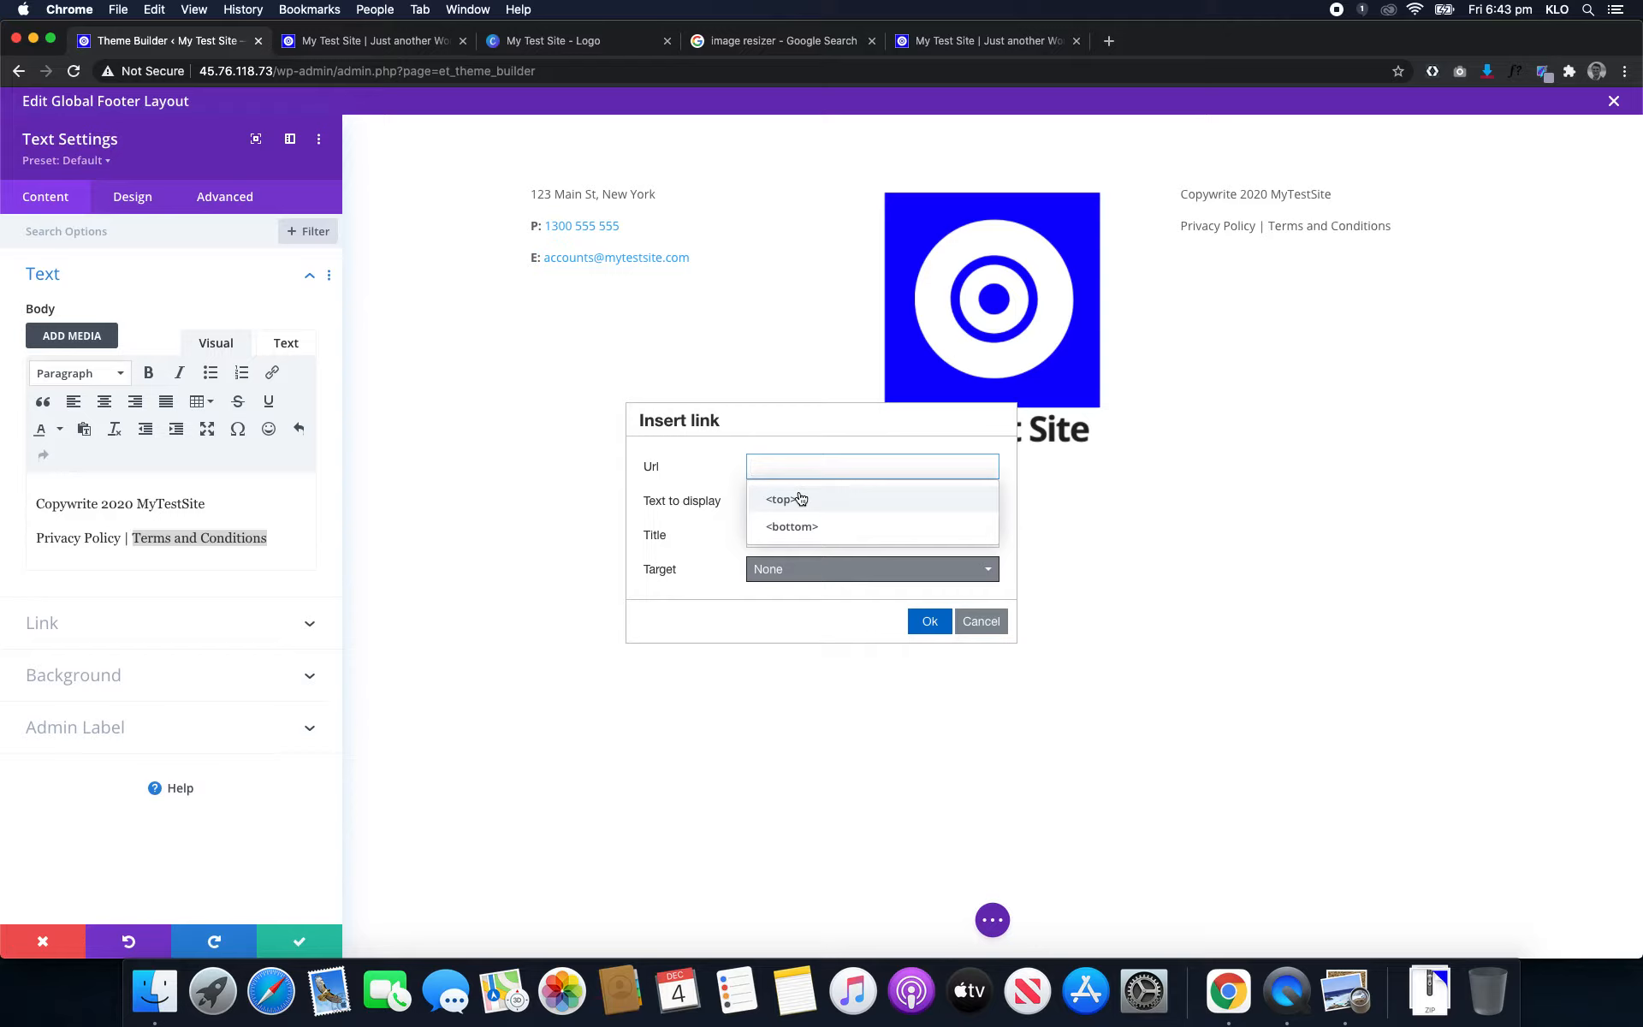
pyautogui.write('#')
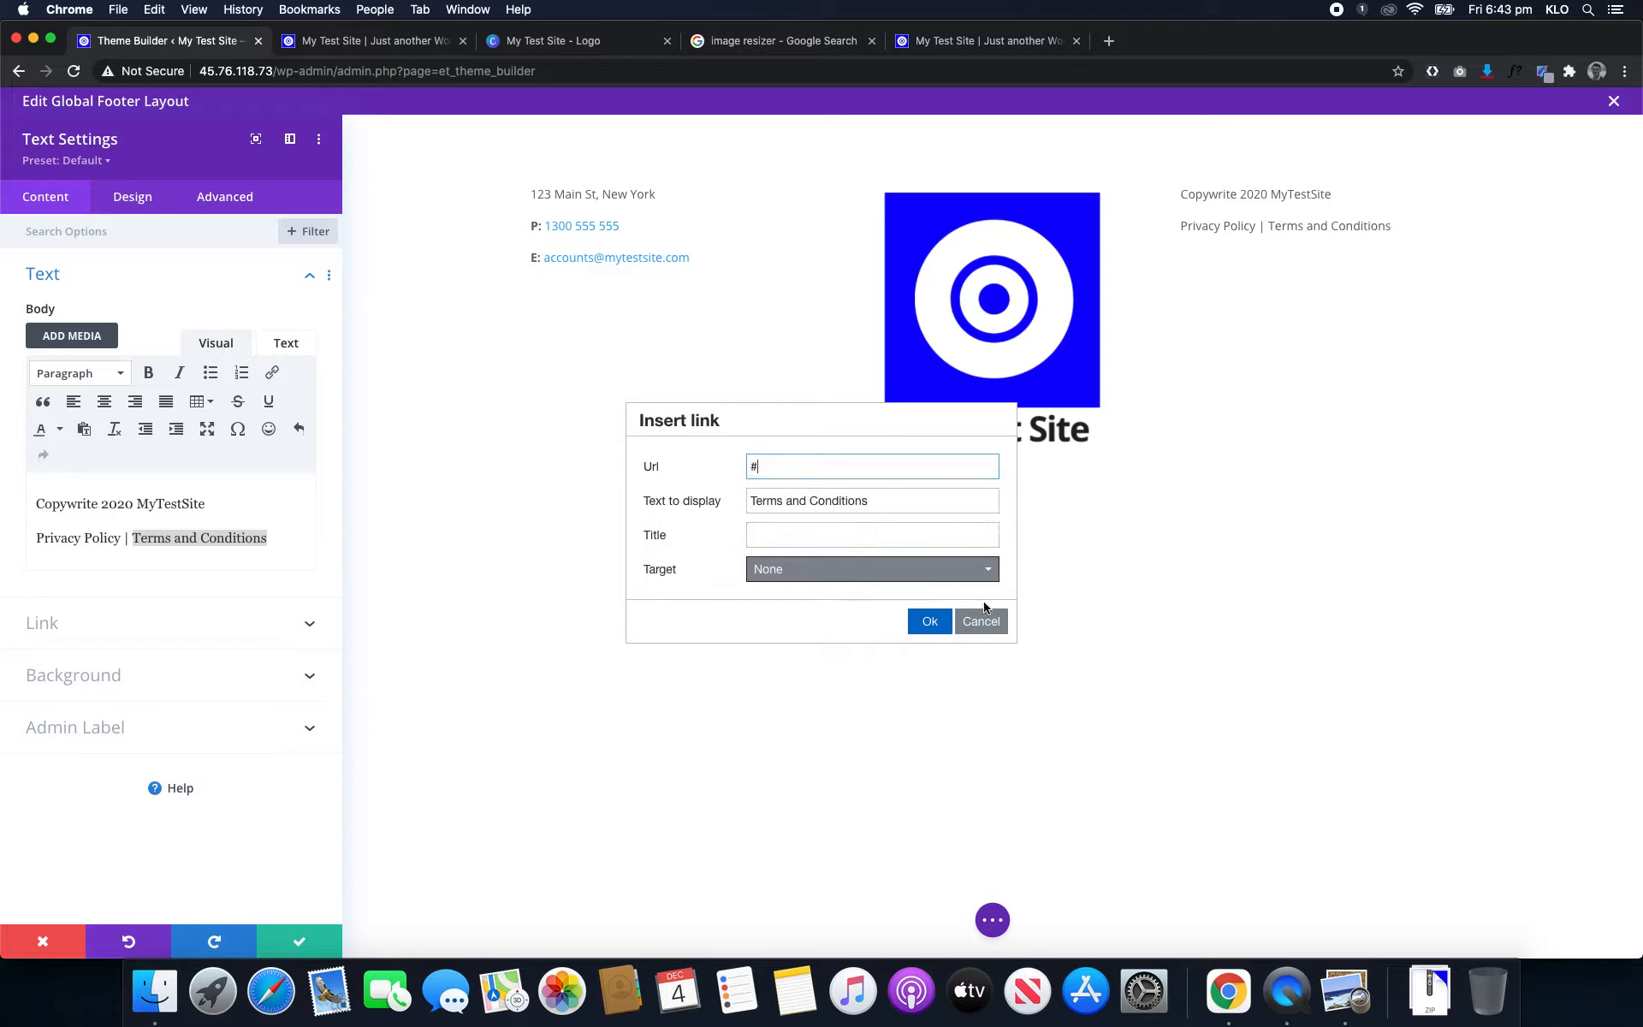
pyautogui.click(929, 621)
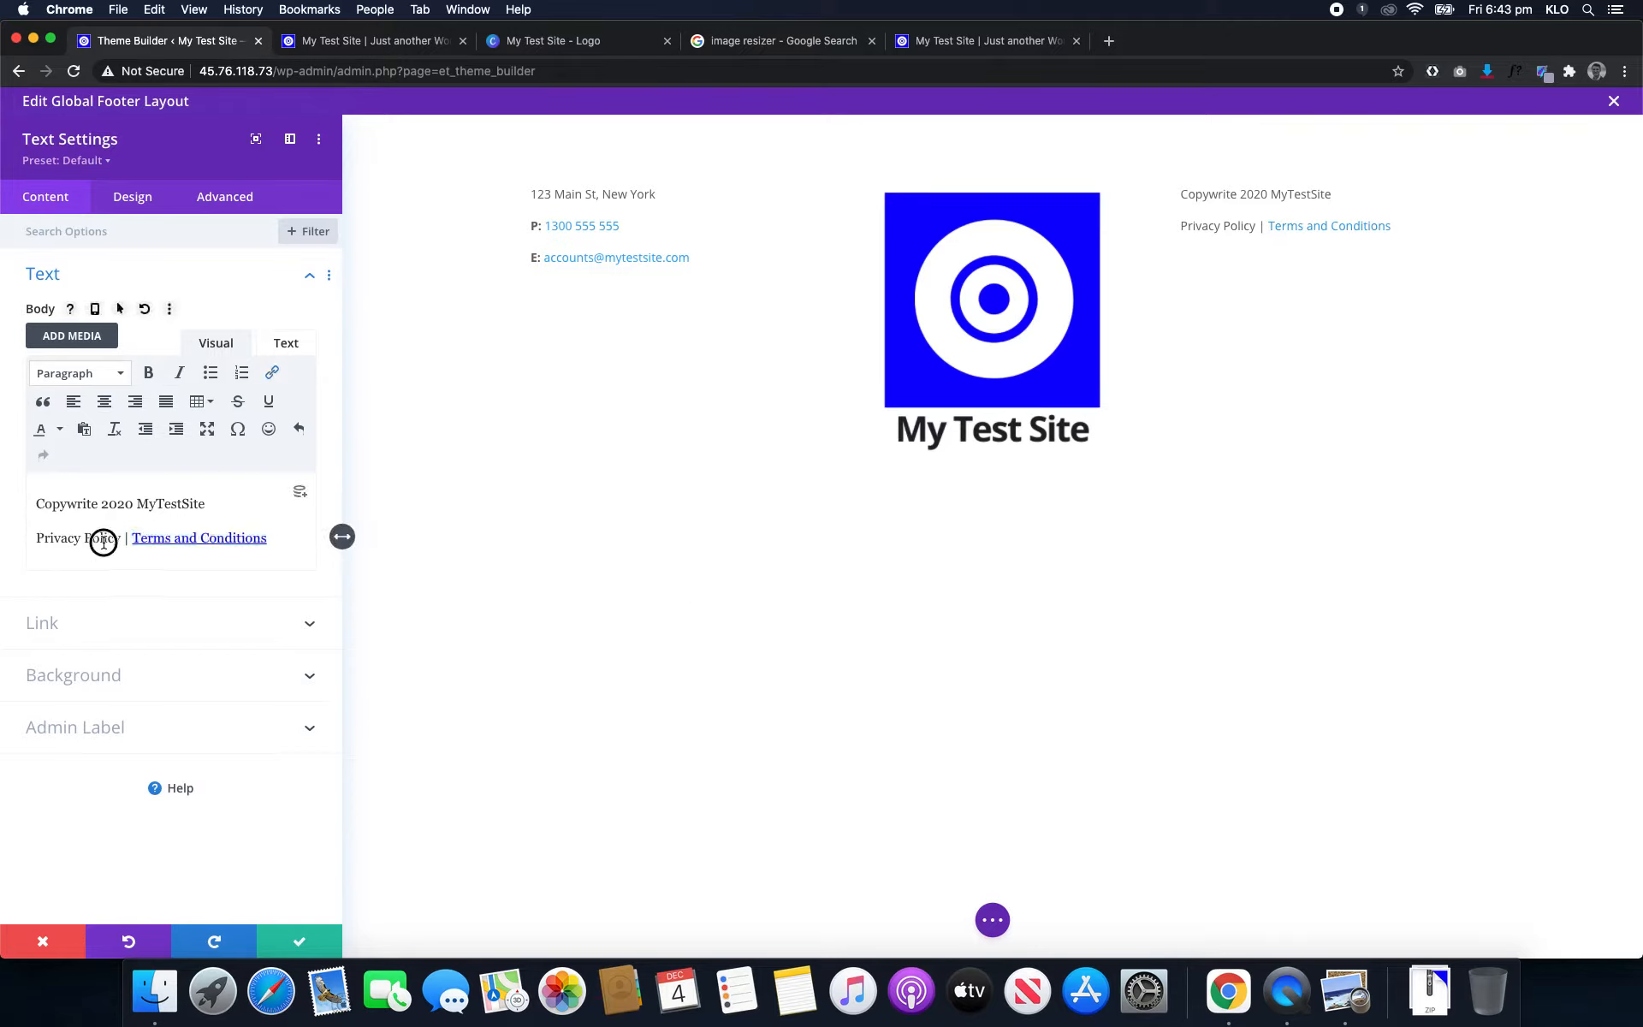
pyautogui.moveTo(121, 539); pyautogui.dragTo(23, 534)
pyautogui.click(273, 374)
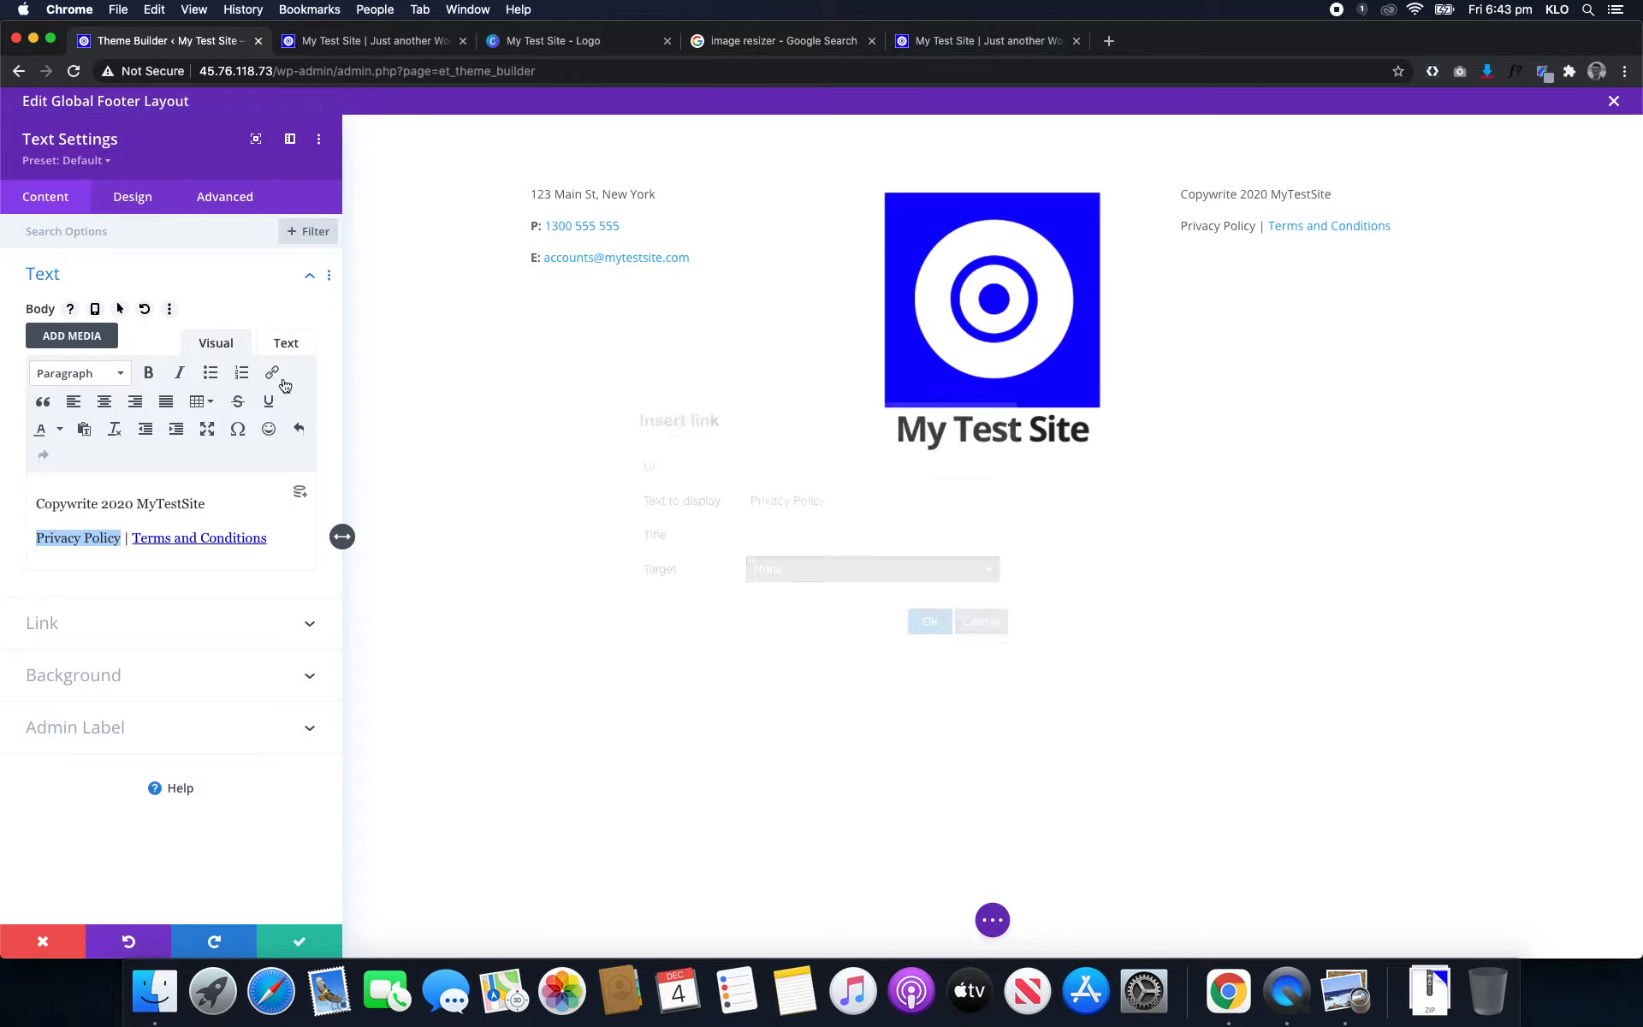
pyautogui.click(798, 466)
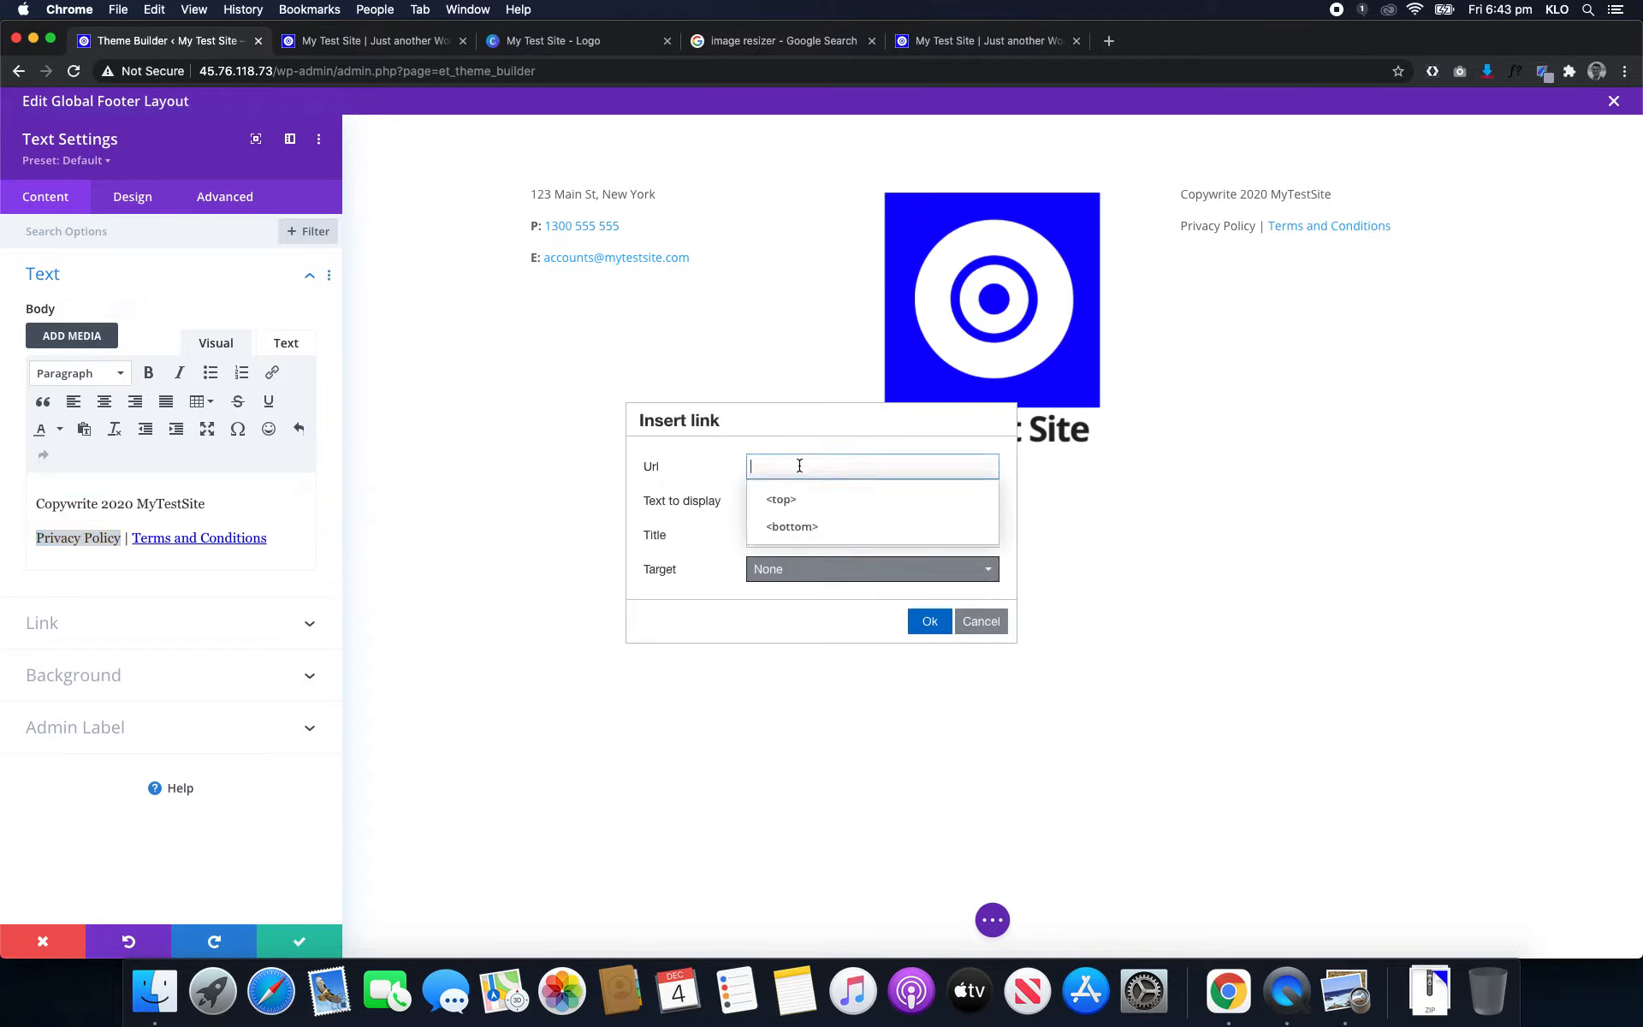
pyautogui.click(930, 621)
pyautogui.click(172, 503)
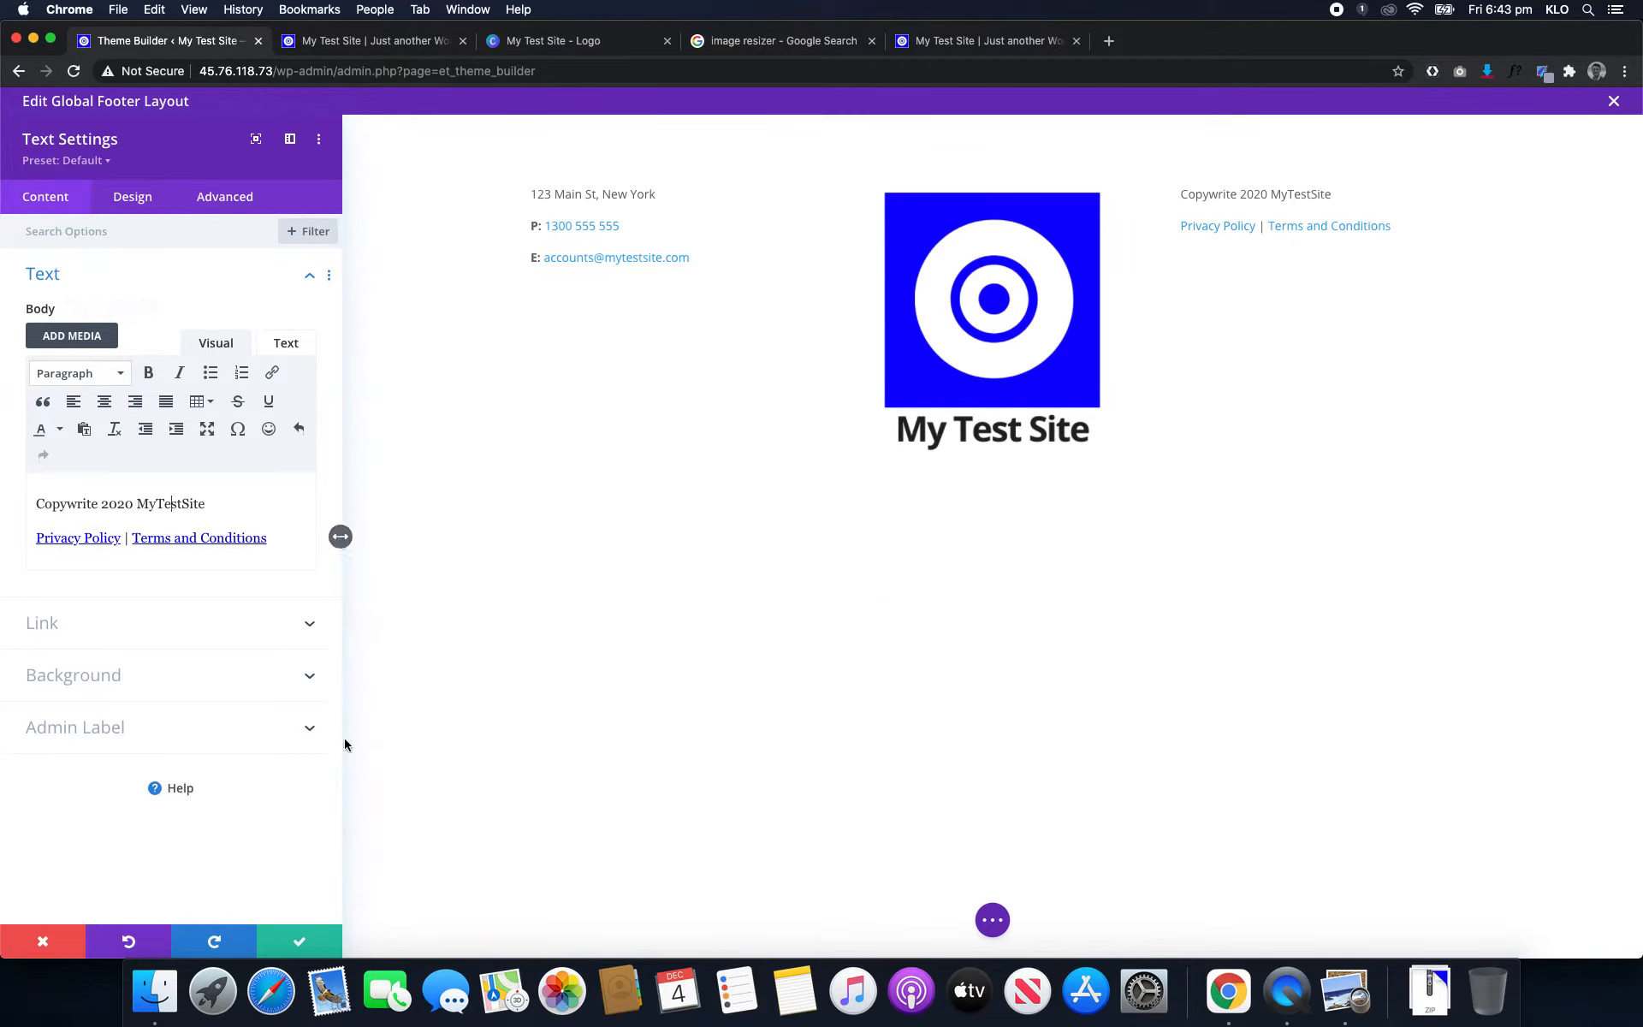
# - Save the copyright module, then add a background gradient in the footer section's settings
pyautogui.click(293, 945)
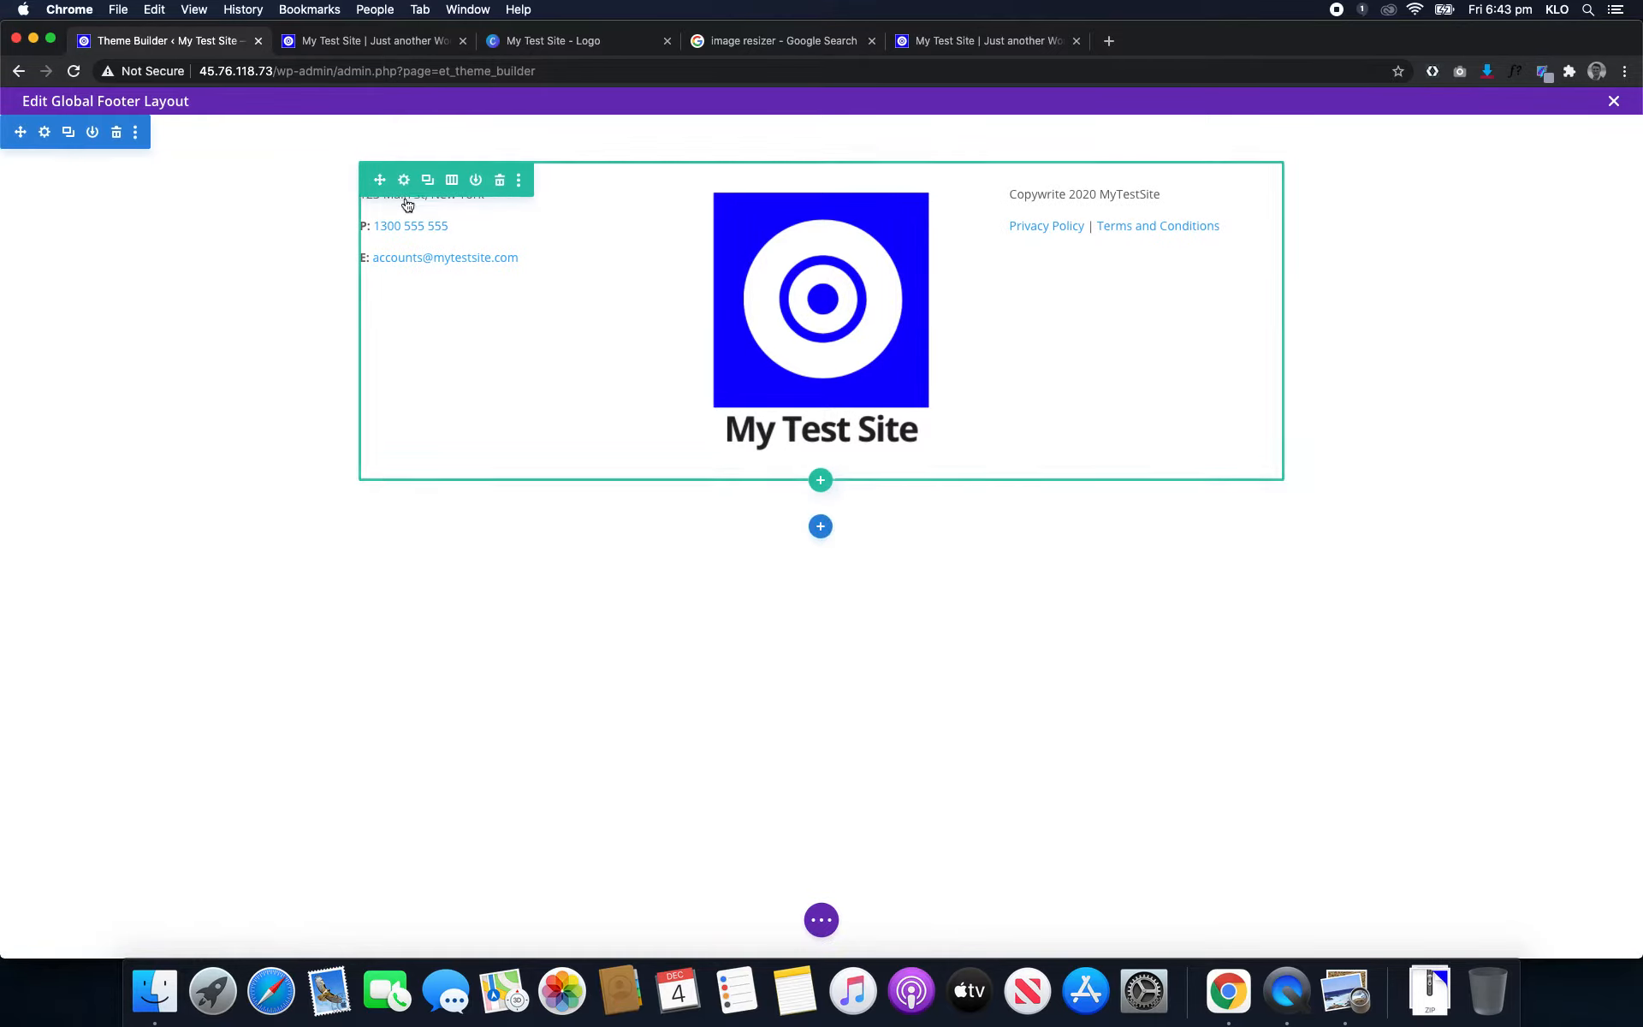
pyautogui.click(45, 134)
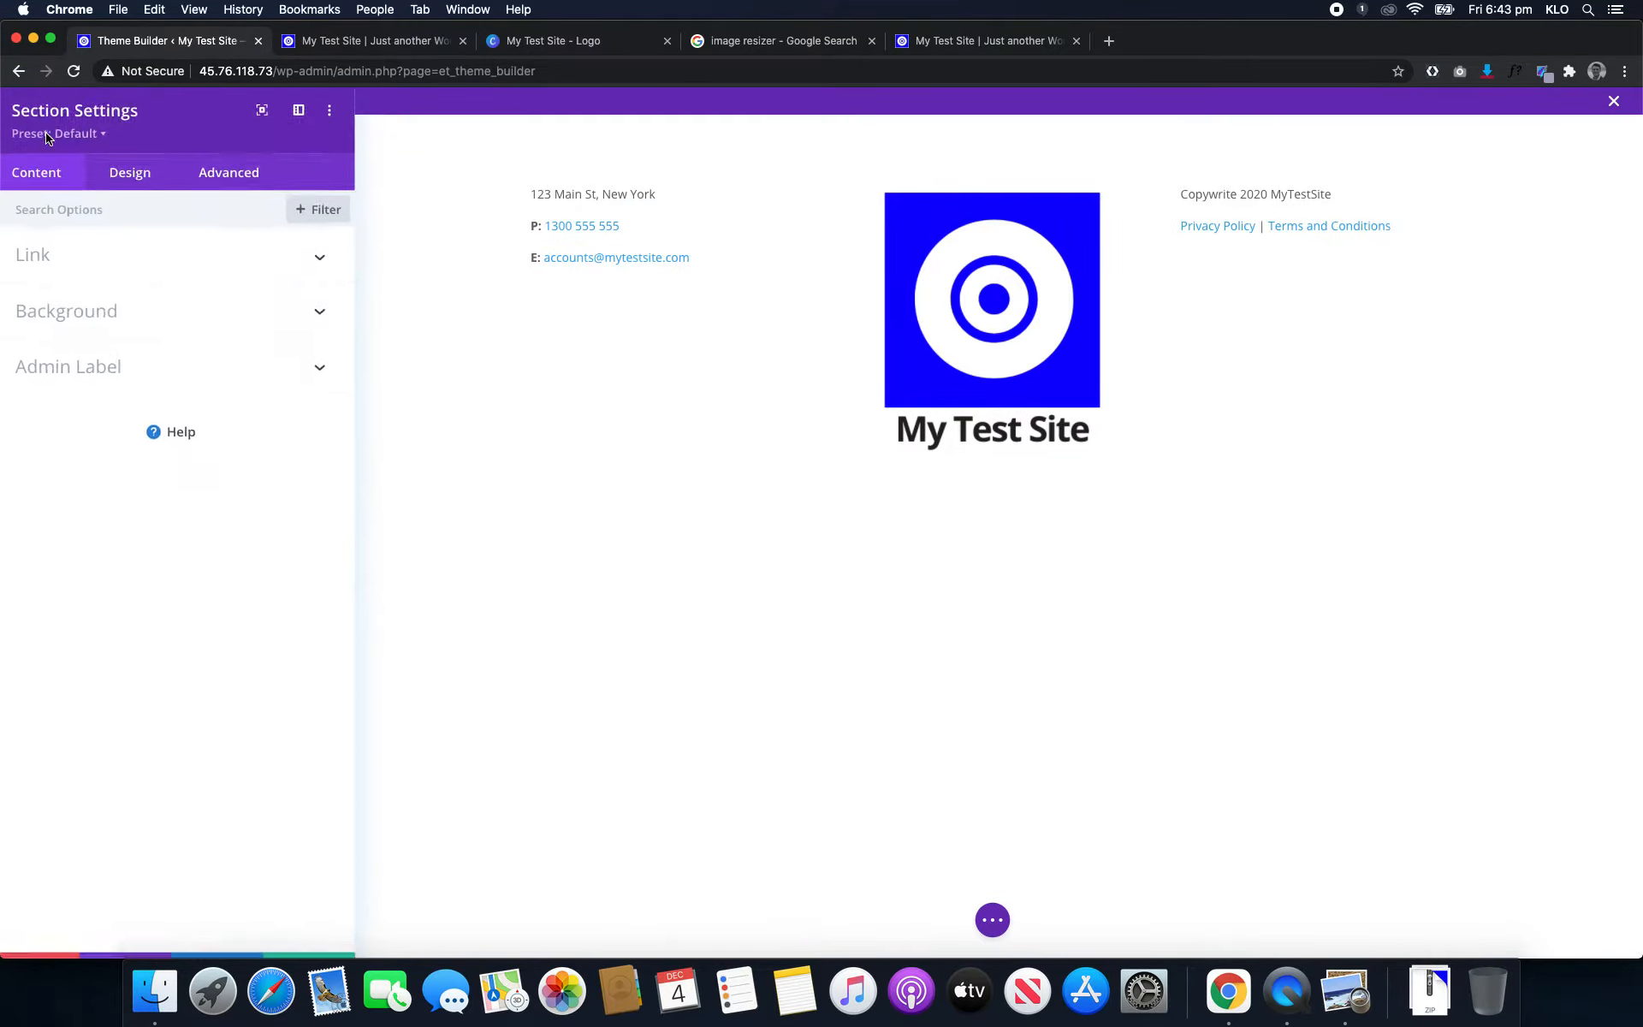
pyautogui.click(102, 344)
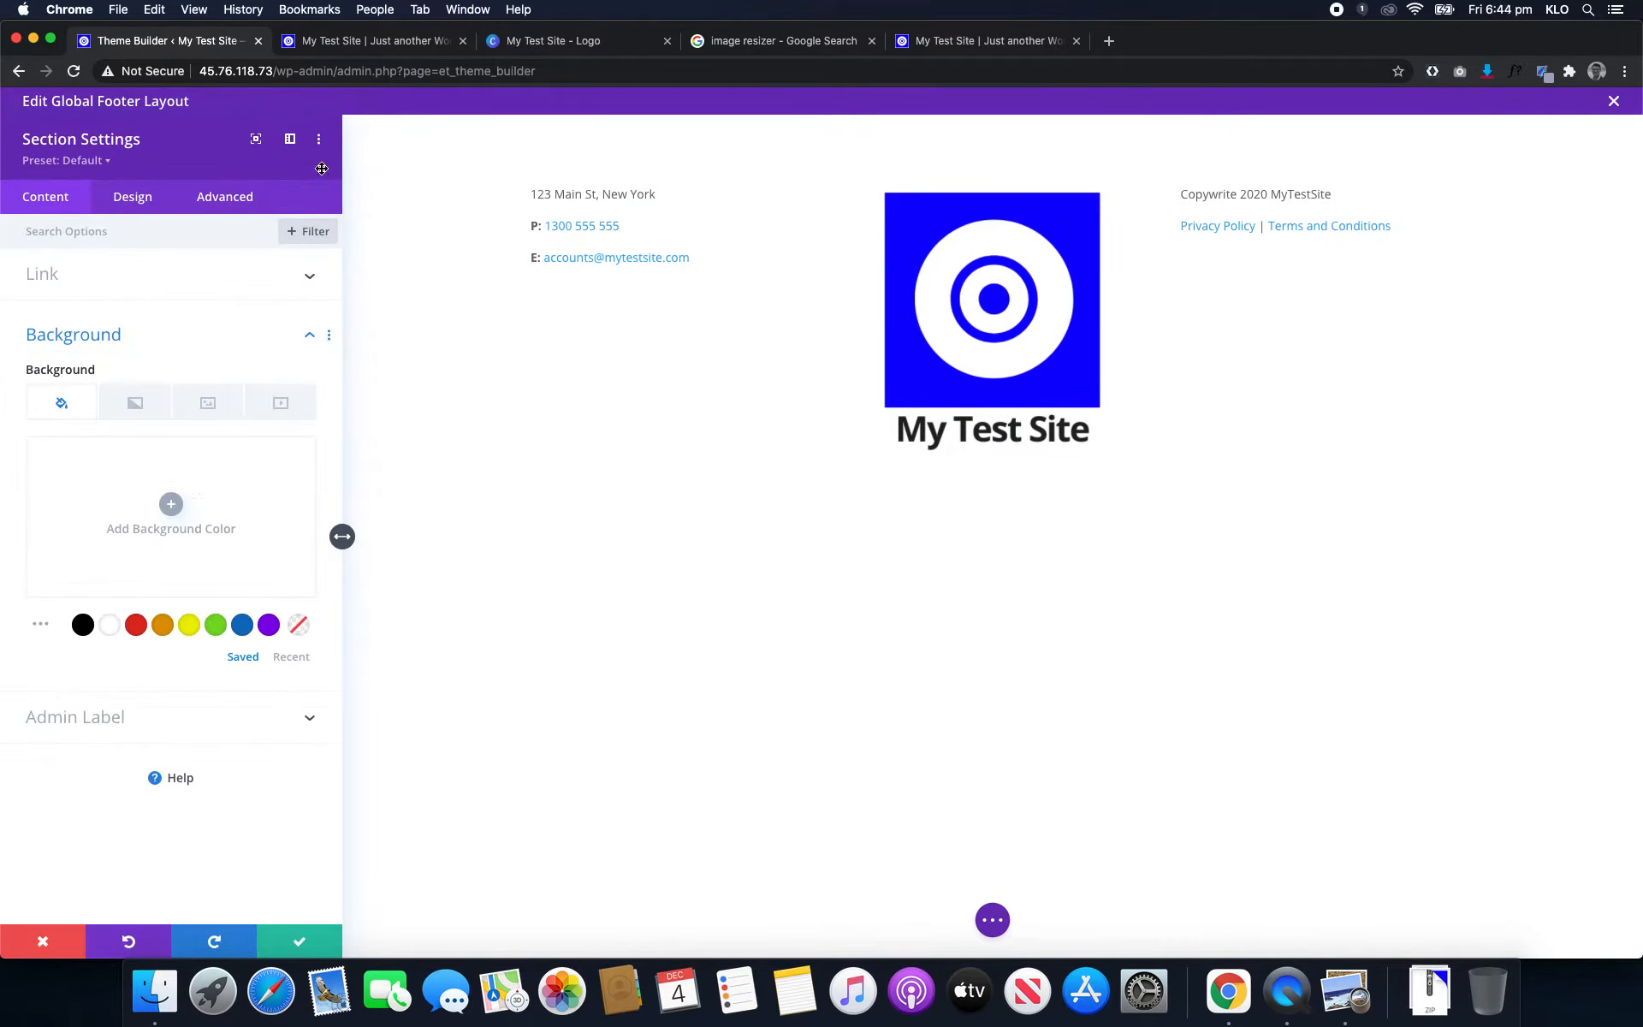
pyautogui.click(42, 941)
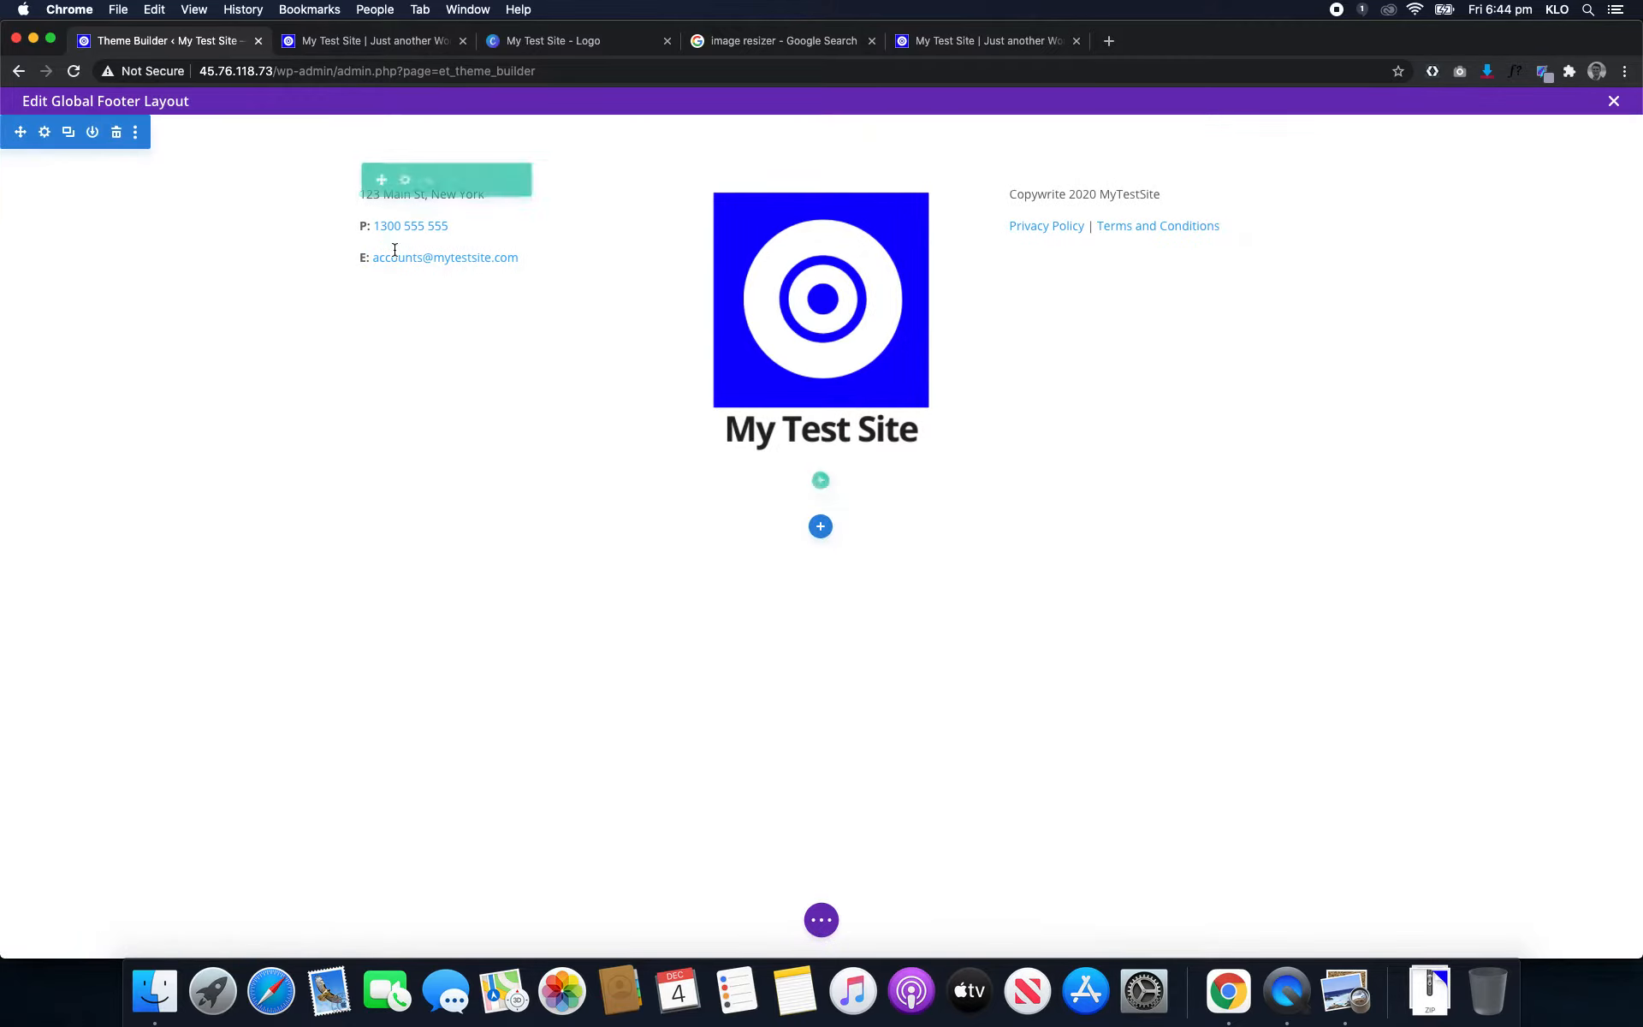
pyautogui.moveTo(821, 321)
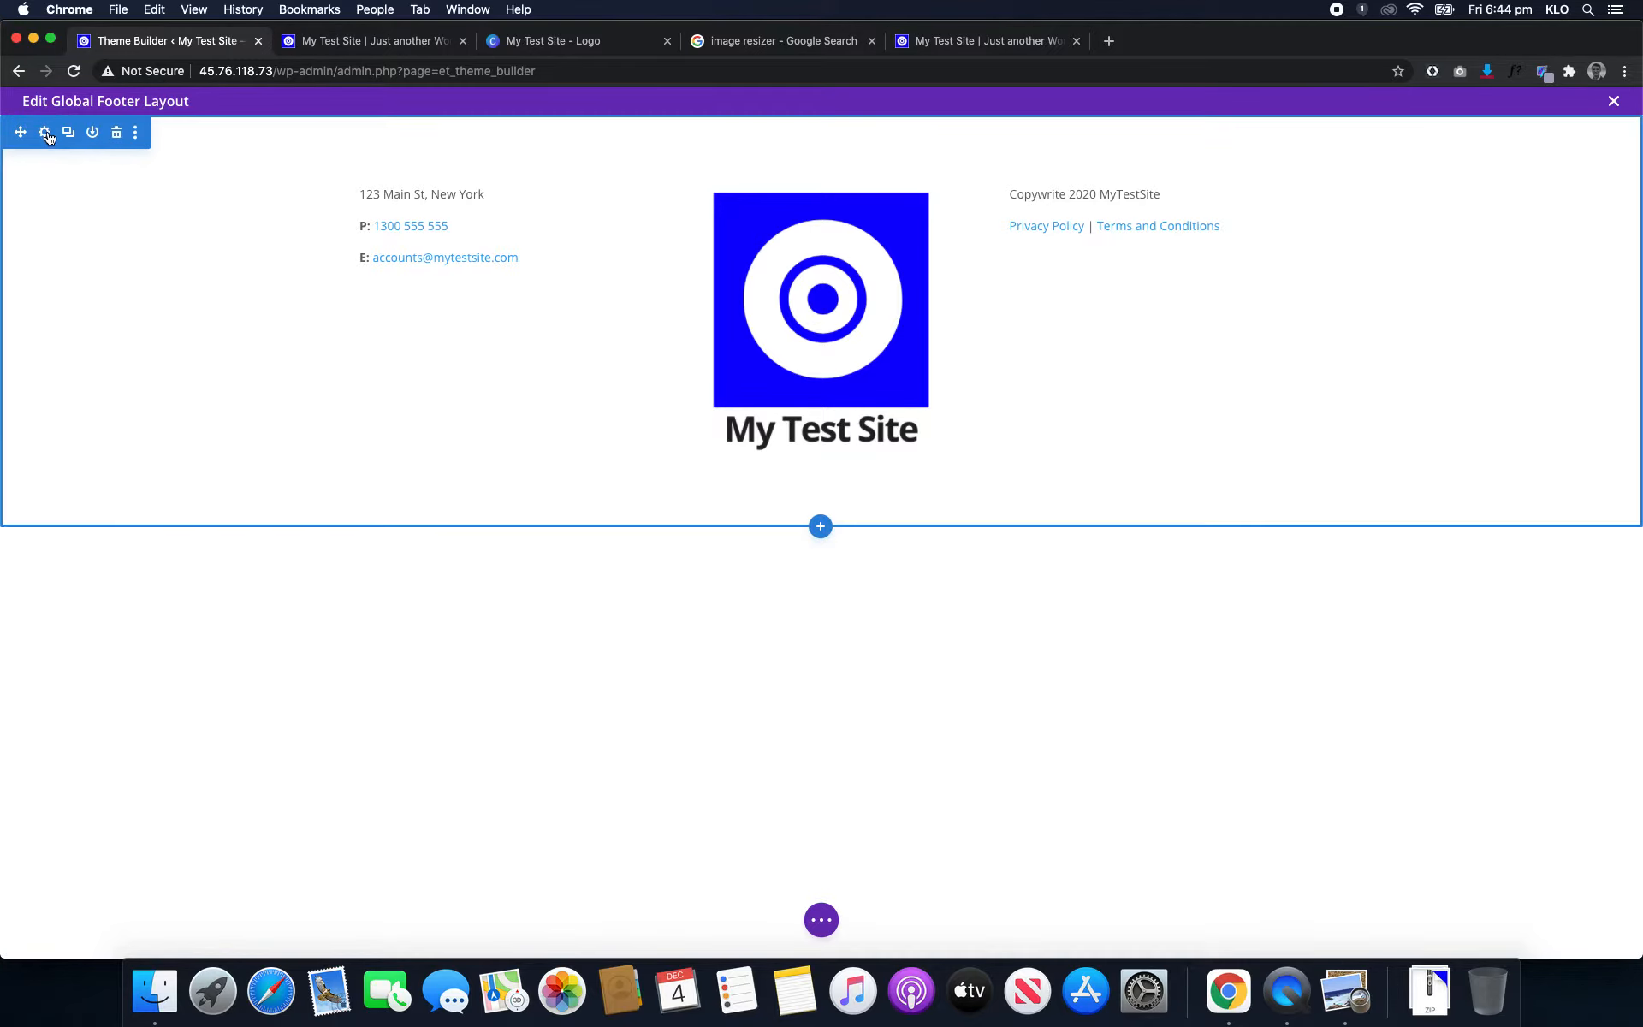
pyautogui.click(44, 131)
pyautogui.click(121, 336)
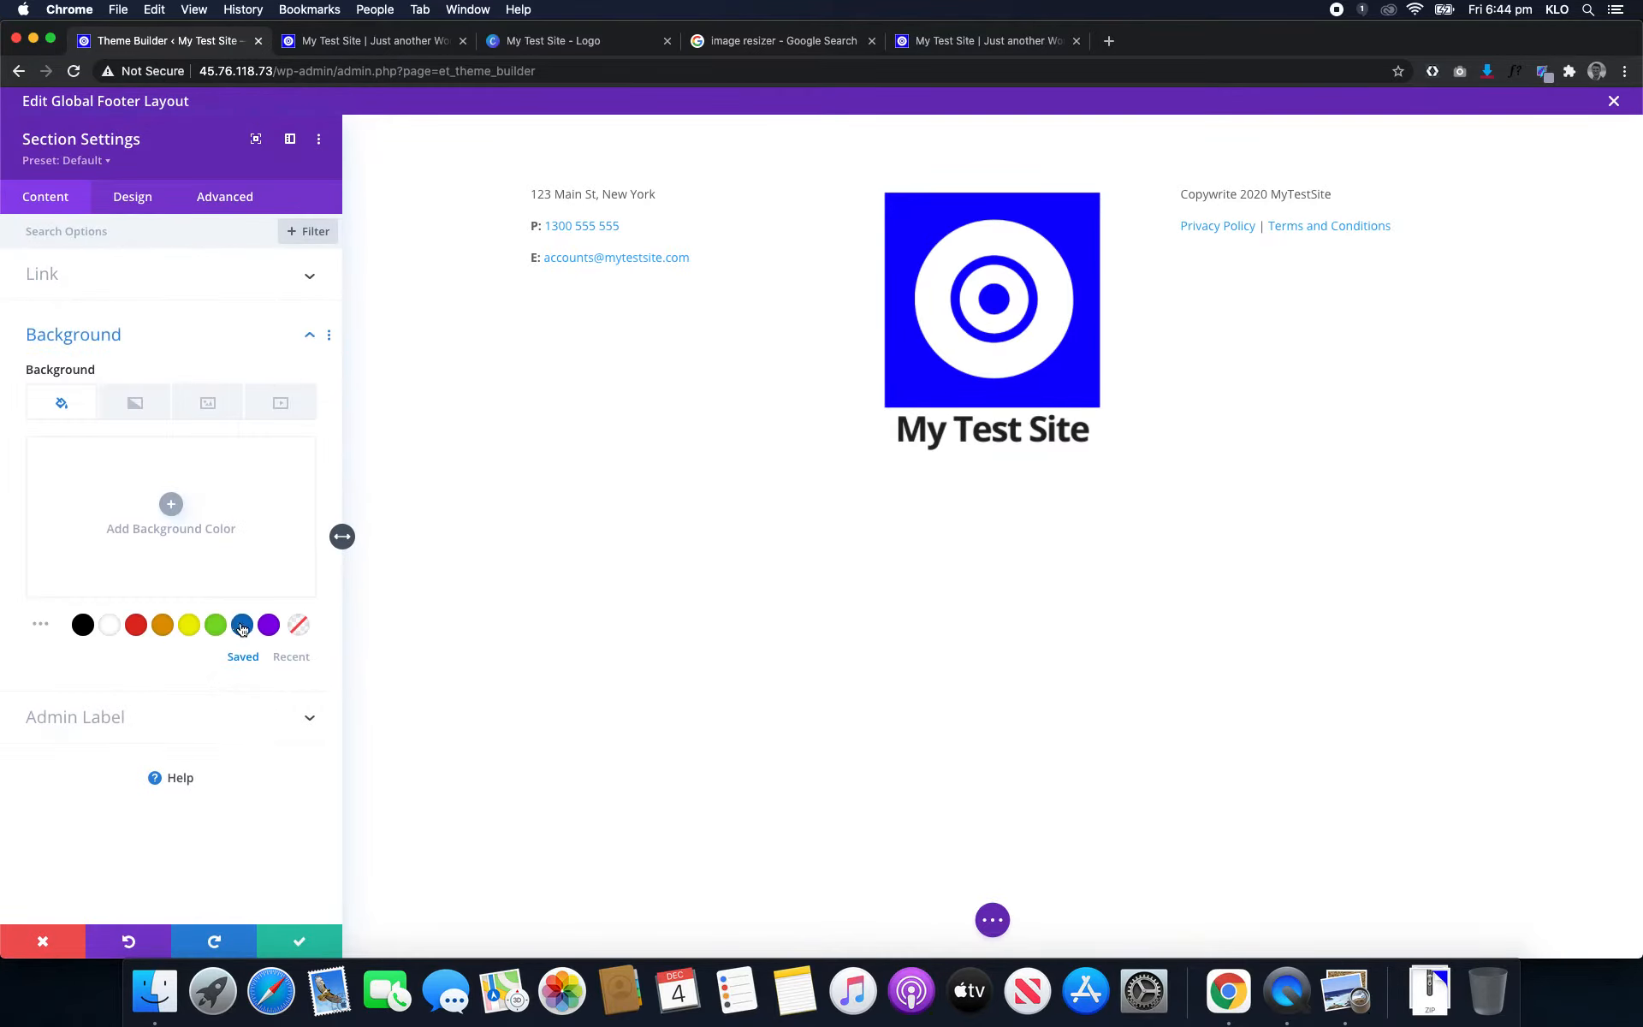
pyautogui.click(195, 412)
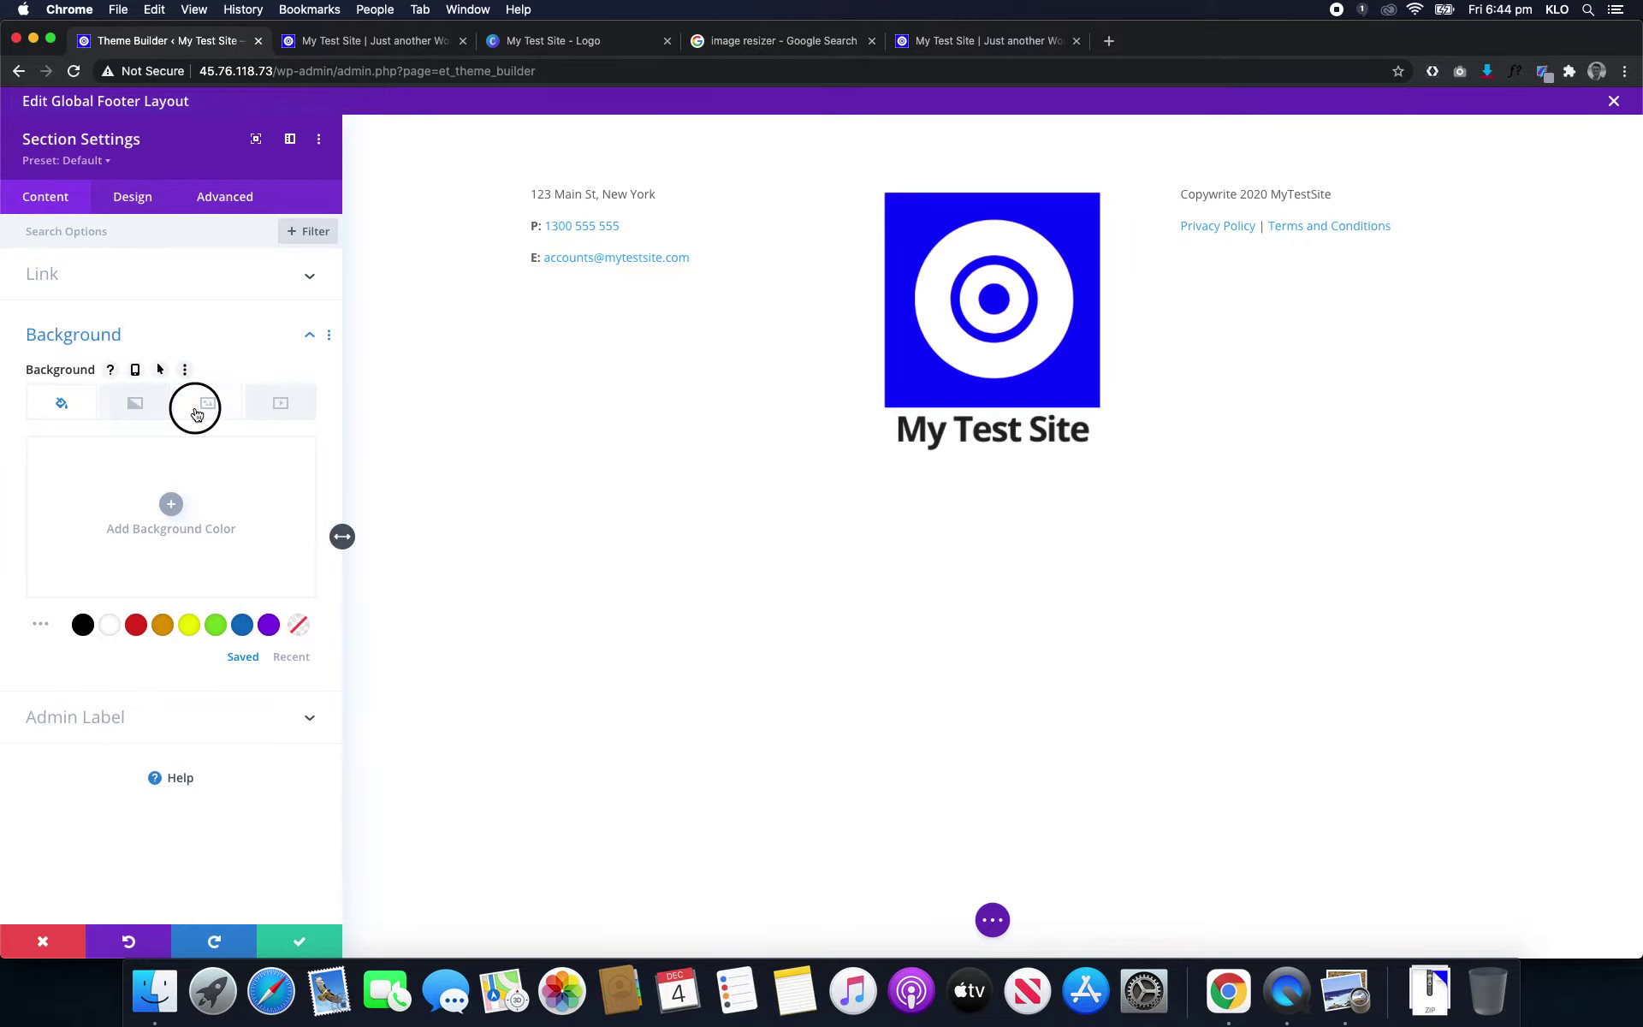
pyautogui.click(135, 403)
pyautogui.click(173, 504)
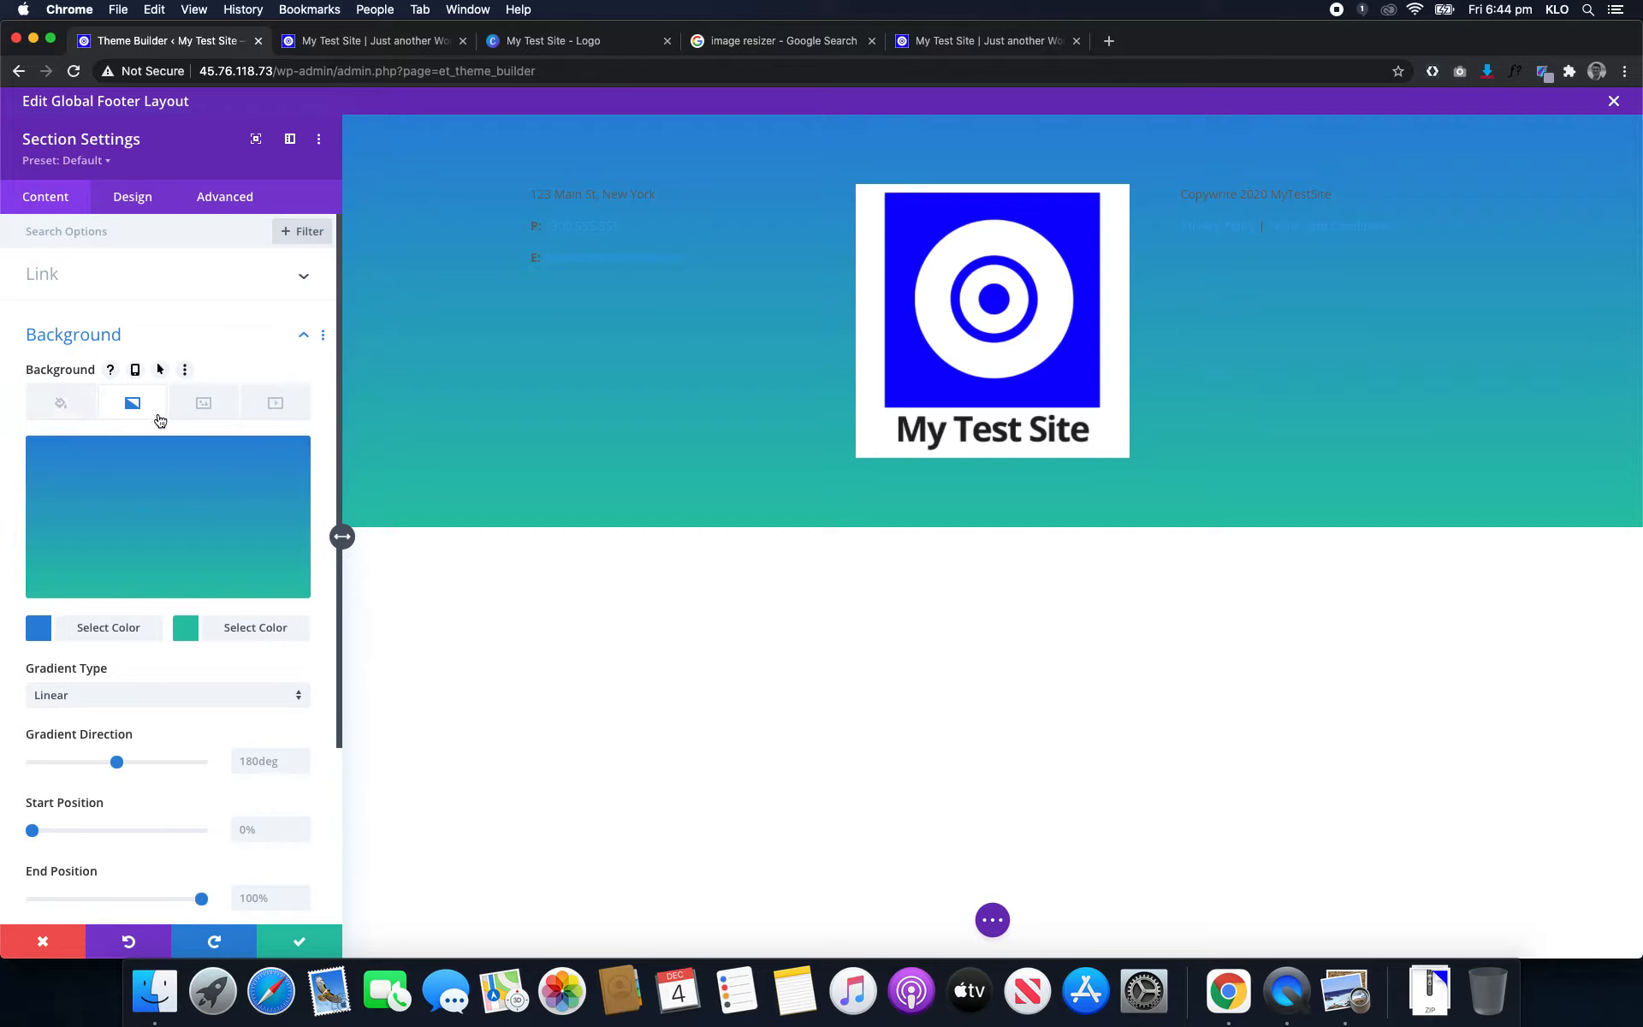
# - Set the gradient to translucent black fading to fully transparent black at about 5deg, and apply it
pyautogui.click(39, 627)
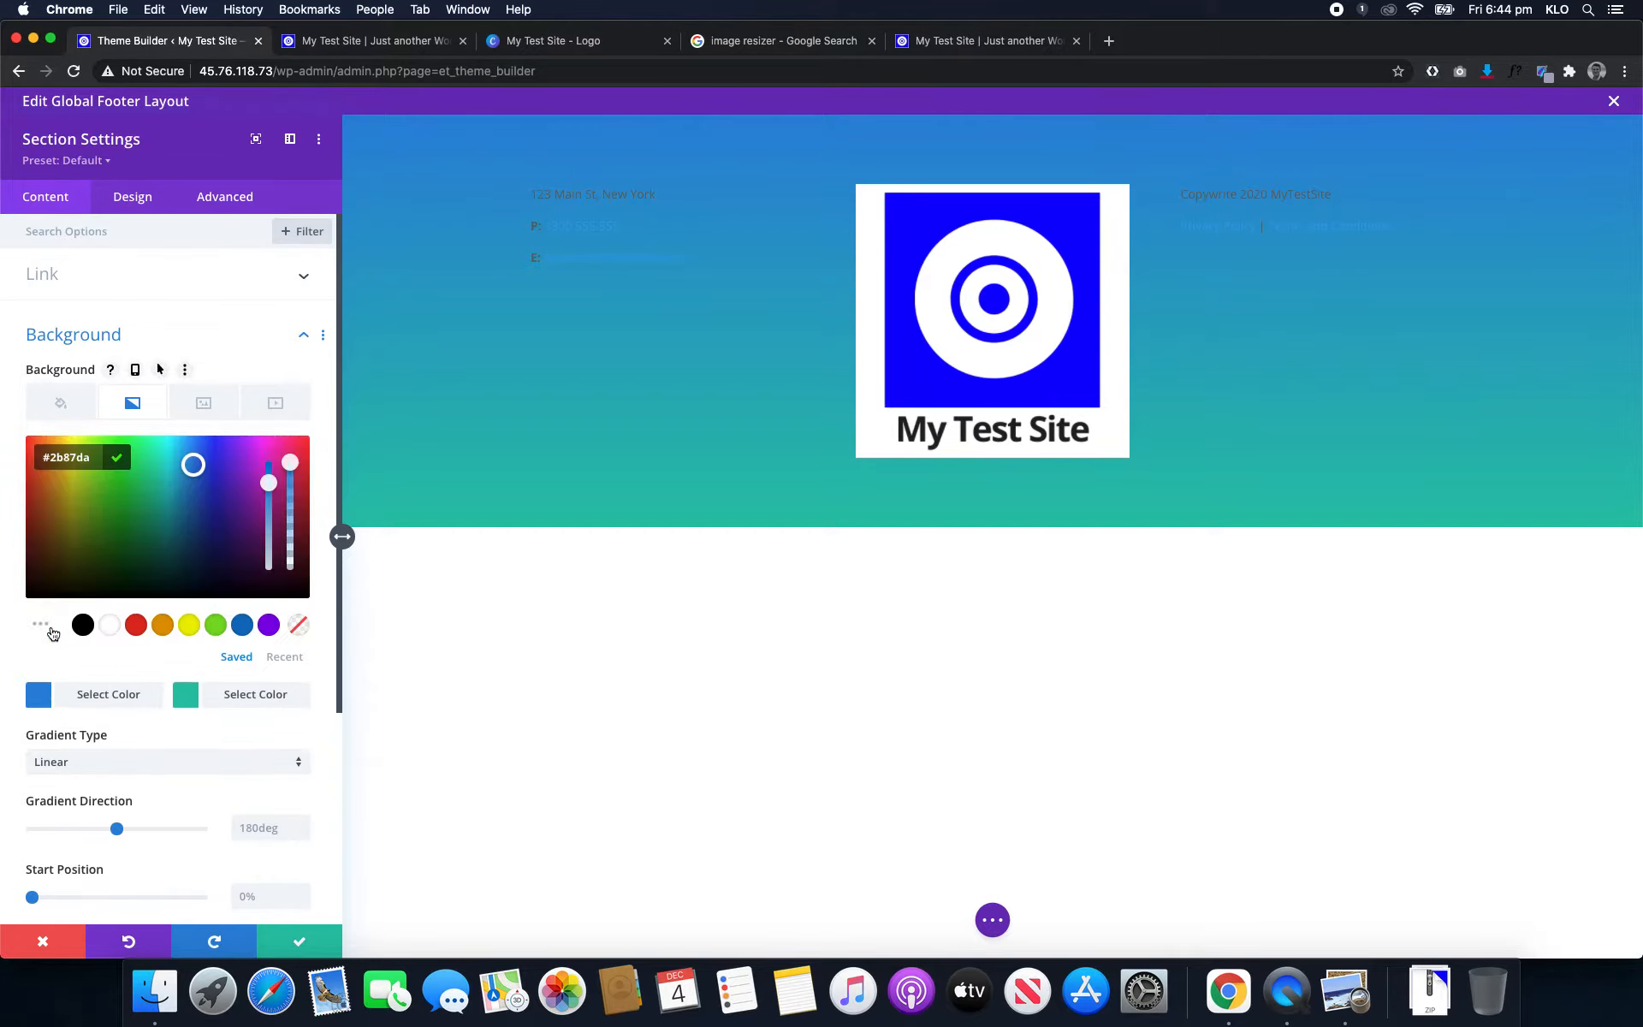
pyautogui.click(82, 623)
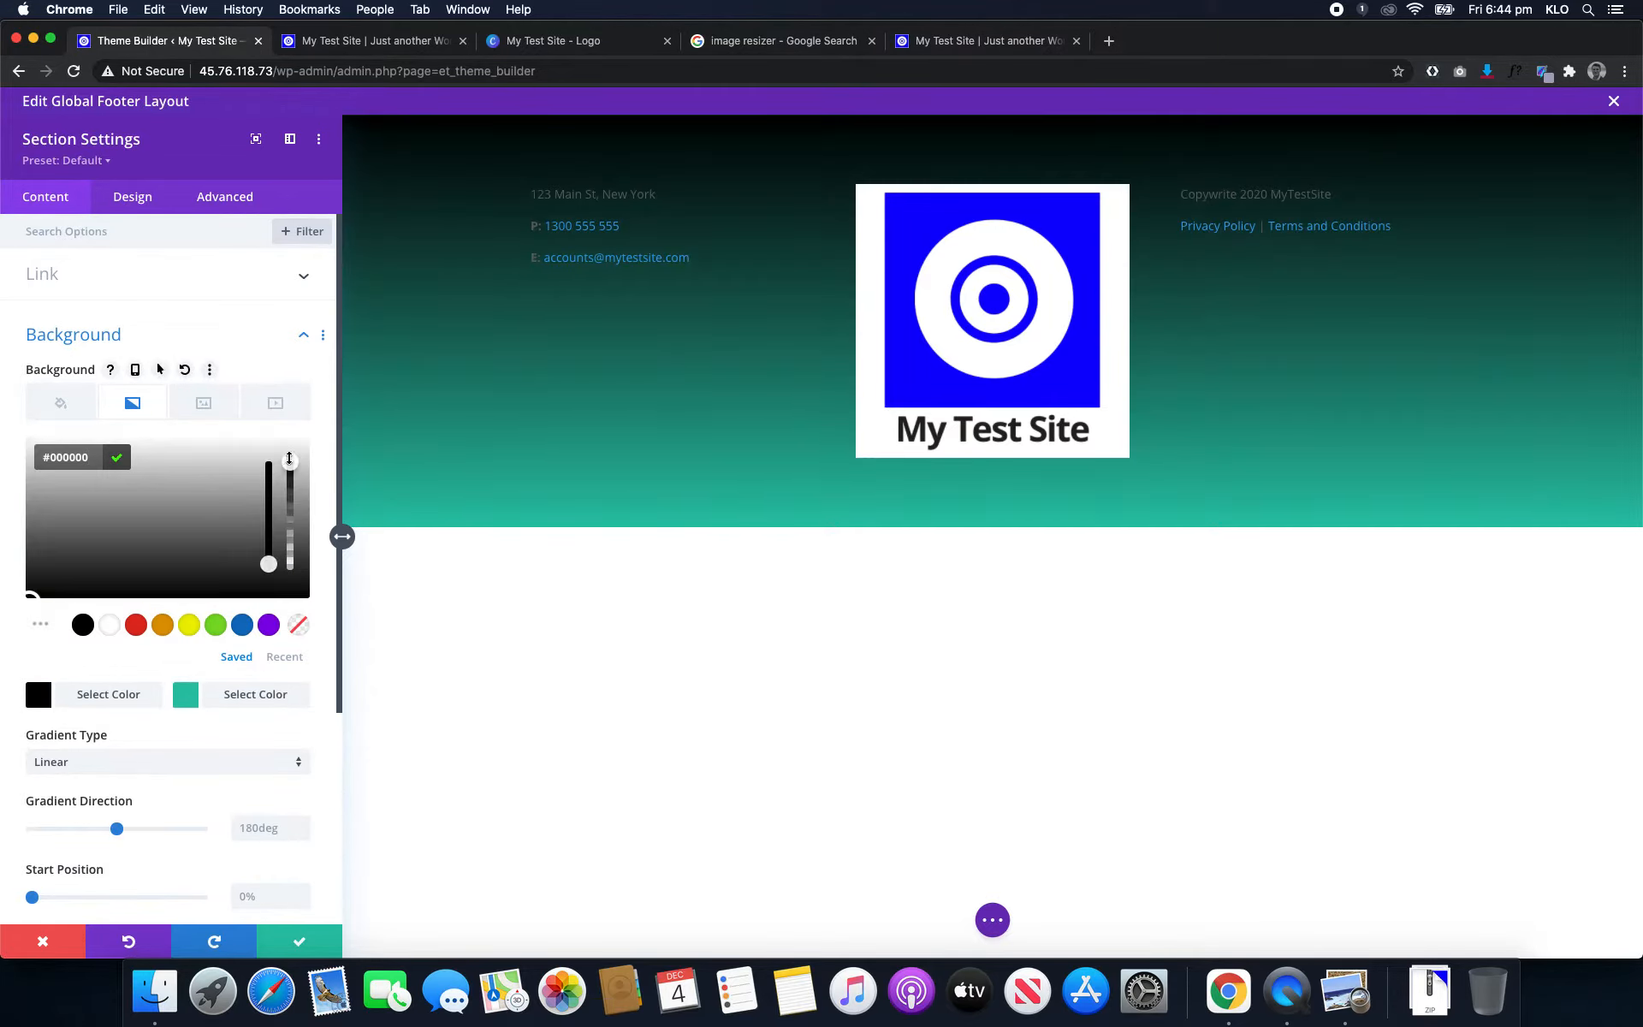
pyautogui.moveTo(289, 463); pyautogui.dragTo(290, 513)
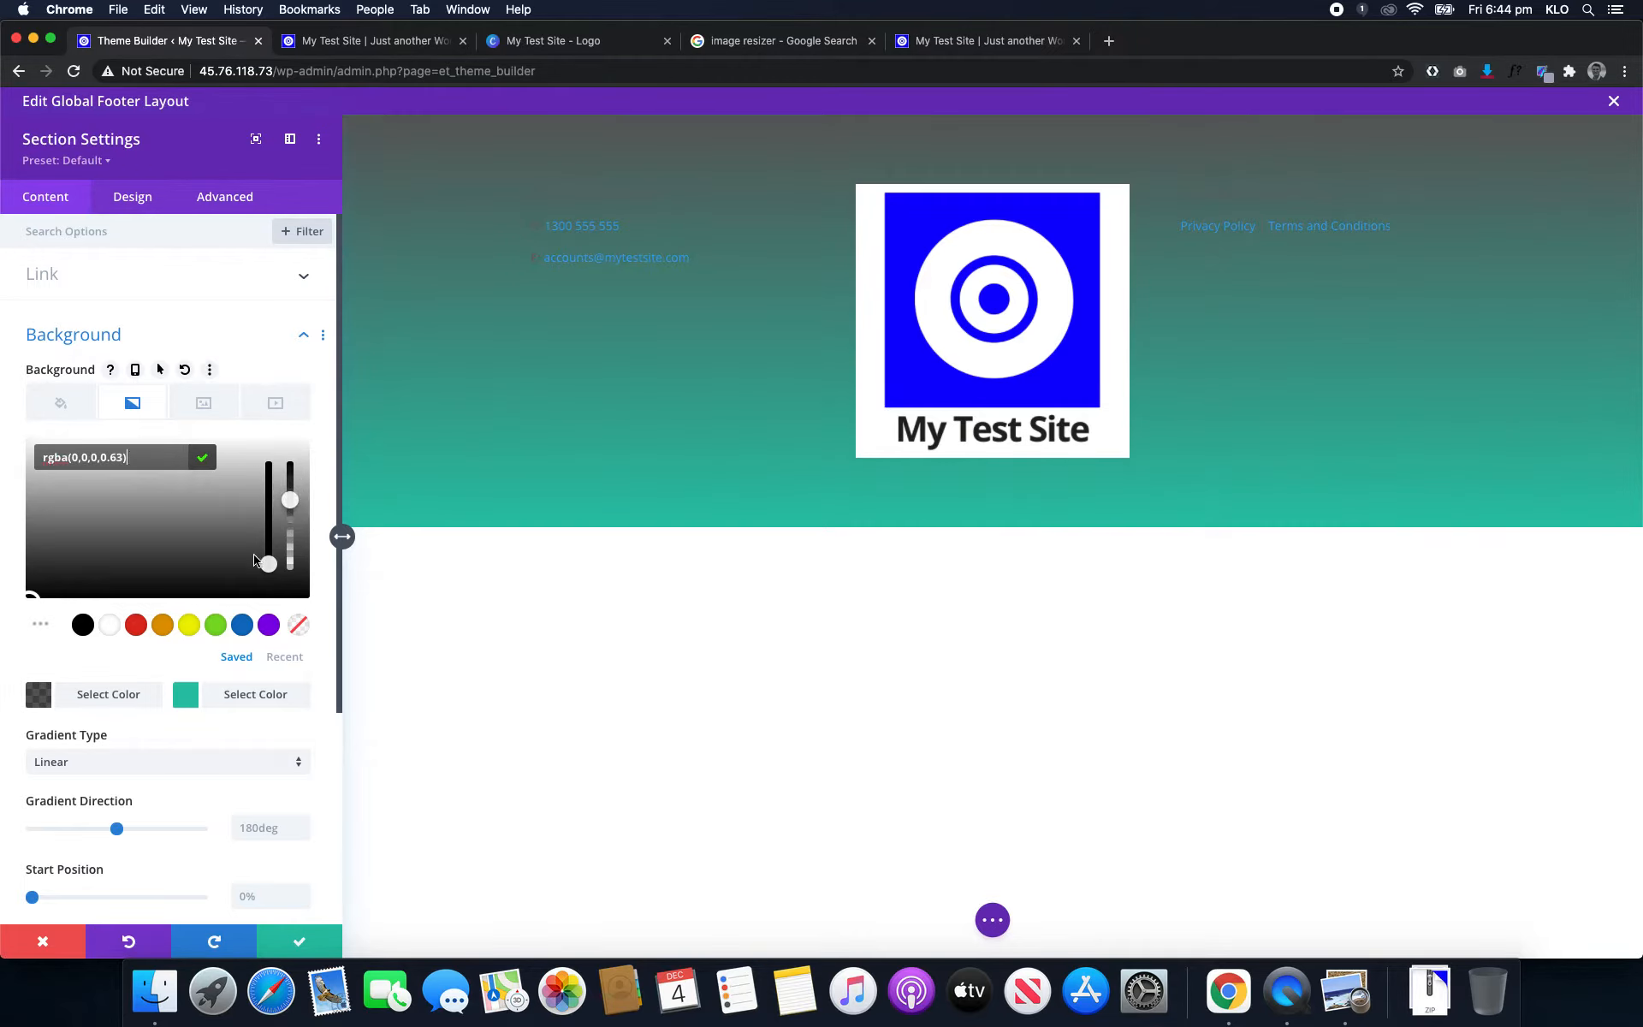
pyautogui.click(187, 700)
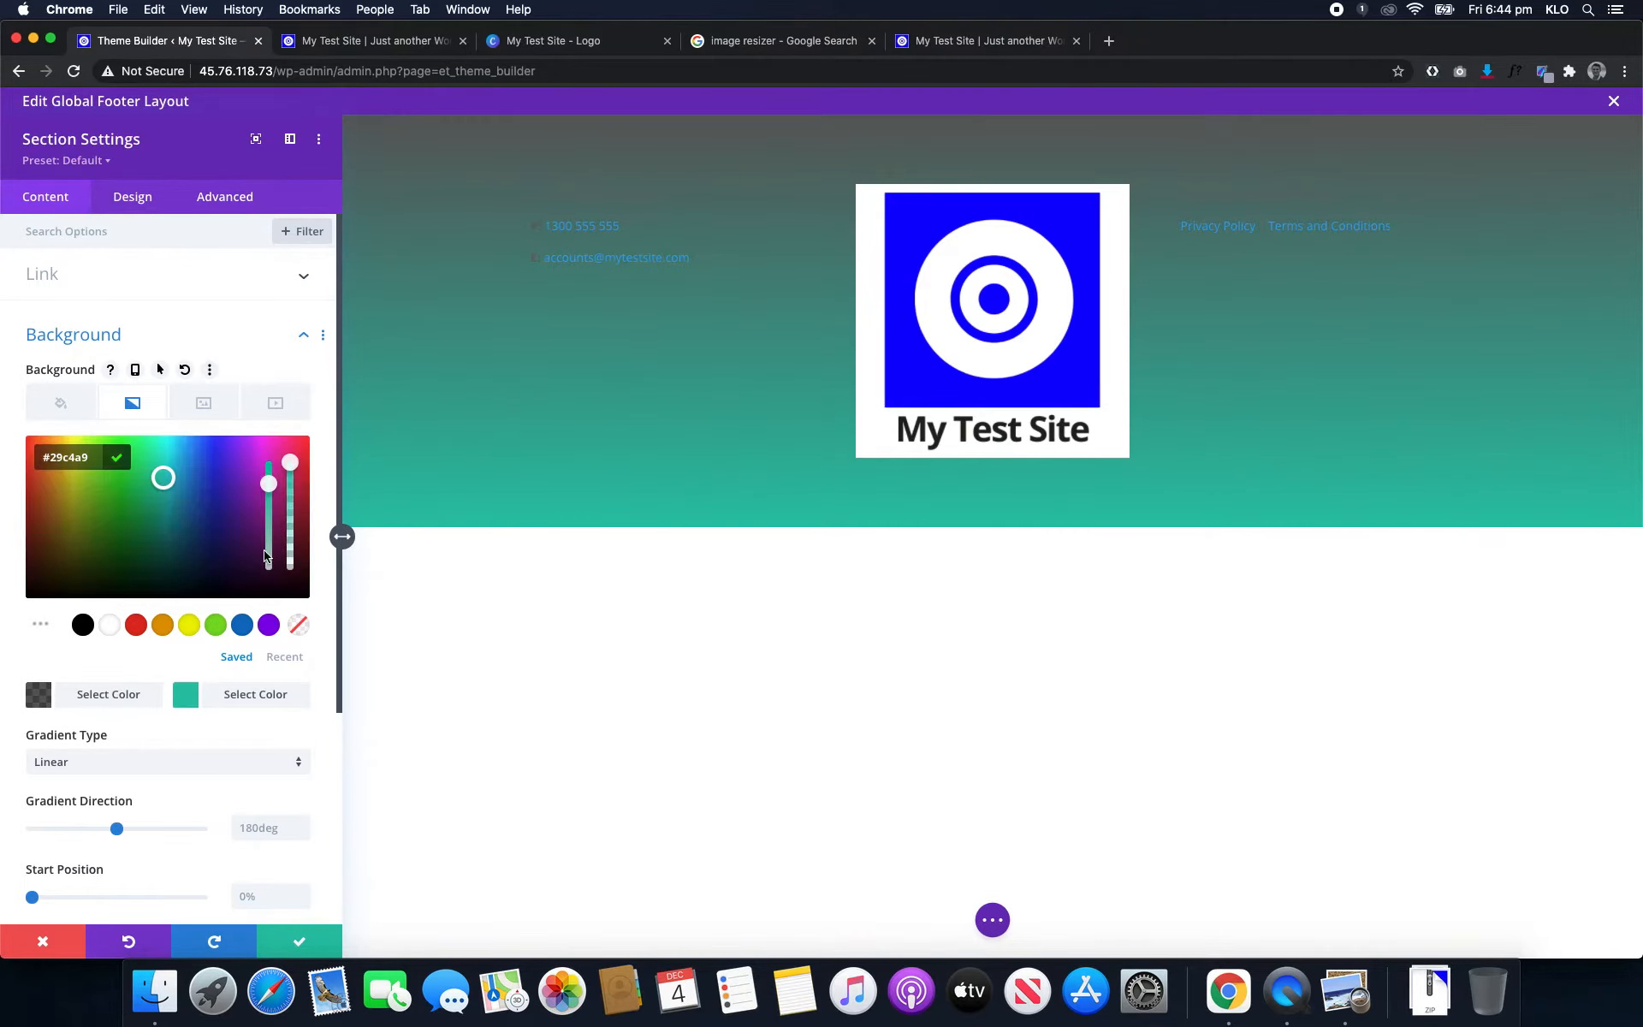
pyautogui.click(83, 624)
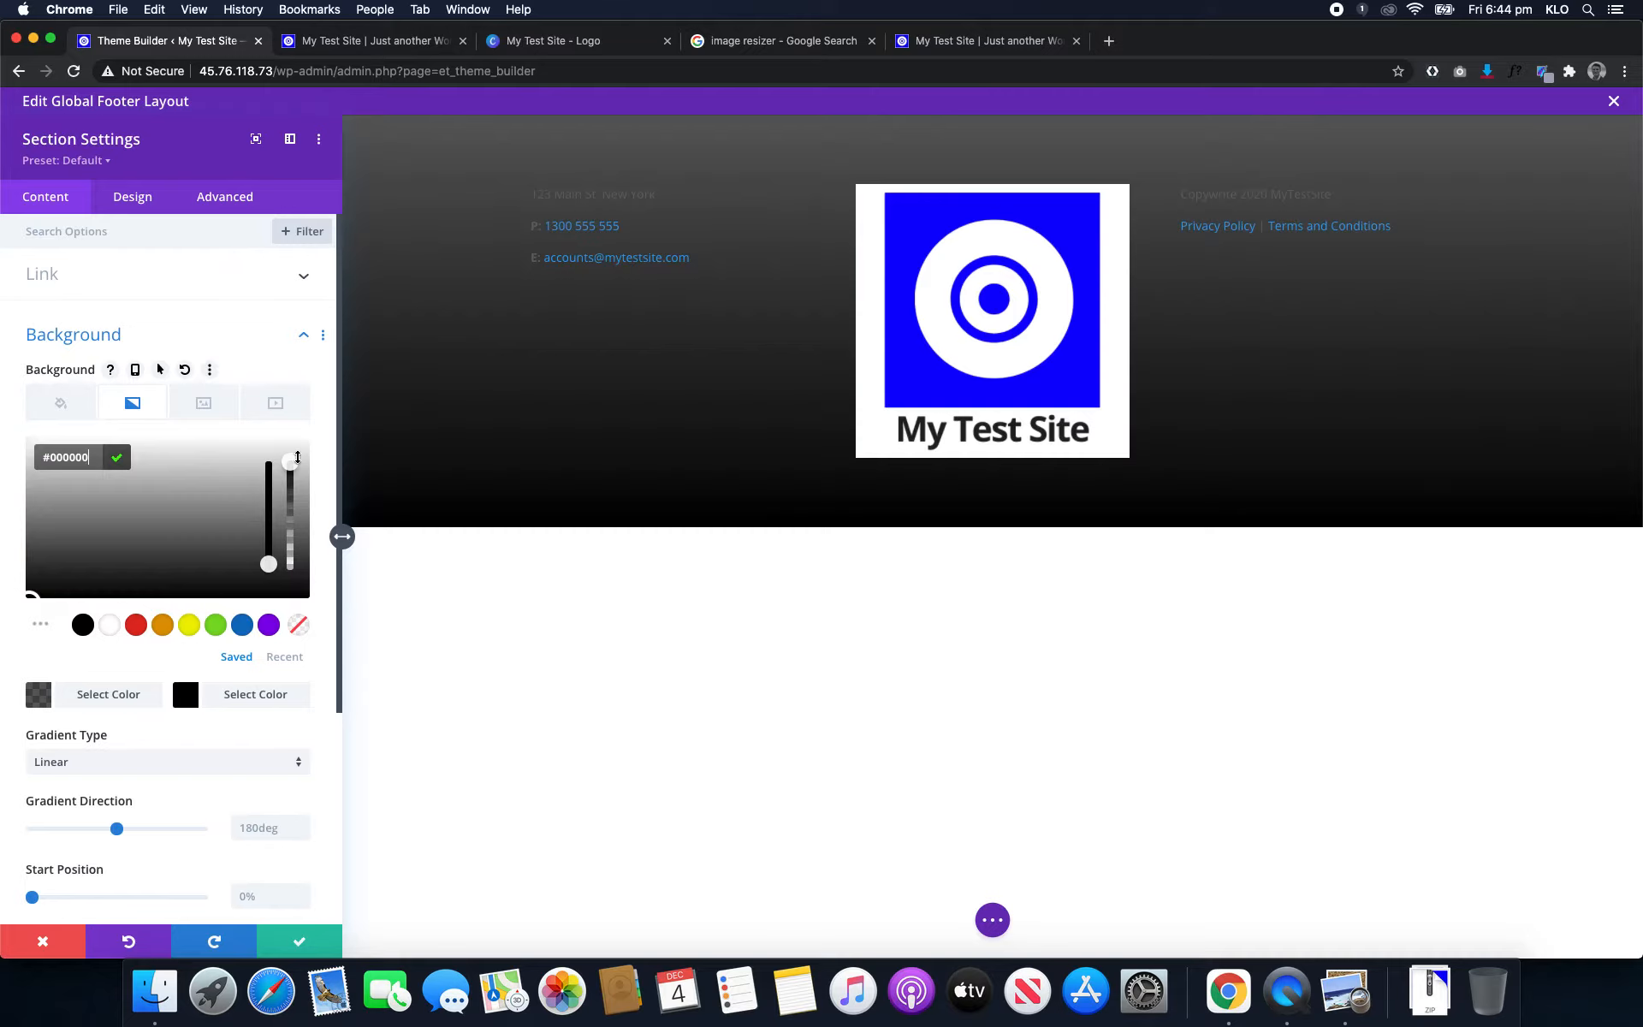
pyautogui.moveTo(290, 463)
pyautogui.mouseDown()
pyautogui.moveTo(292, 601)
pyautogui.moveTo(291, 541)
pyautogui.mouseUp()
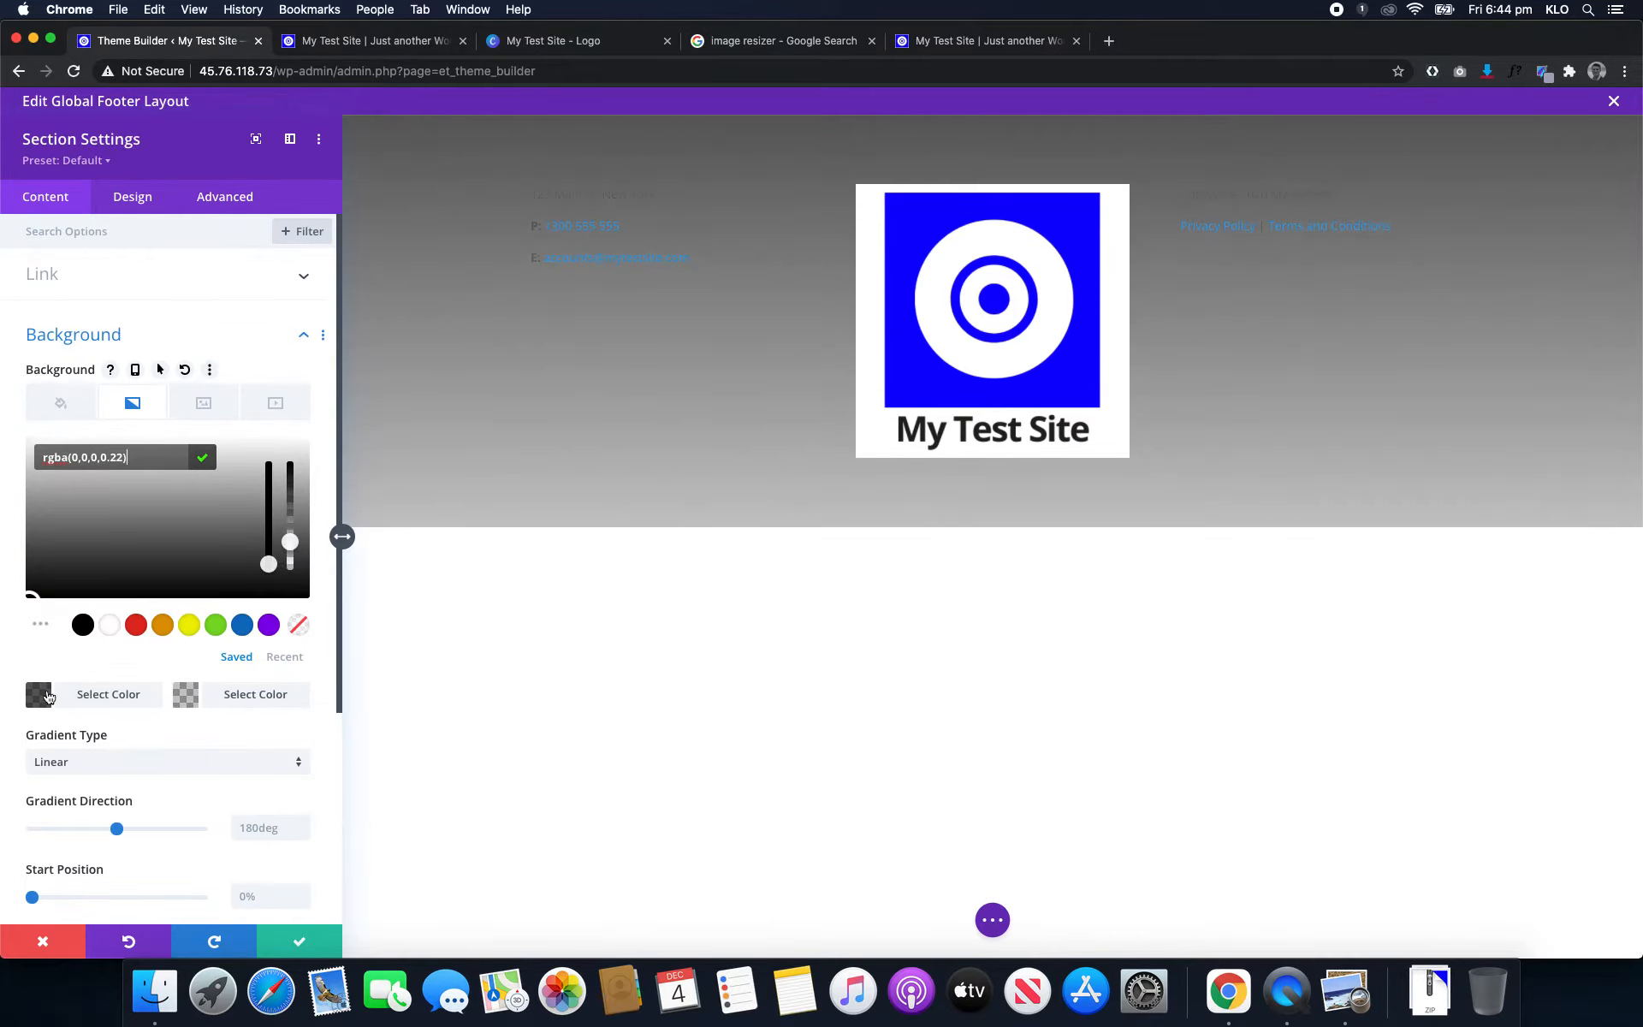
pyautogui.moveTo(115, 827); pyautogui.dragTo(34, 827)
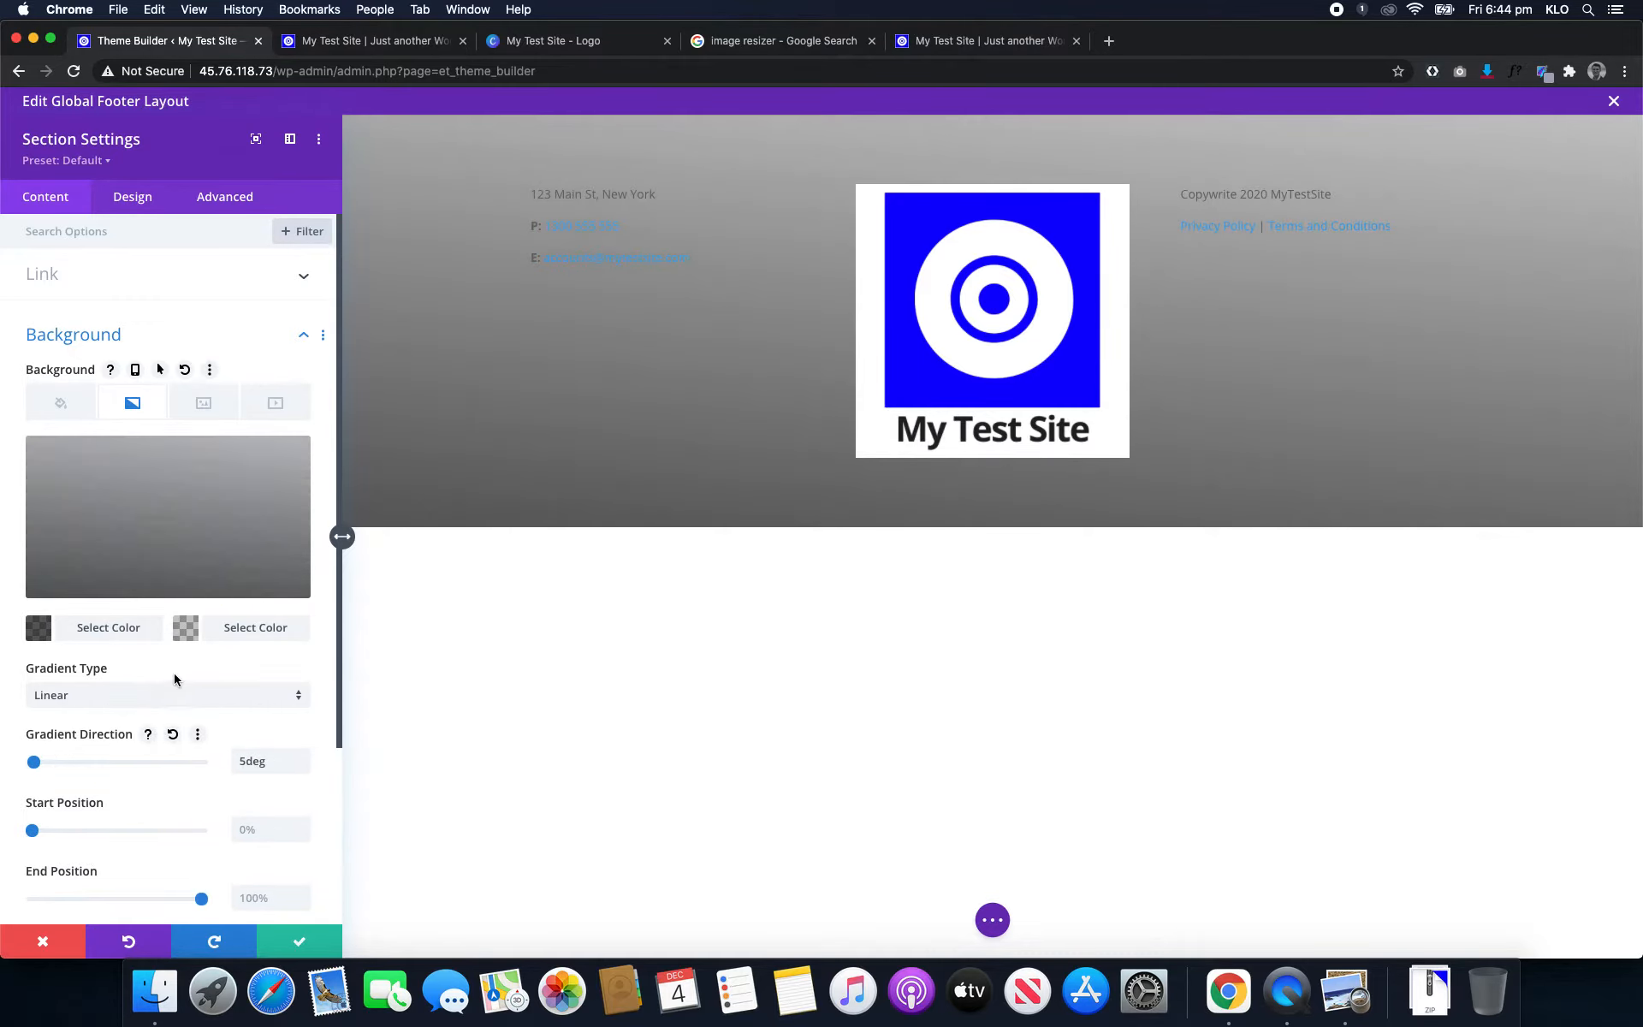
pyautogui.click(39, 626)
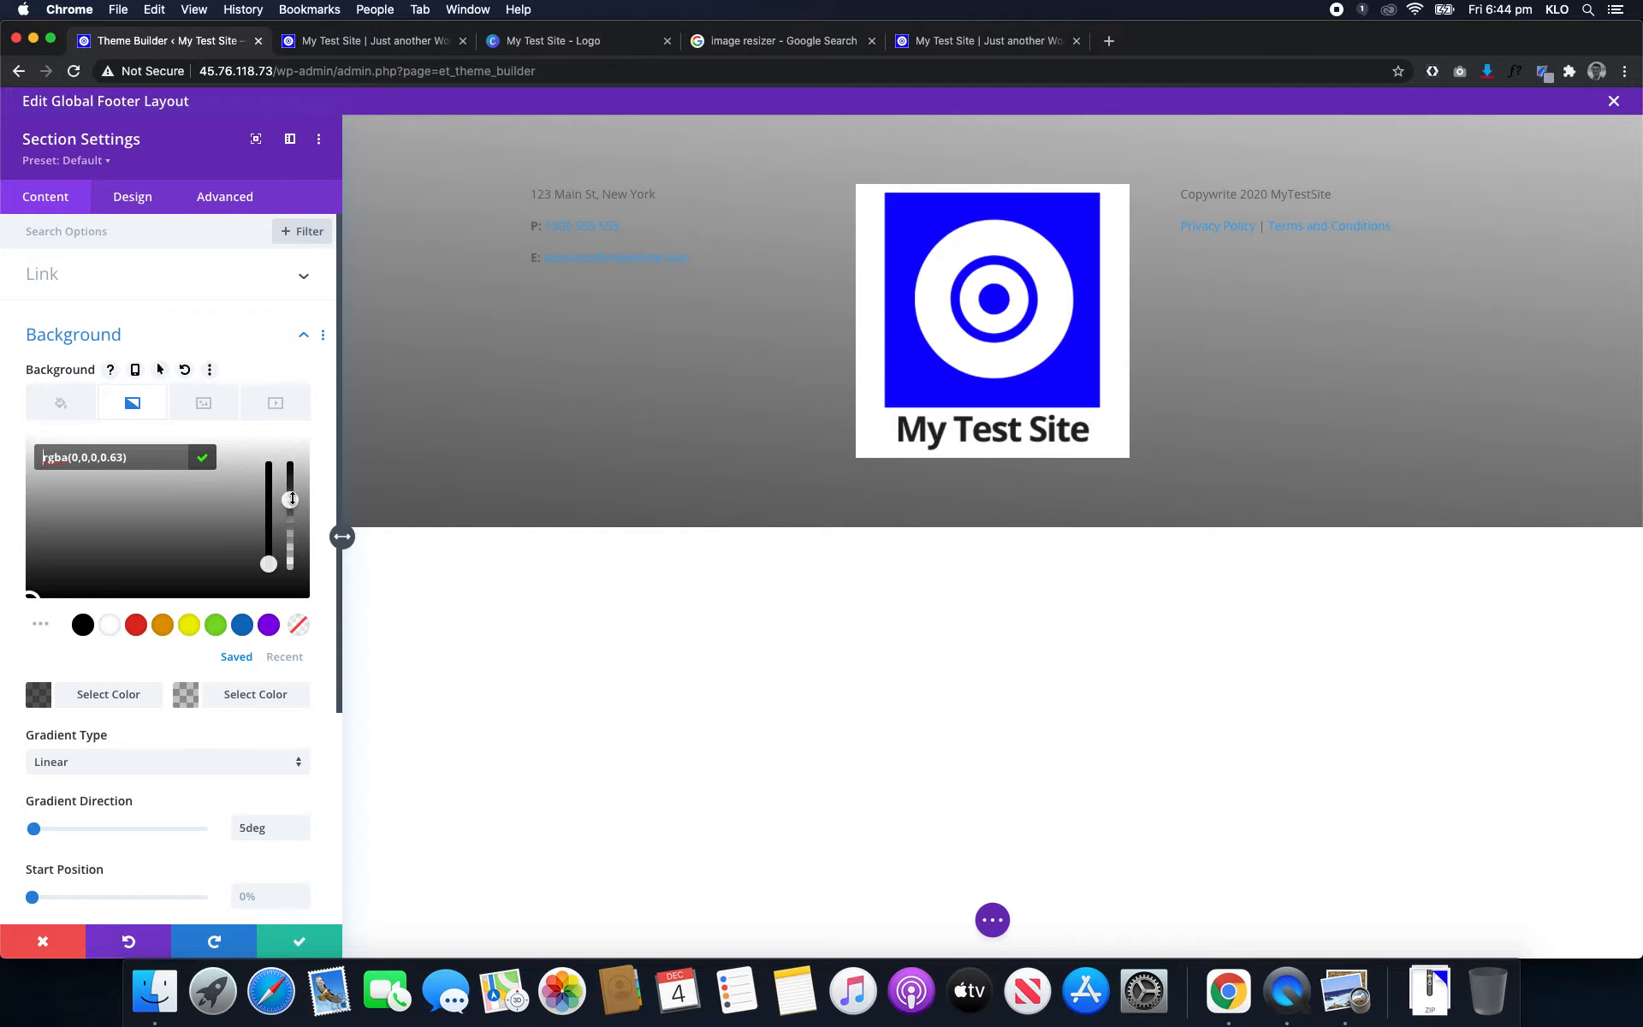
pyautogui.moveTo(290, 499); pyautogui.dragTo(295, 551)
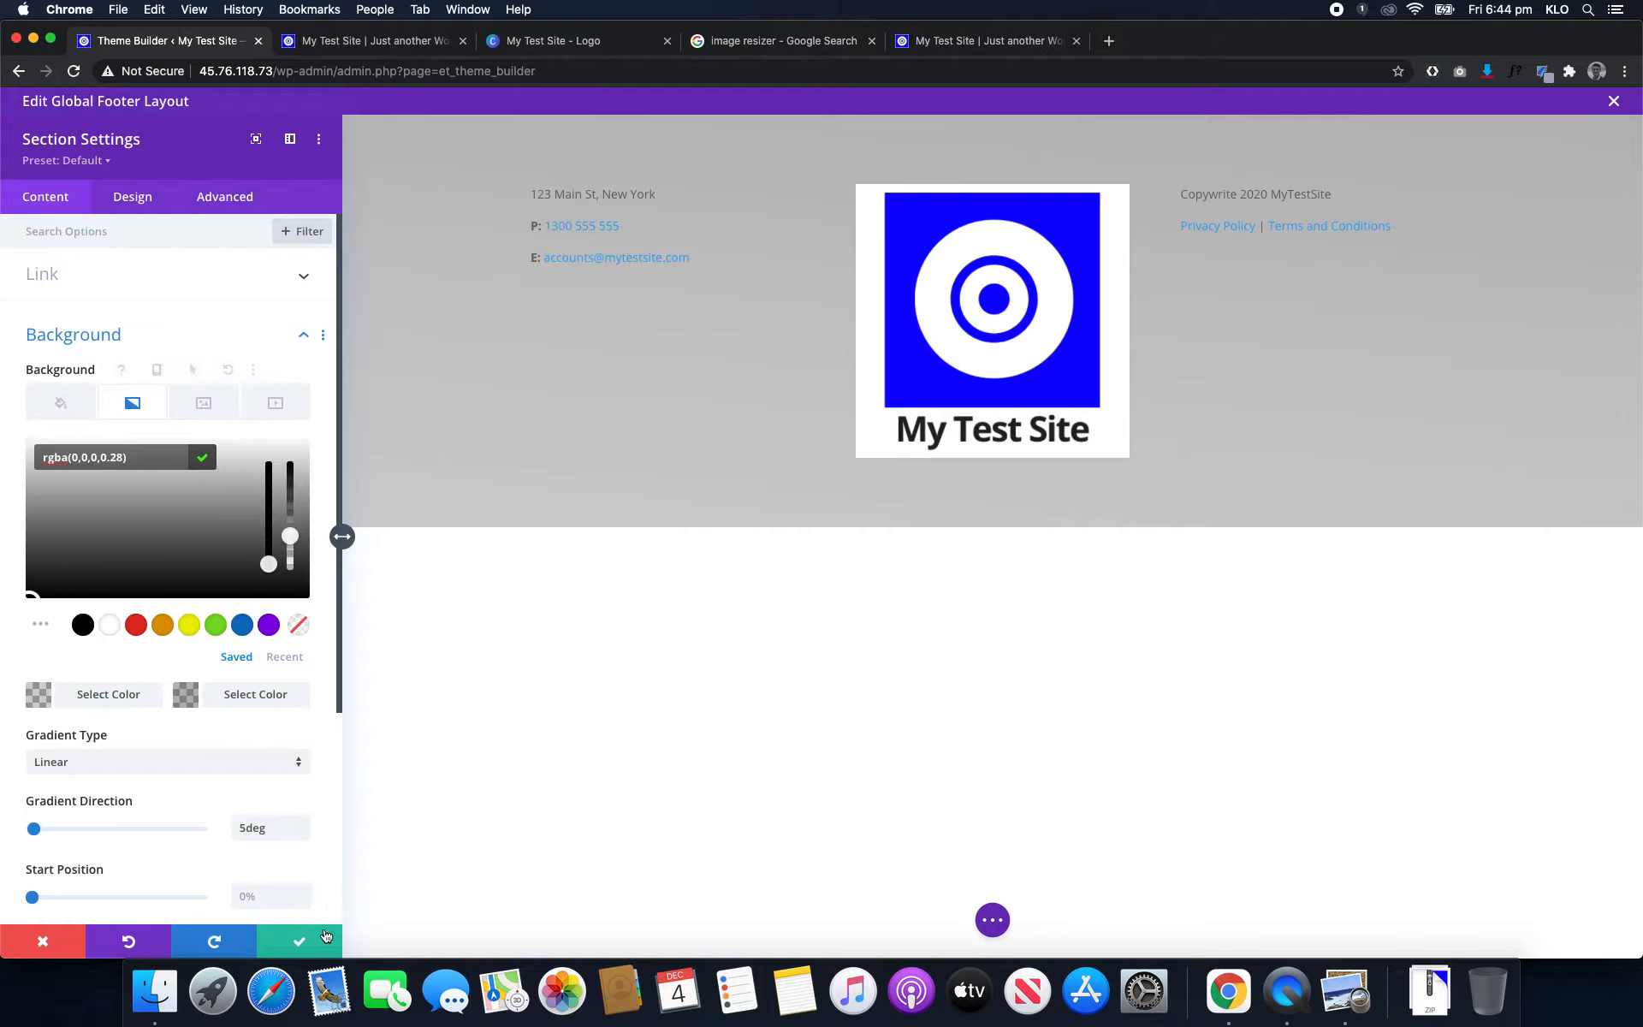
pyautogui.click(298, 941)
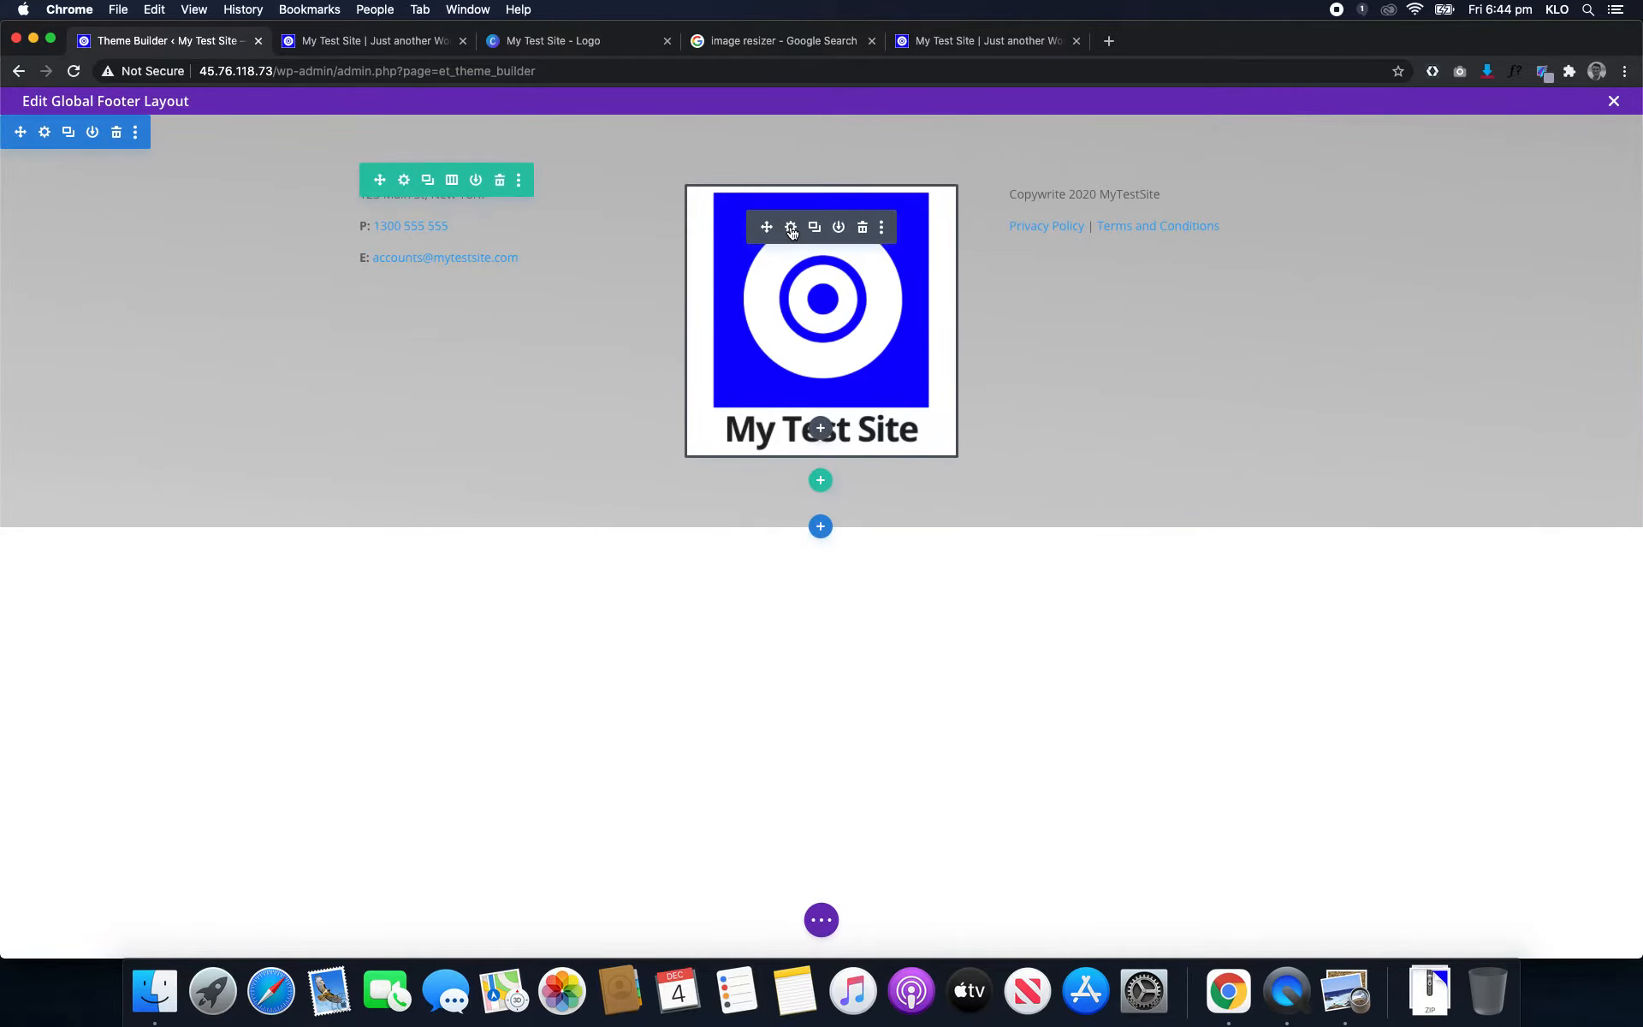
# - Limit the footer logo's max height to about 125px in its Sizing options
pyautogui.click(790, 227)
pyautogui.click(133, 206)
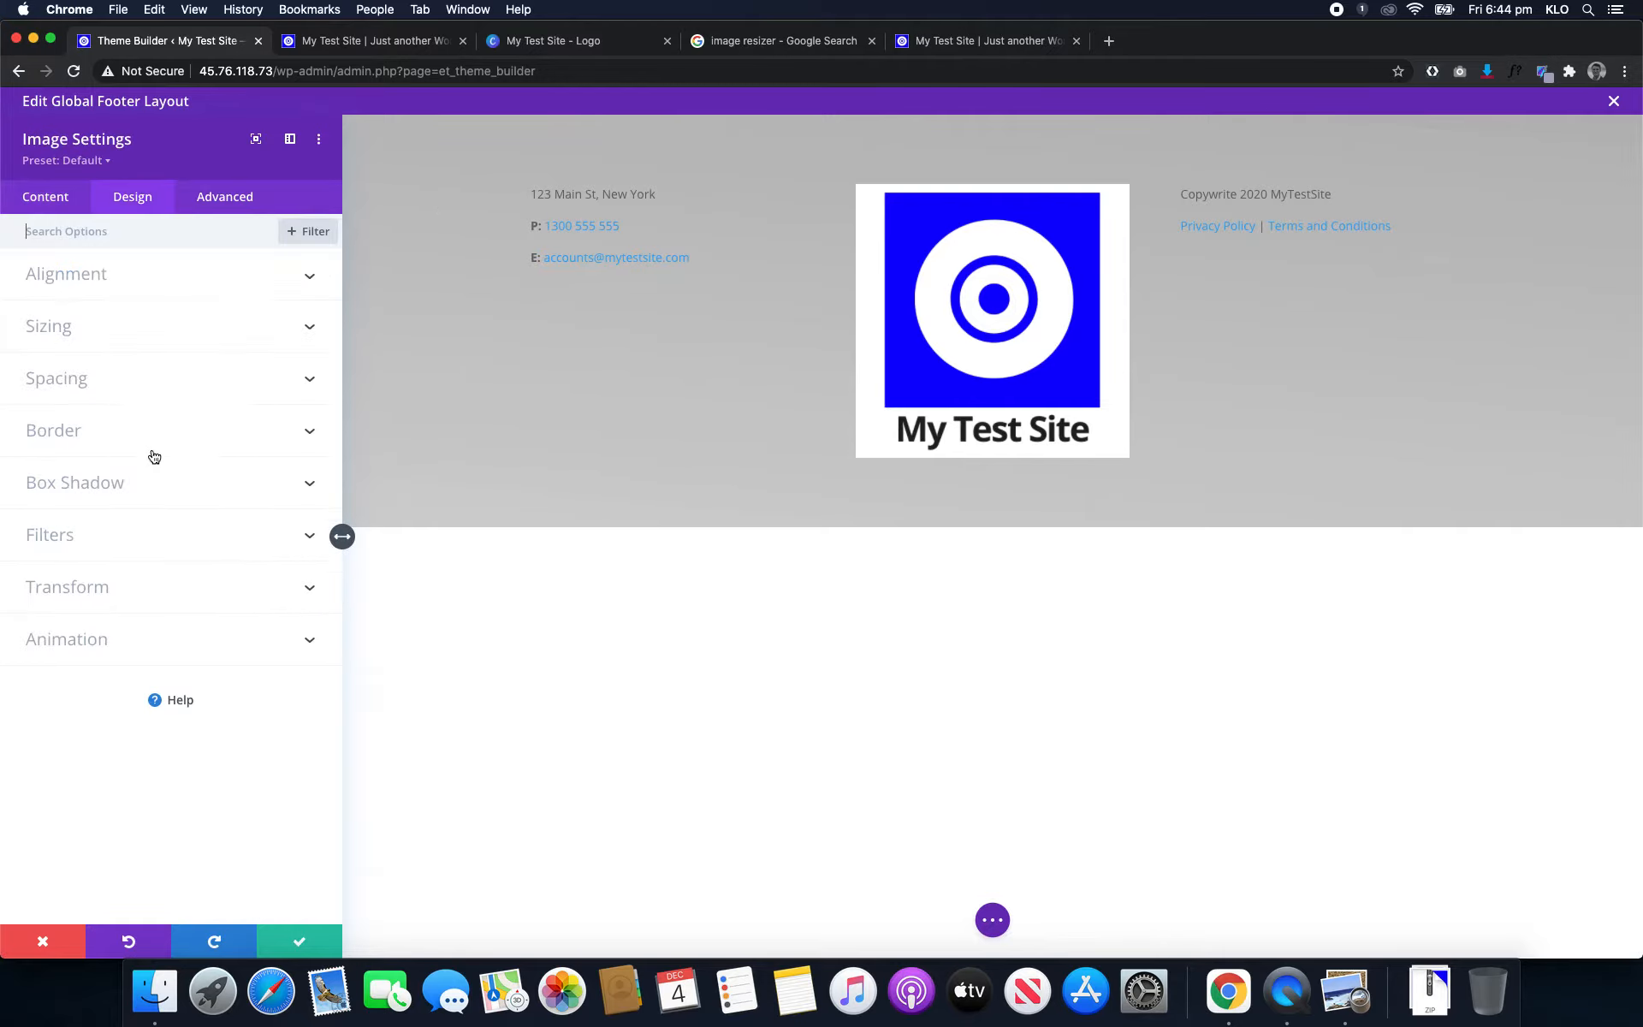
pyautogui.click(59, 334)
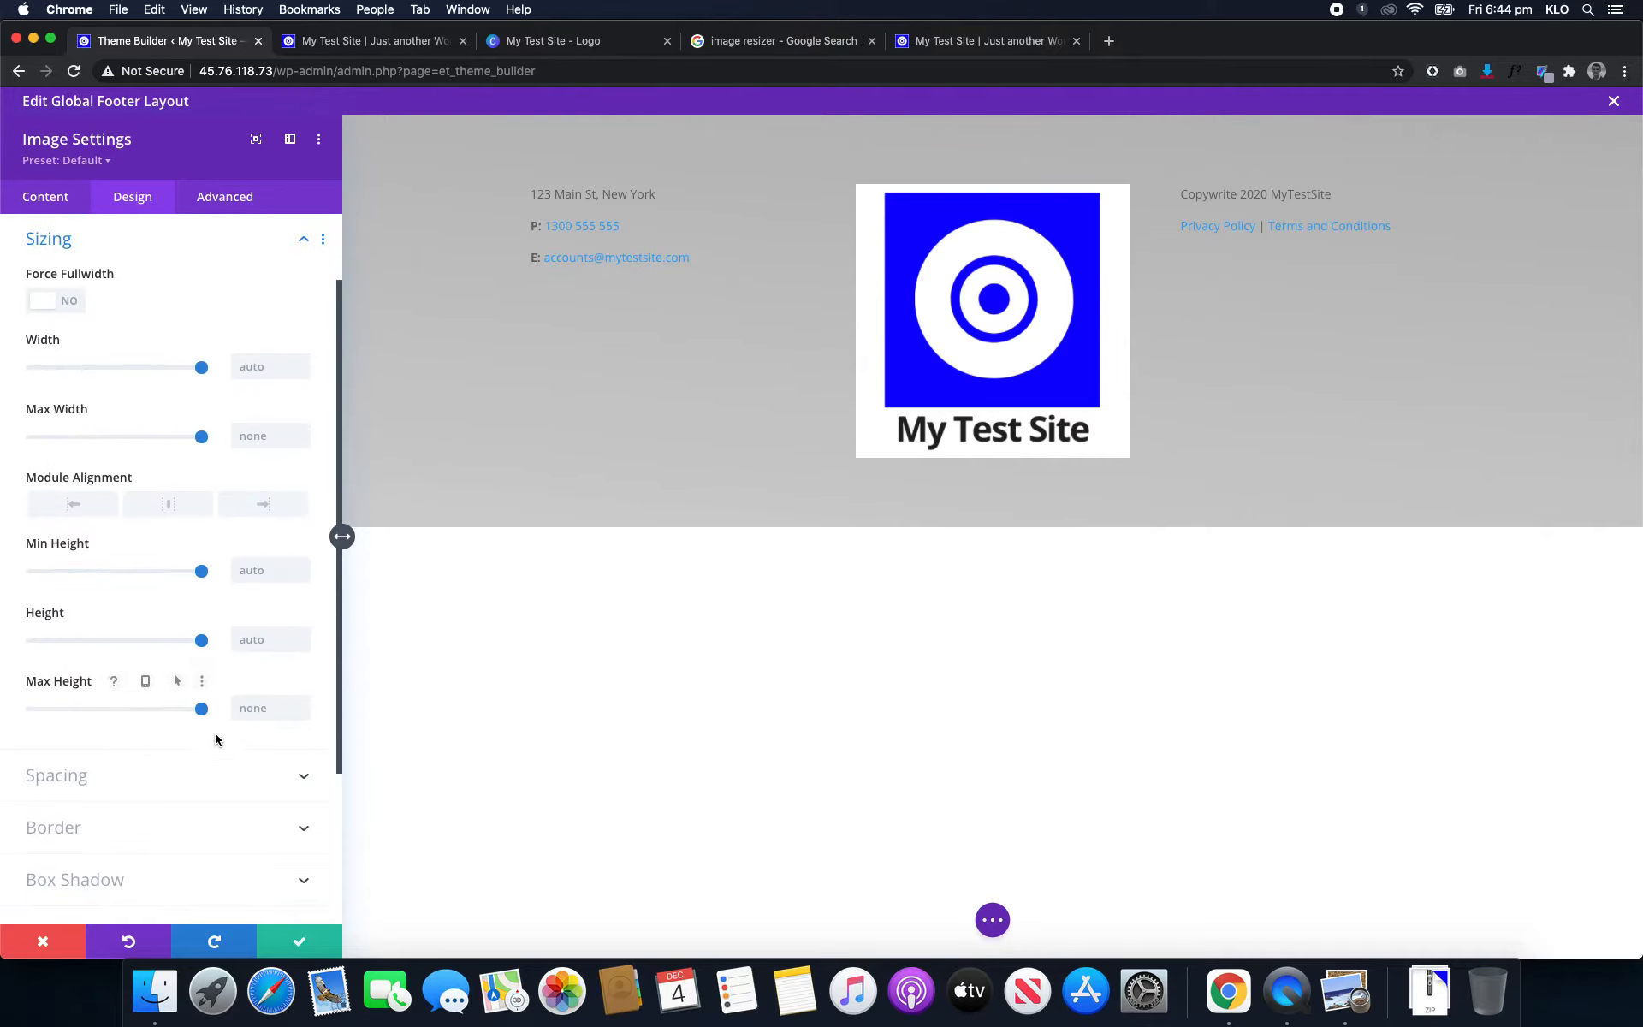
pyautogui.write('00')
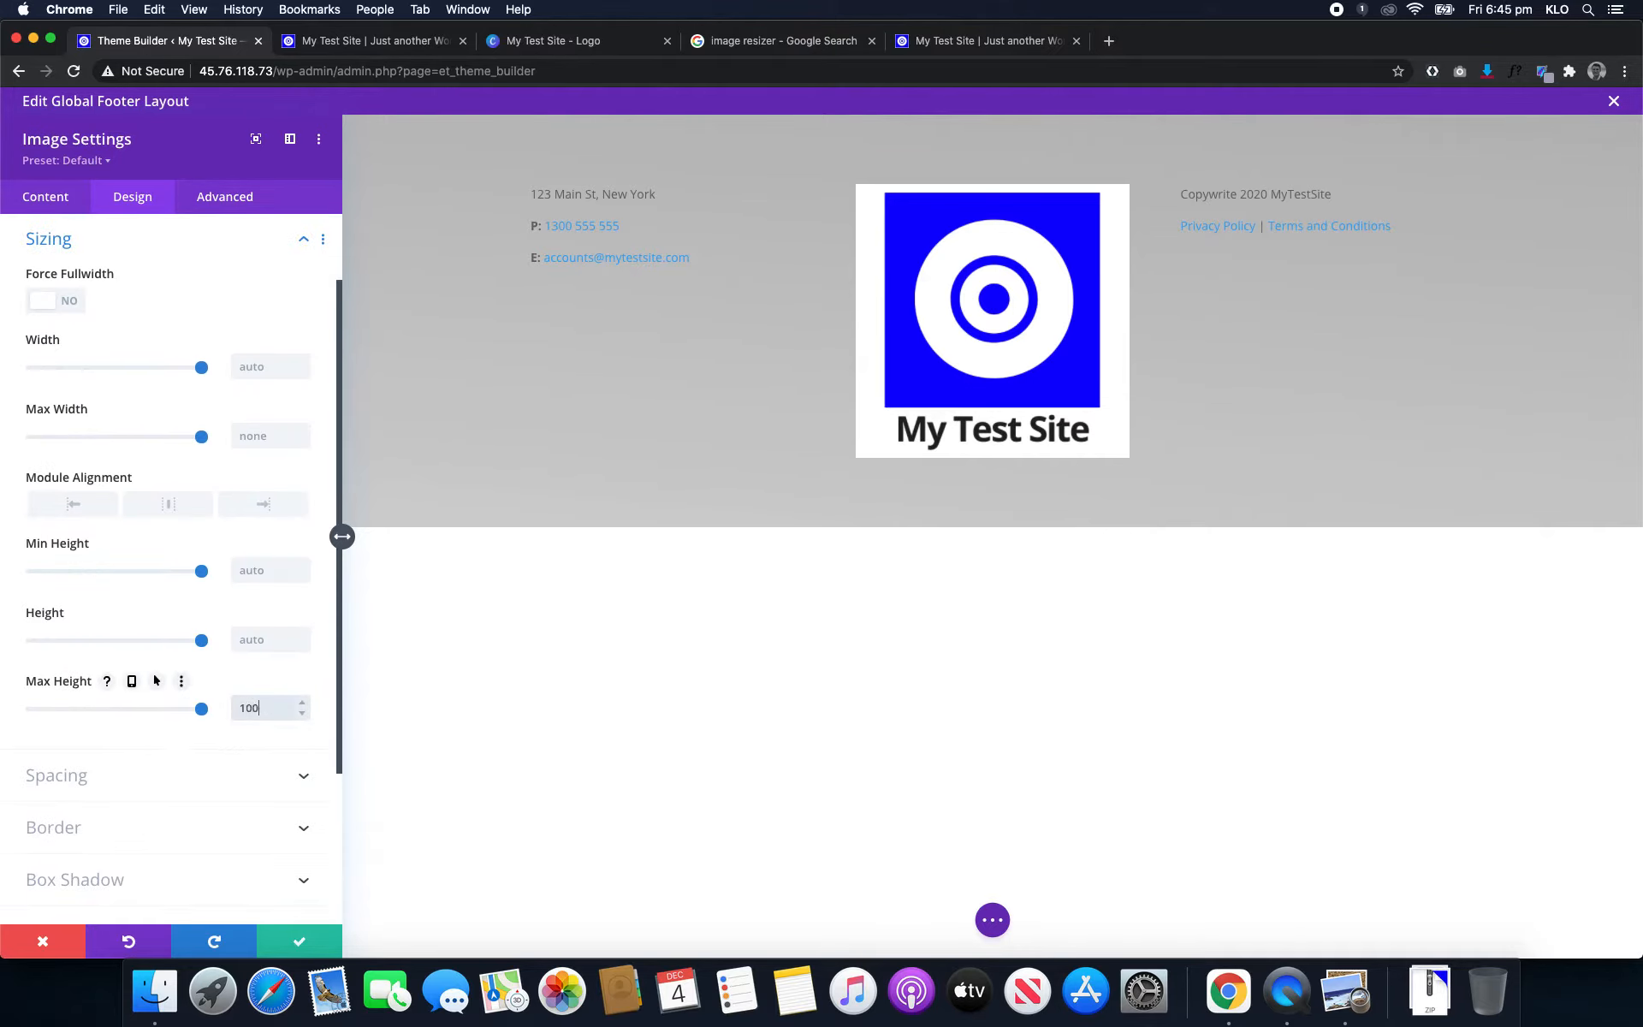
pyautogui.write('px')
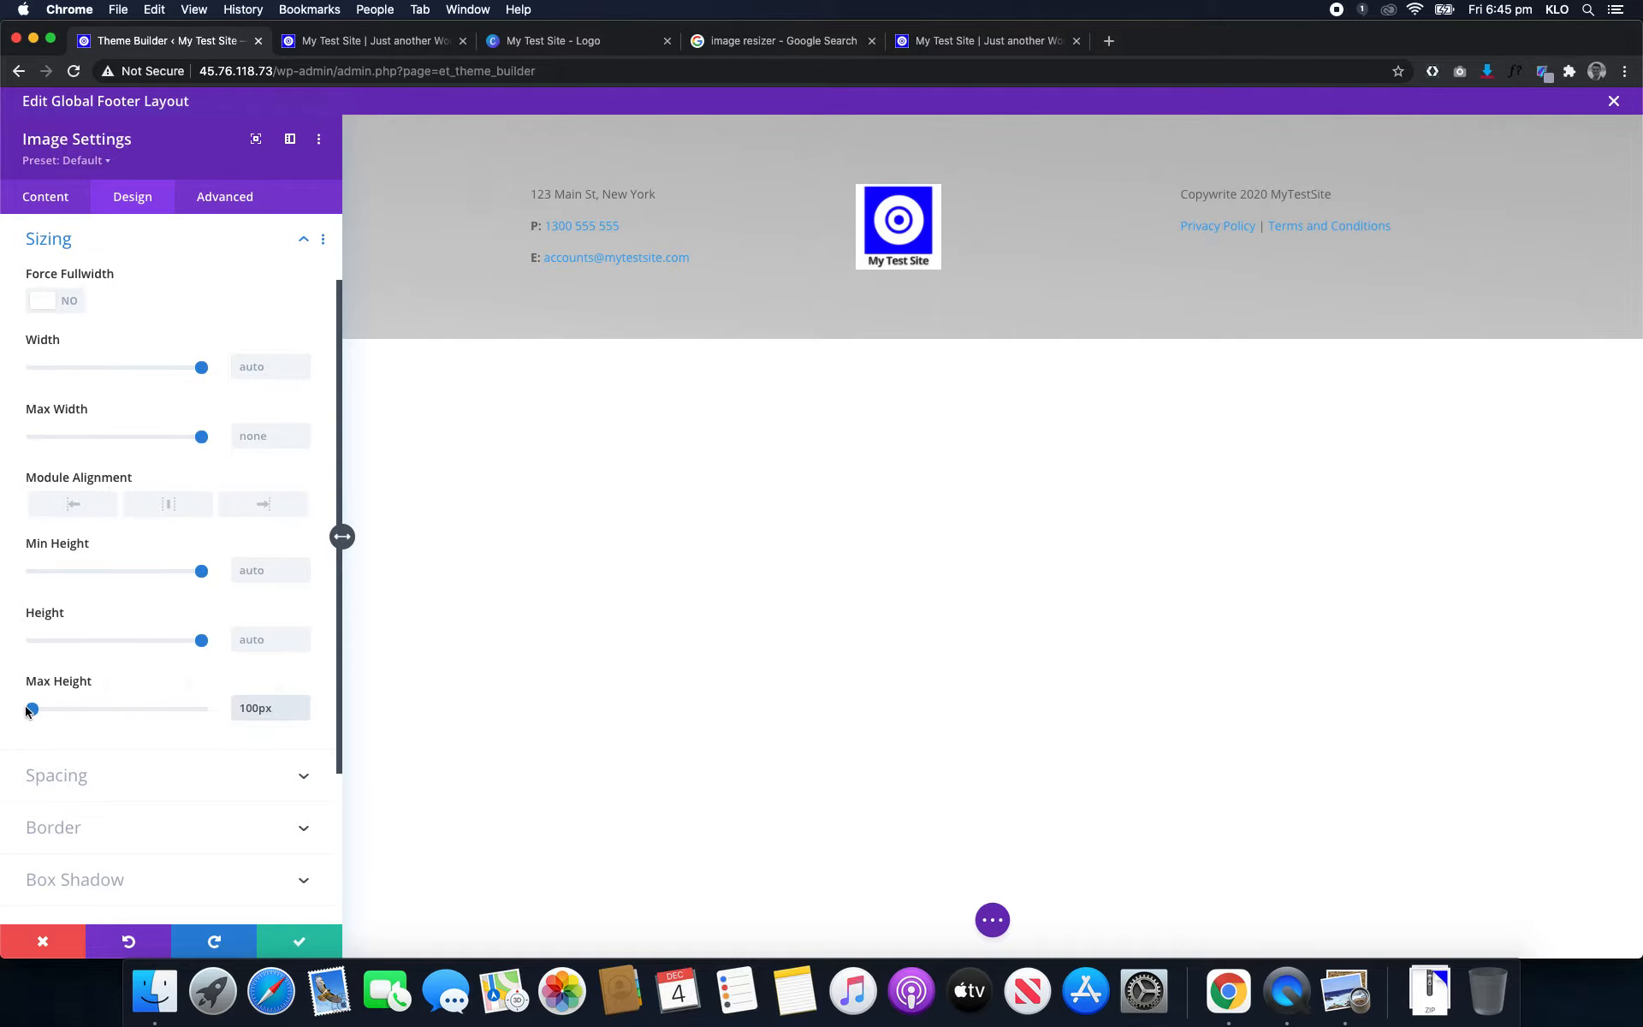
pyautogui.moveTo(32, 708); pyautogui.dragTo(36, 709)
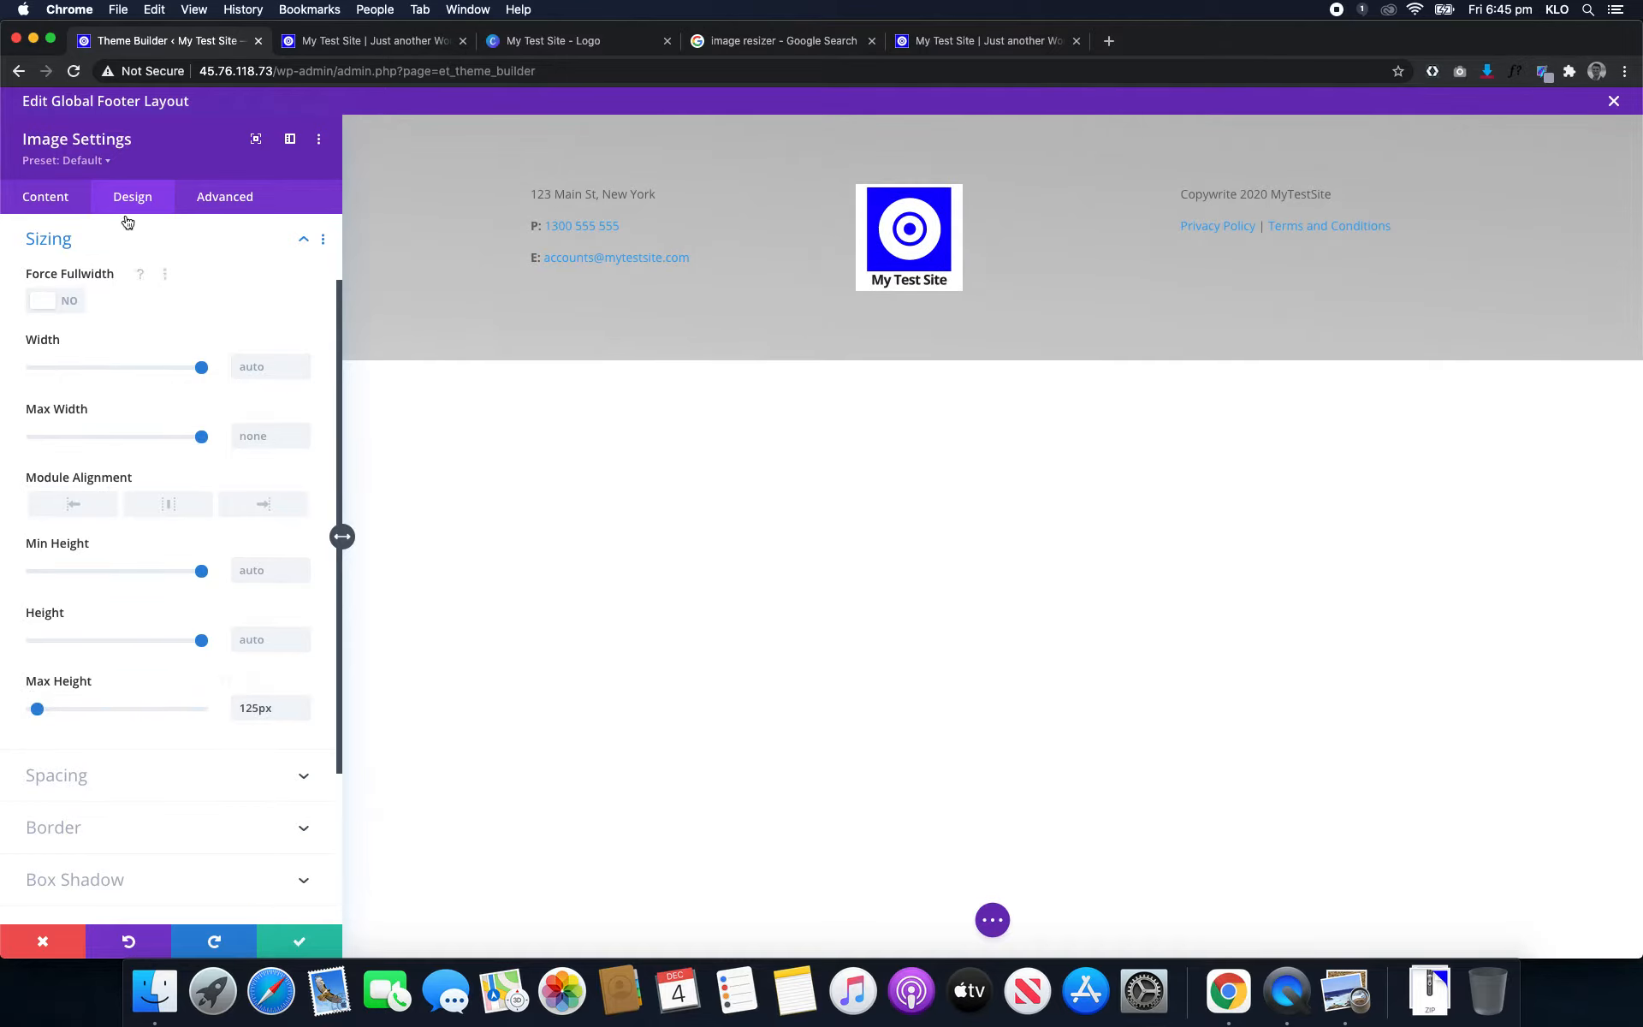
pyautogui.click(104, 239)
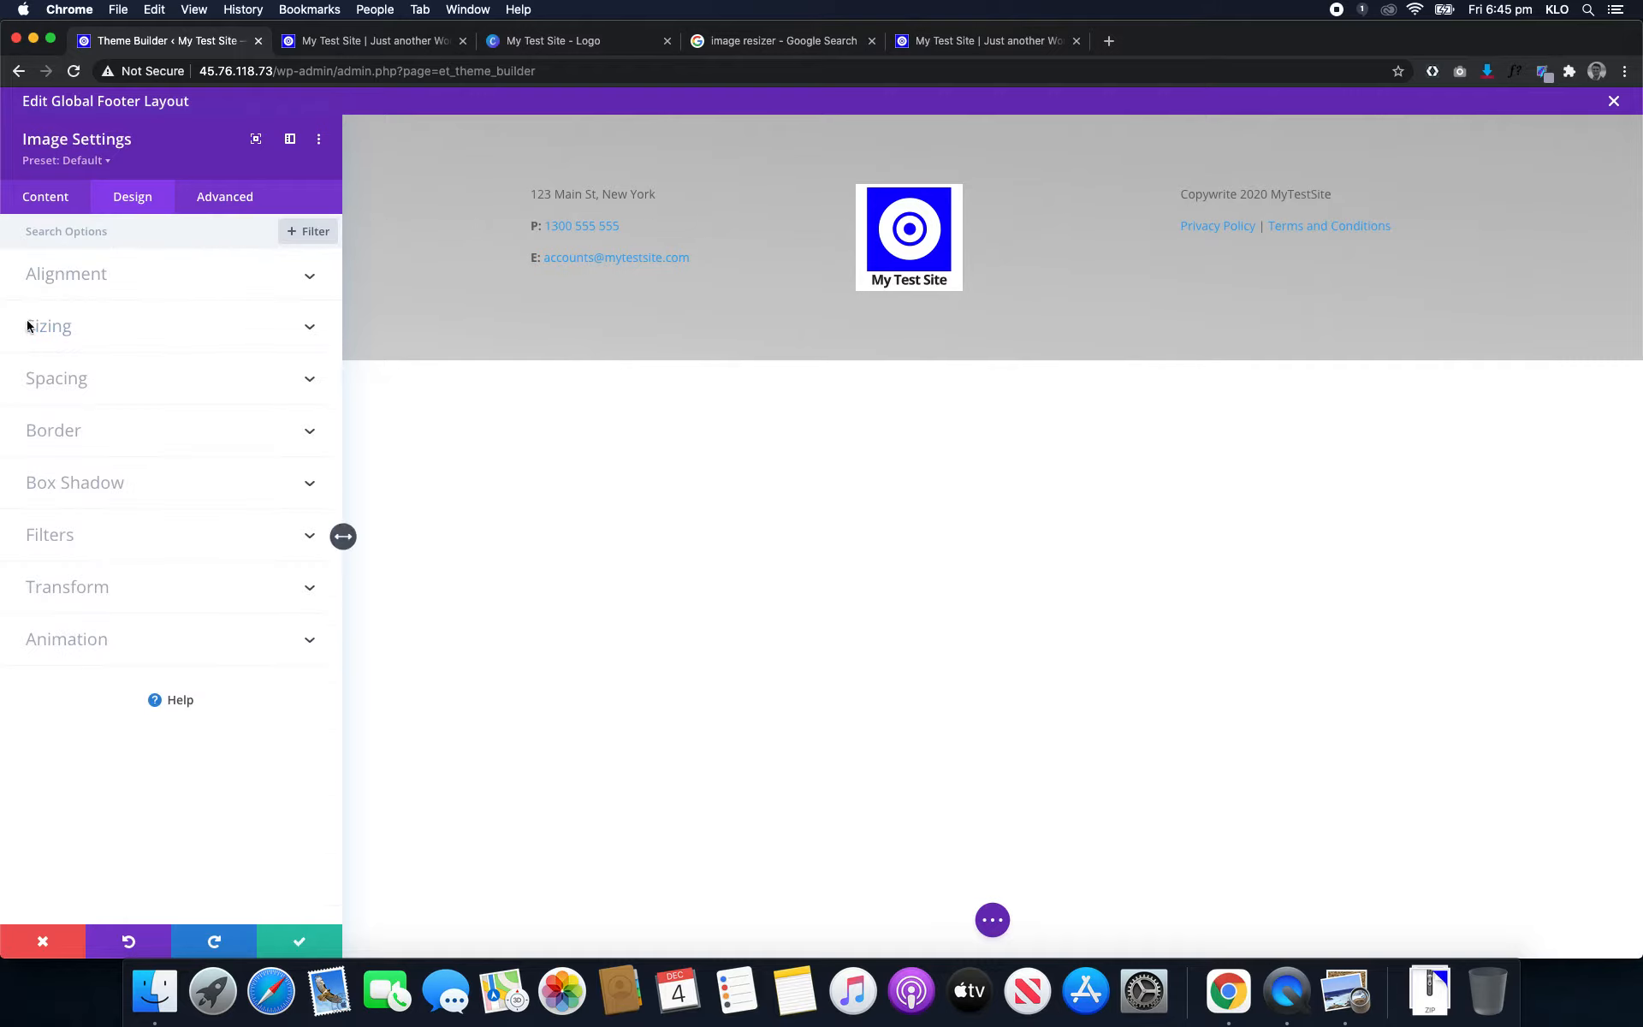
# - Centre the logo, save its settings, and trim the section's bottom padding
pyautogui.click(48, 201)
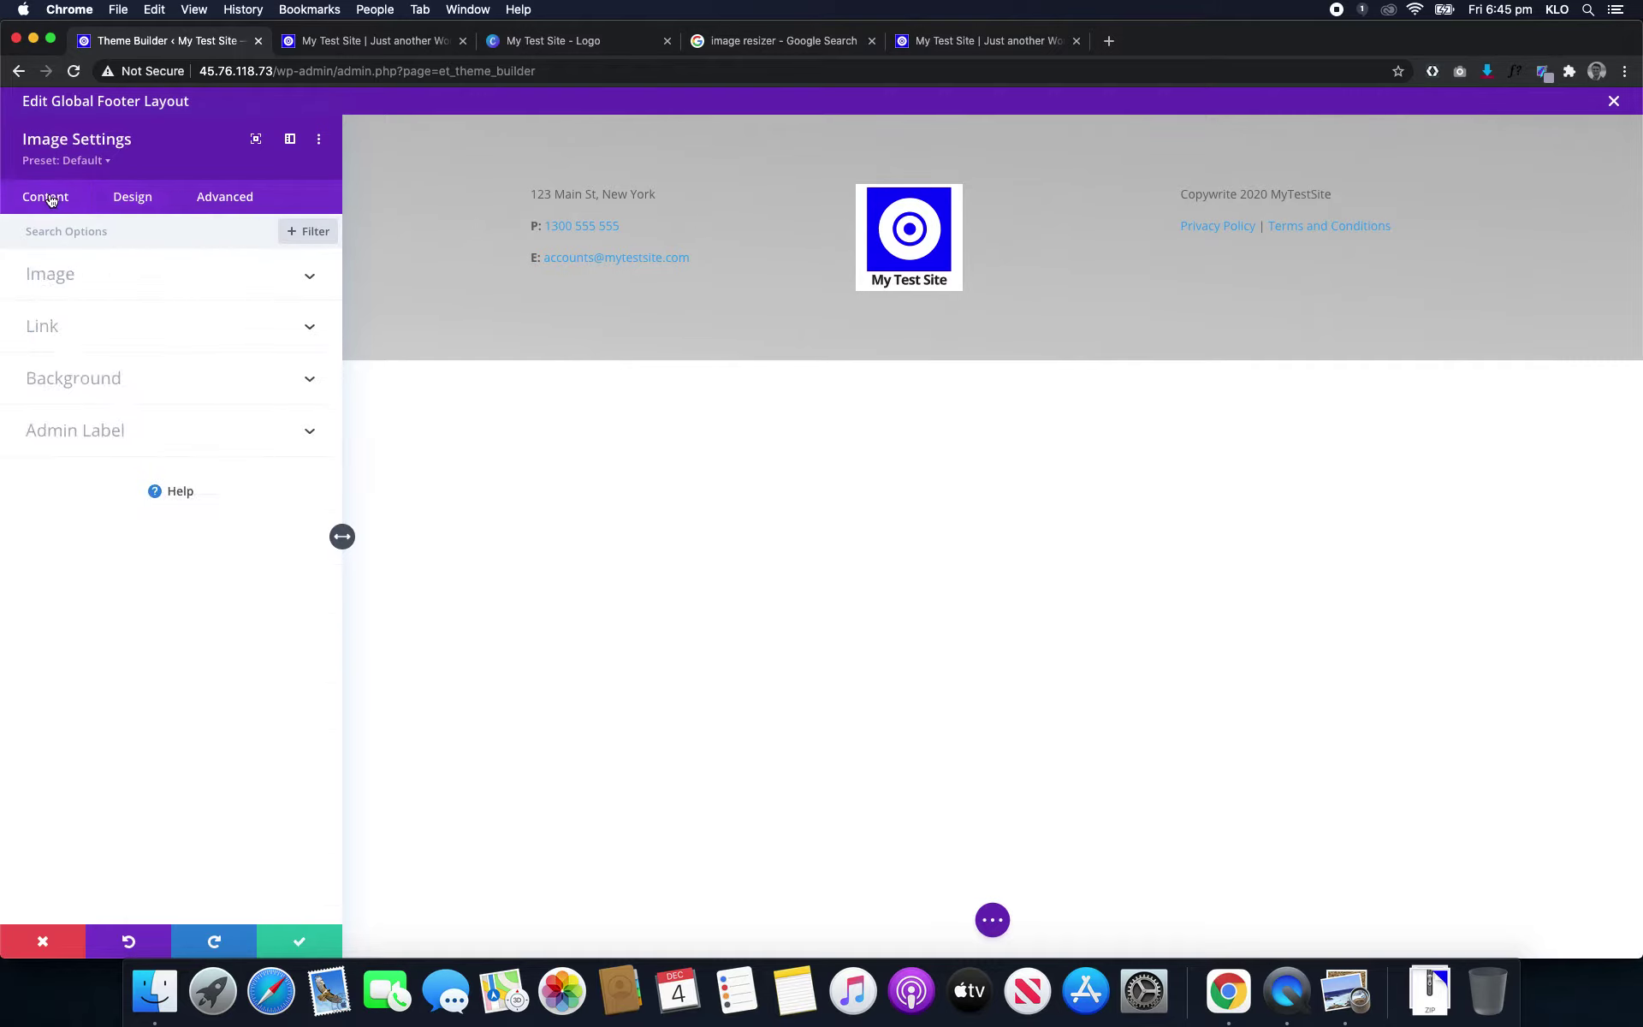
pyautogui.click(154, 197)
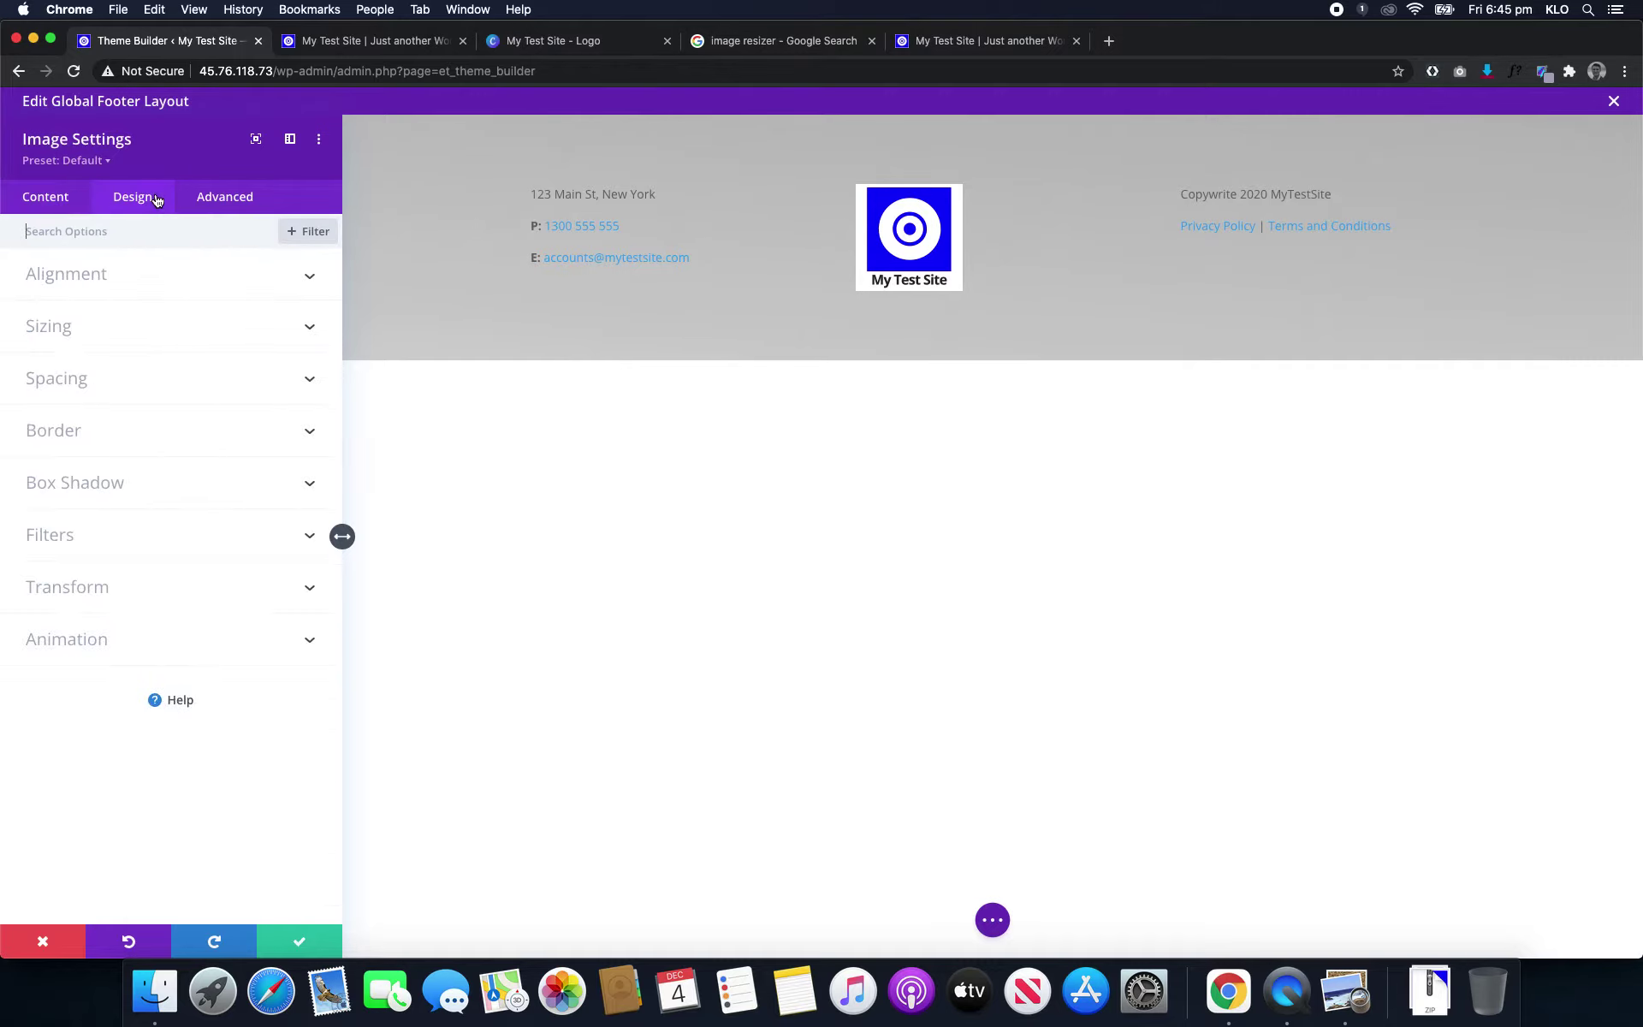
pyautogui.click(84, 285)
pyautogui.click(169, 334)
pyautogui.click(299, 940)
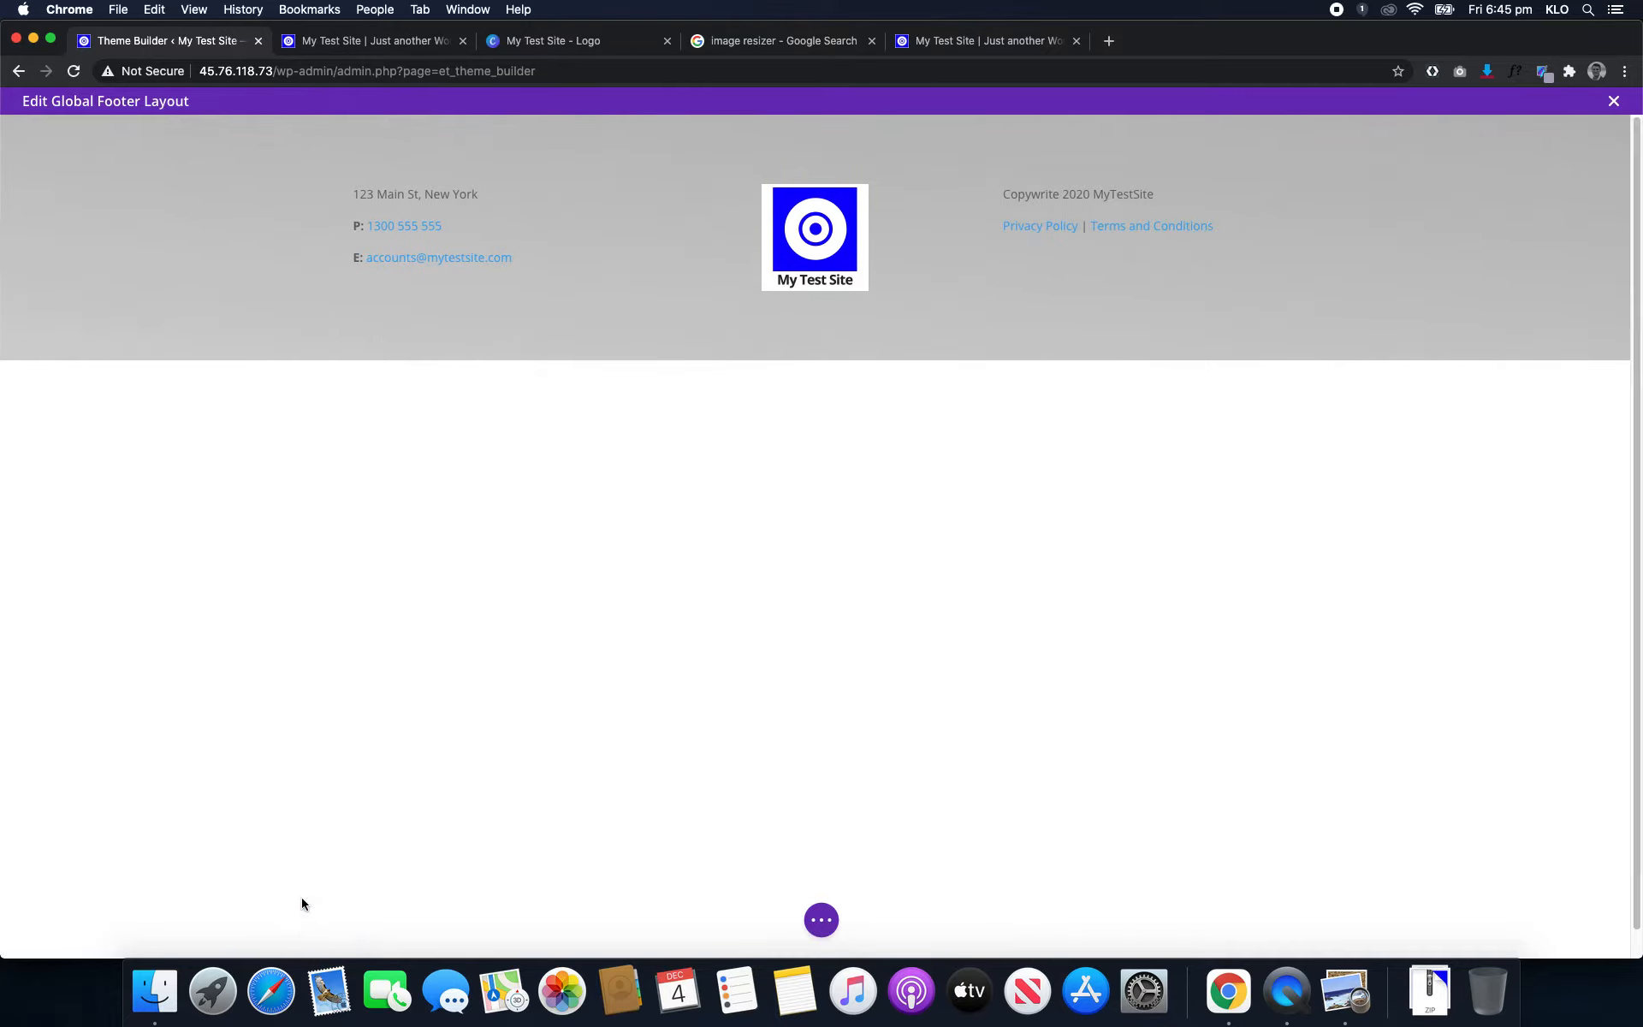
pyautogui.moveTo(539, 165)
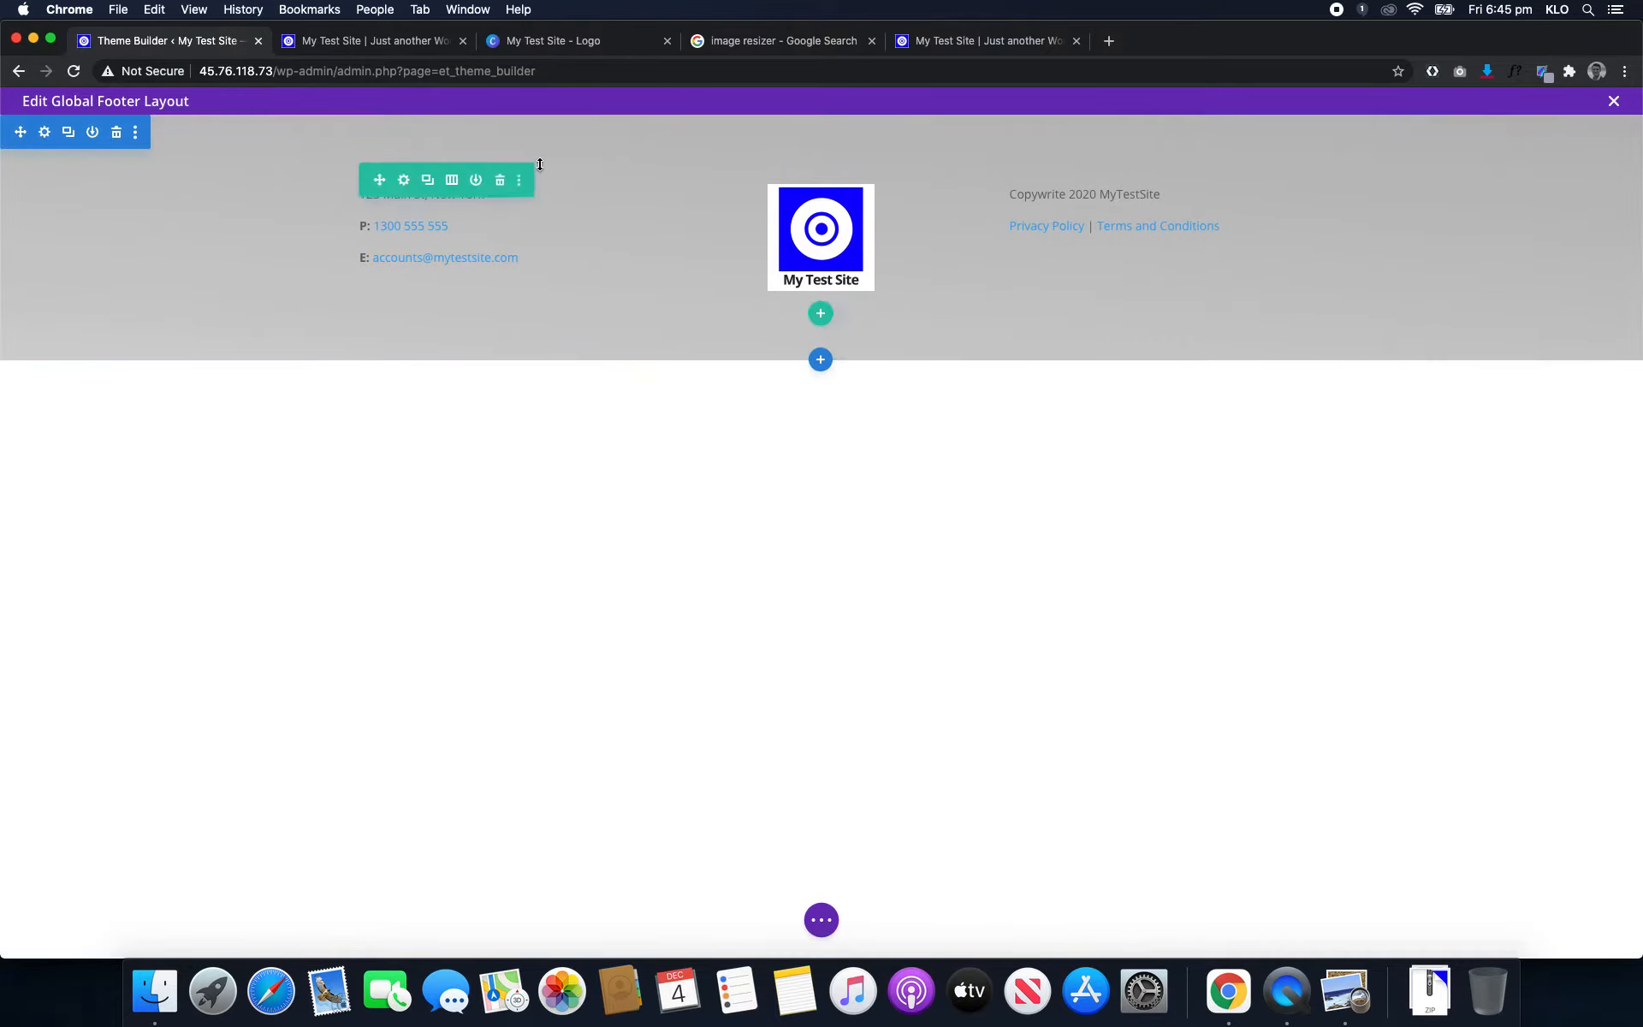
pyautogui.scroll(-1, 579, 103)
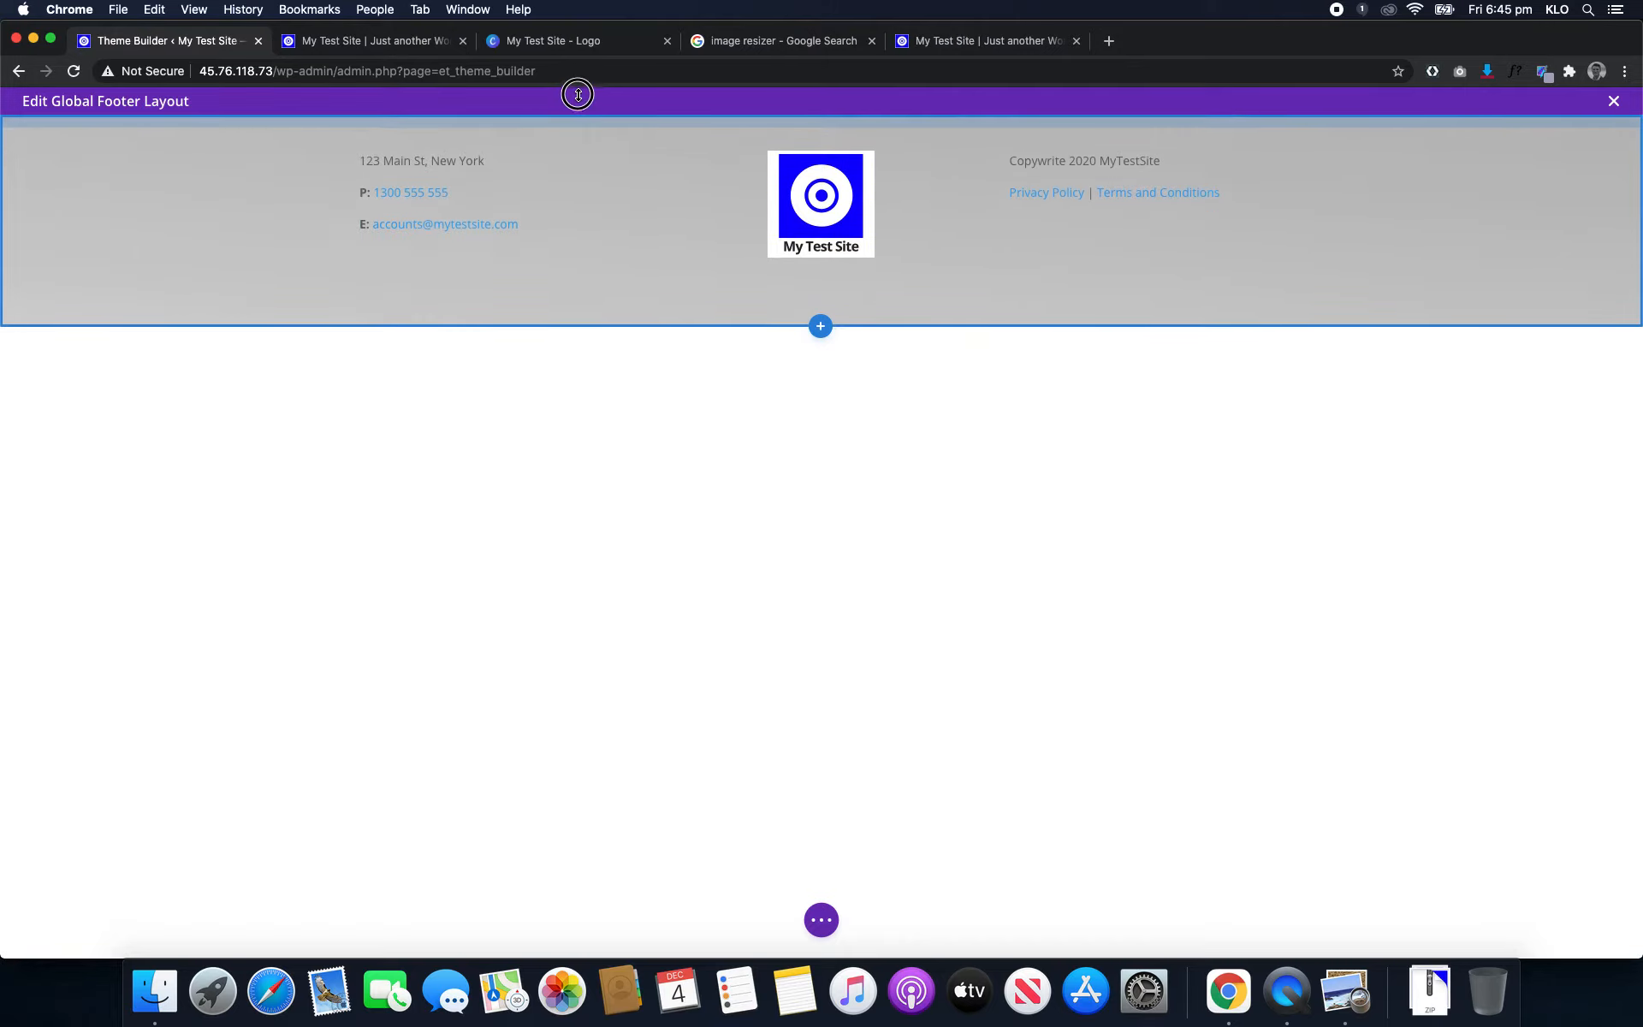
pyautogui.moveTo(605, 295)
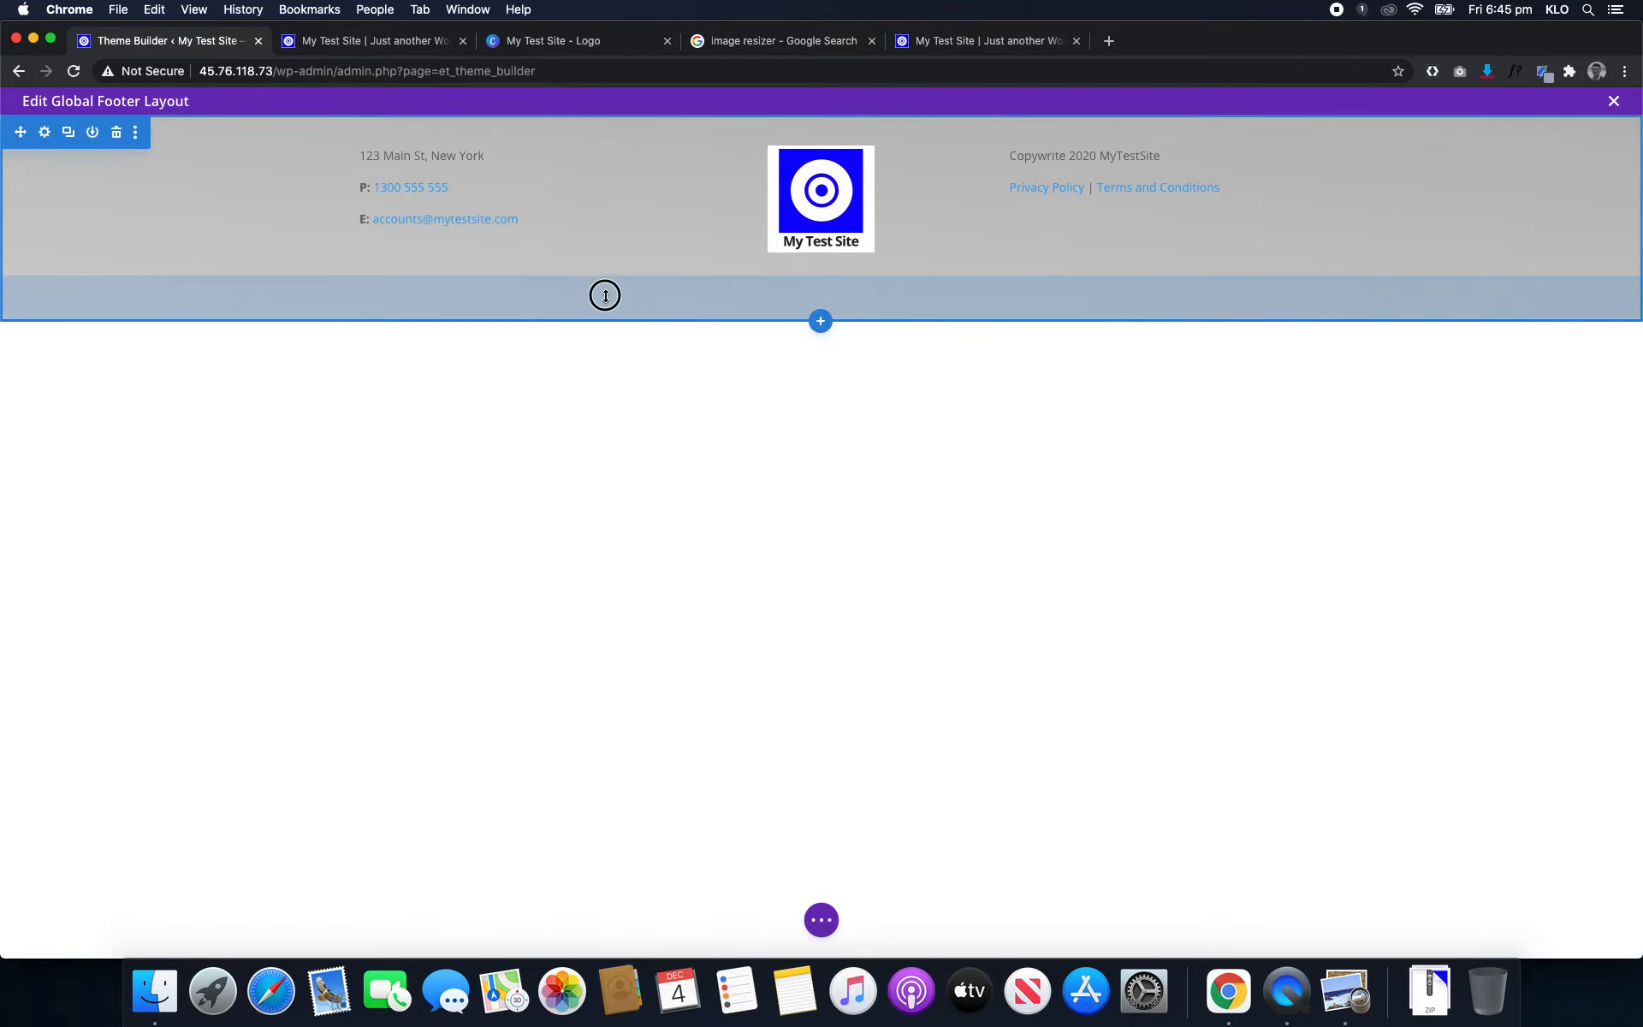
pyautogui.moveTo(605, 296); pyautogui.dragTo(608, 236)
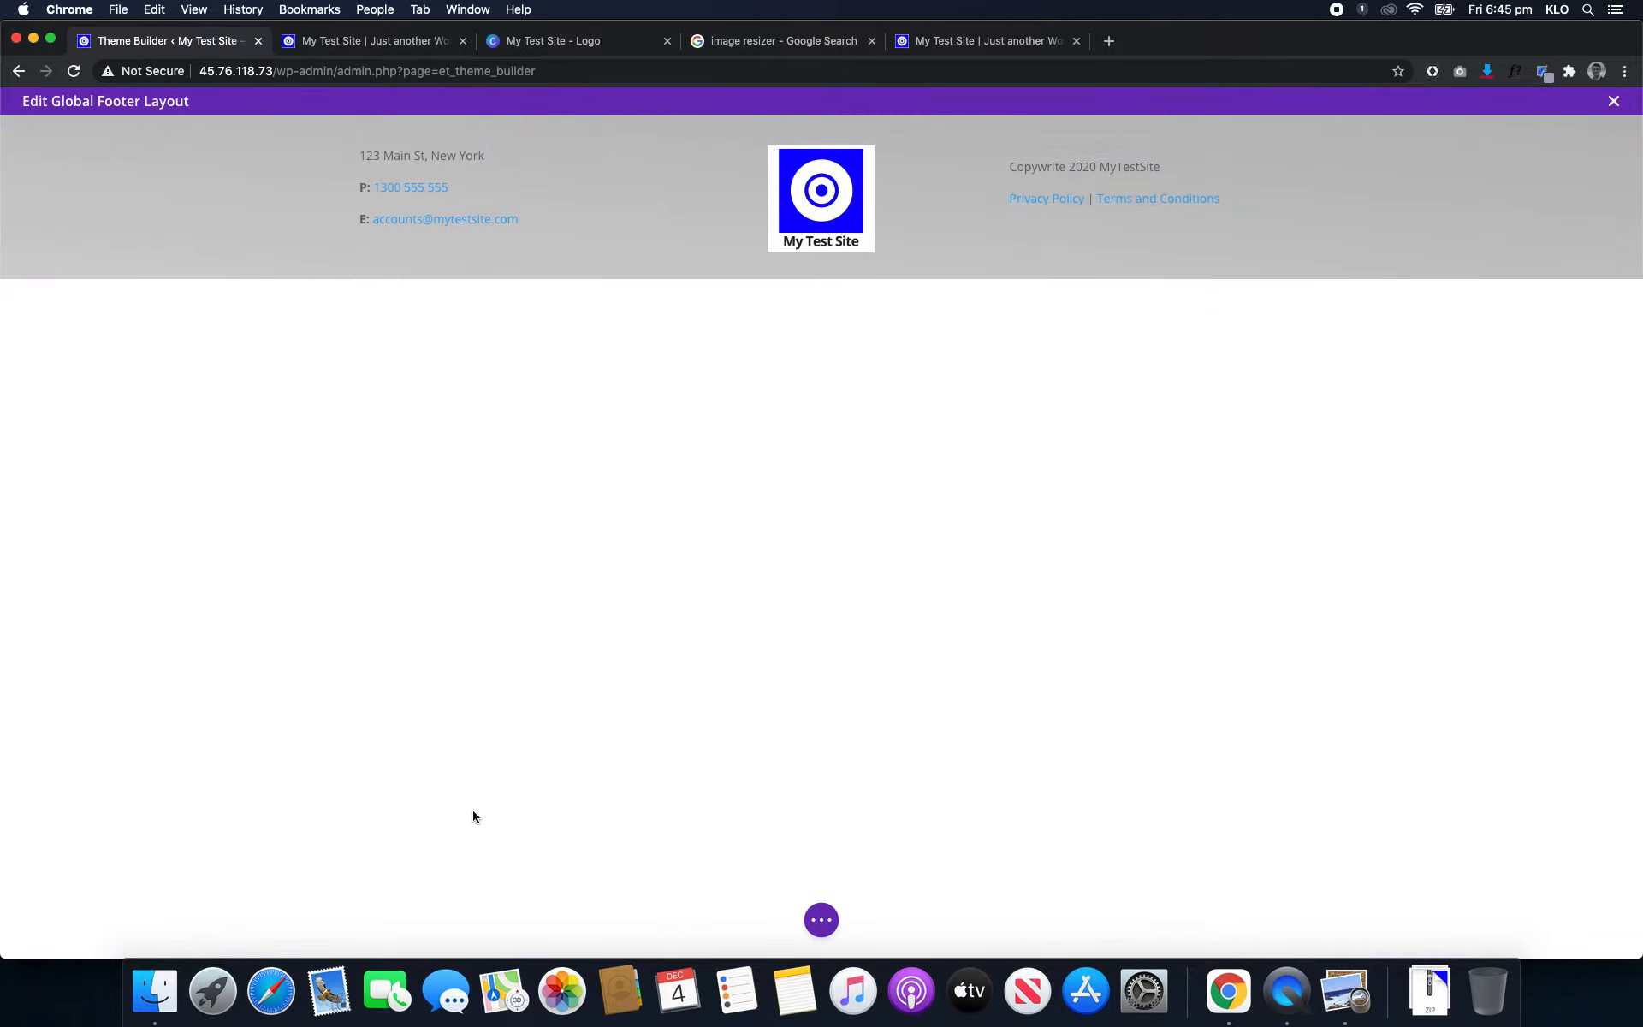
# - Switch the footer preview to tablet view and bring up the logo's settings
pyautogui.click(821, 919)
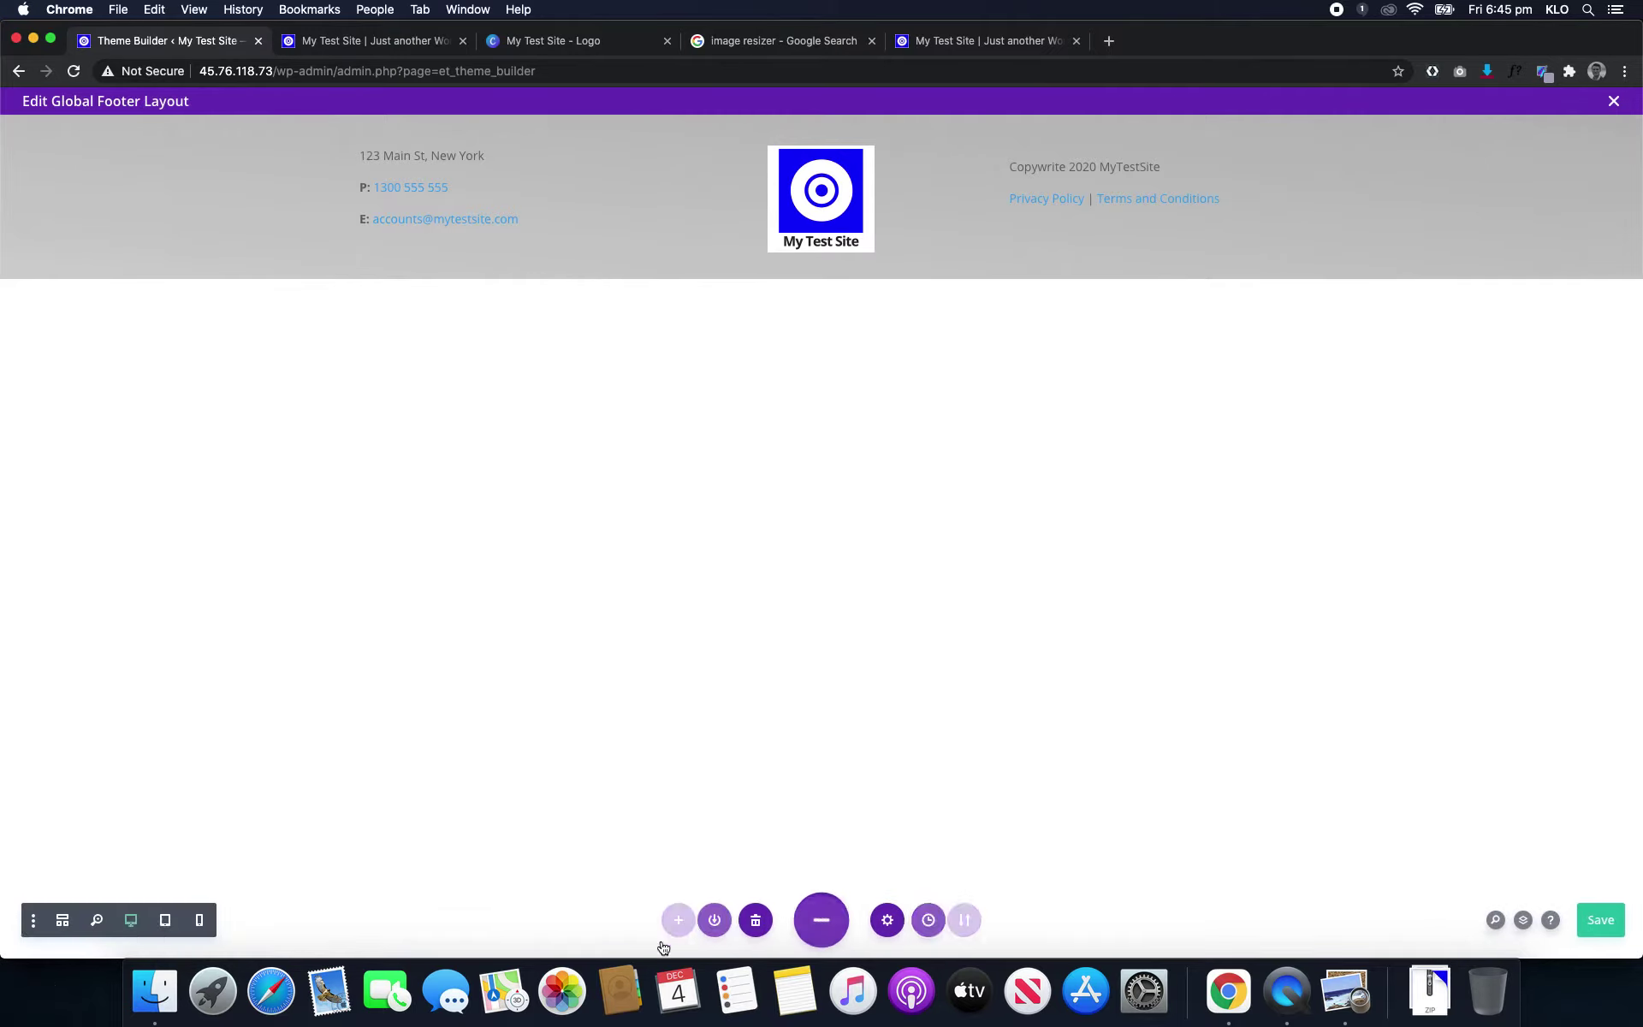
pyautogui.click(167, 919)
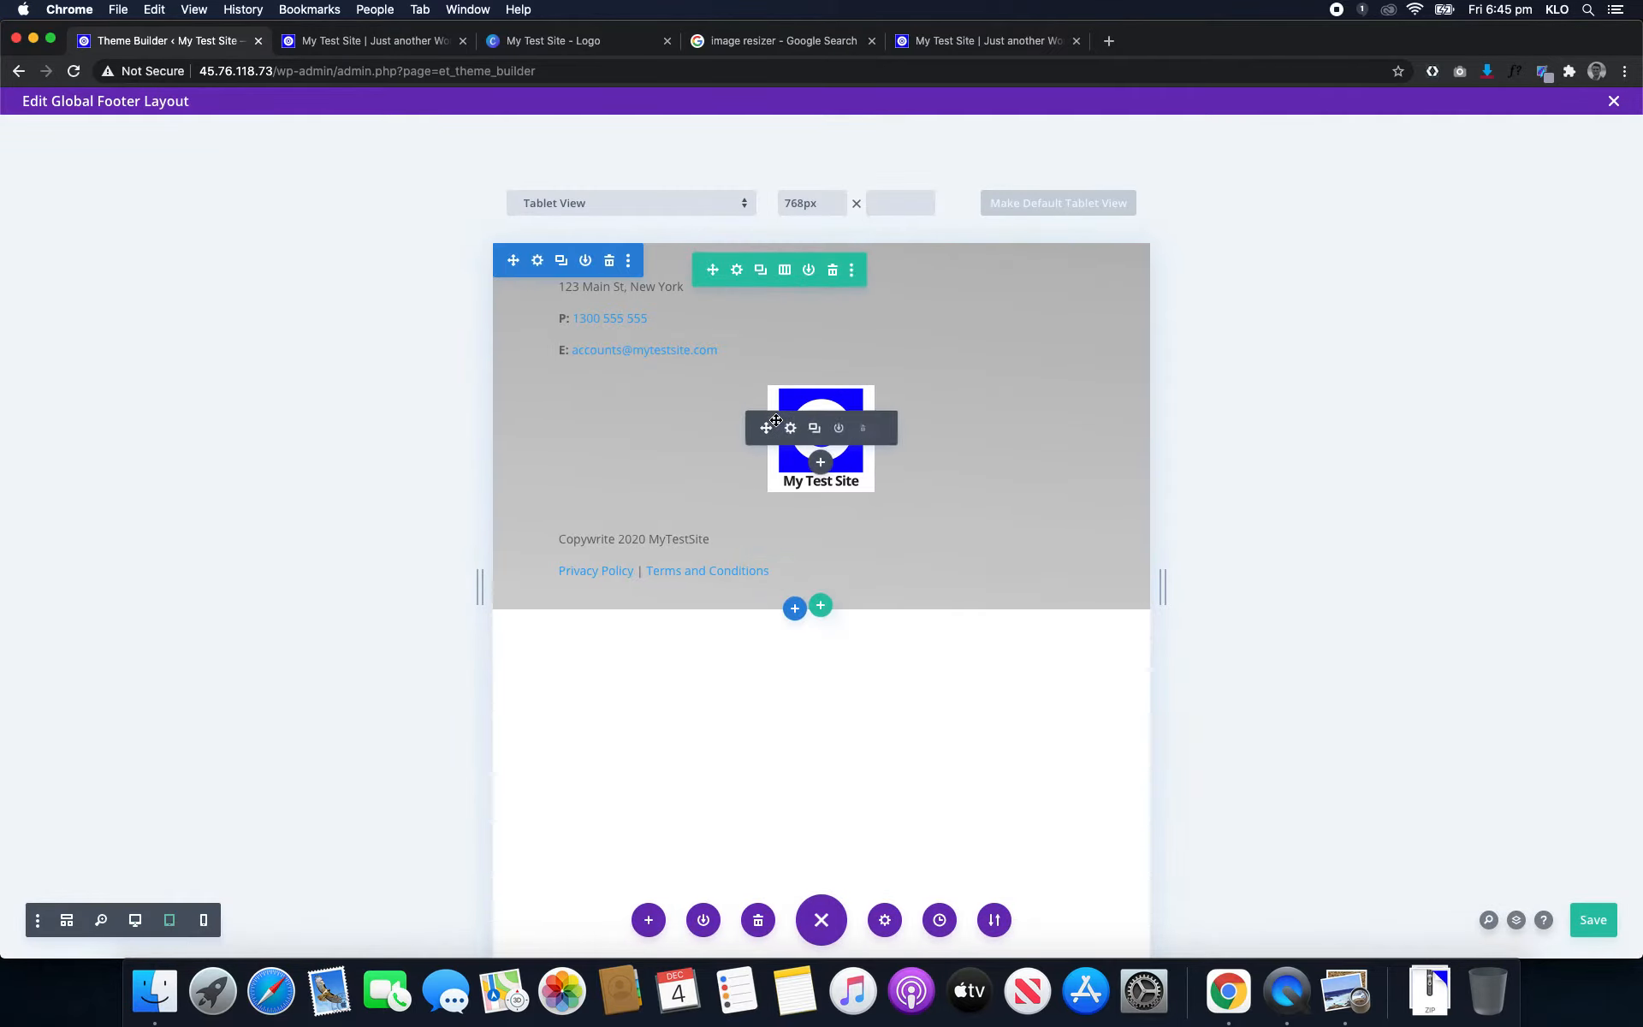
pyautogui.click(794, 430)
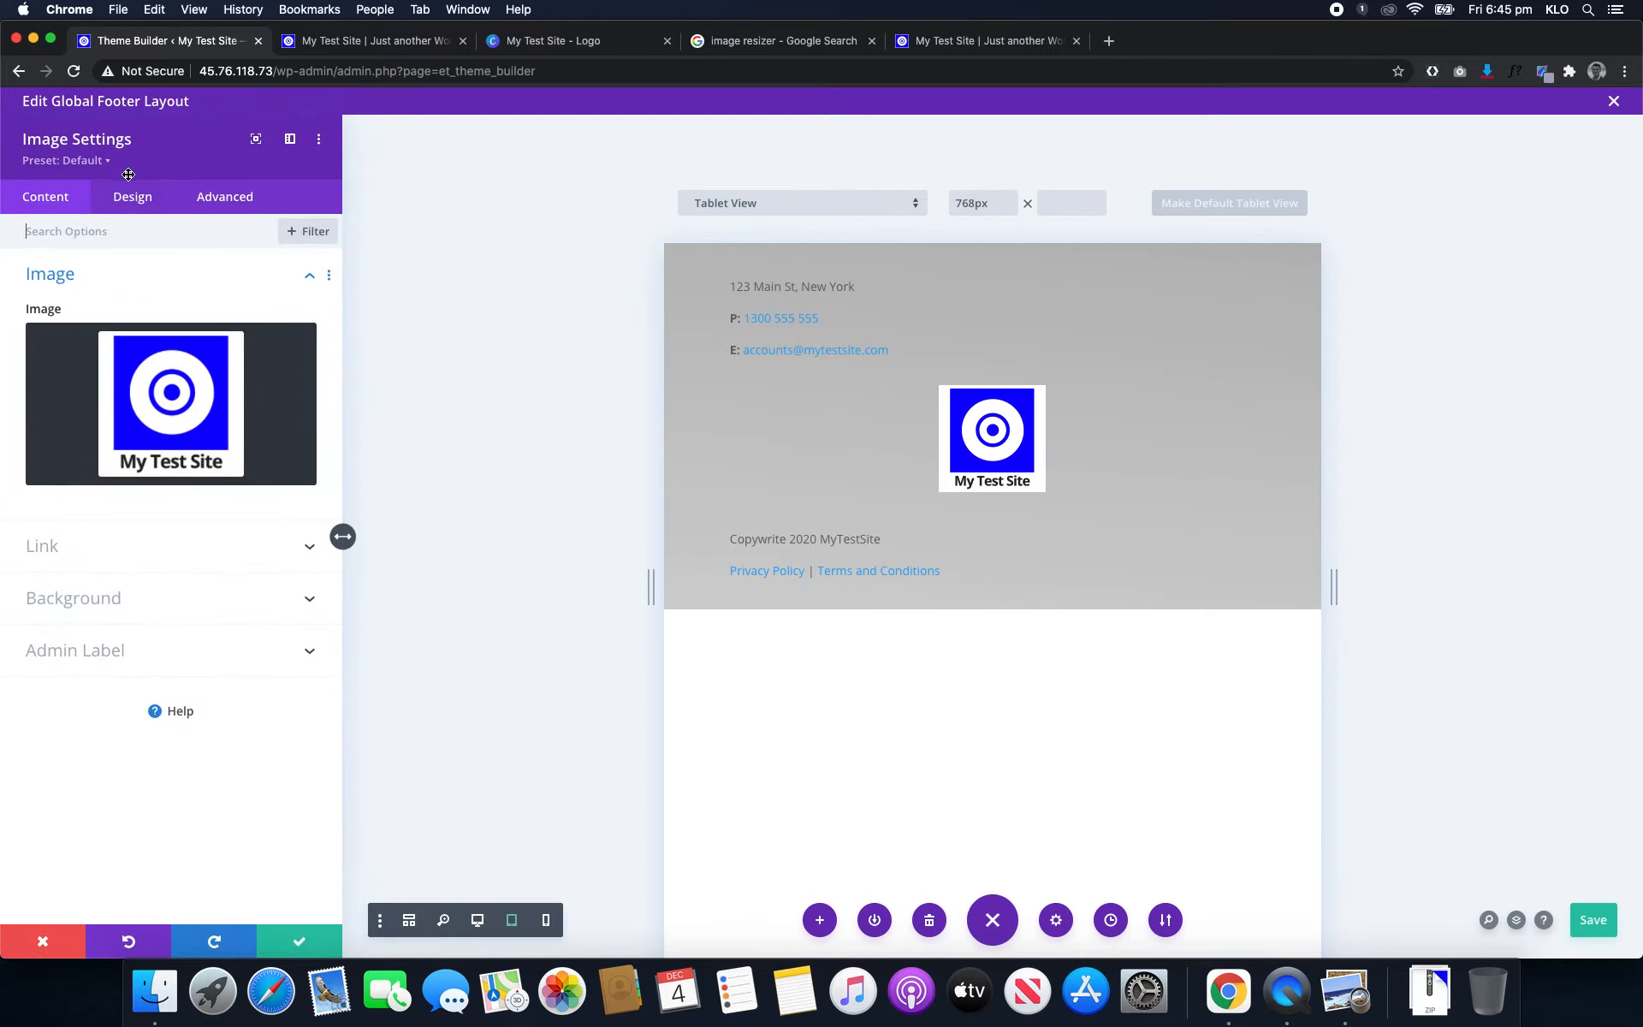
pyautogui.click(288, 141)
# - Enable responsive alignment and left-align the logo on tablets, then save
pyautogui.click(132, 199)
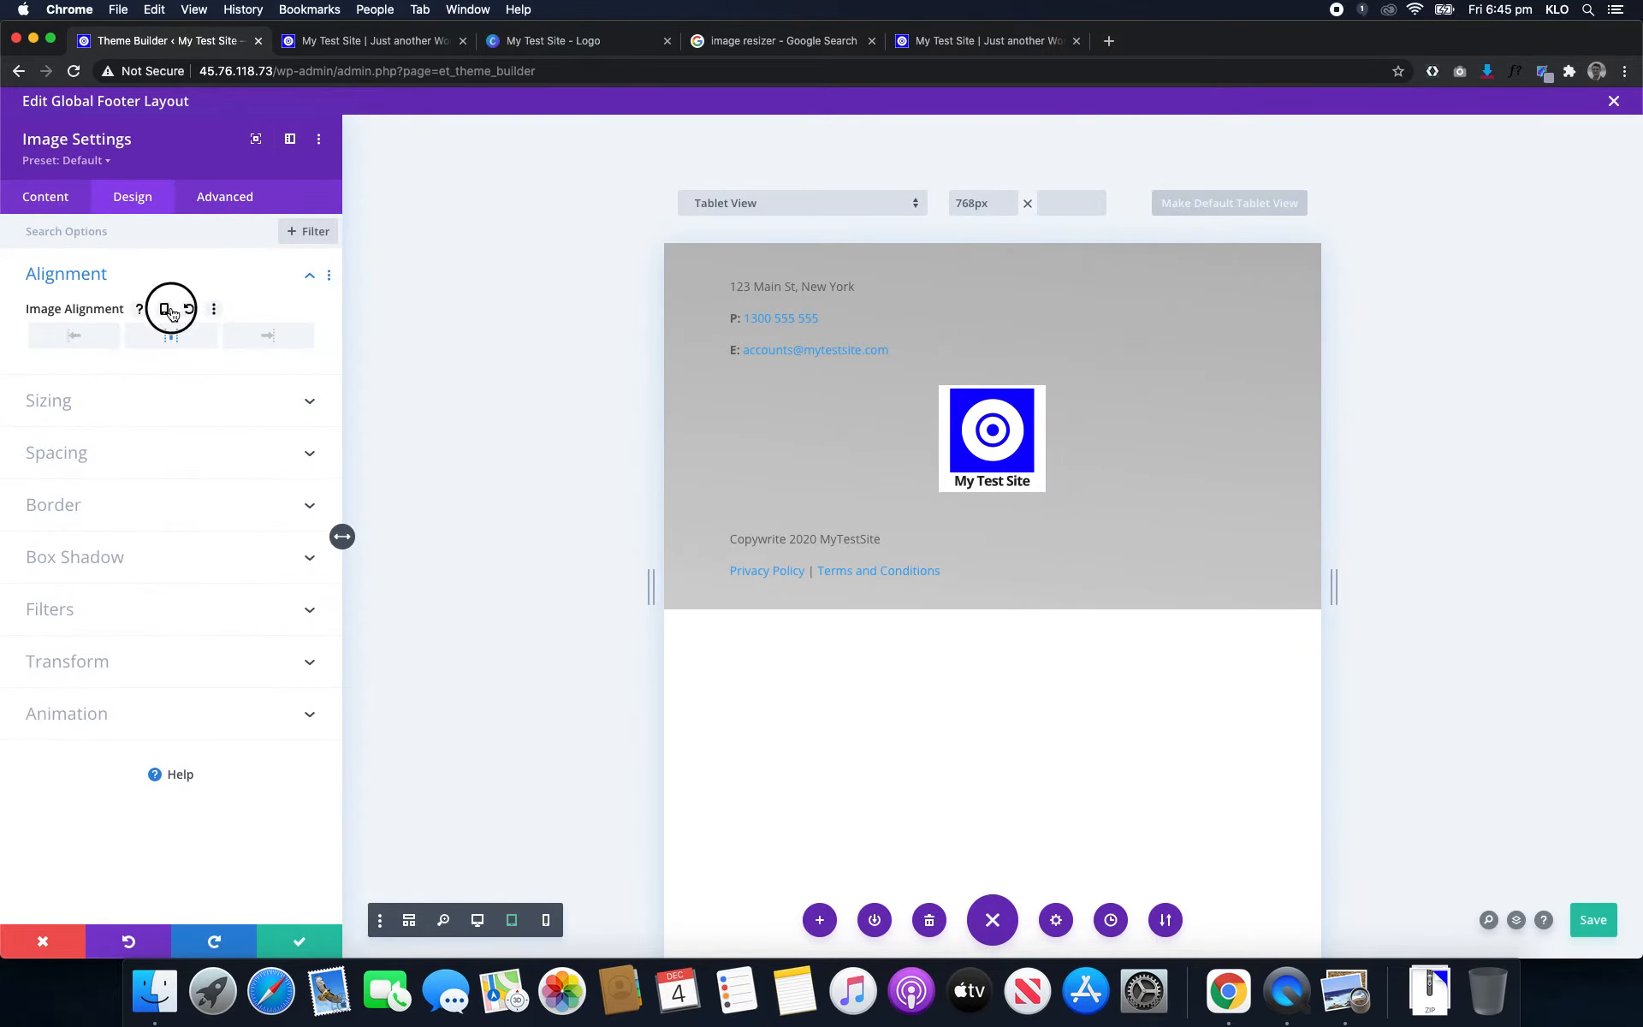
pyautogui.click(166, 312)
pyautogui.click(77, 390)
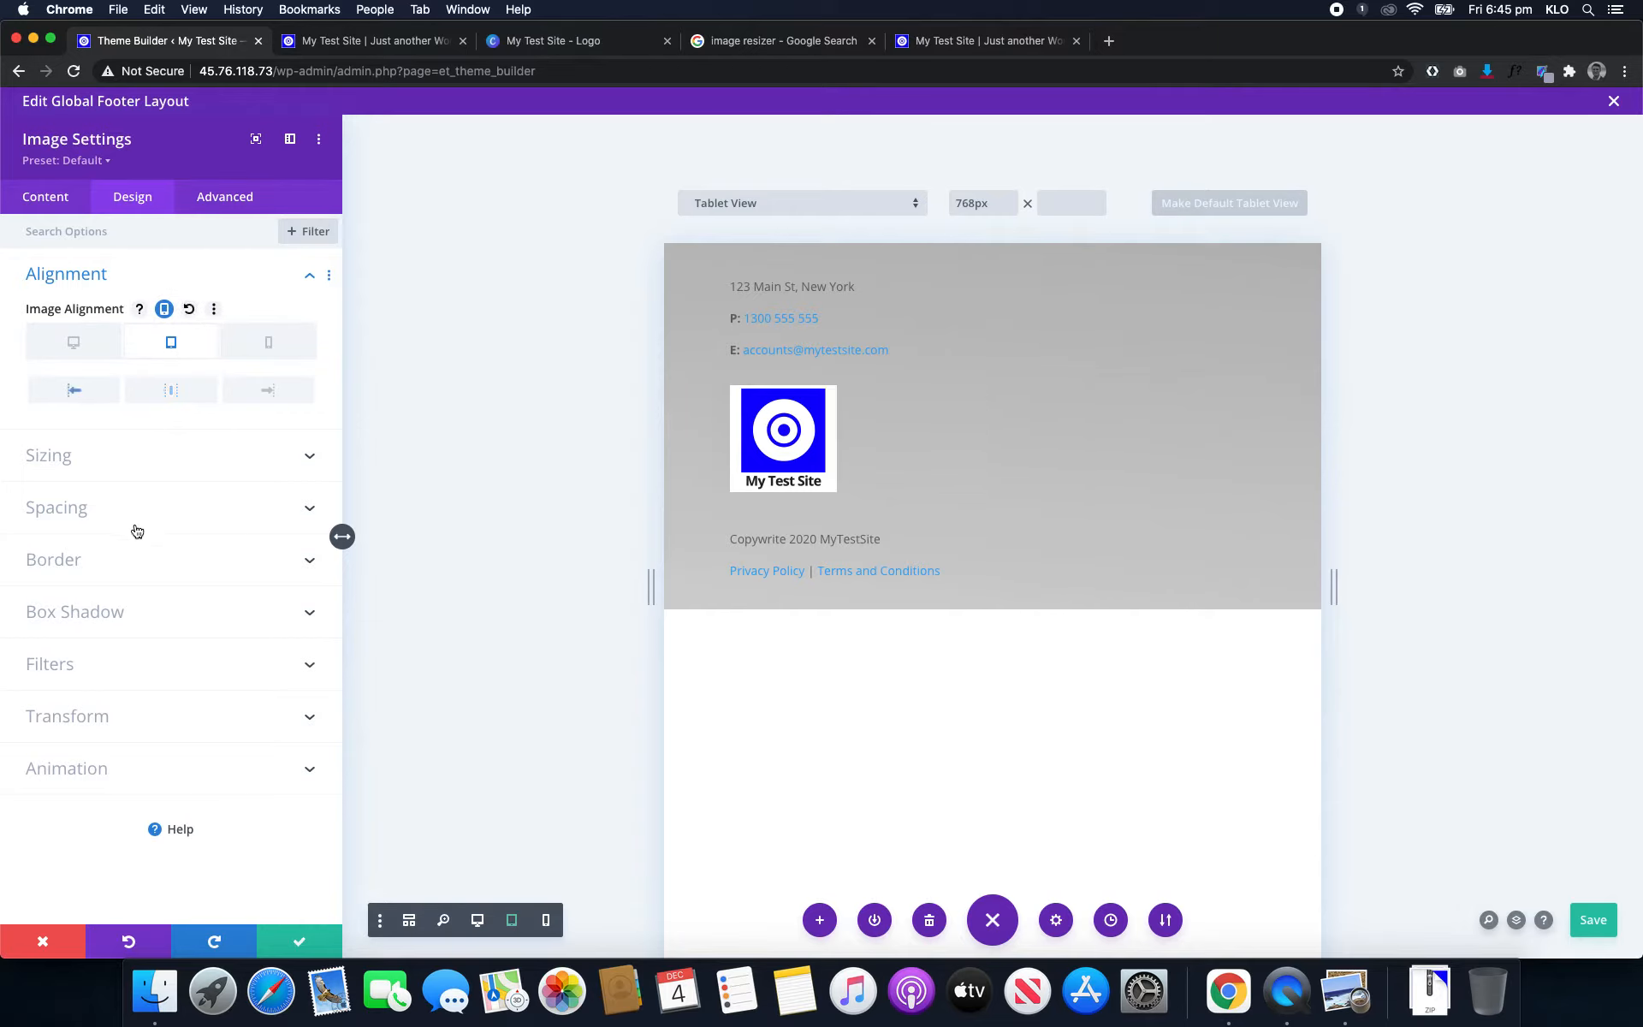
pyautogui.click(308, 943)
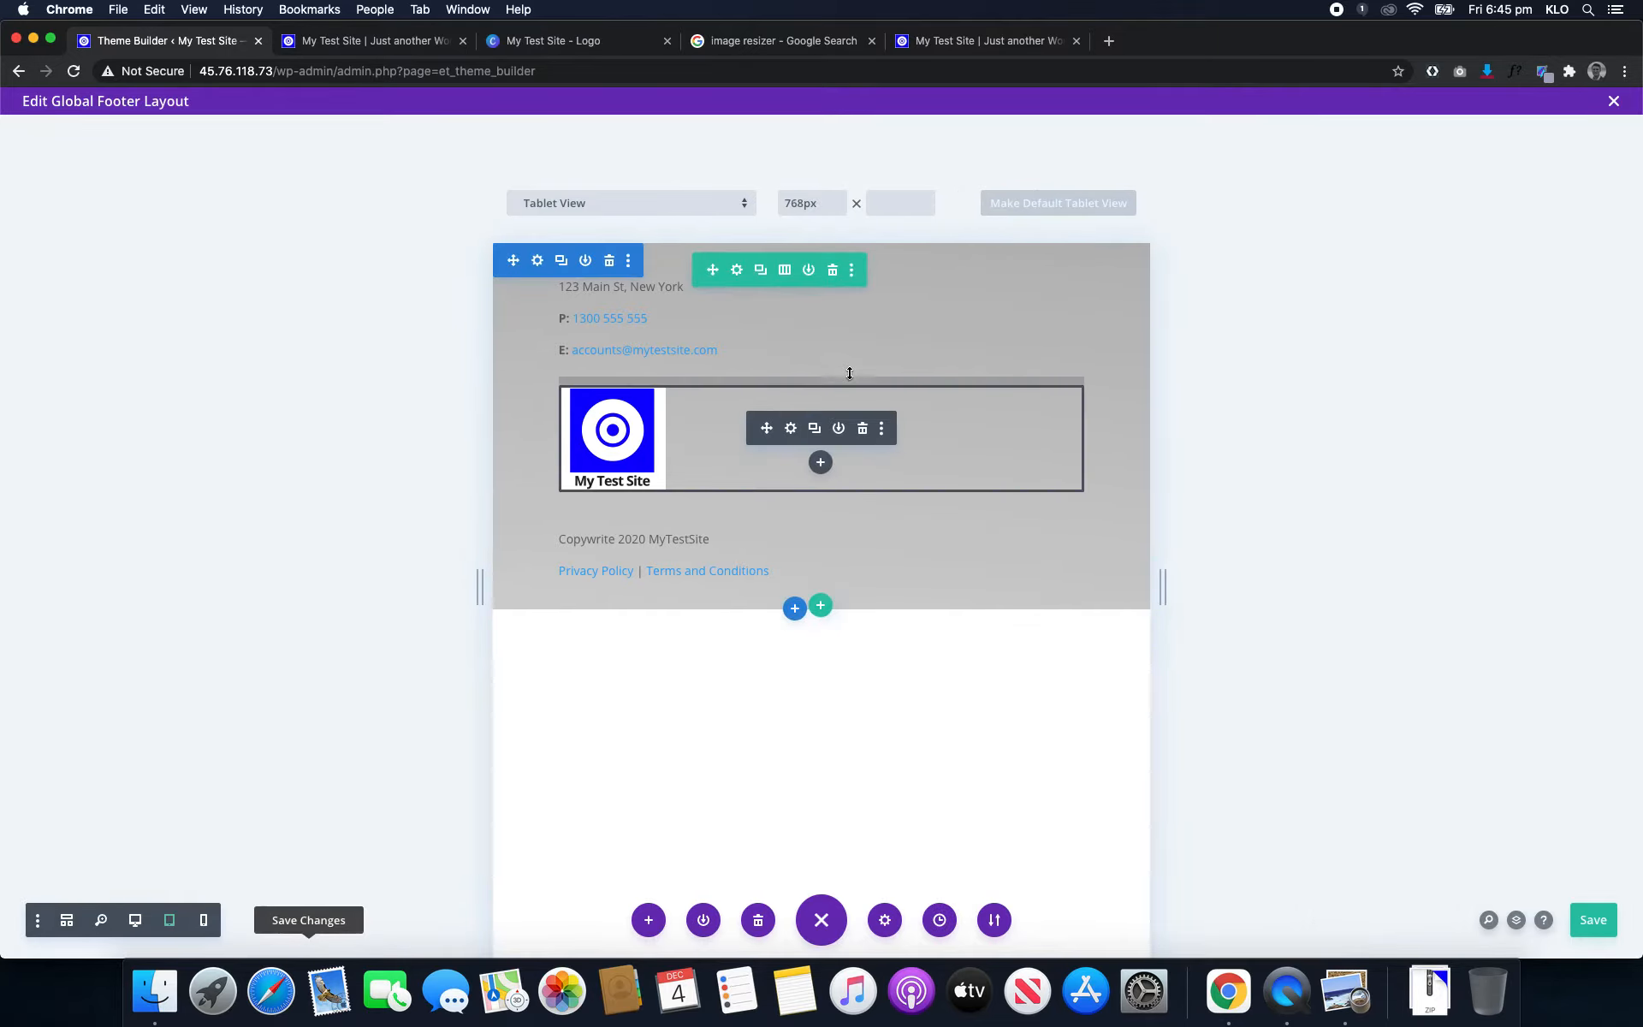
# - Make the address module's text slightly larger and its text and links white
pyautogui.click(789, 319)
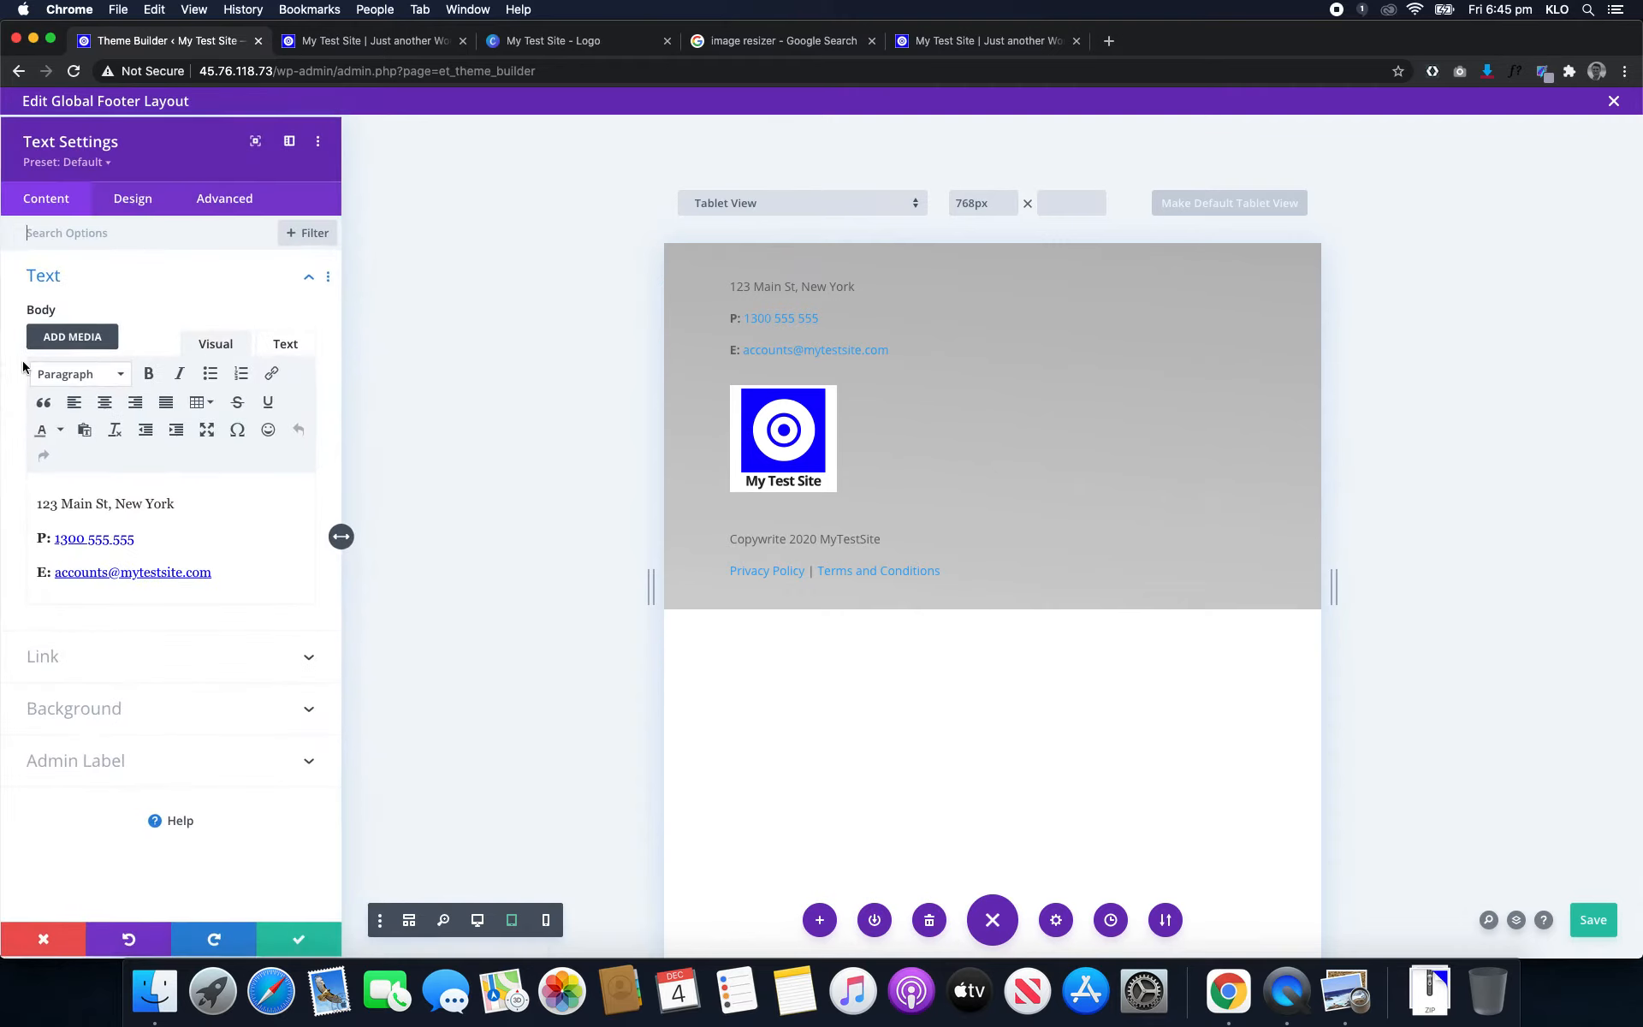
pyautogui.click(133, 196)
pyautogui.click(100, 285)
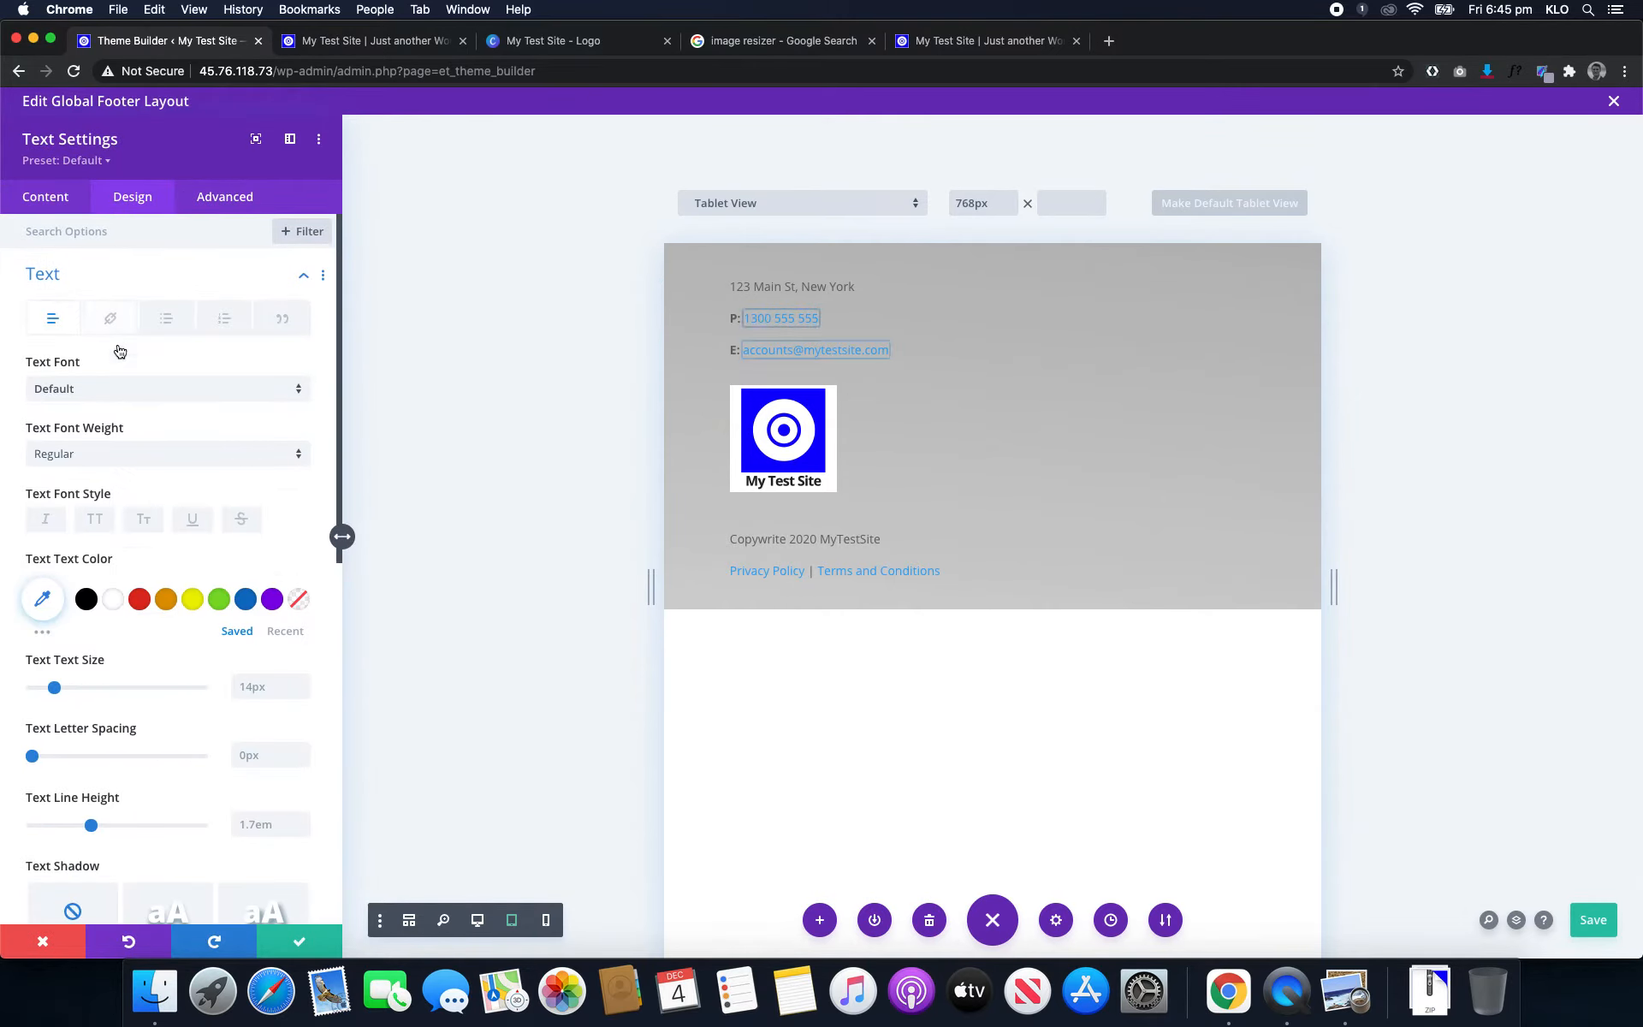
pyautogui.click(306, 682)
pyautogui.click(305, 683)
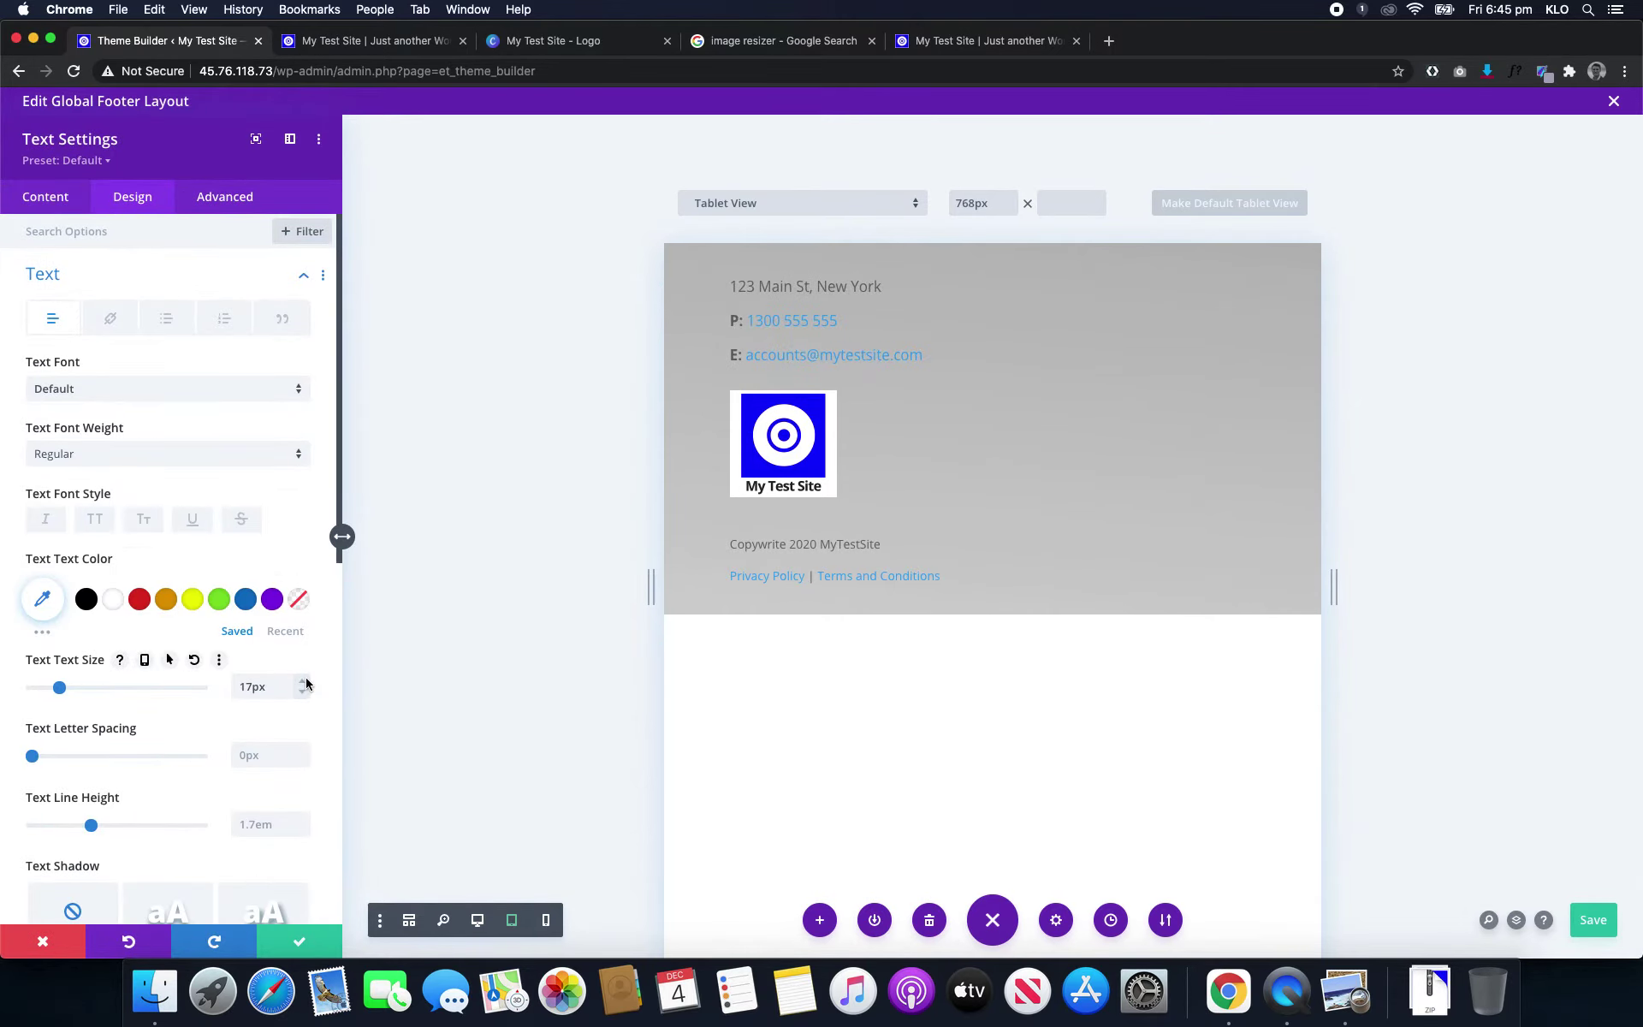
pyautogui.click(112, 604)
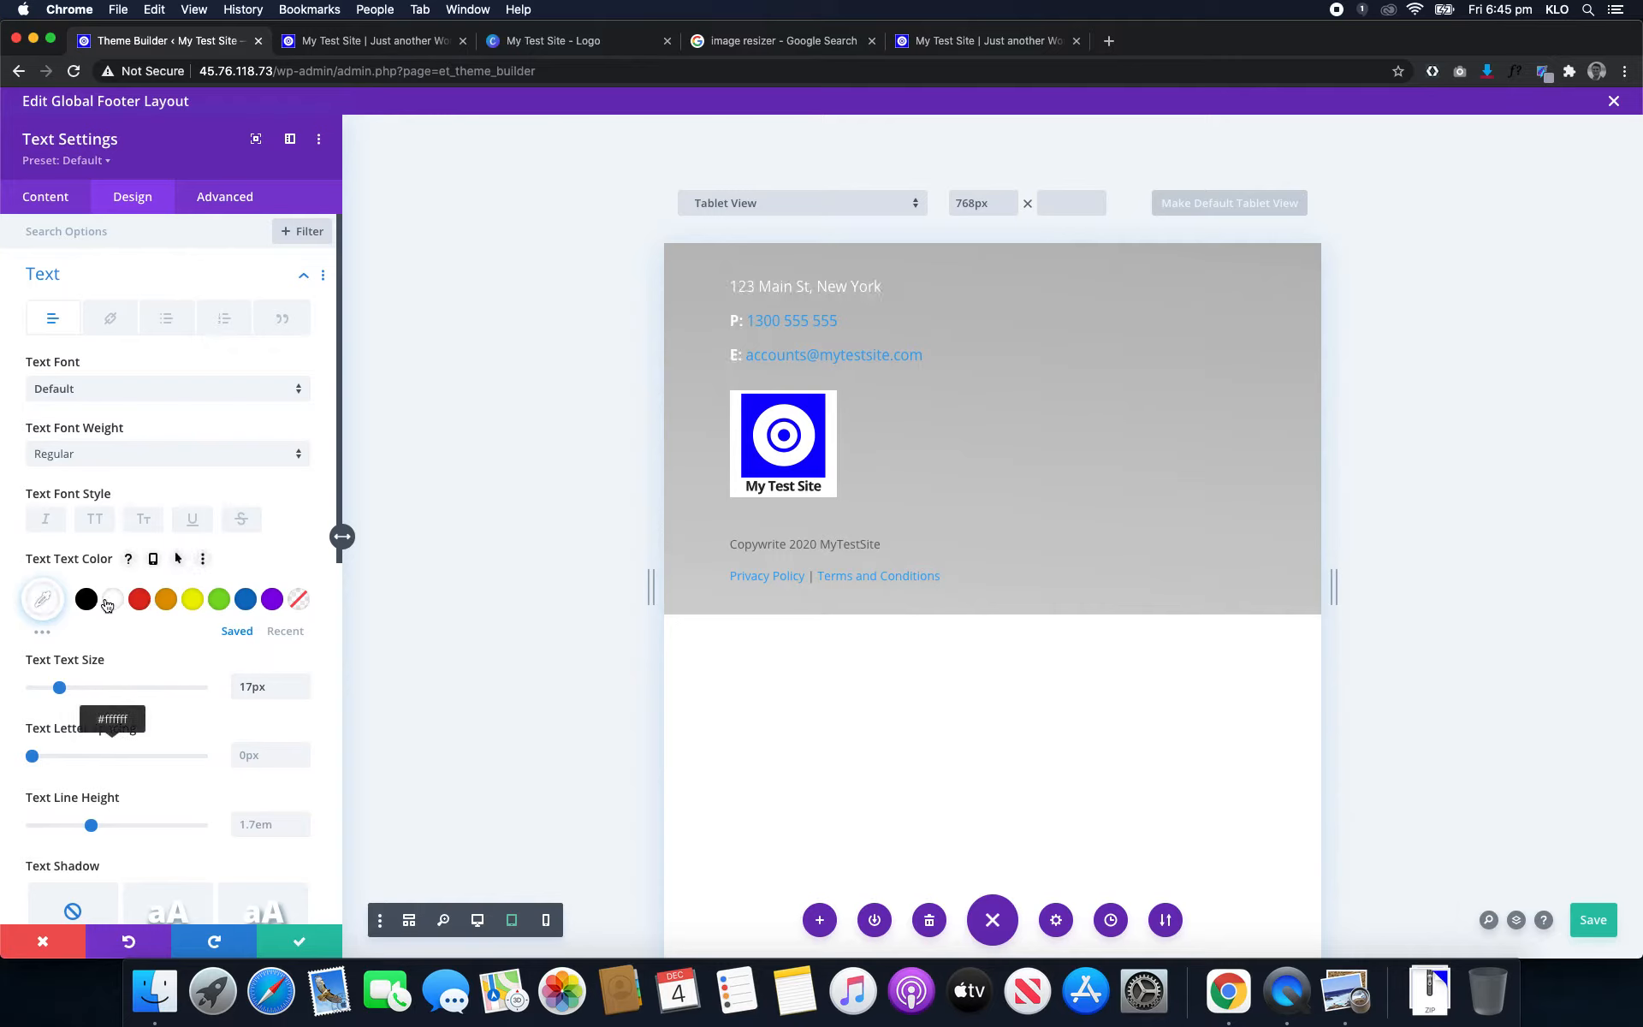
pyautogui.click(106, 320)
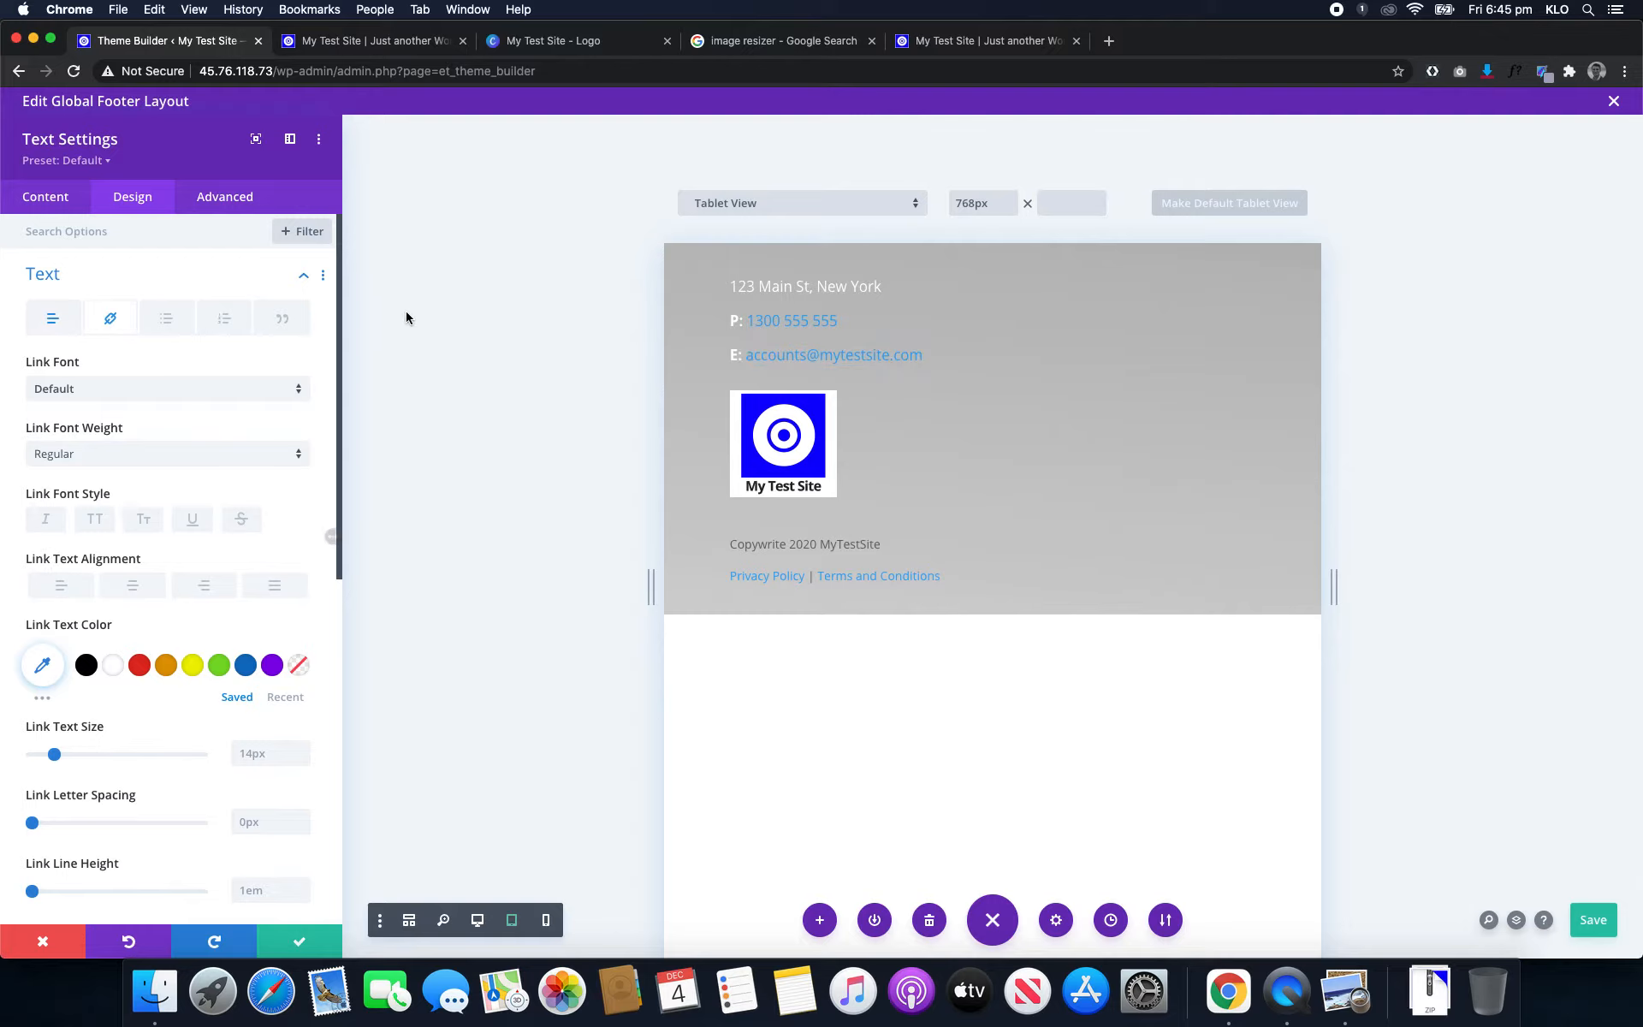
pyautogui.click(113, 666)
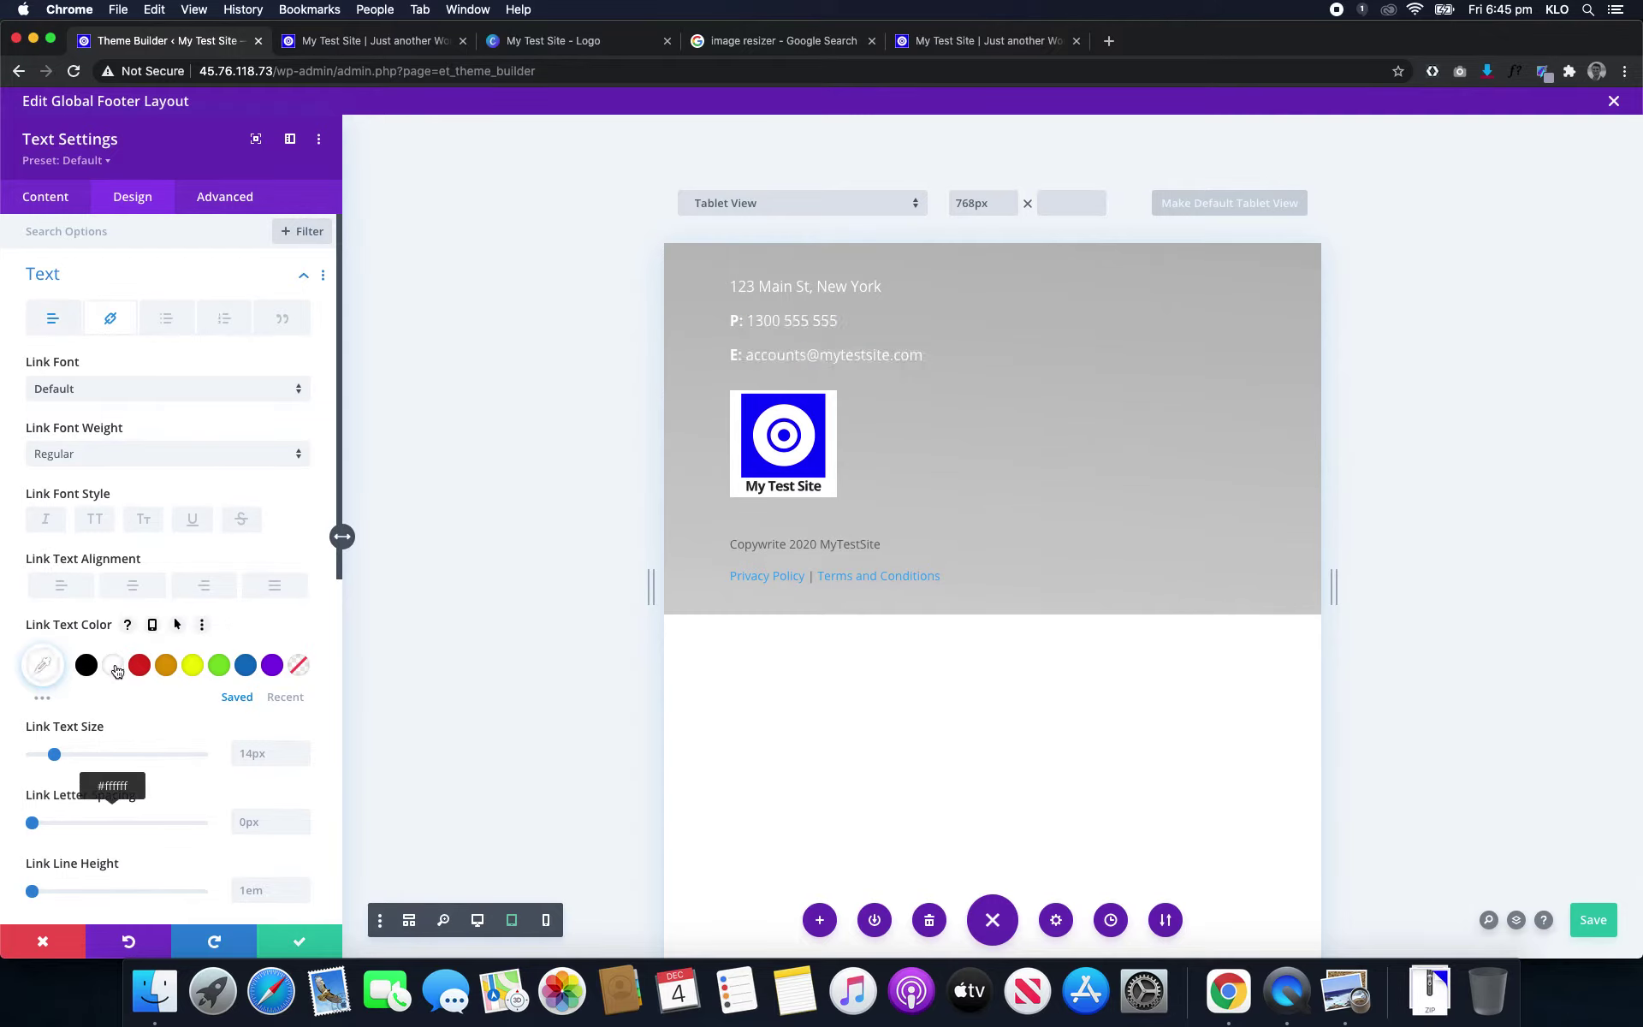
pyautogui.click(302, 943)
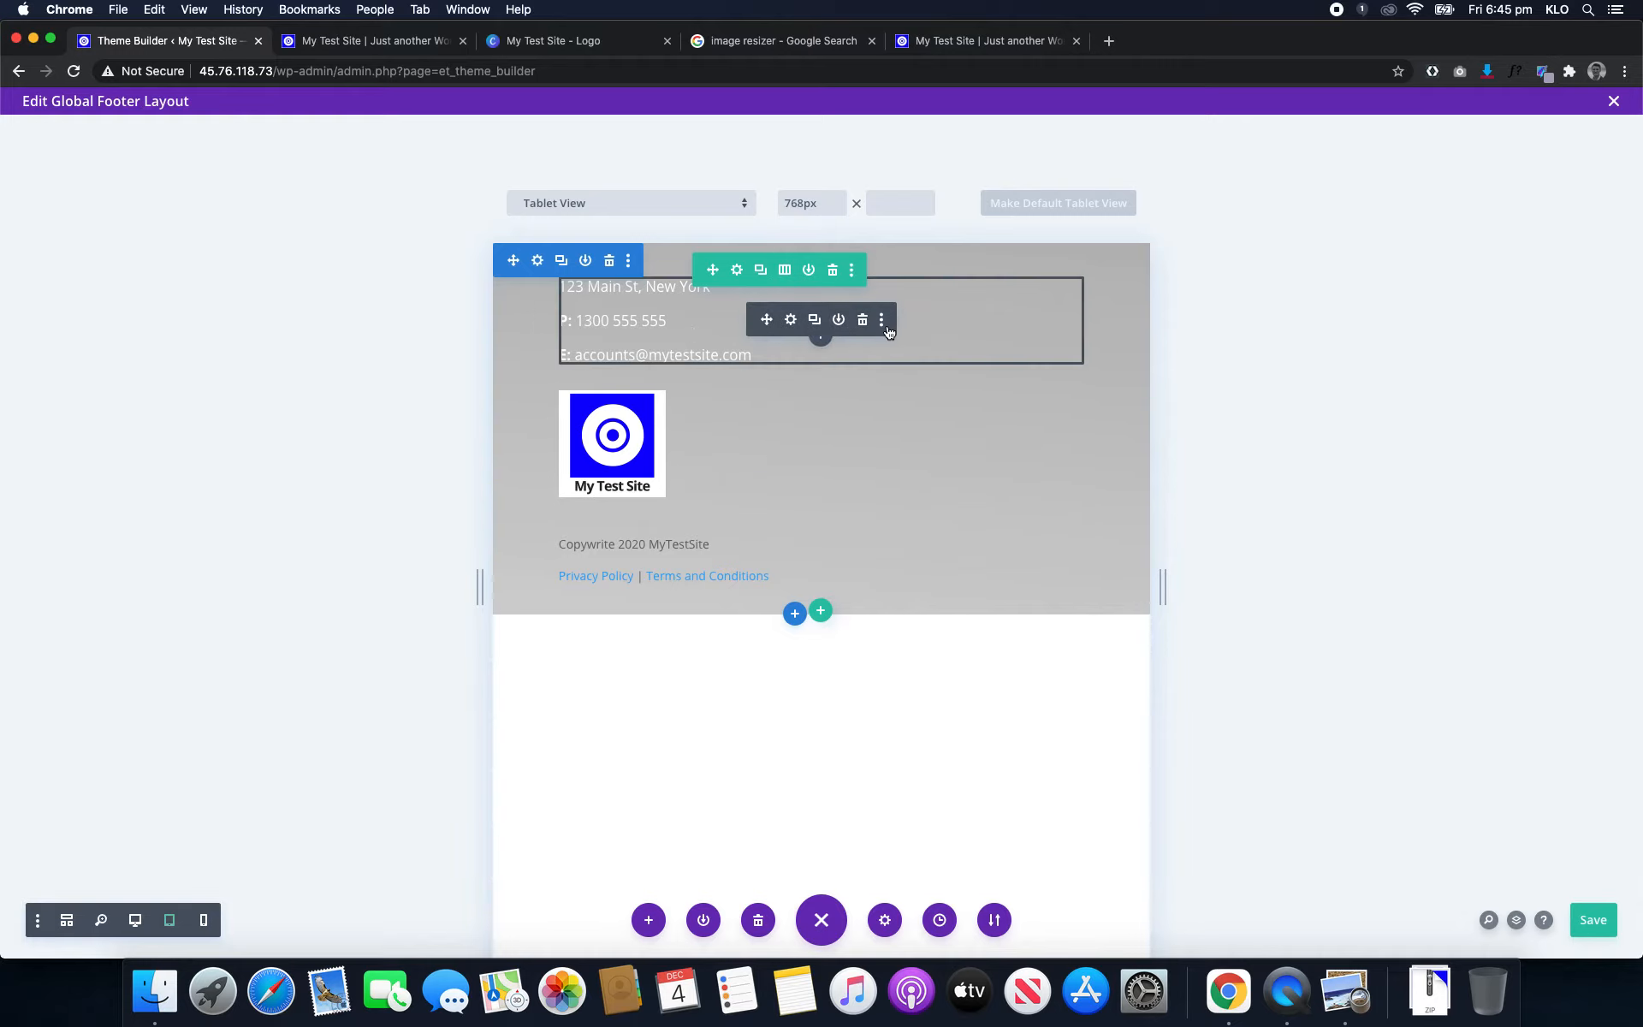
# - Copy the address module's styles and paste them onto the copyright module
pyautogui.click(882, 321)
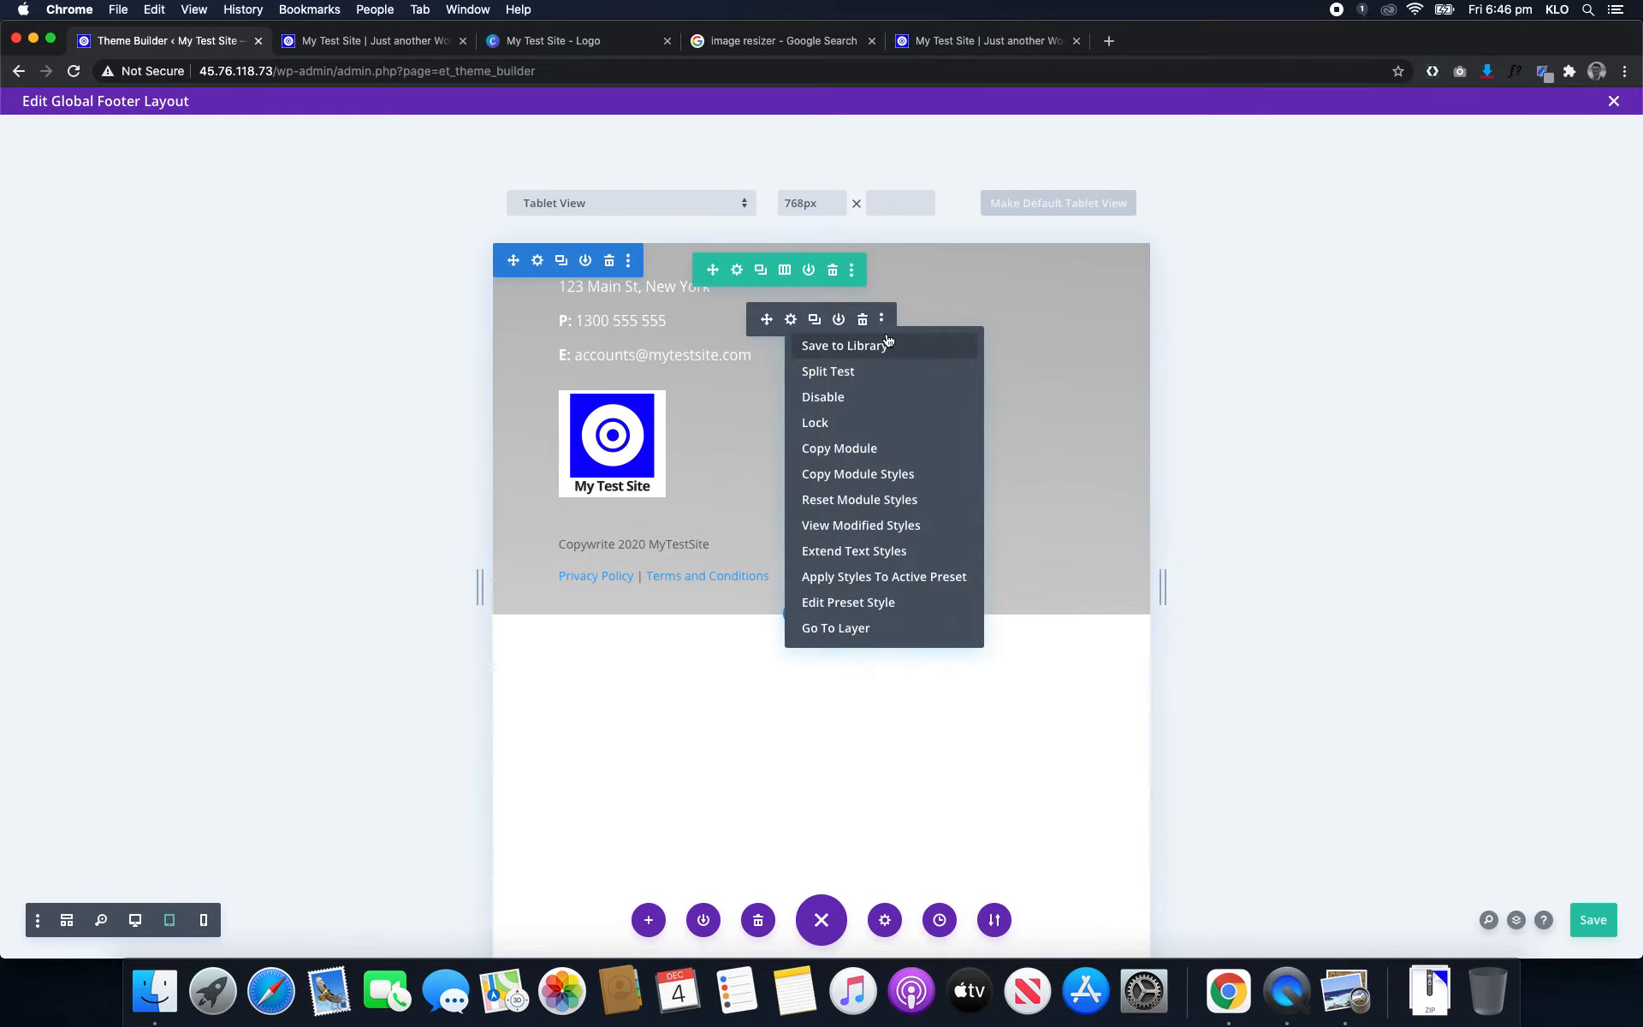
pyautogui.click(881, 479)
pyautogui.moveTo(801, 559)
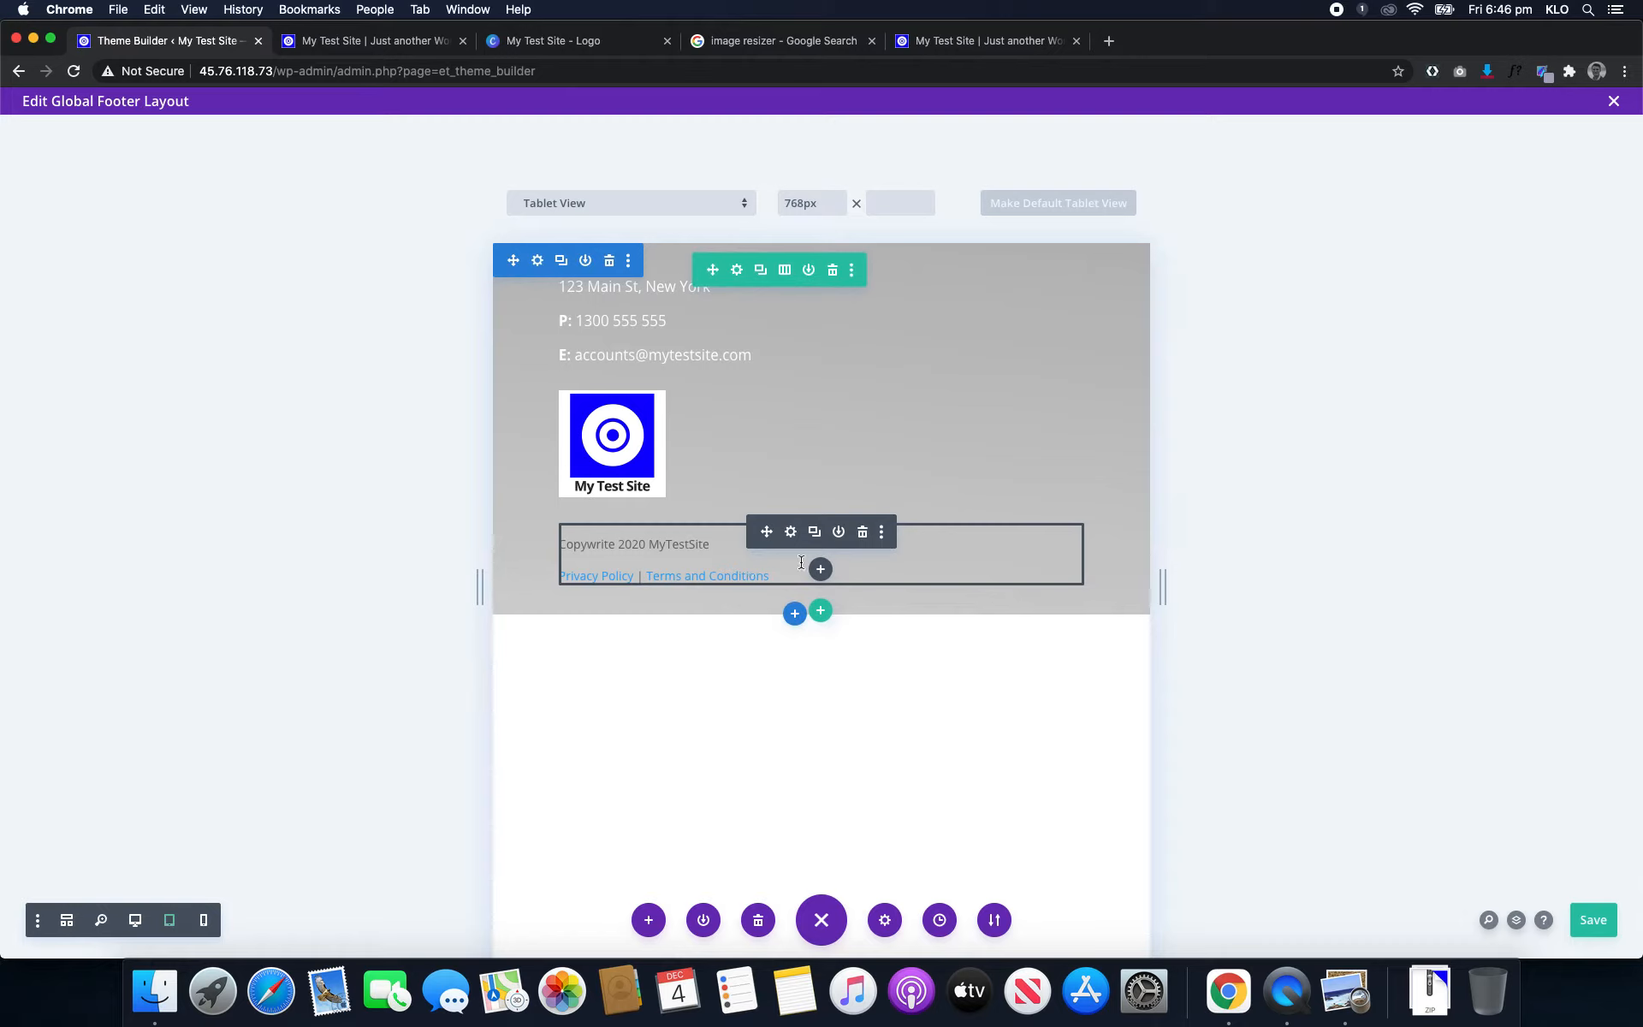
pyautogui.click(880, 531)
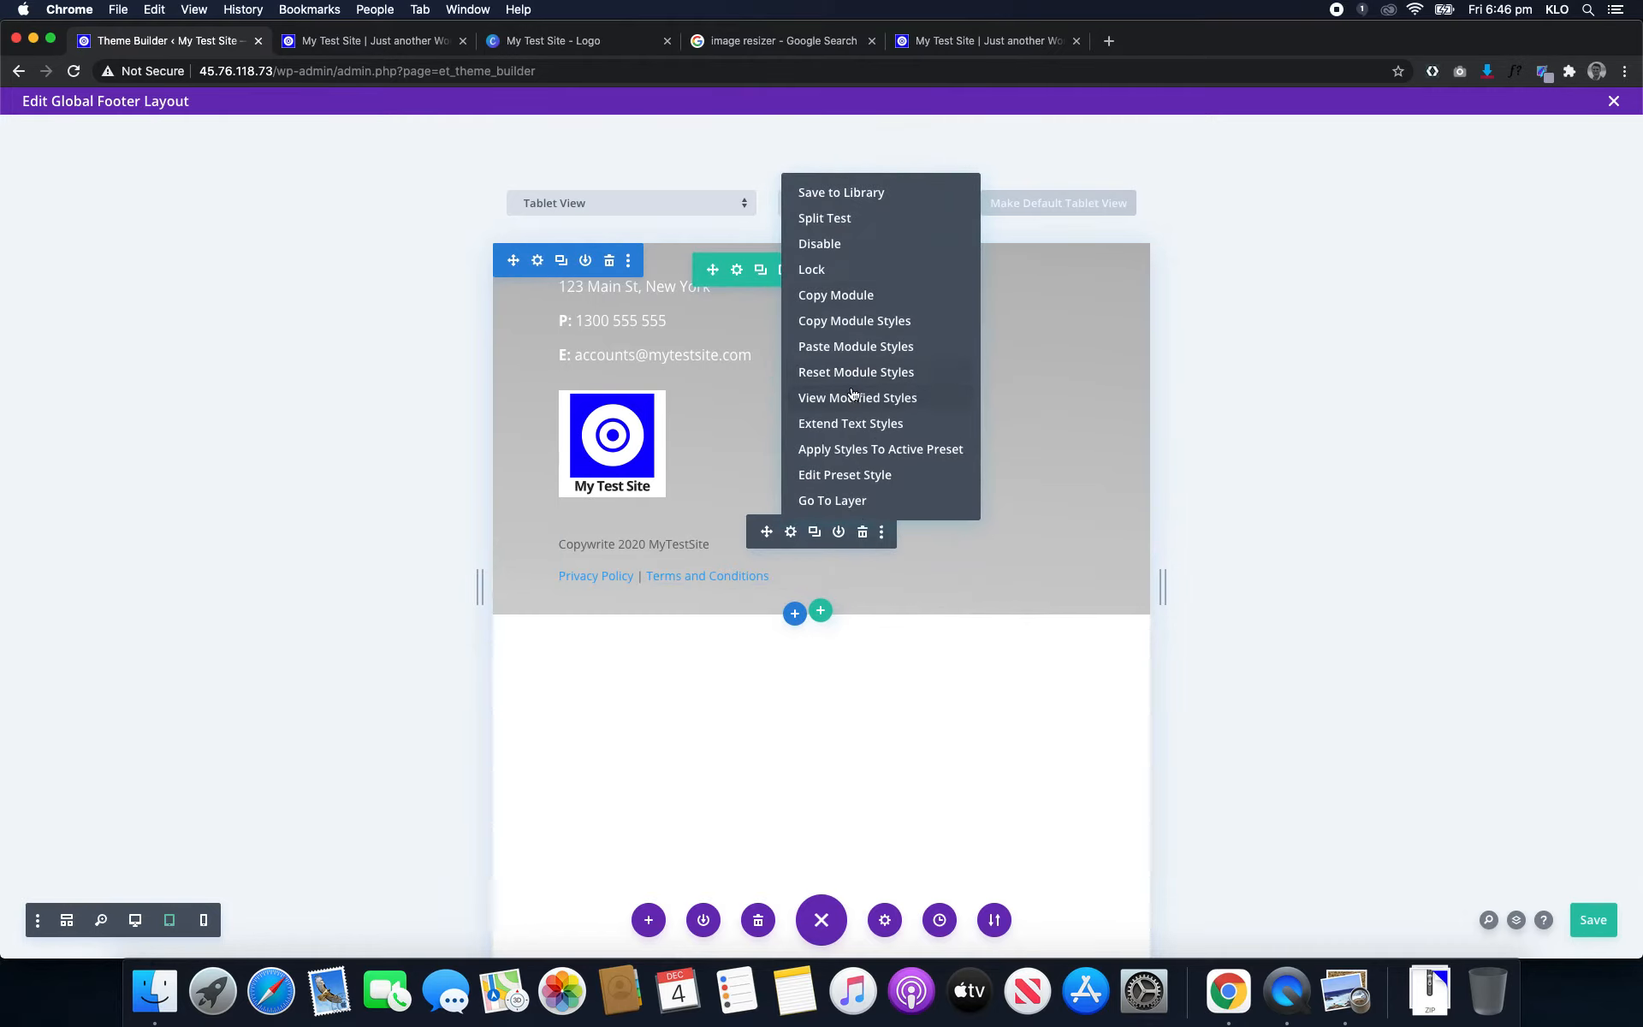
pyautogui.click(842, 347)
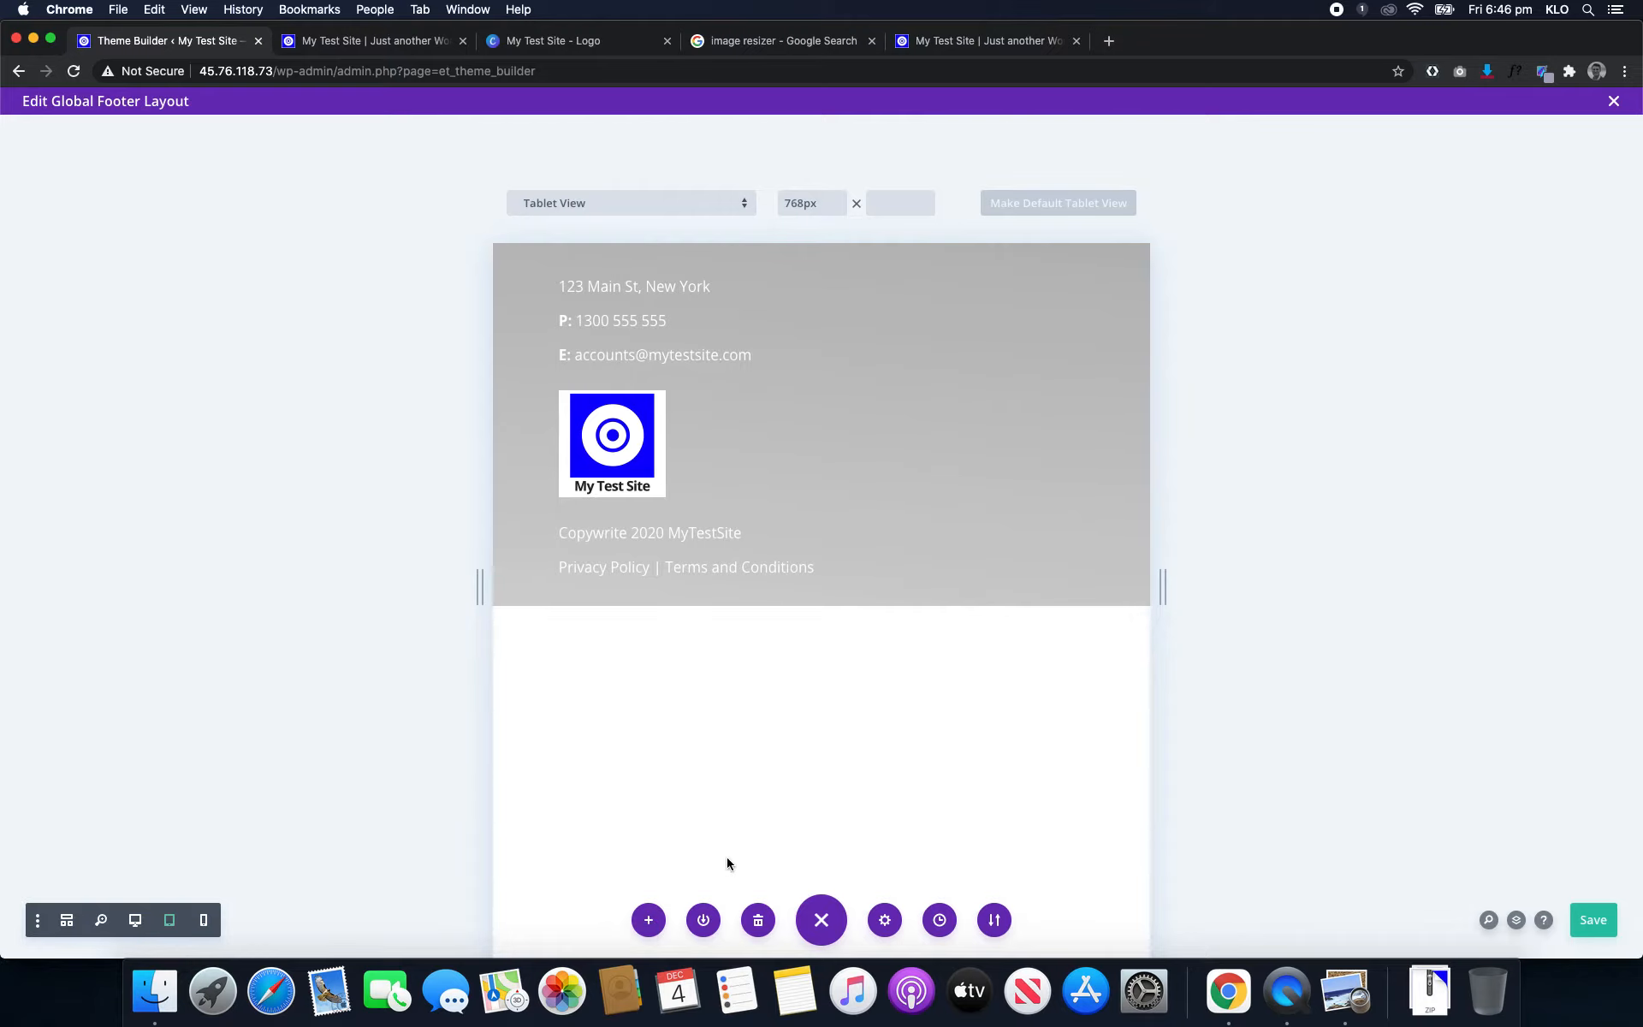
# - Raise the first gradient colour's opacity and set a diagonal gradient direction for the section background
pyautogui.moveTo(520, 283)
pyautogui.click(537, 259)
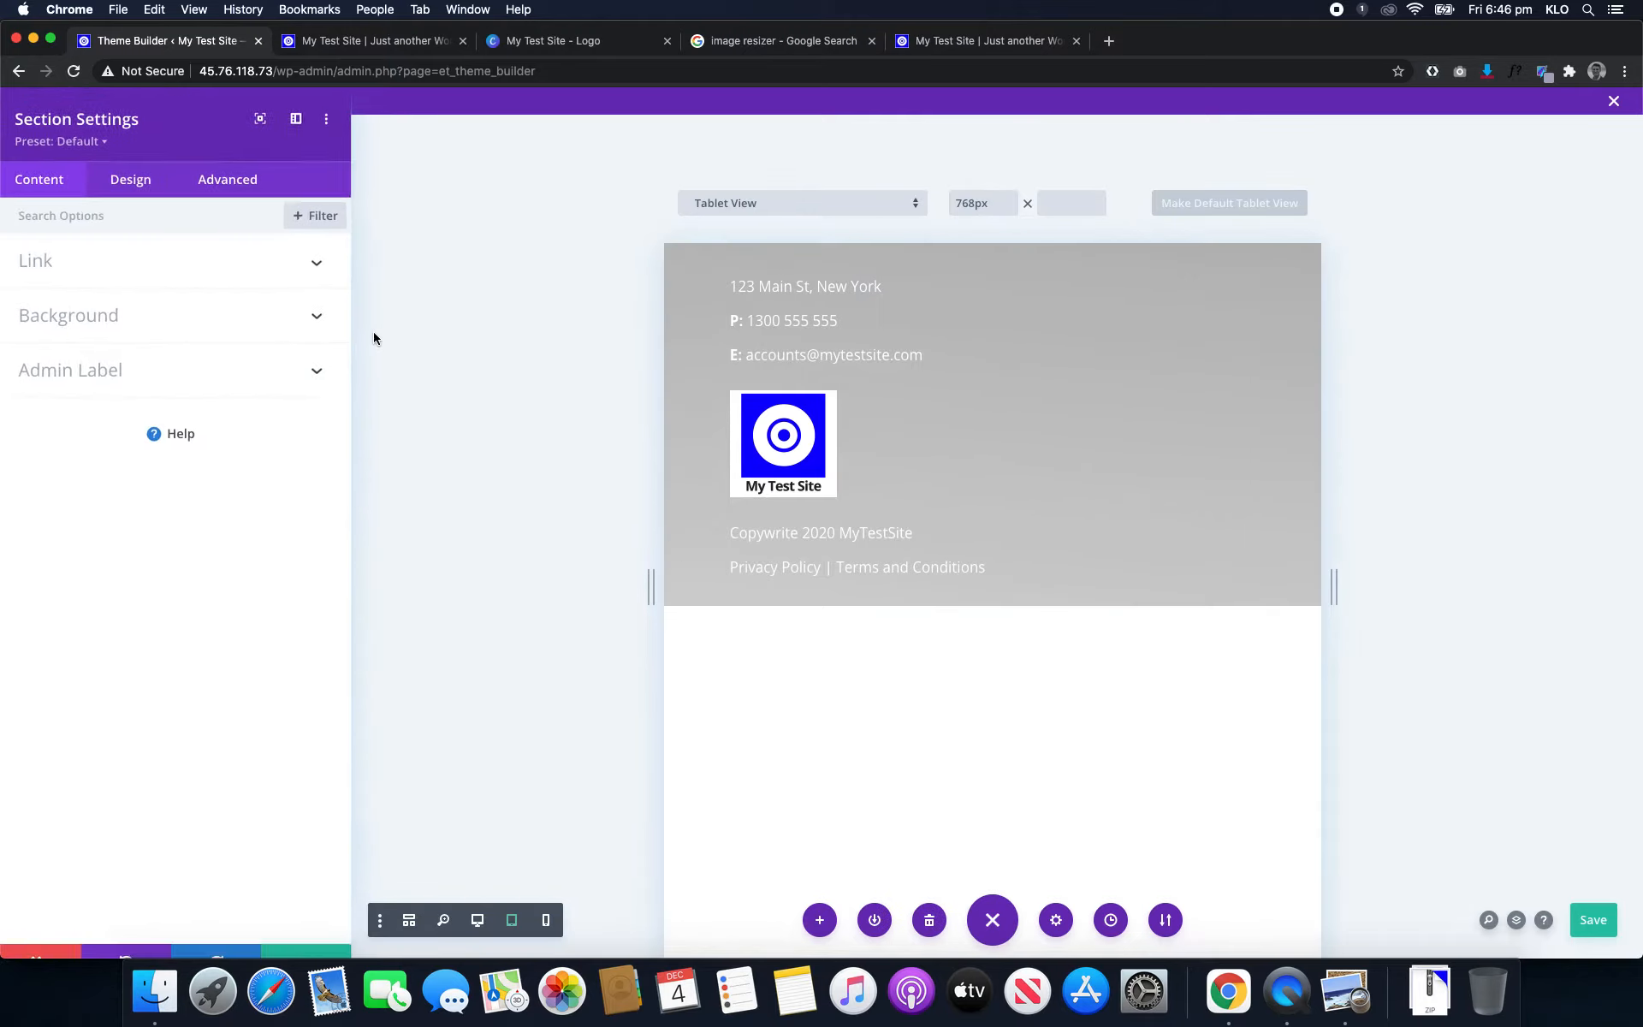
pyautogui.click(122, 324)
pyautogui.click(39, 529)
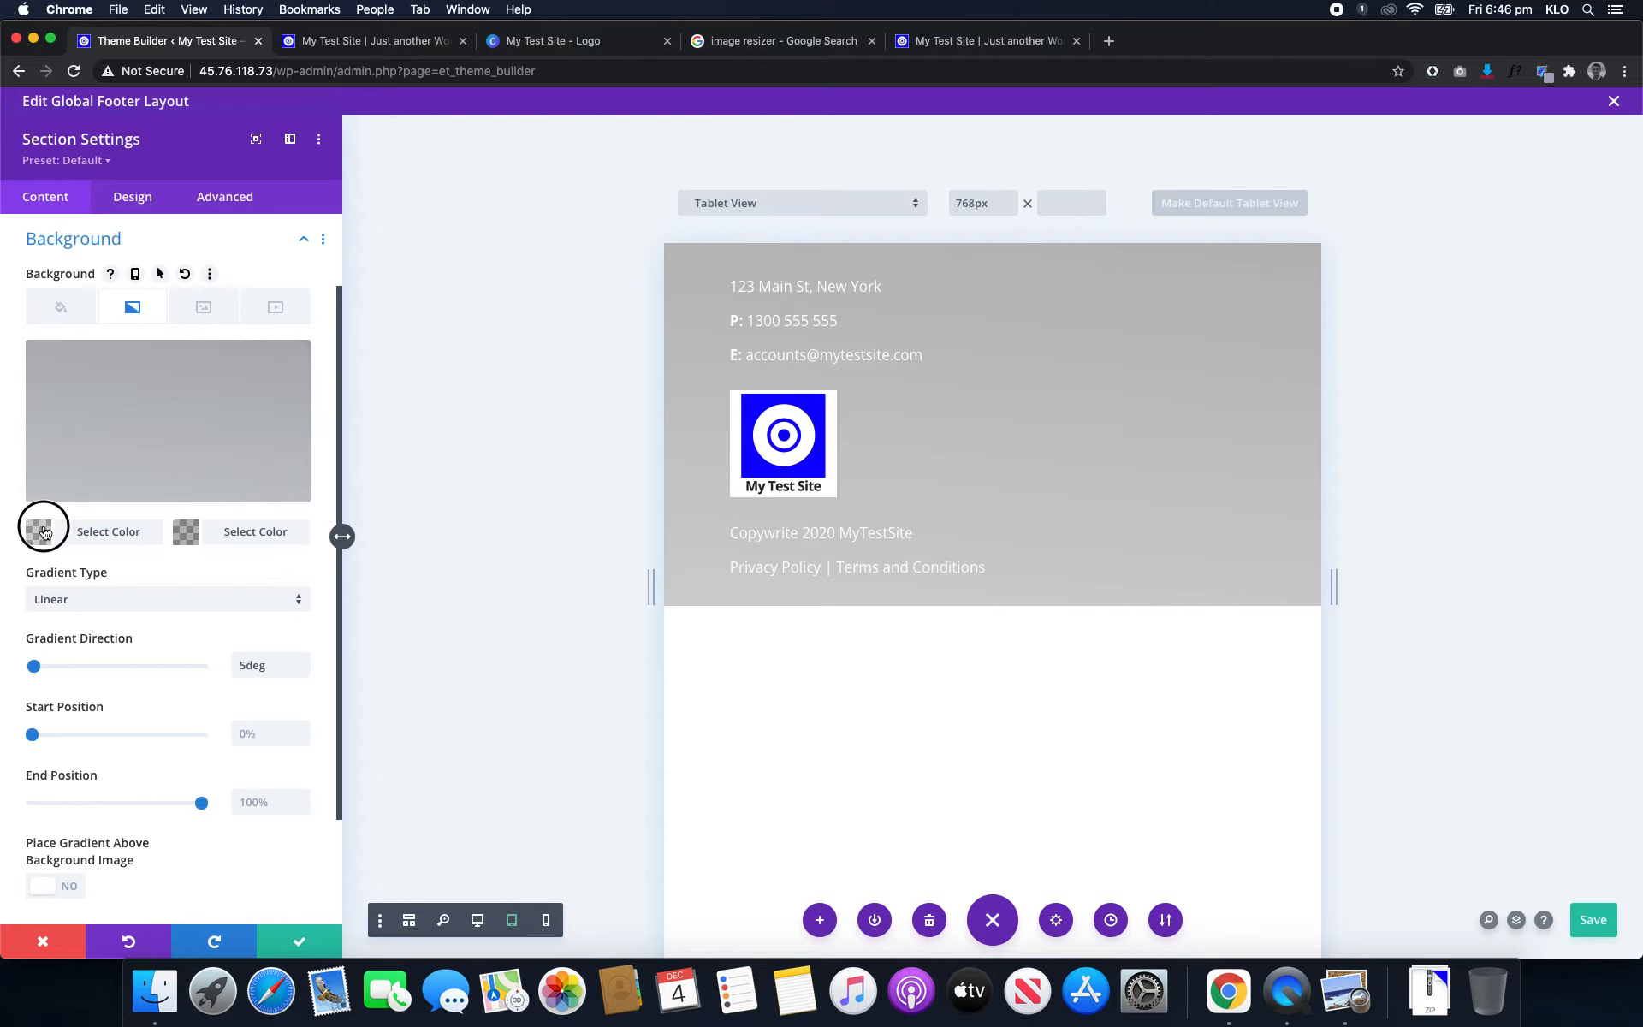
pyautogui.moveTo(289, 451); pyautogui.dragTo(286, 431)
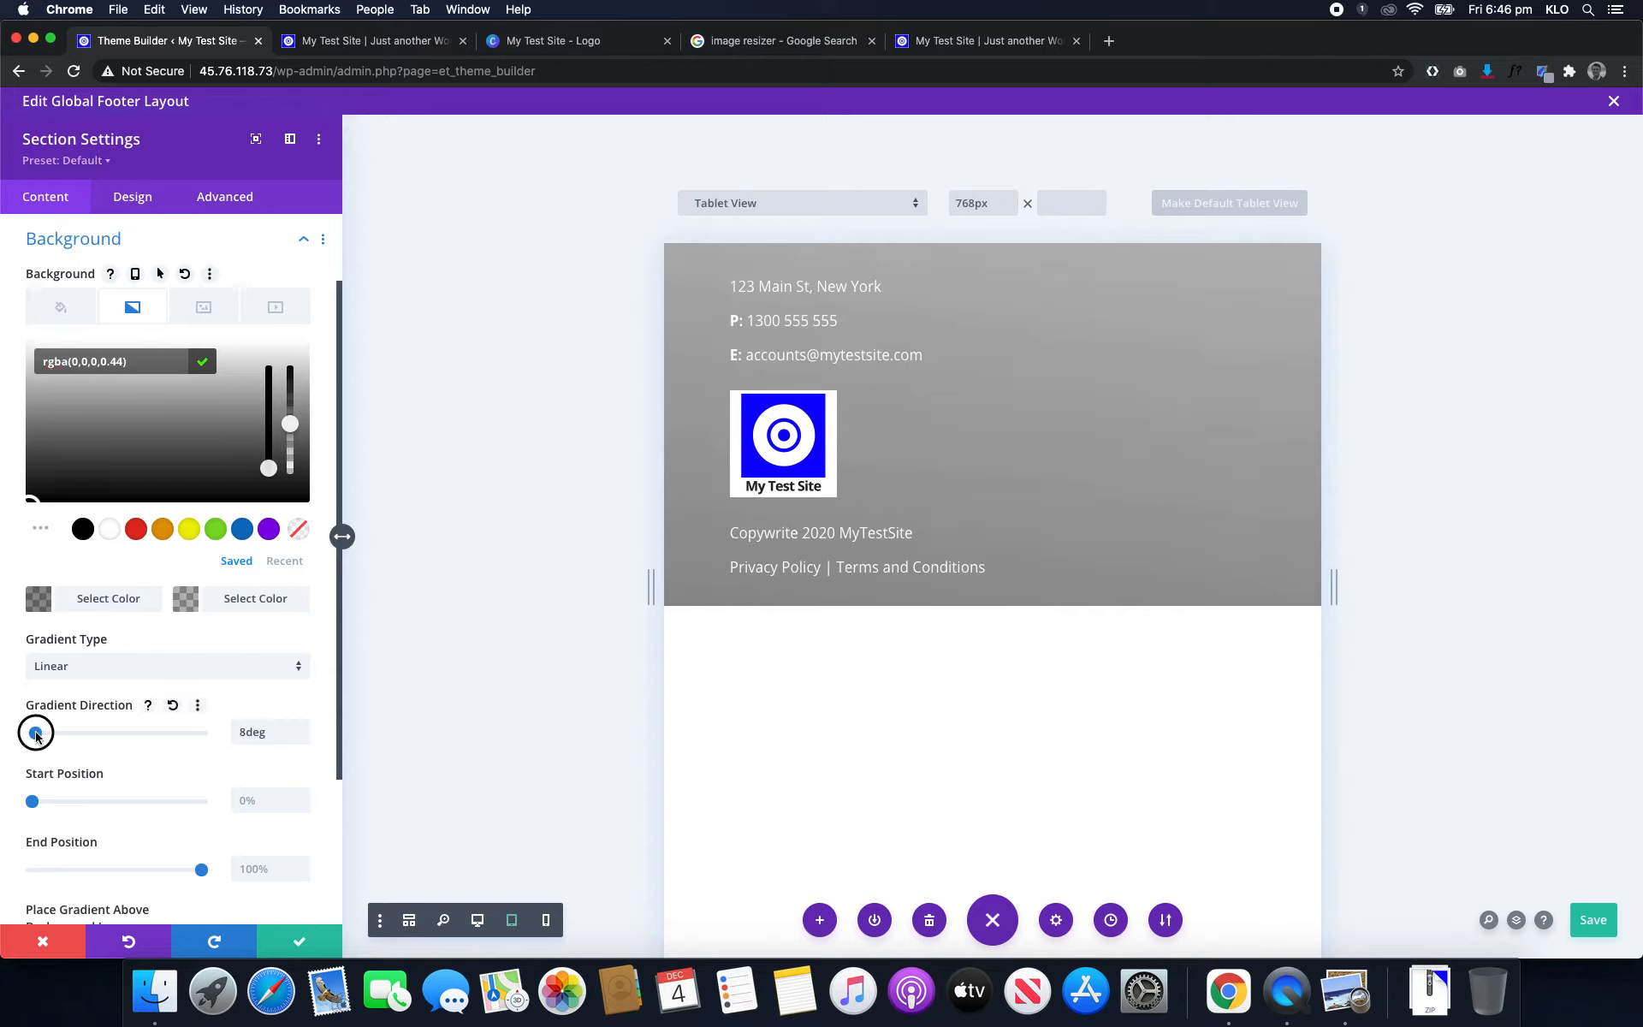
pyautogui.moveTo(35, 733)
pyautogui.mouseDown()
pyautogui.moveTo(207, 742)
pyautogui.moveTo(12, 758)
pyautogui.moveTo(54, 761)
pyautogui.mouseUp()
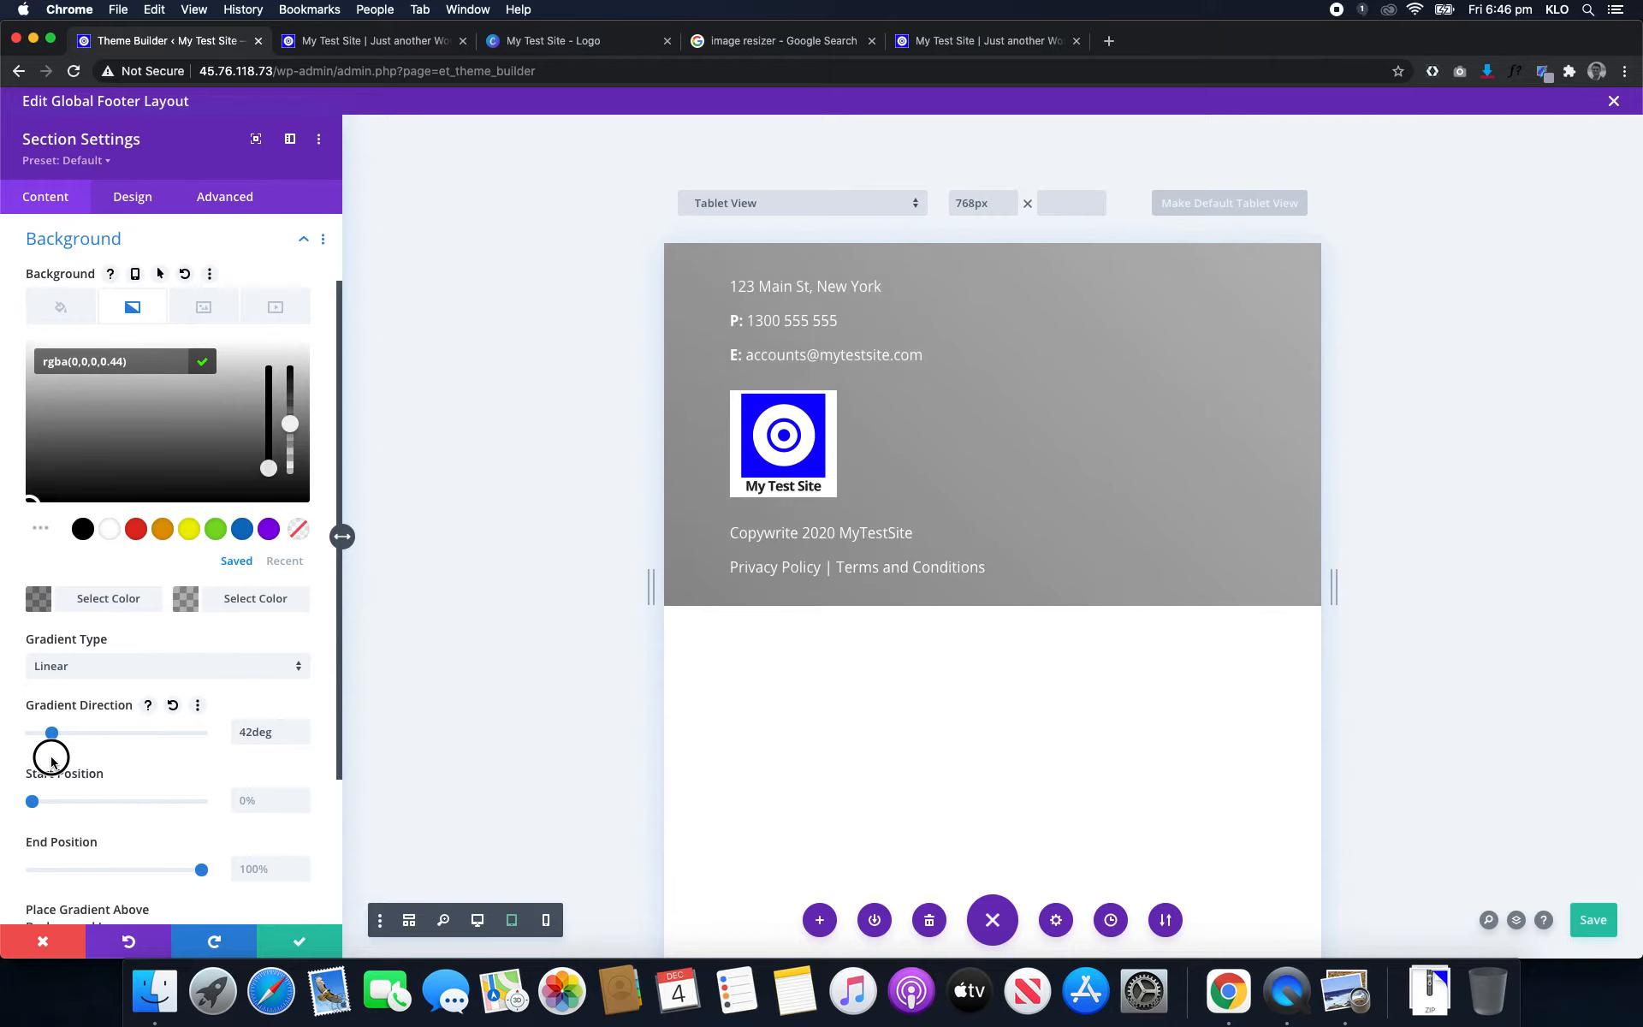
pyautogui.click(322, 942)
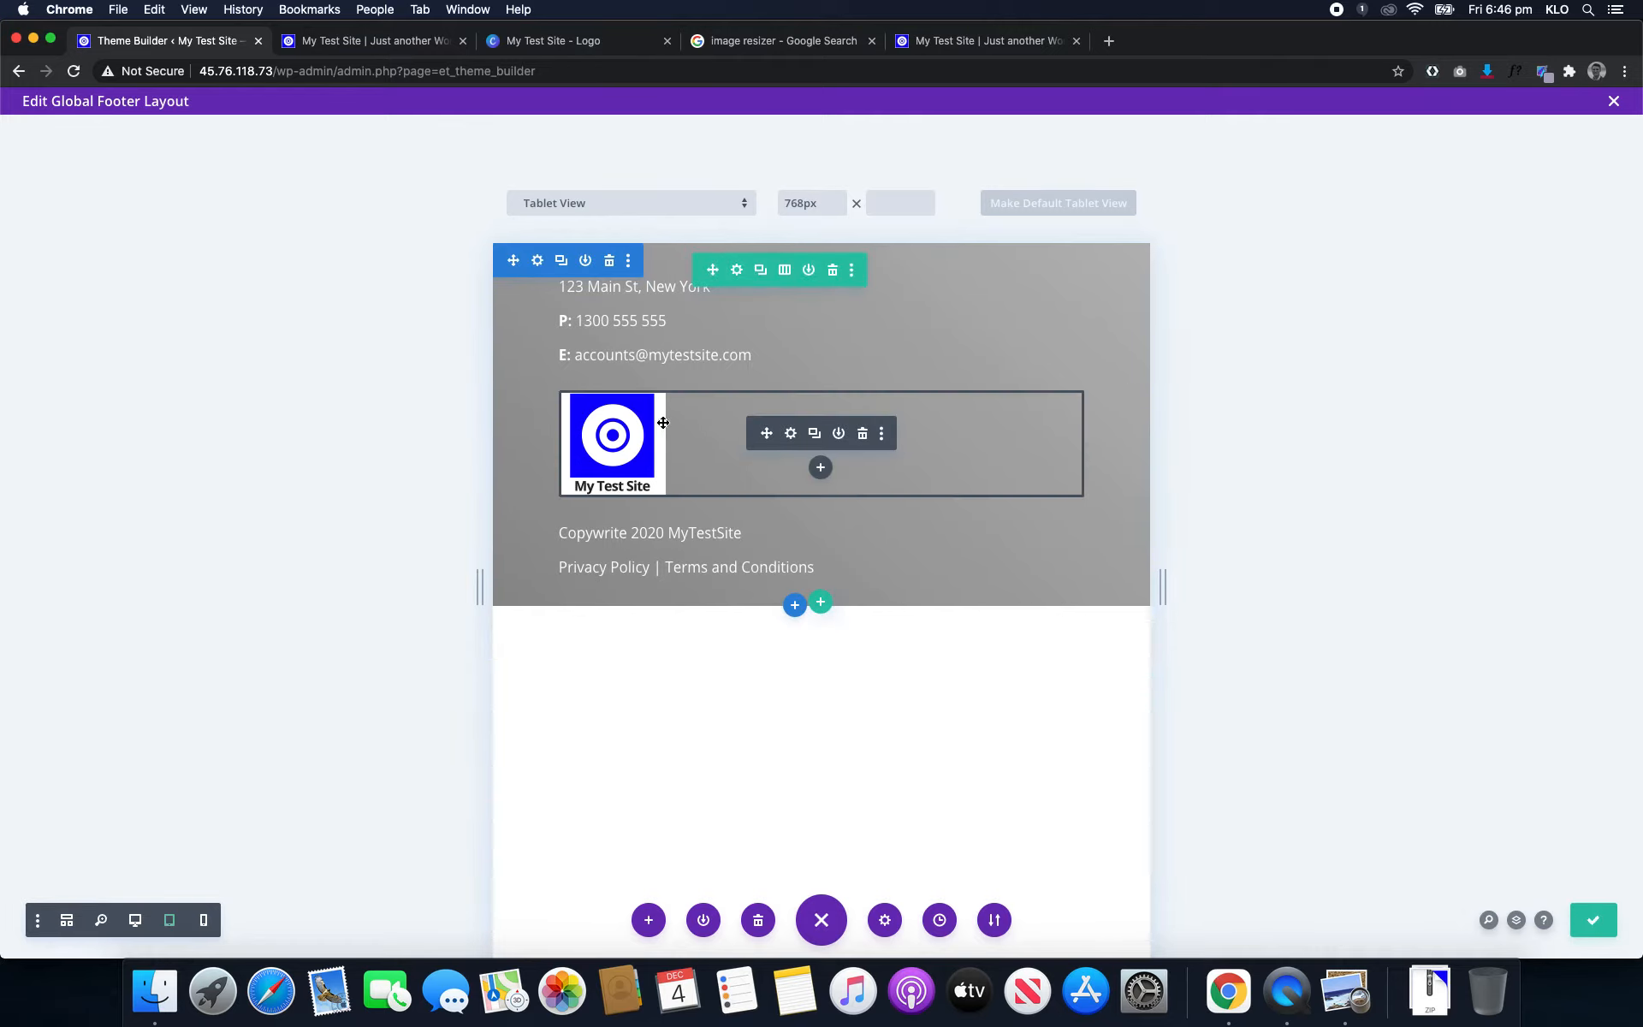
# - Save the Theme Builder changes and reload the live front page to see the new footer
pyautogui.click(1615, 100)
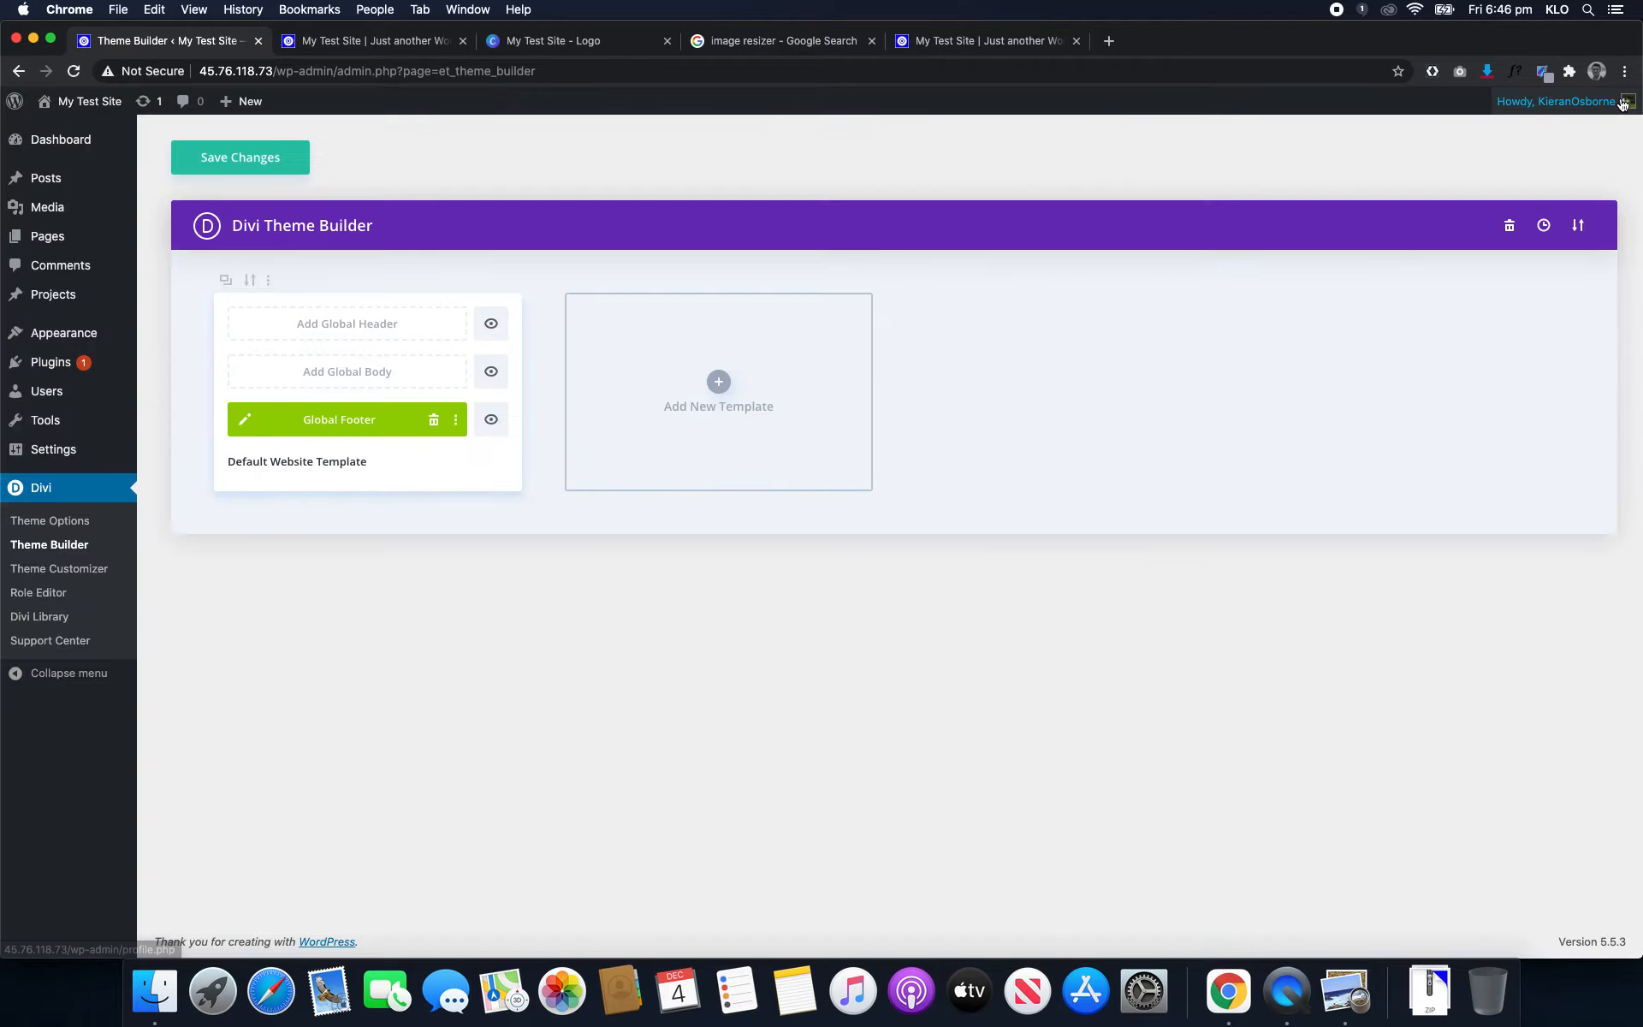
pyautogui.click(254, 162)
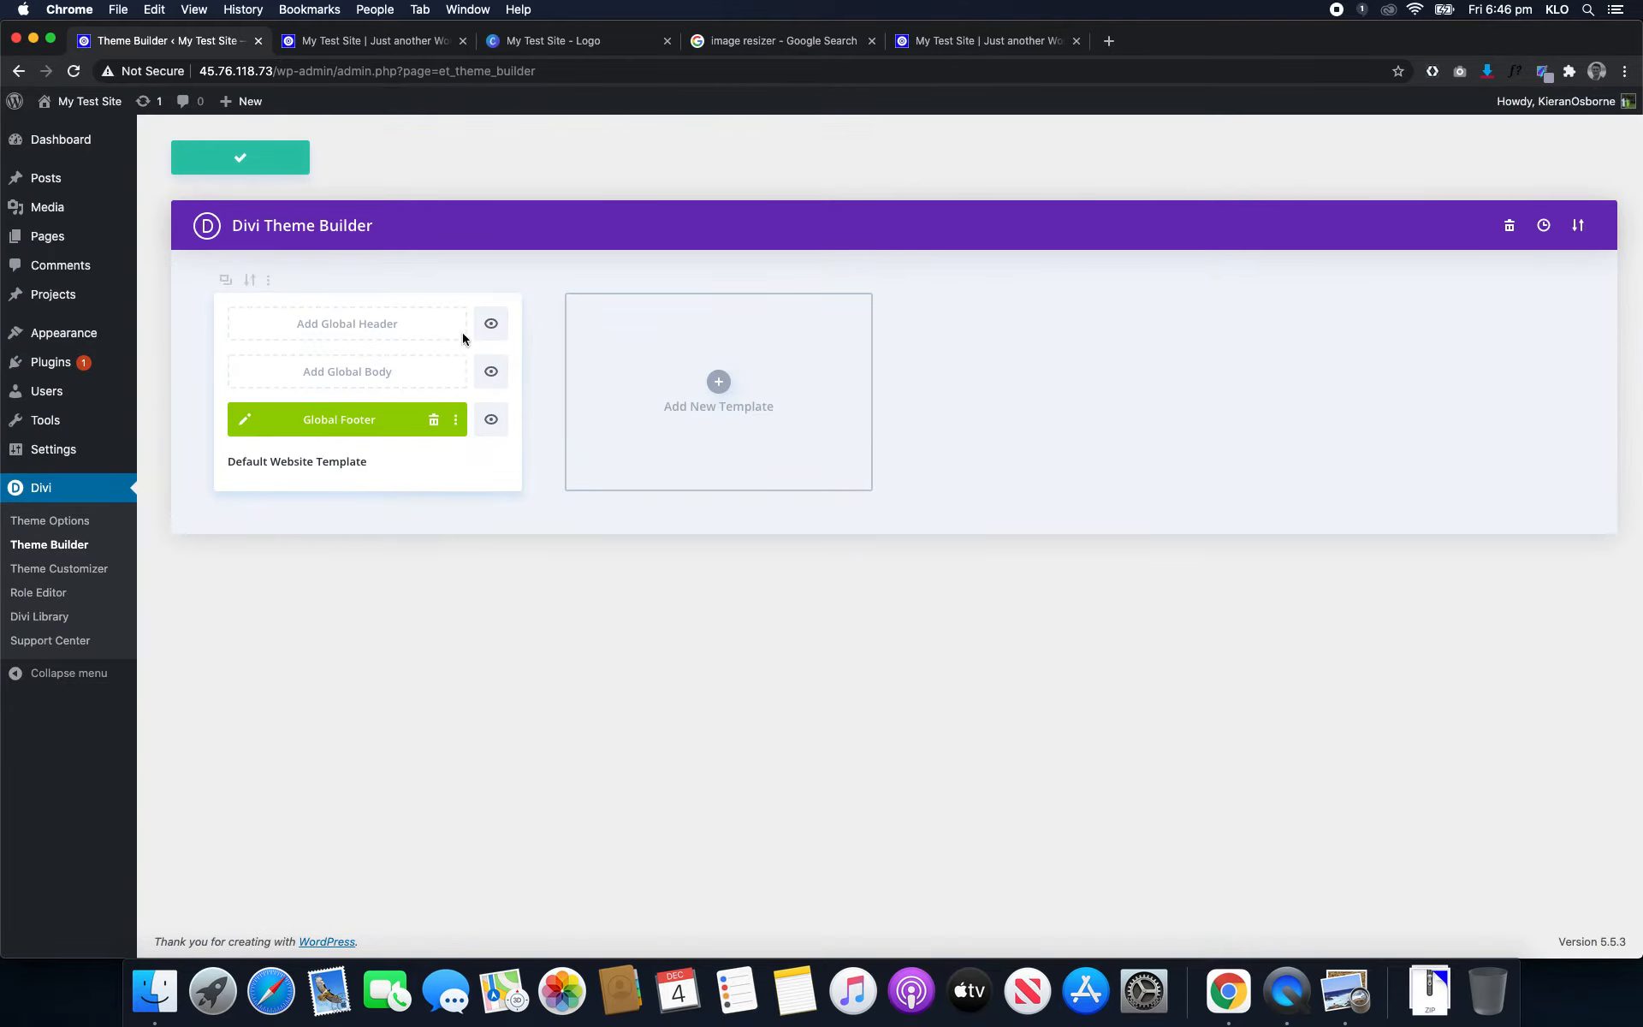
pyautogui.click(337, 46)
pyautogui.click(74, 70)
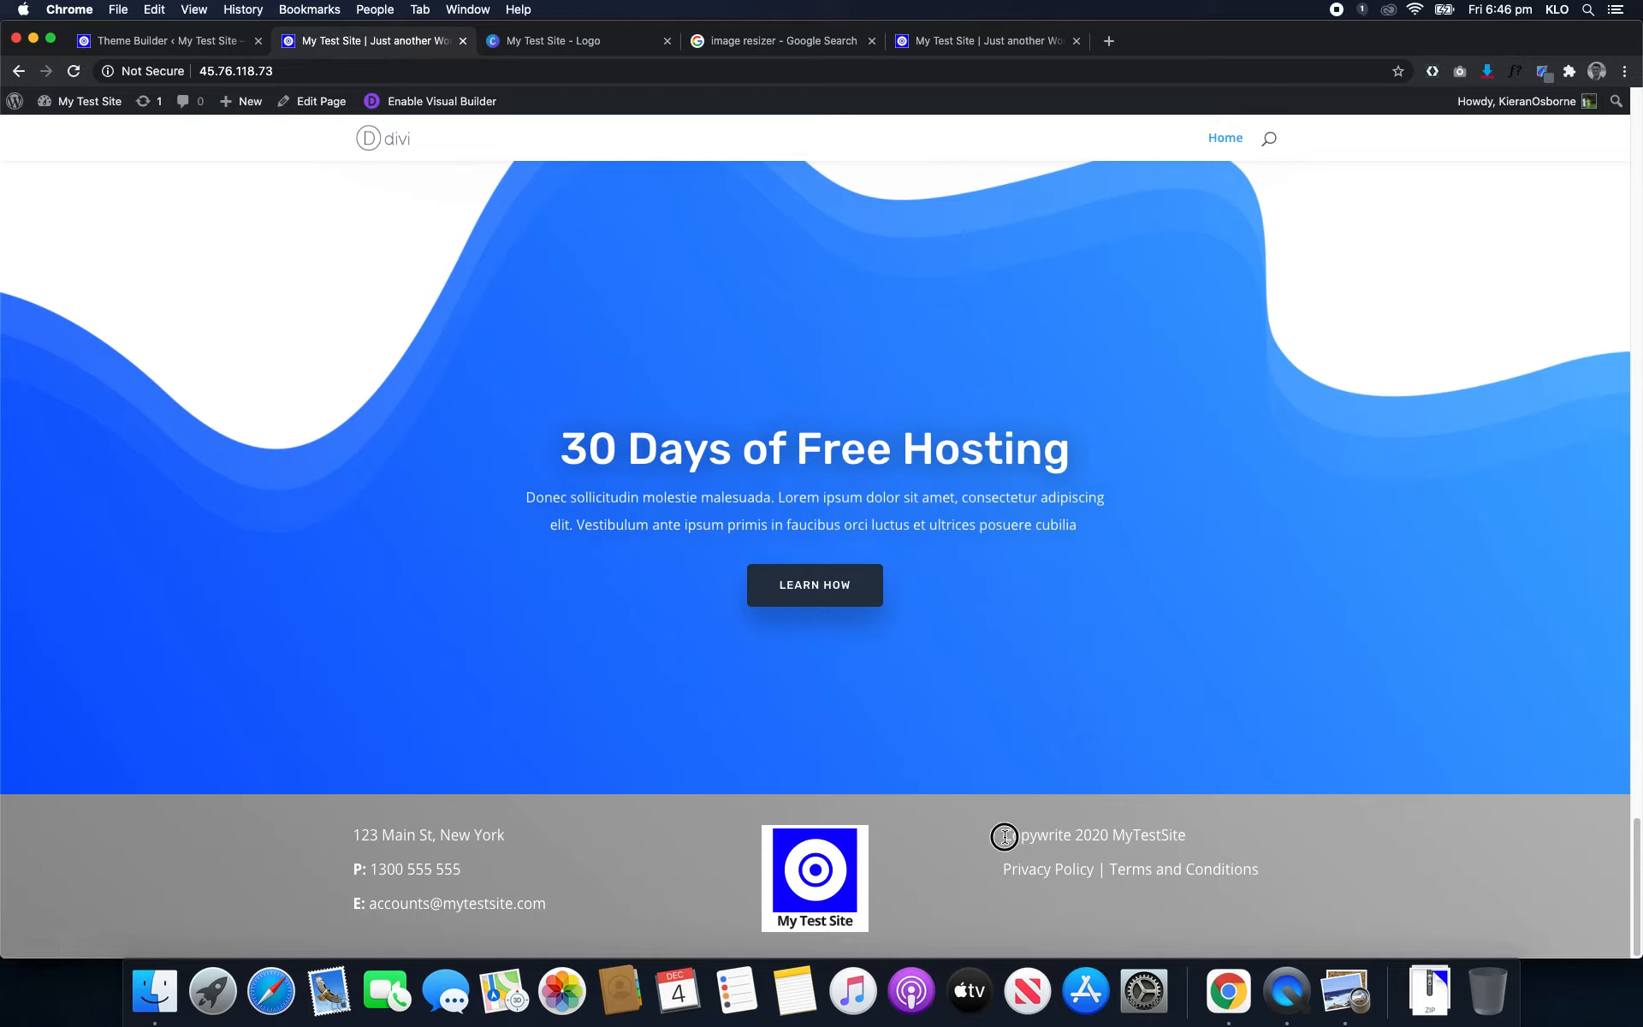
# - Run a Google search for the word 'Copywrite' and return to the Theme Builder tab
pyautogui.rightClick(1070, 838)
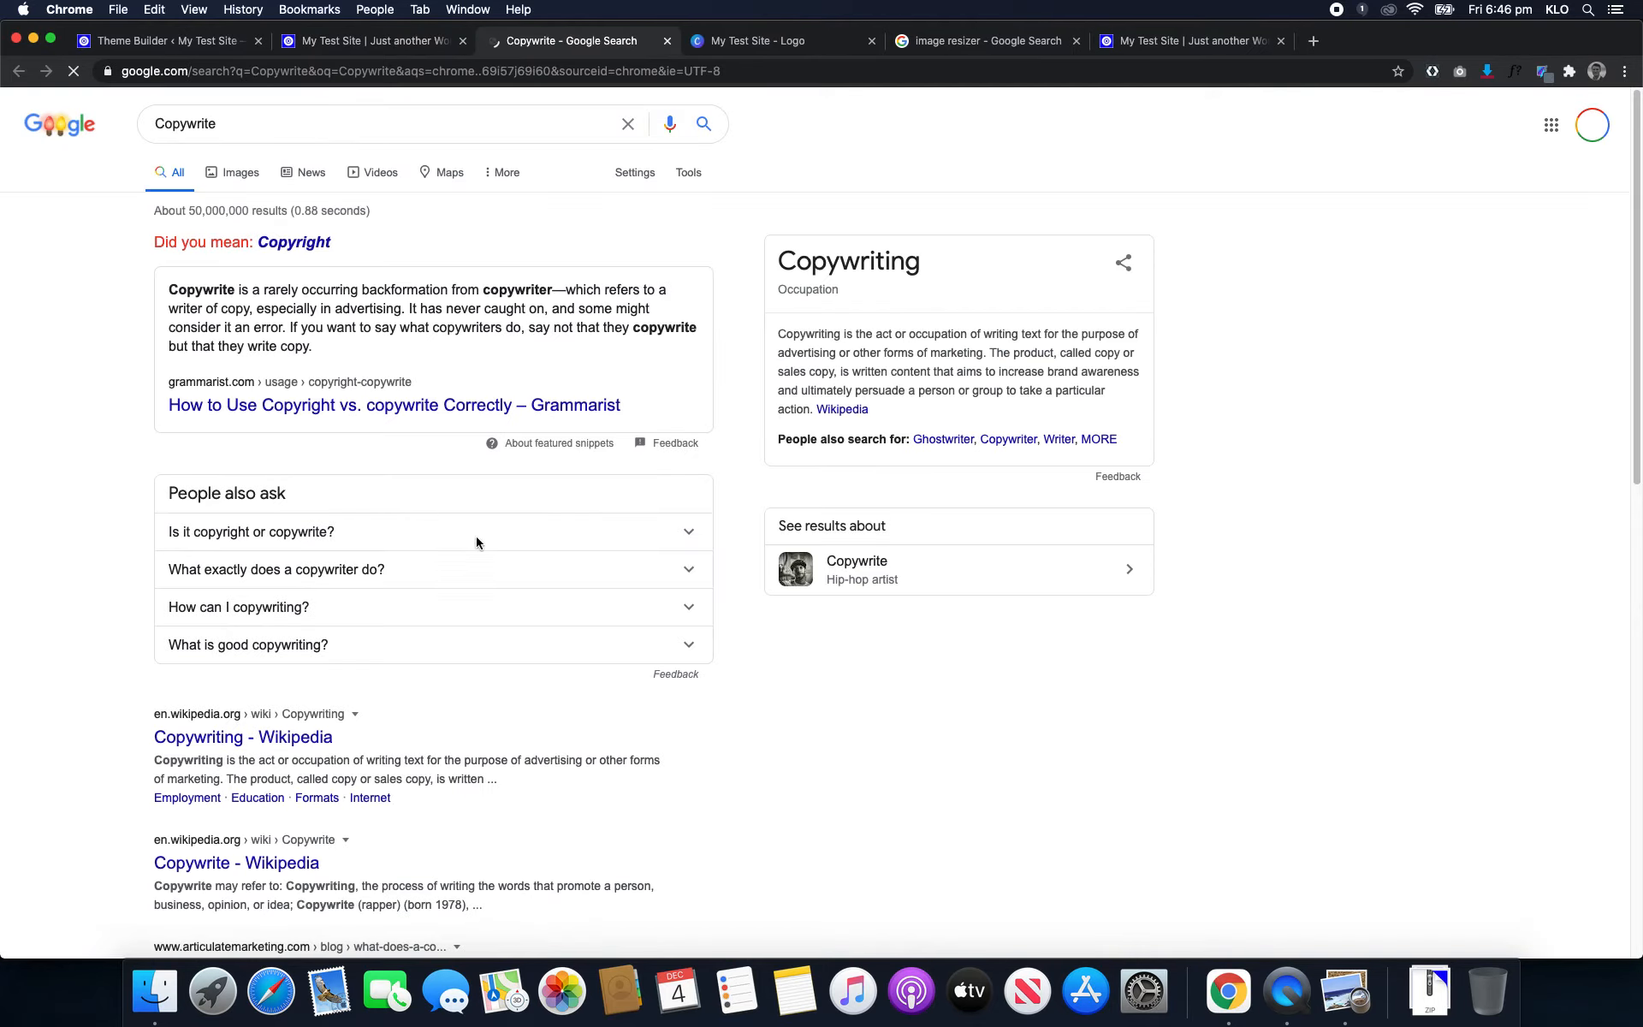
pyautogui.click(371, 42)
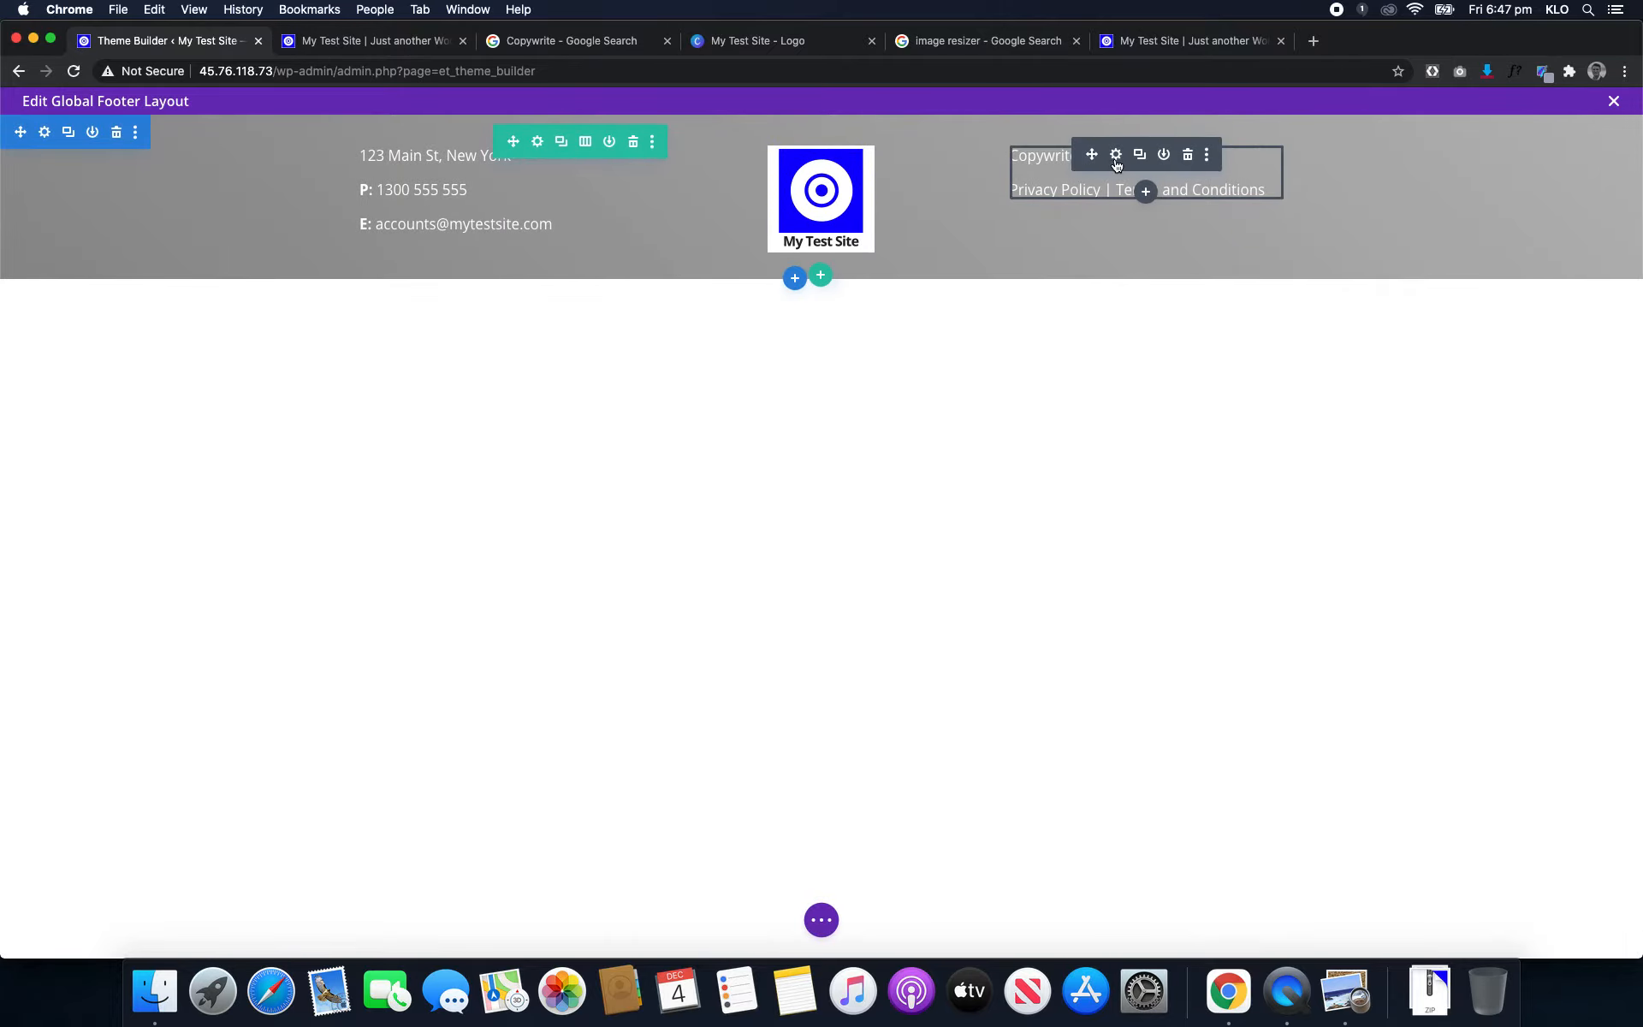
# - Change the footer text from 'Copywrite' to 'Copyright' and save the global footer
pyautogui.click(1106, 156)
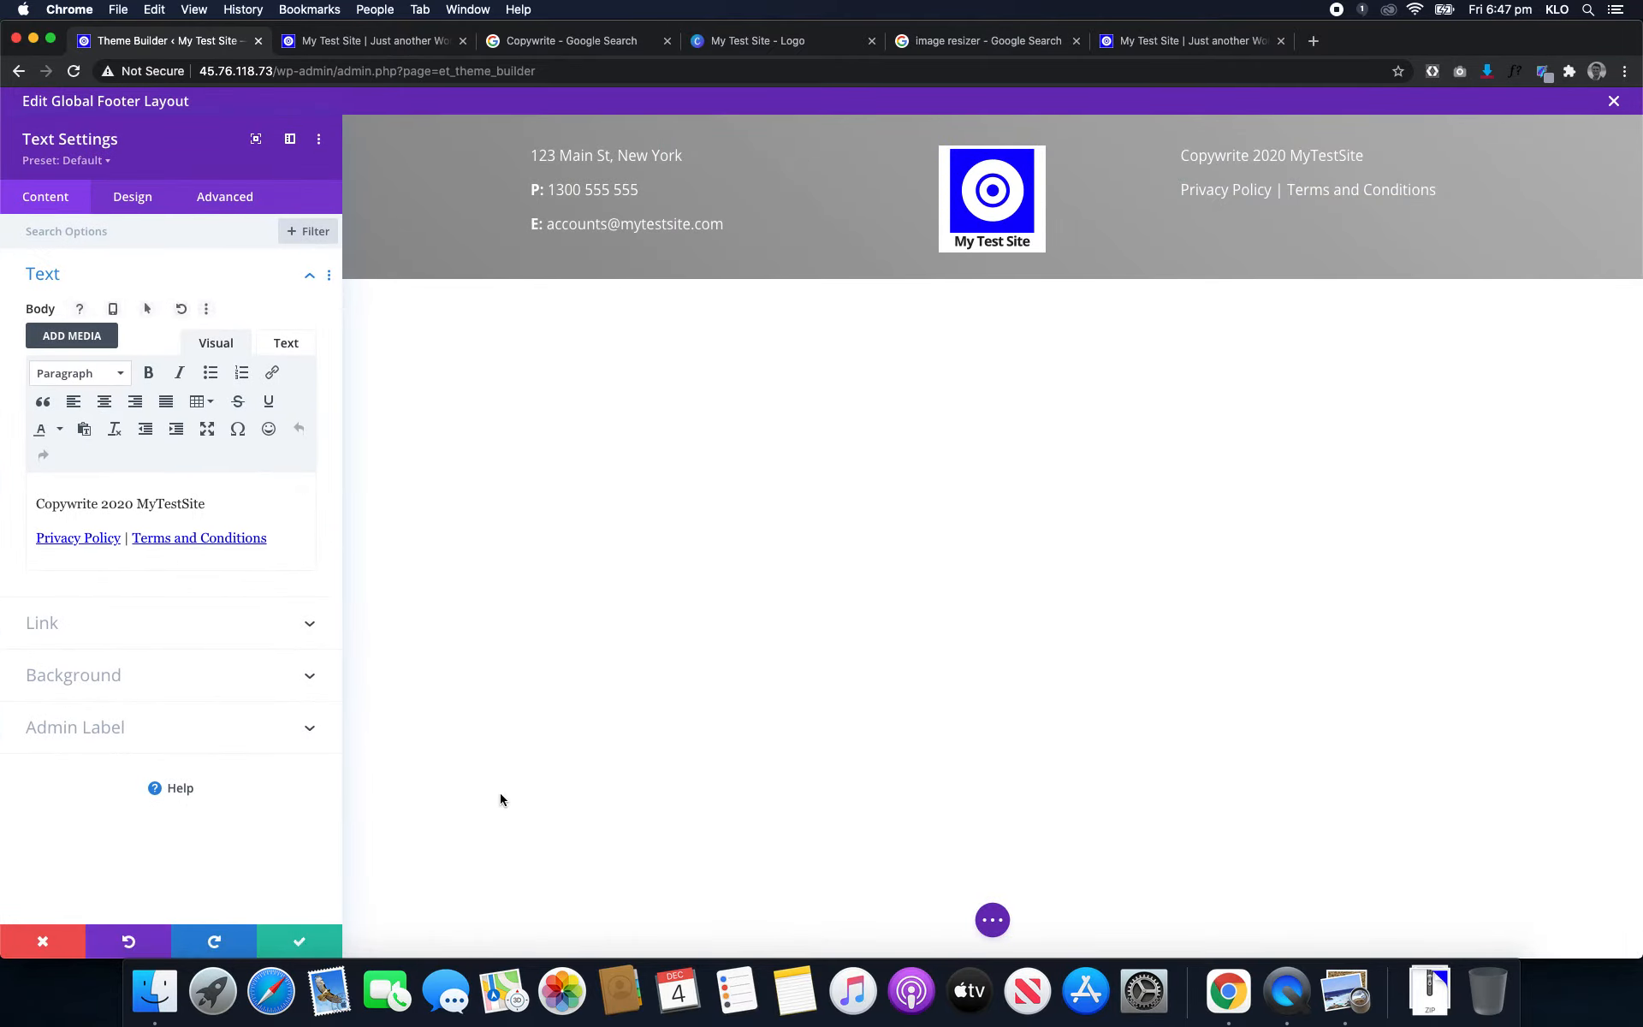
pyautogui.press('BackSpace')
pyautogui.press('BackSpace')
pyautogui.write('gh')
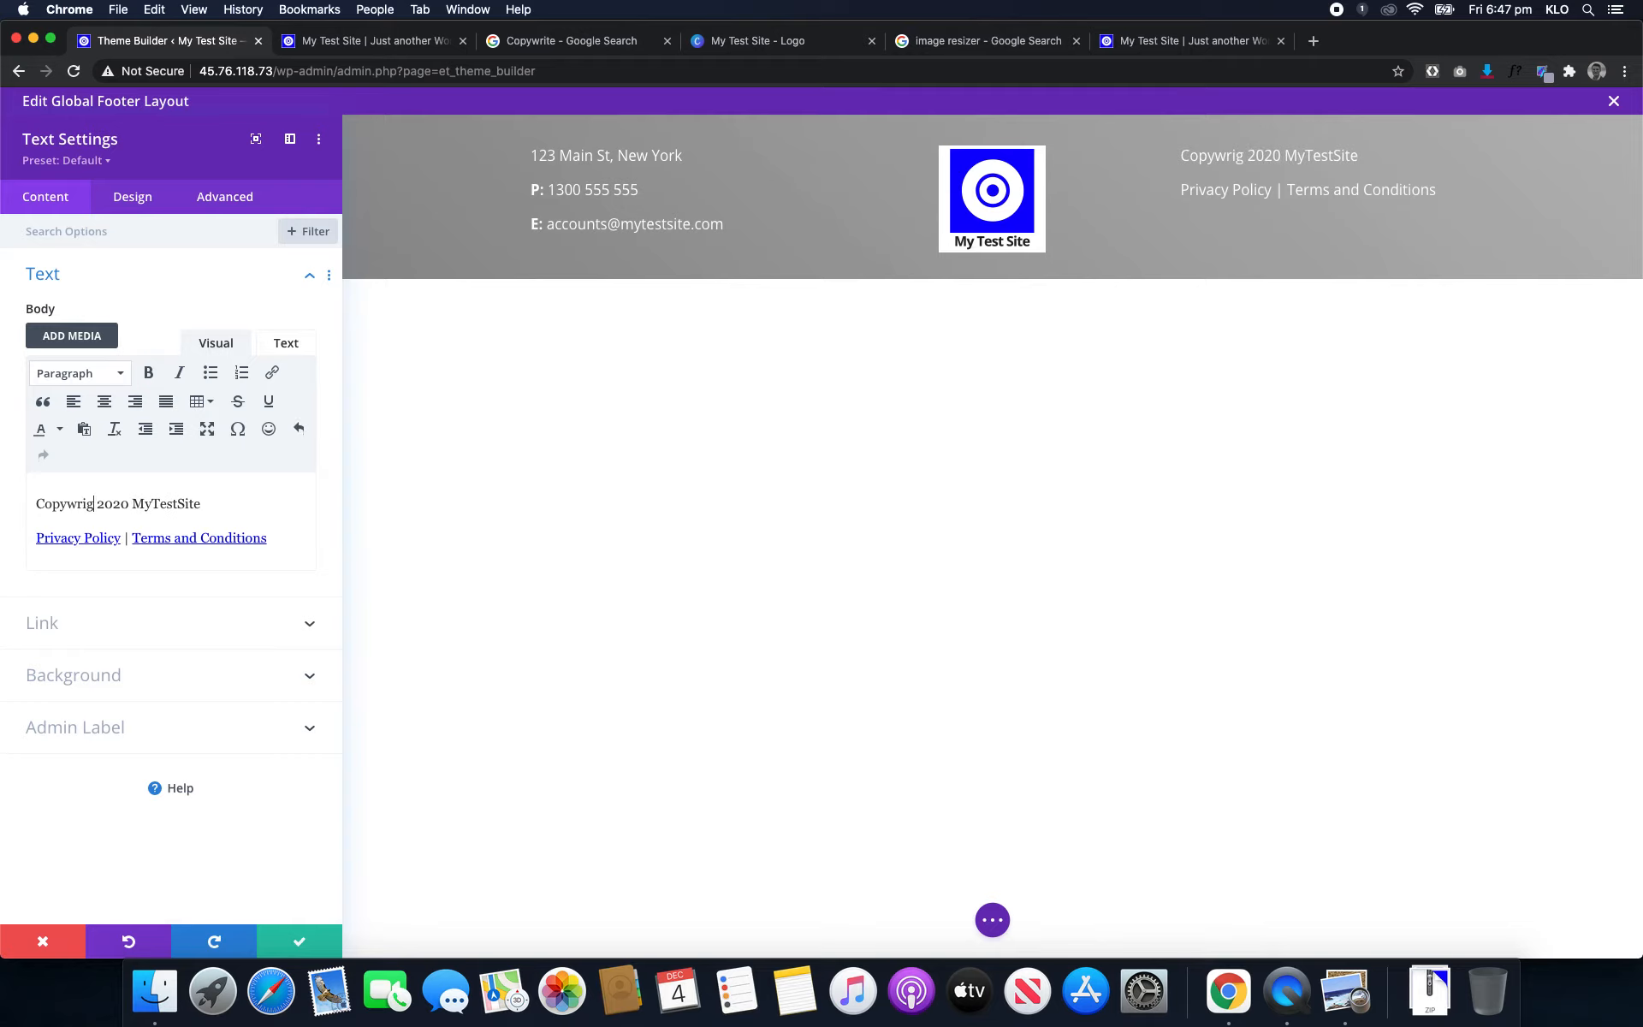
pyautogui.write('t')
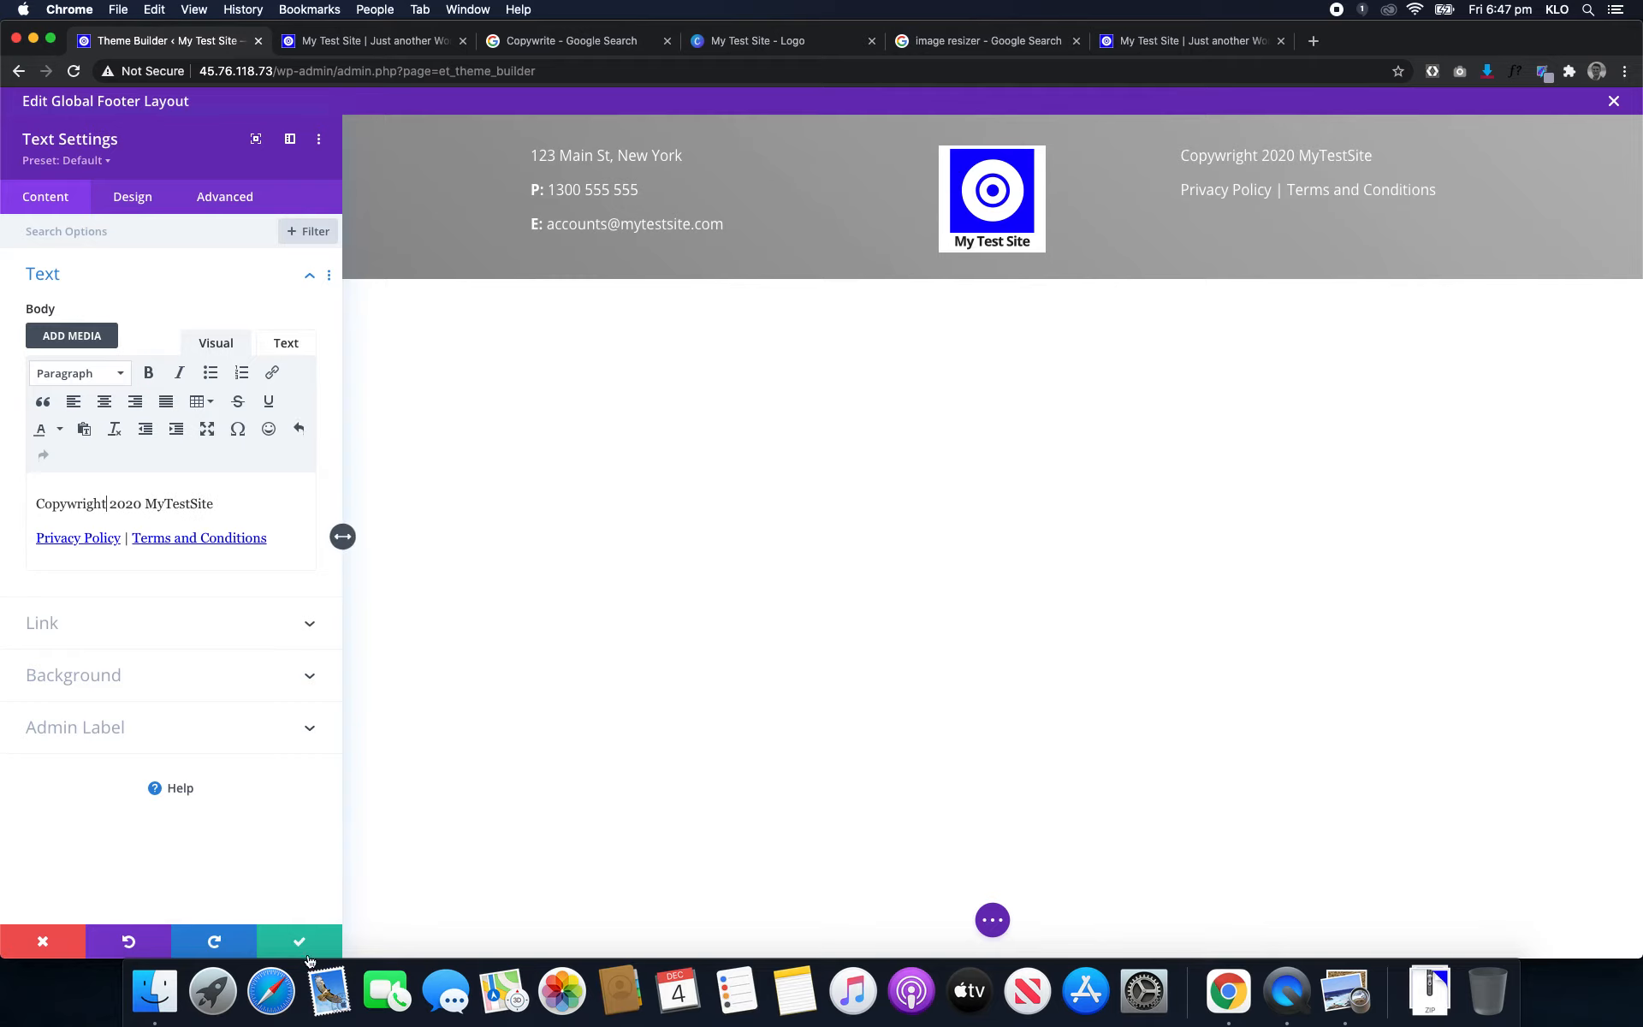
pyautogui.click(306, 948)
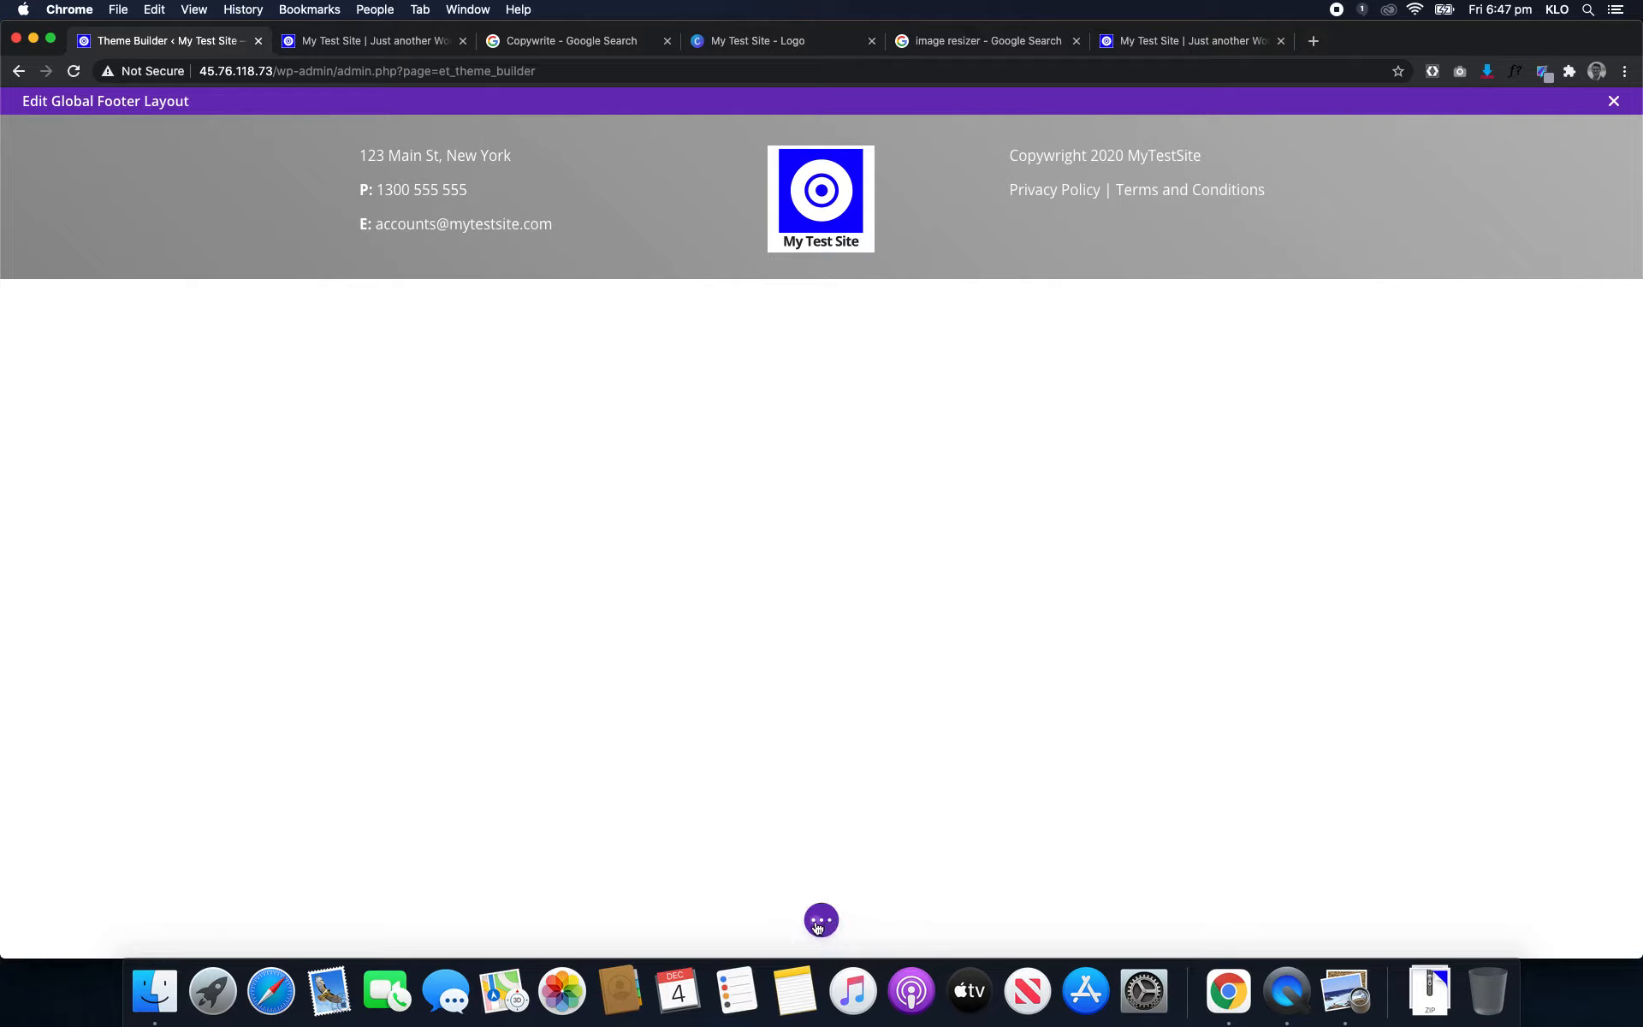
pyautogui.click(1598, 912)
# - Create a new WordPress page titled 'About' and launch it in the Divi Builder
pyautogui.click(301, 42)
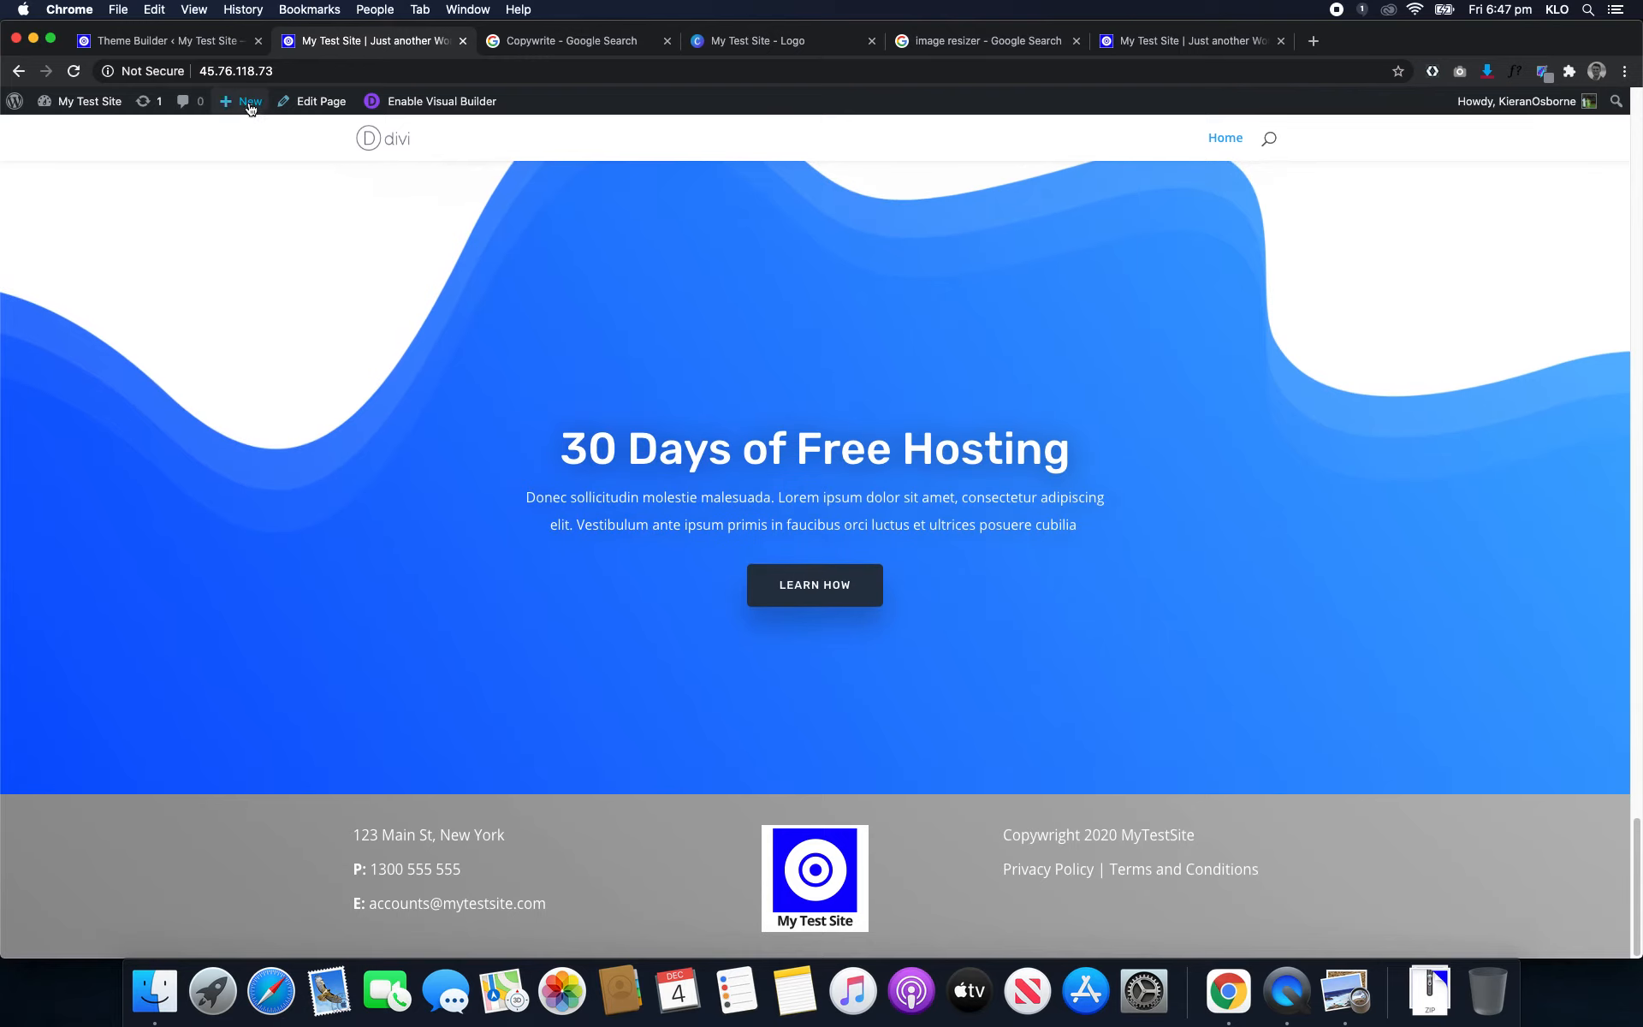
pyautogui.moveTo(244, 101)
pyautogui.click(247, 175)
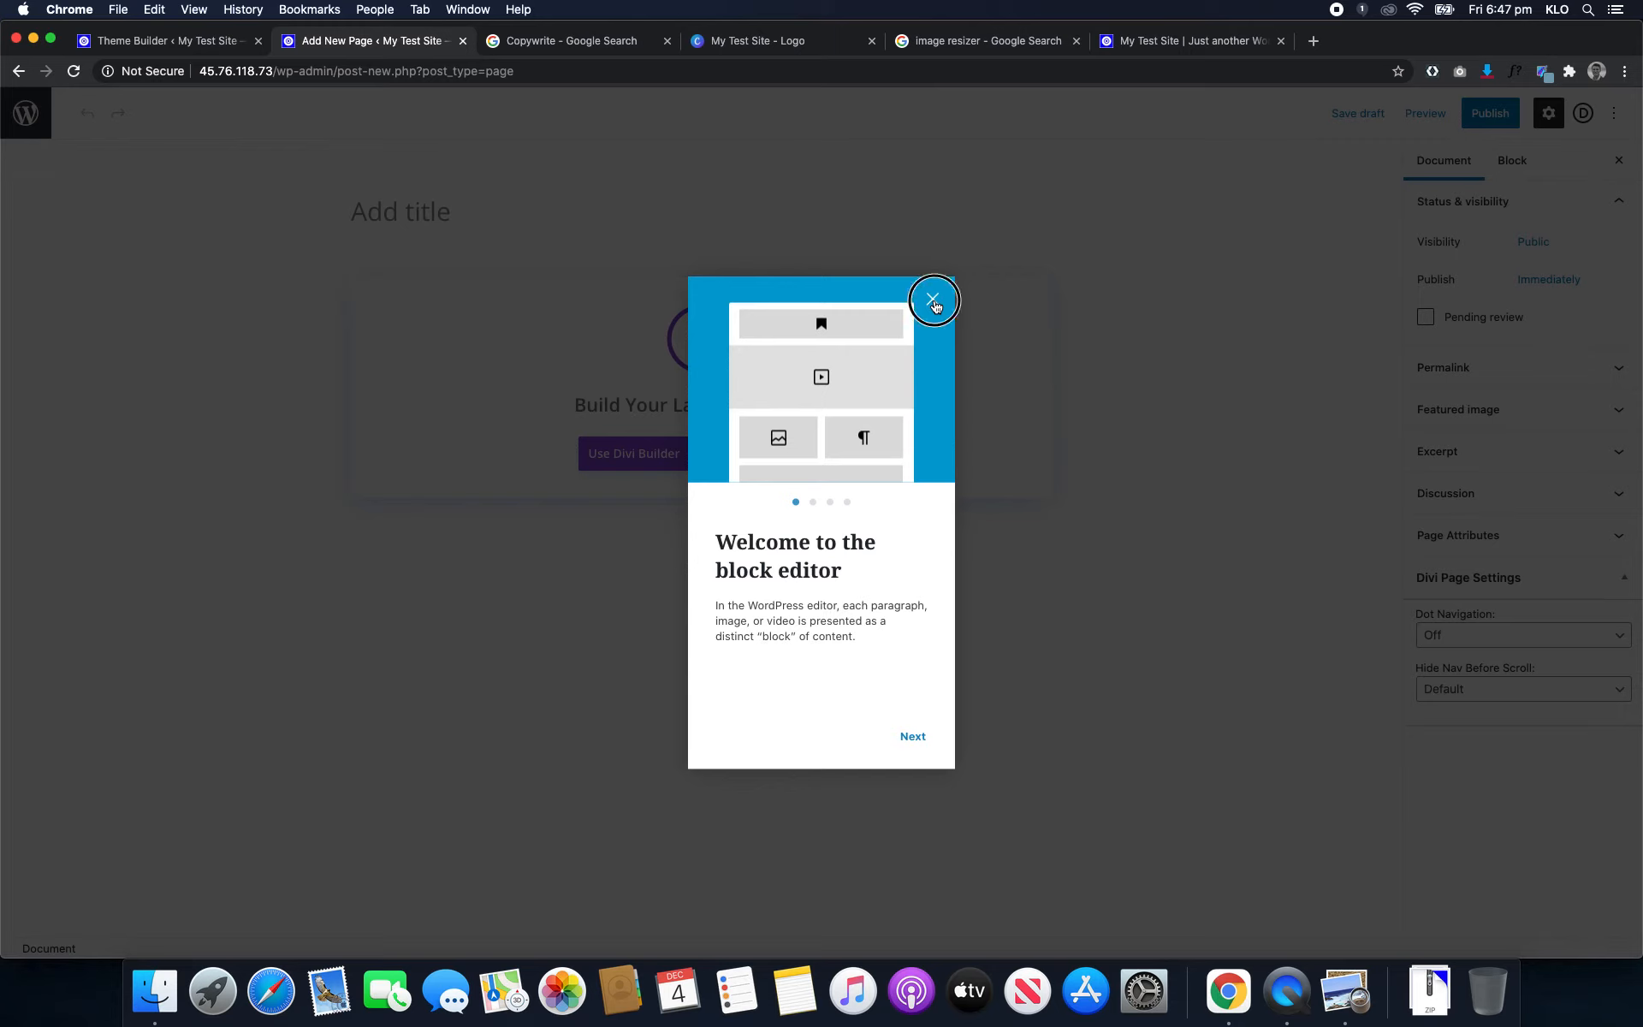
pyautogui.click(934, 304)
pyautogui.write('About')
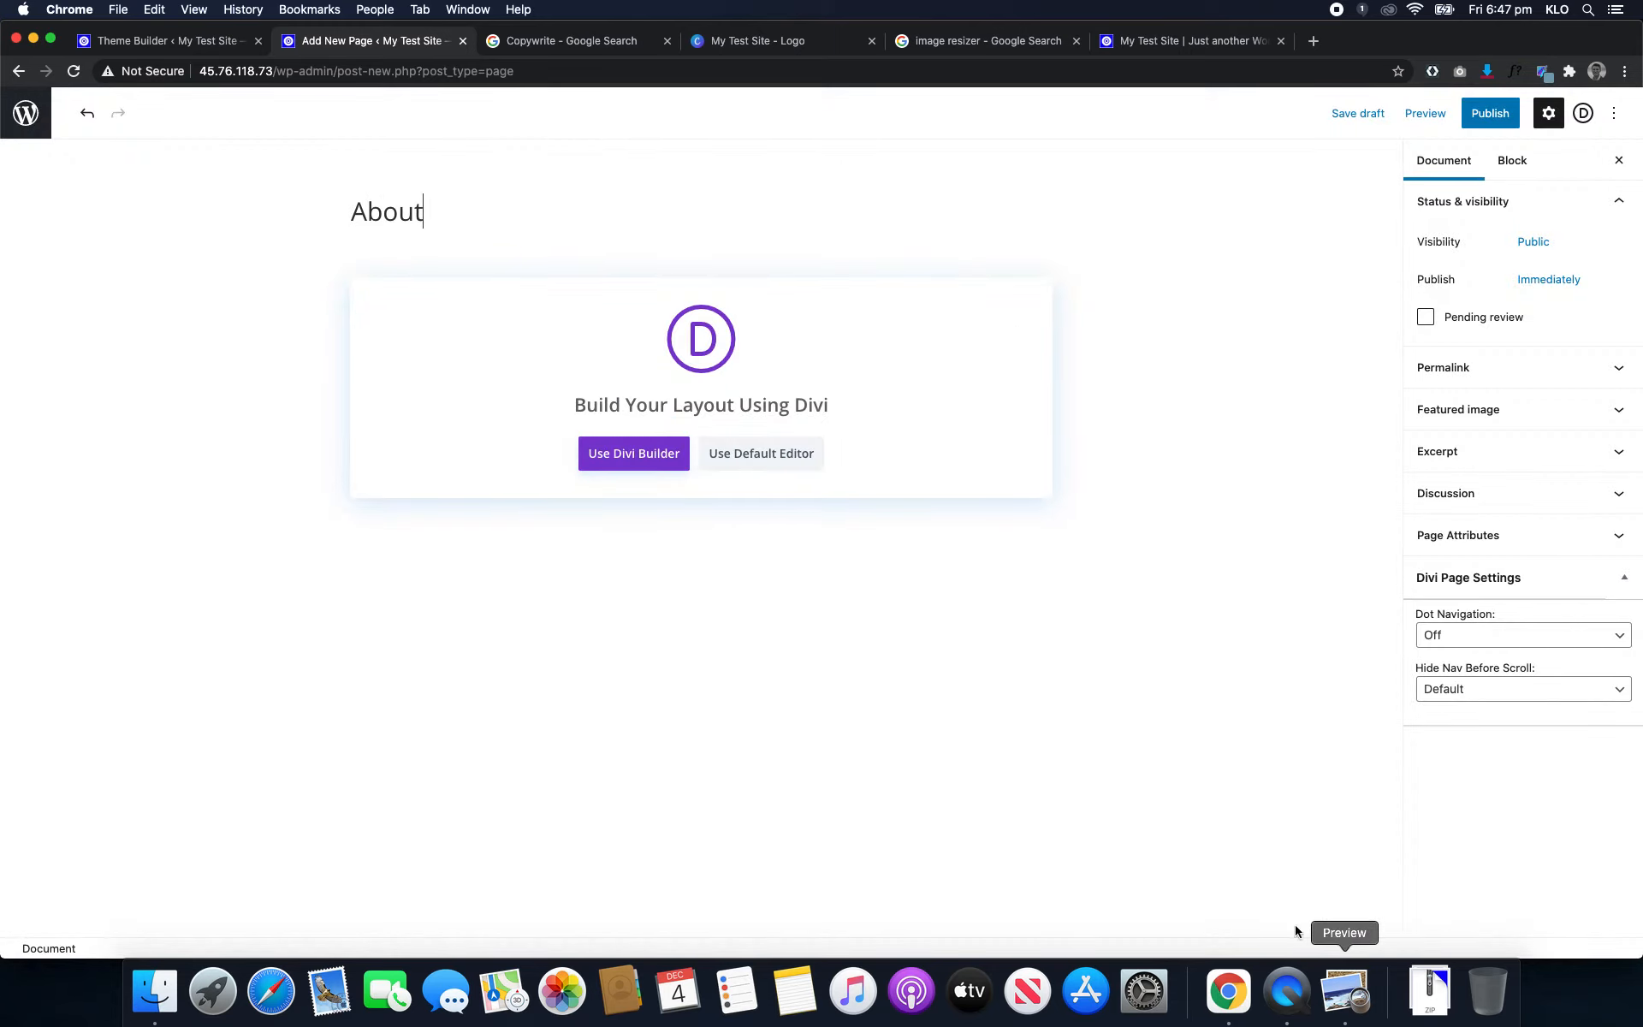
pyautogui.click(641, 458)
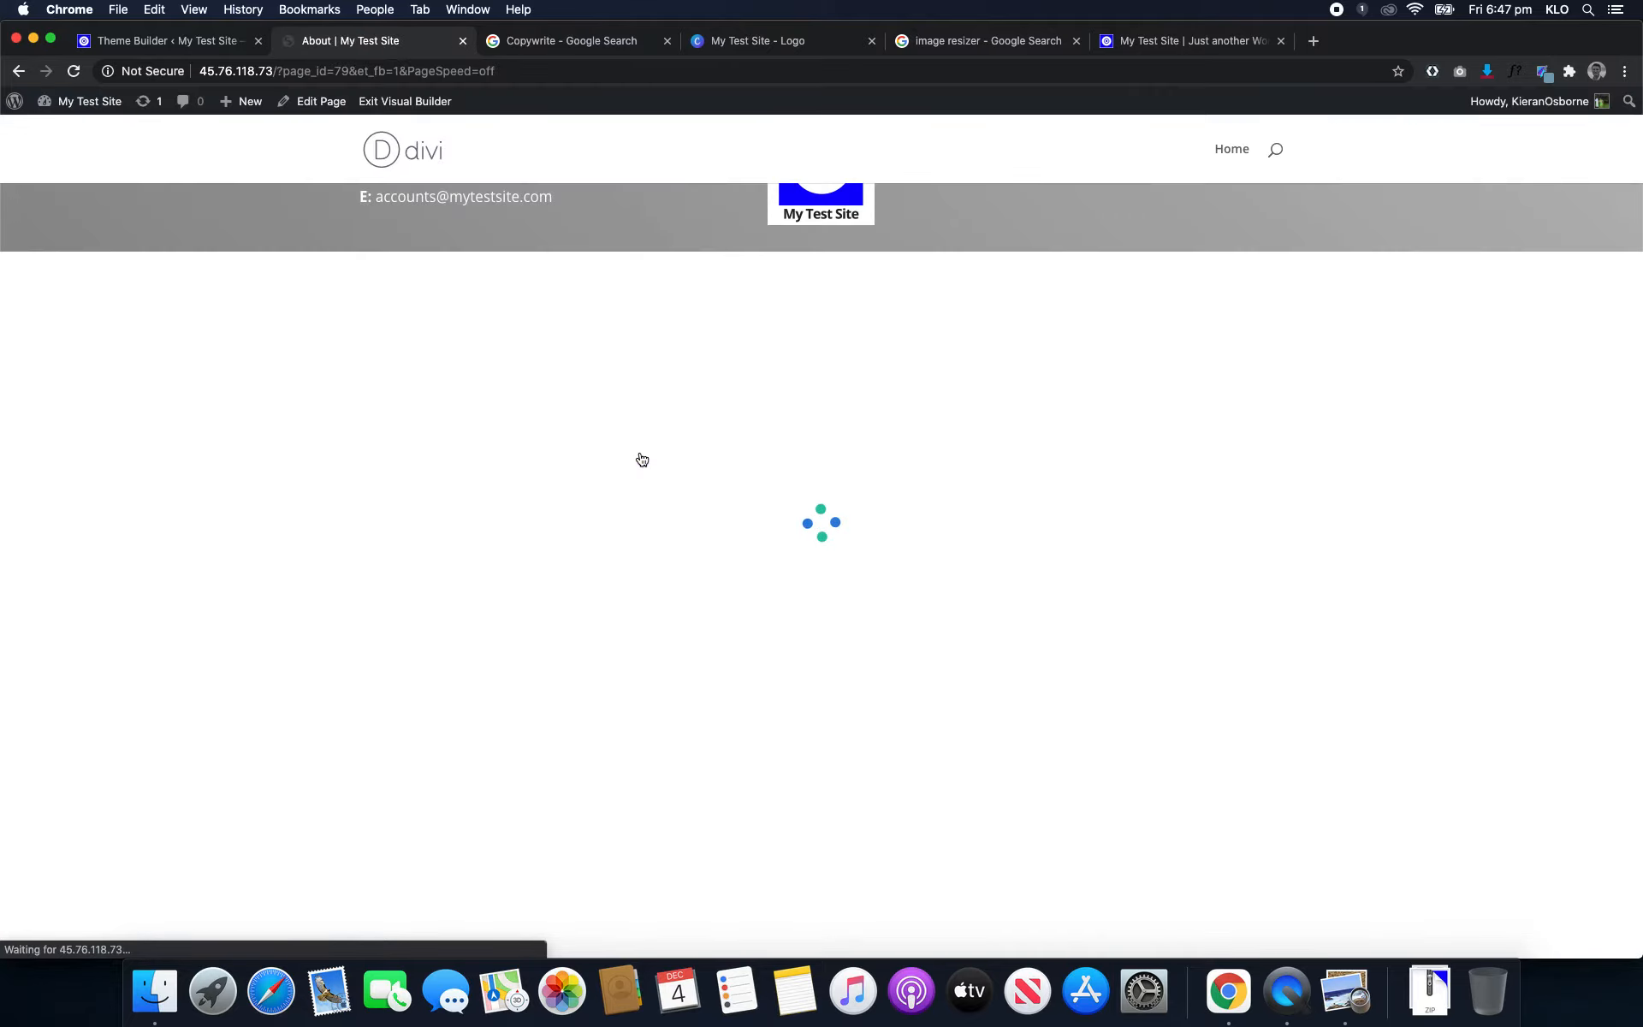
# - Find the Hosting Company pack and apply its About Page layout to the page
pyautogui.click(782, 414)
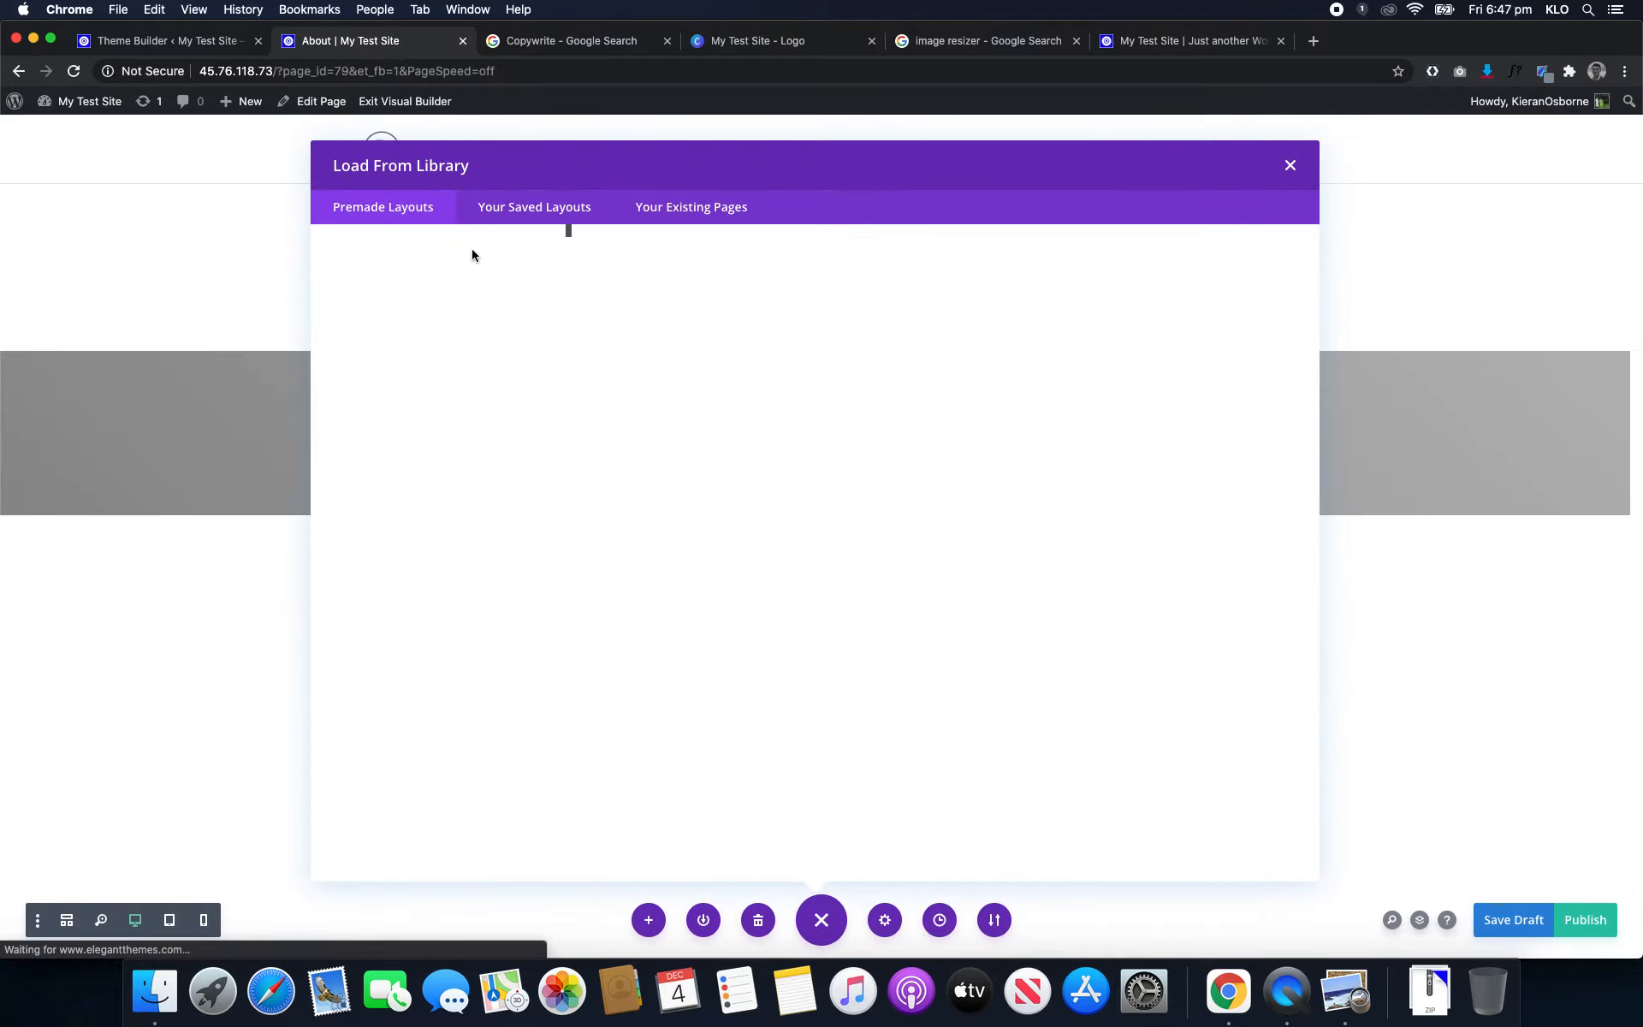
pyautogui.click(380, 339)
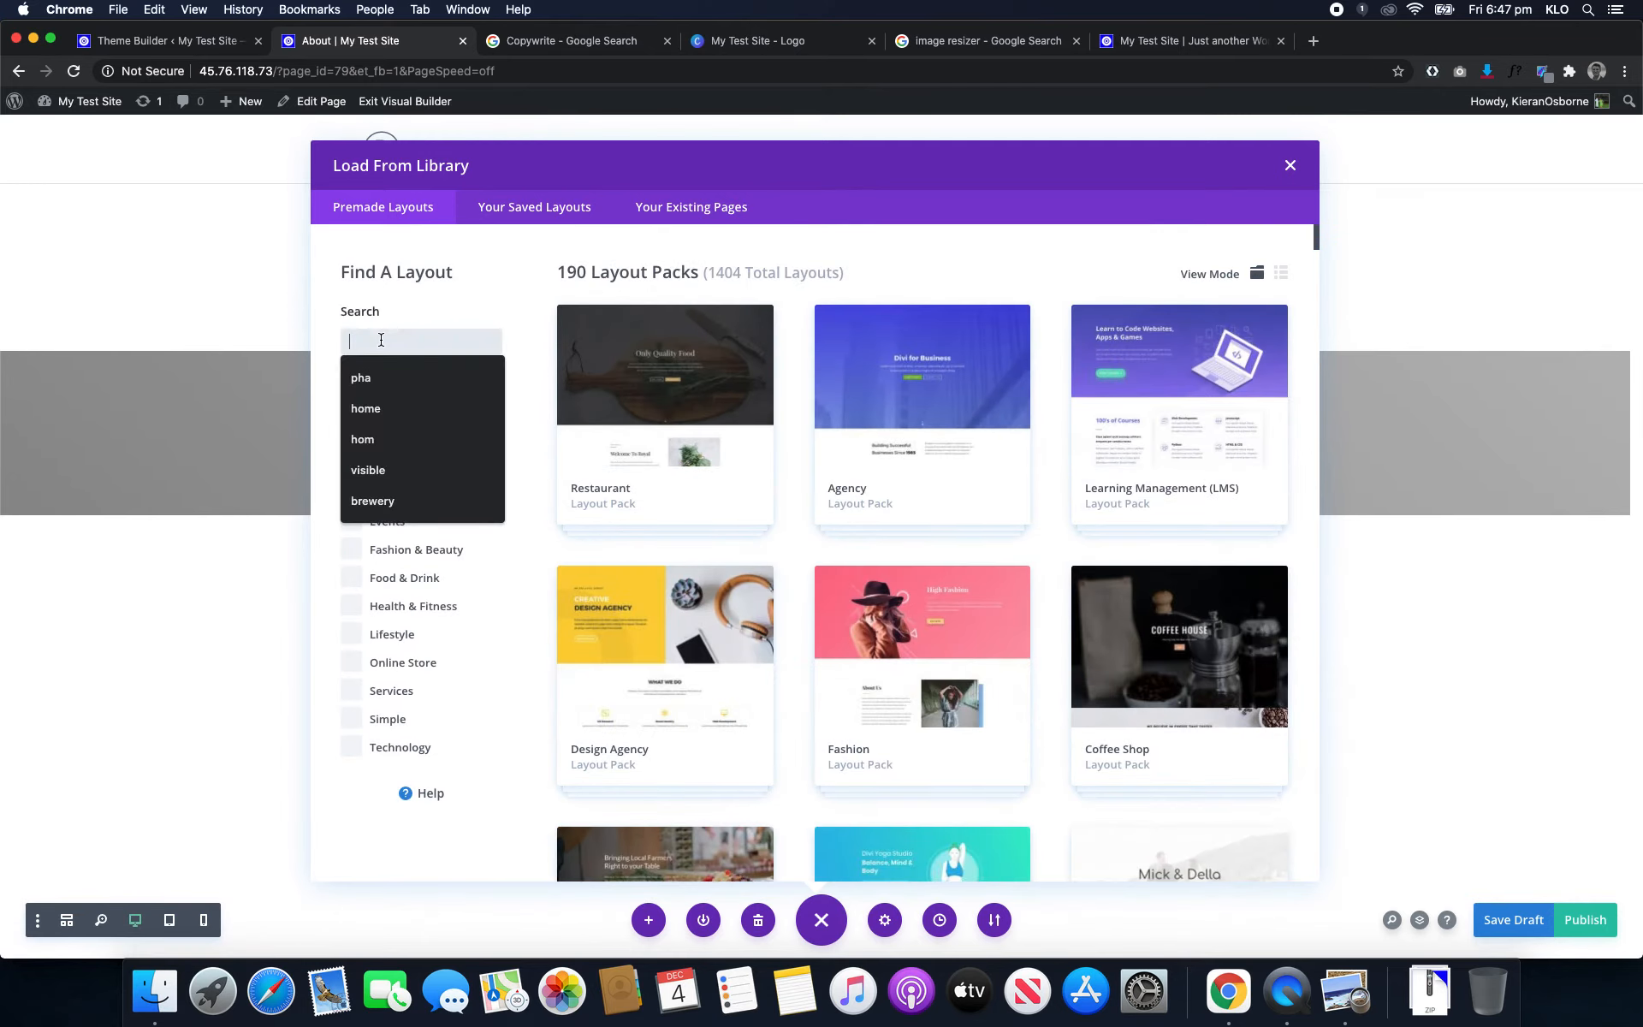
pyautogui.write('hosting')
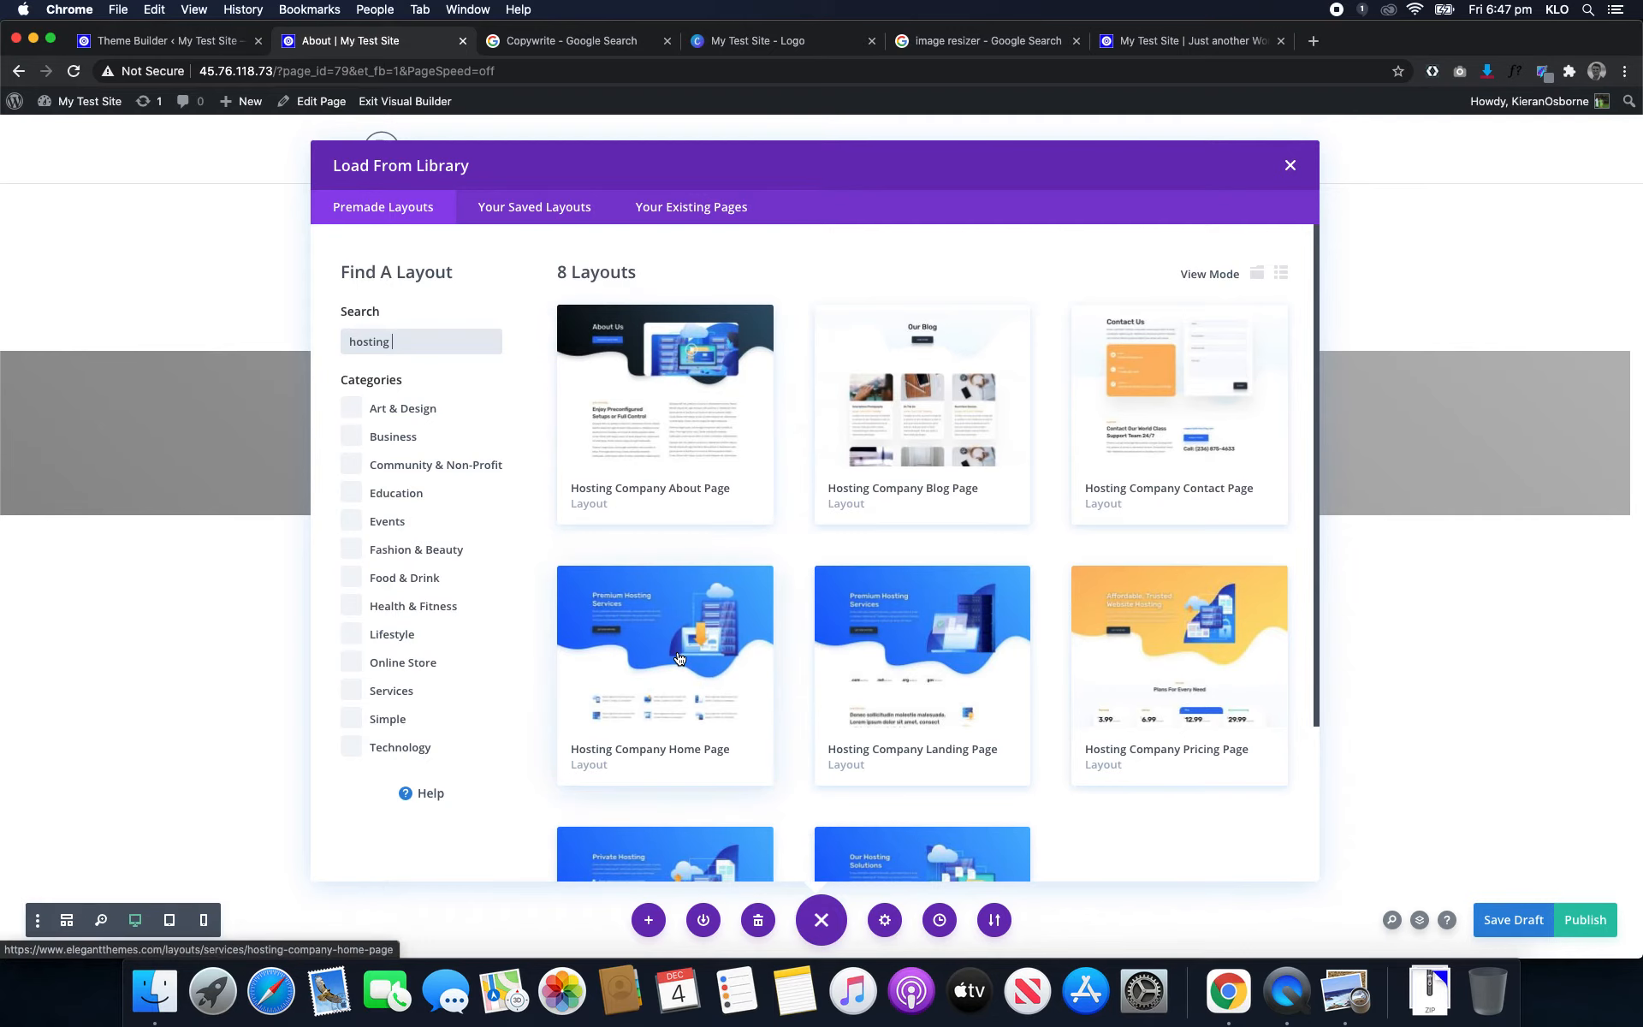
pyautogui.scroll(-2, 679, 658)
pyautogui.scroll(-1, 678, 657)
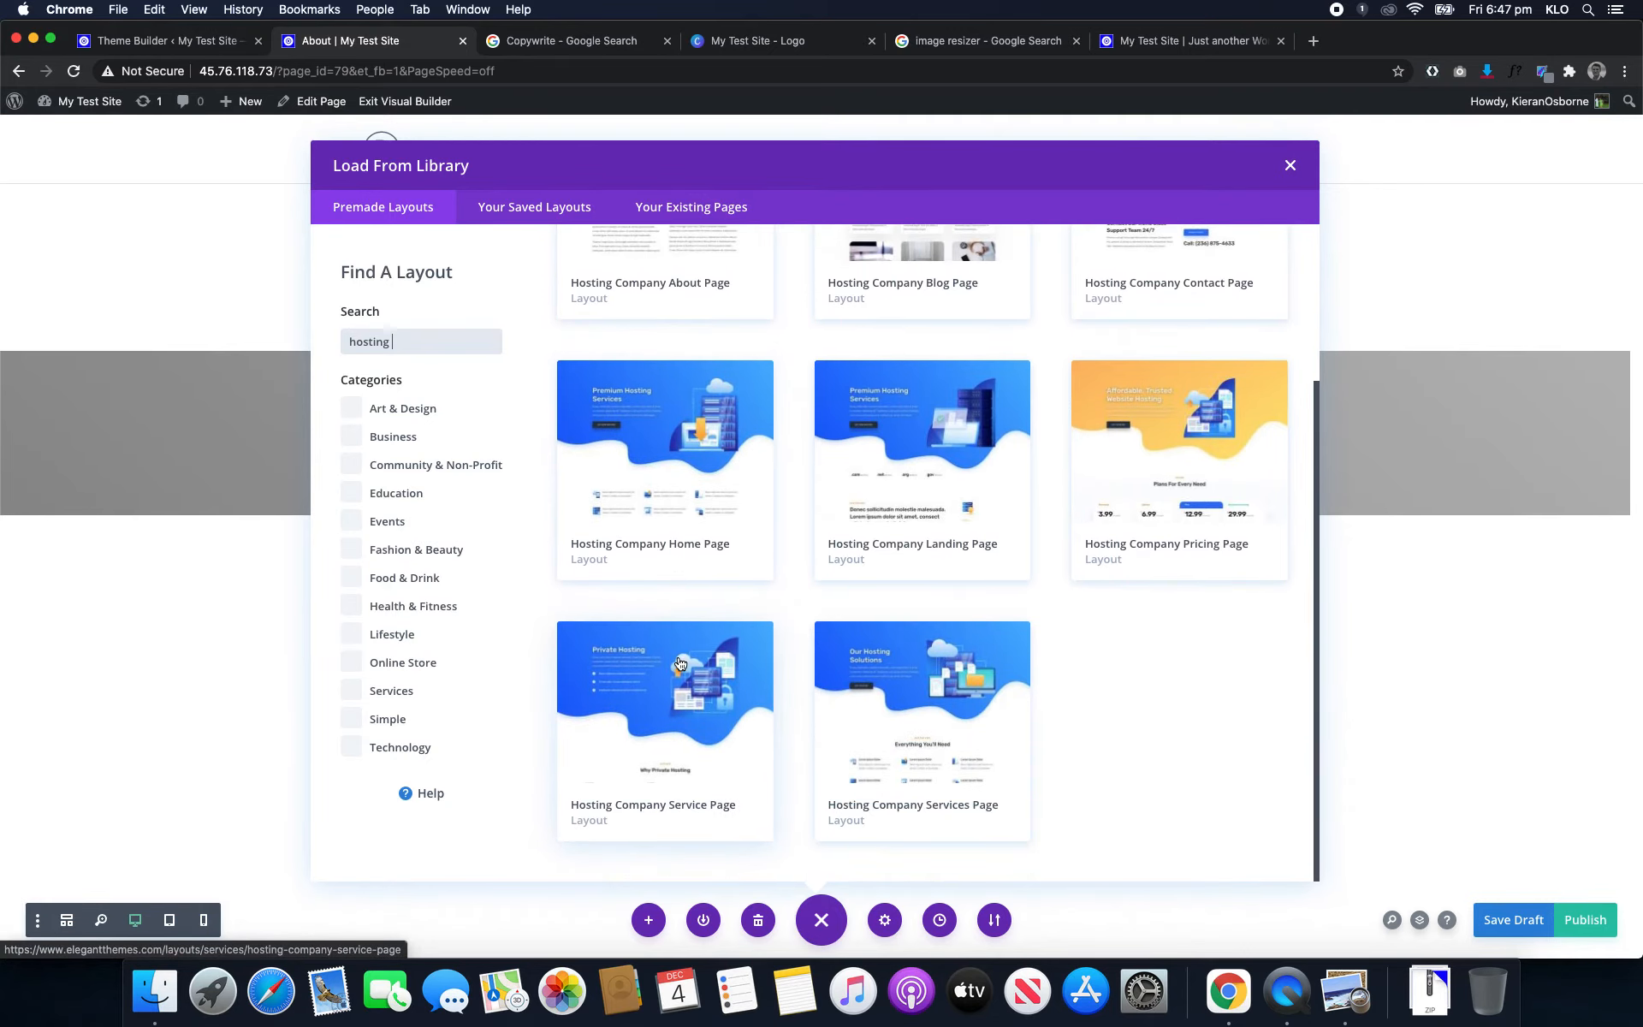
pyautogui.click(904, 737)
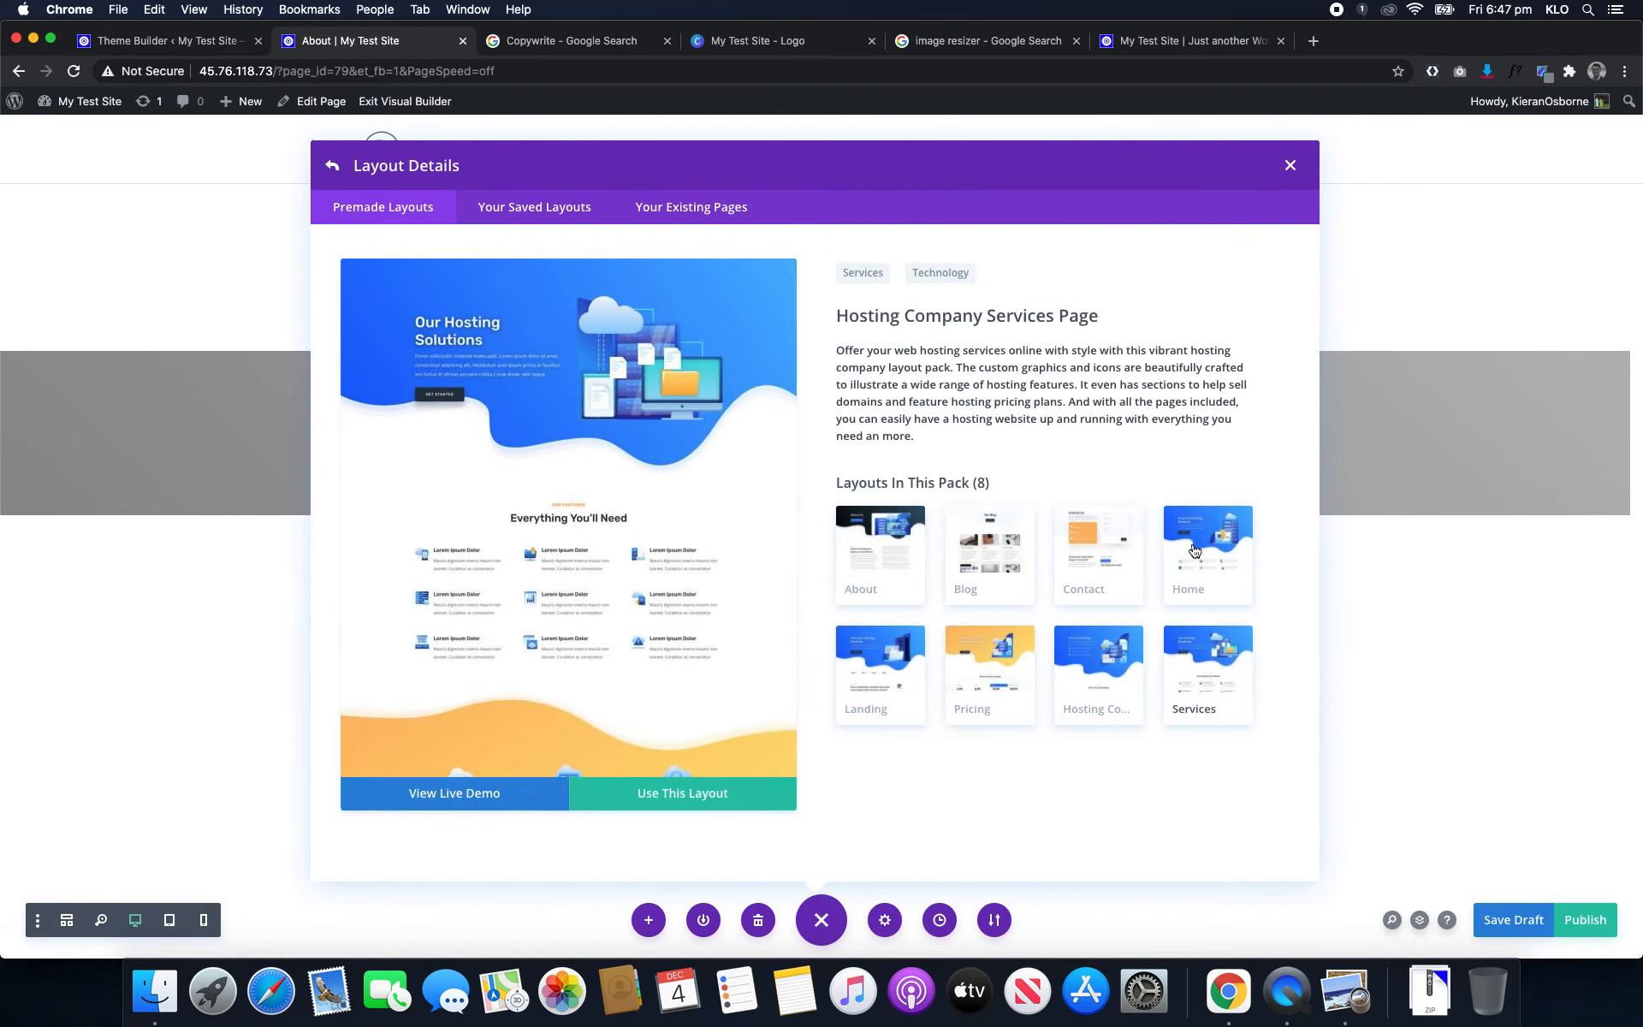
pyautogui.click(878, 548)
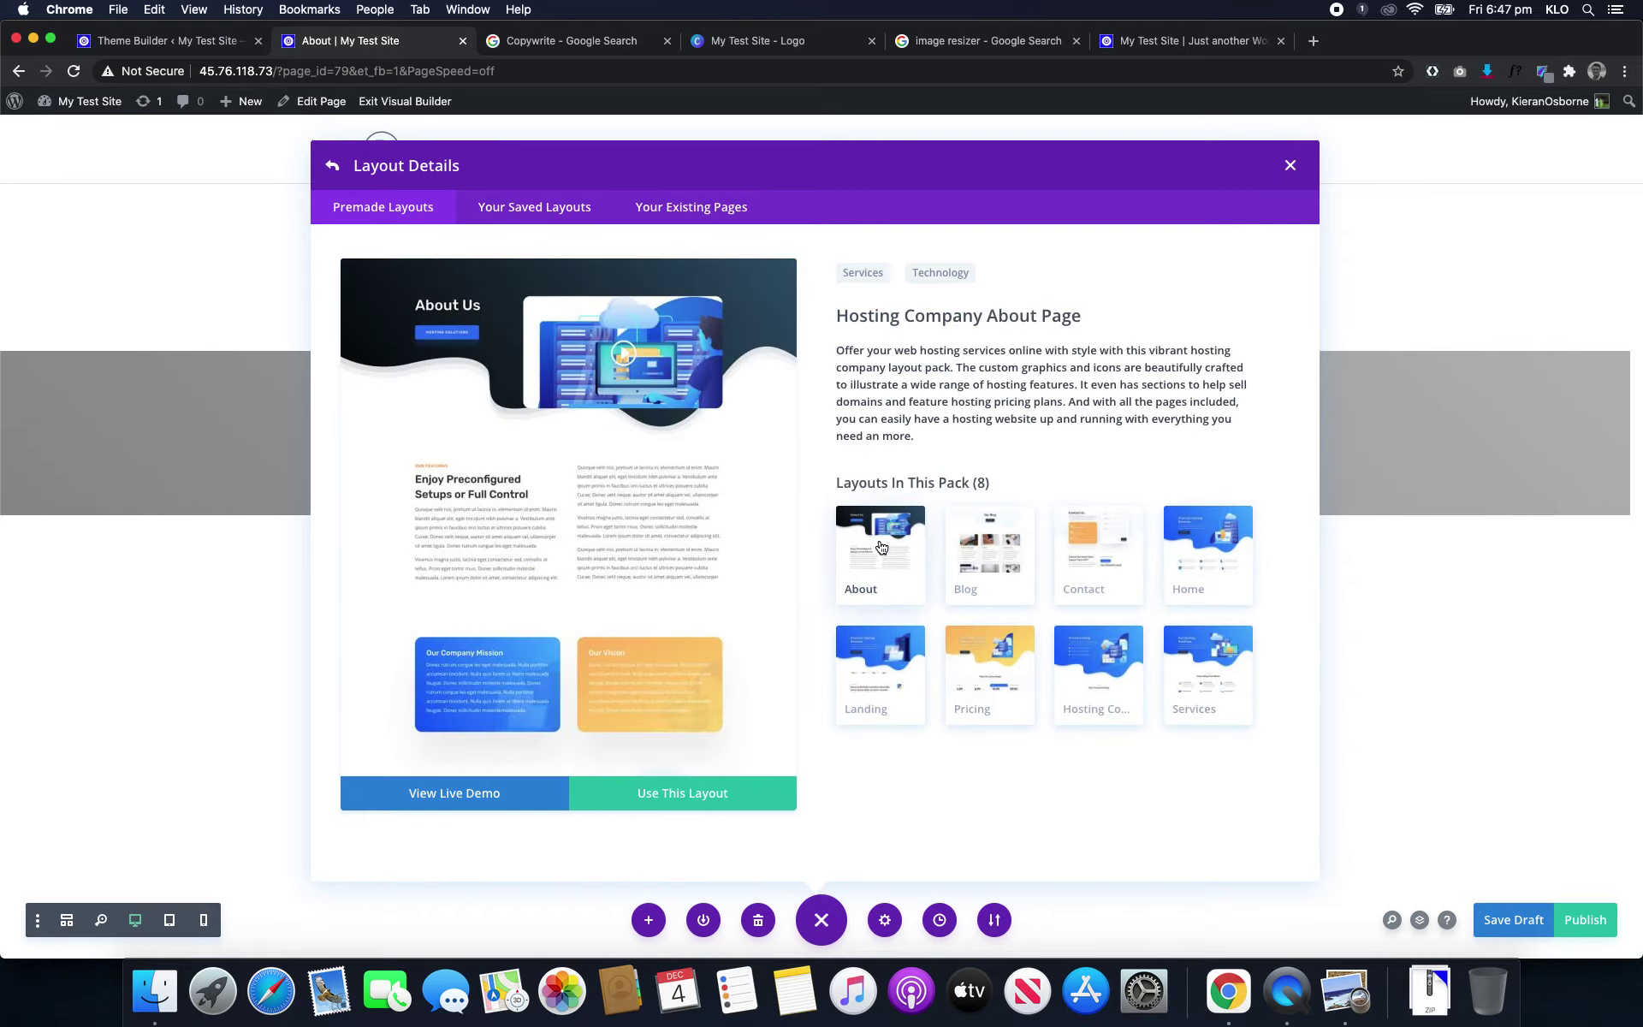
pyautogui.click(664, 792)
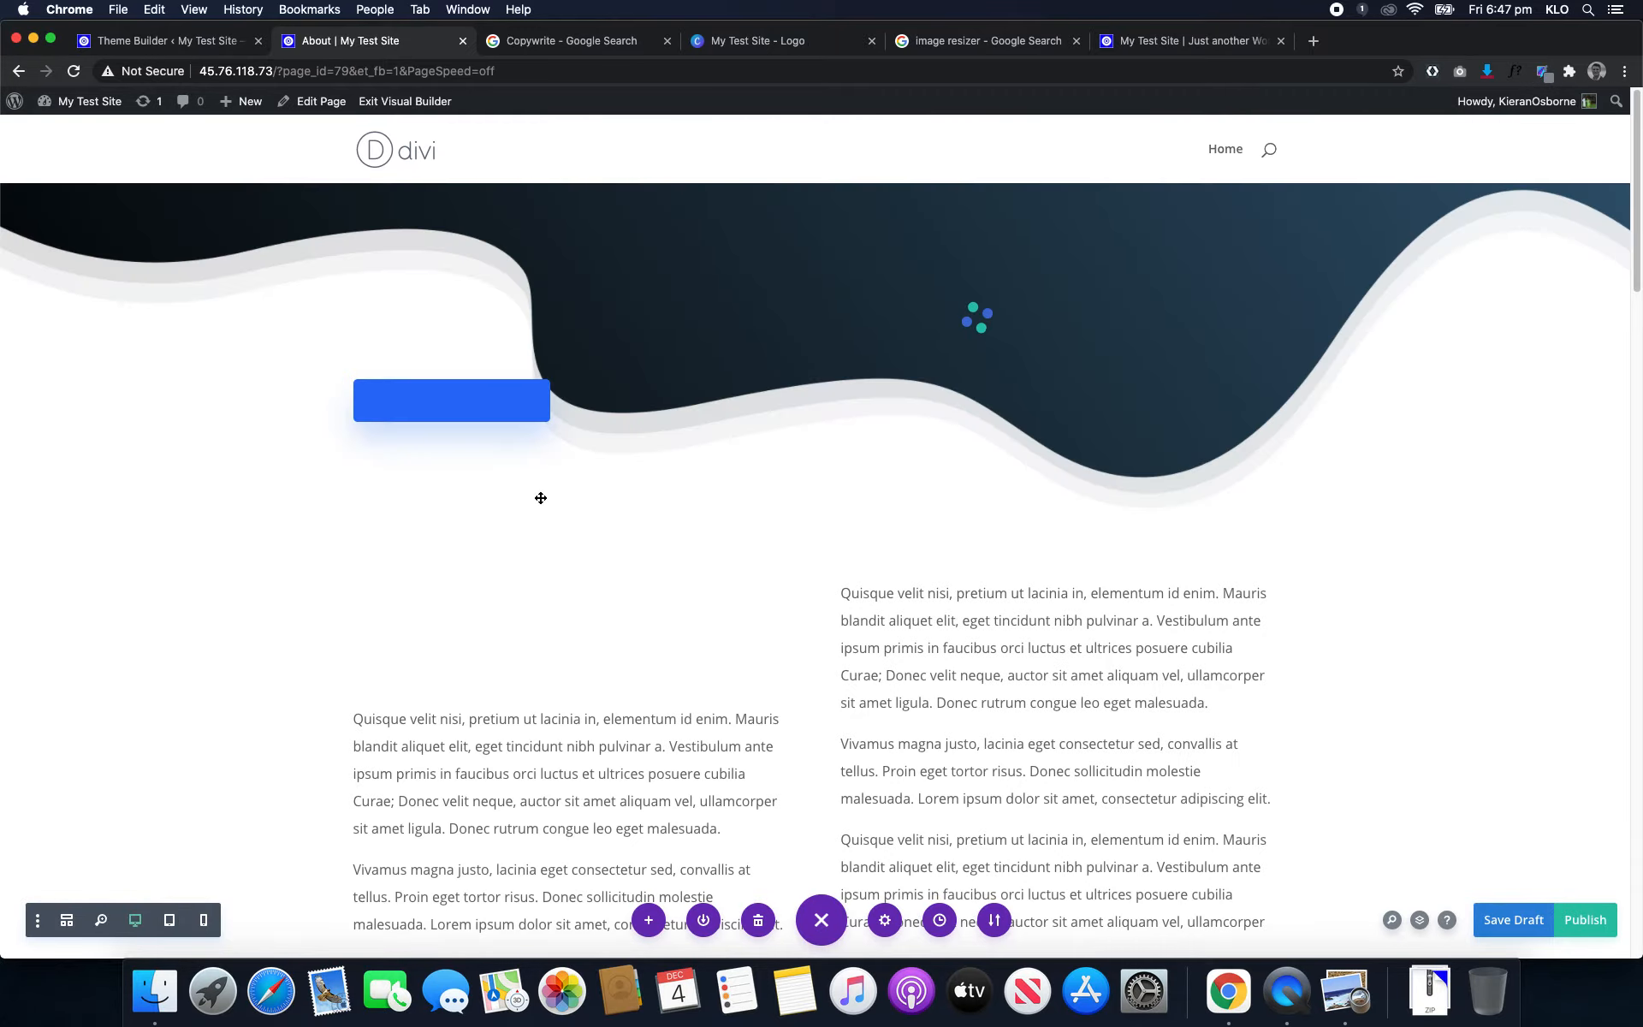
pyautogui.scroll(-10, 514, 507)
pyautogui.scroll(-10, 498, 510)
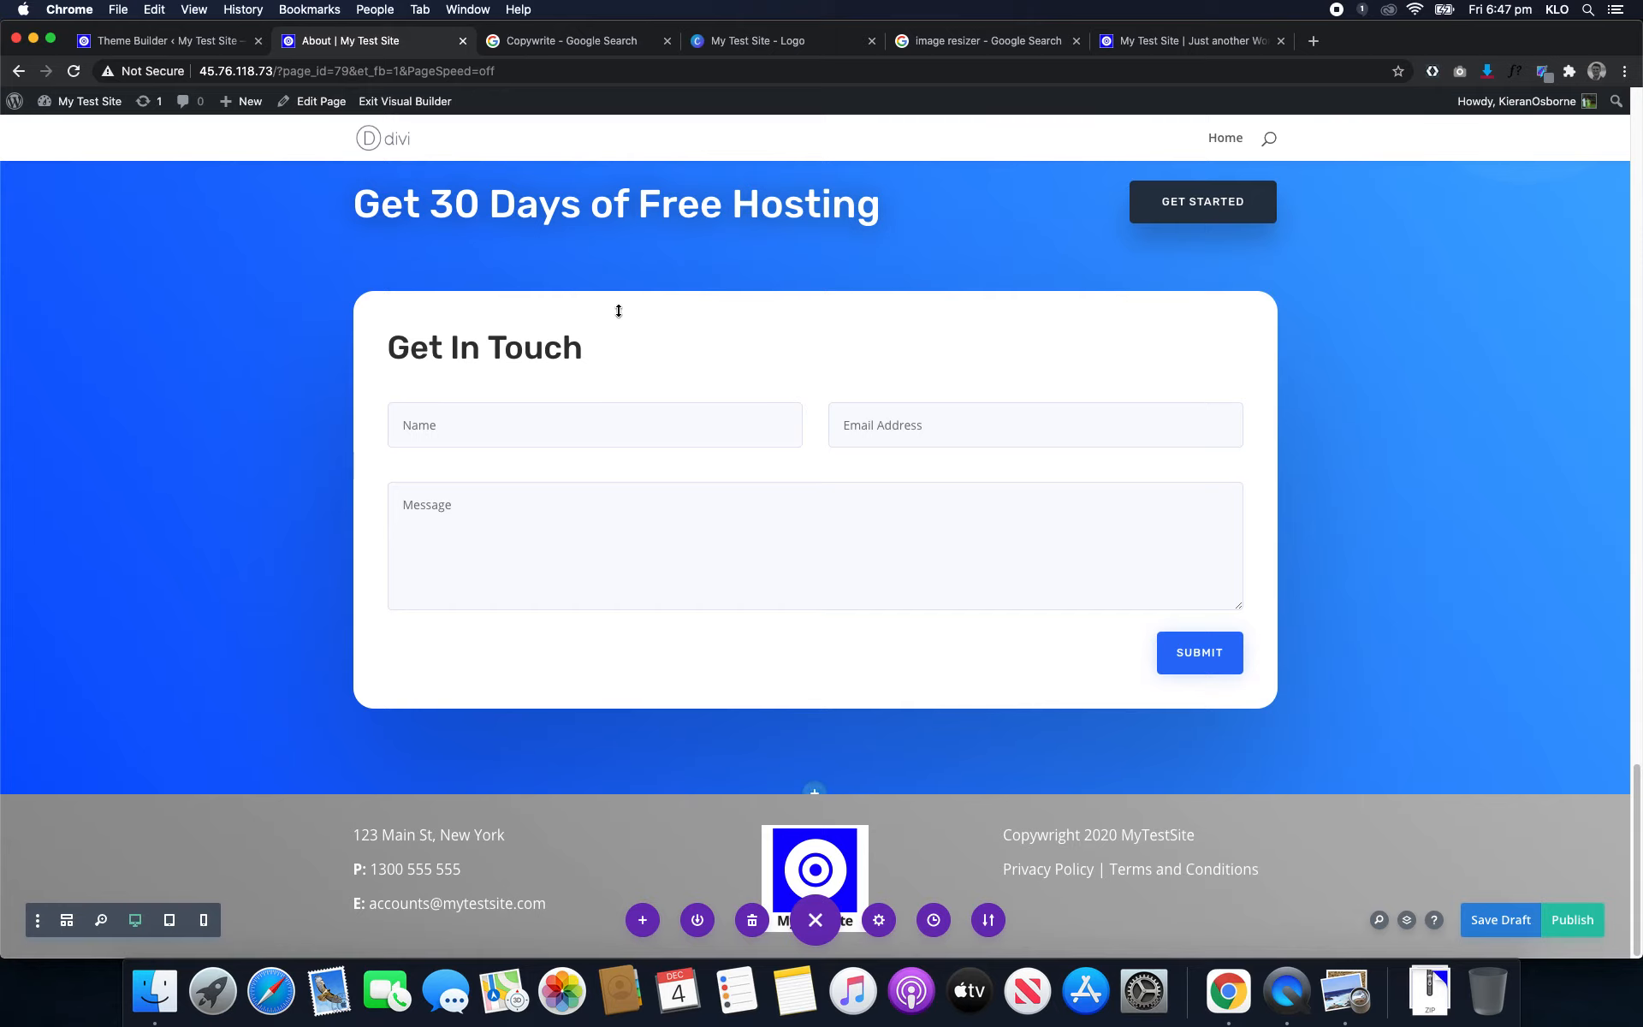
# - Save and exit the About page builder and check the footer text on the live page
pyautogui.click(420, 101)
pyautogui.click(905, 637)
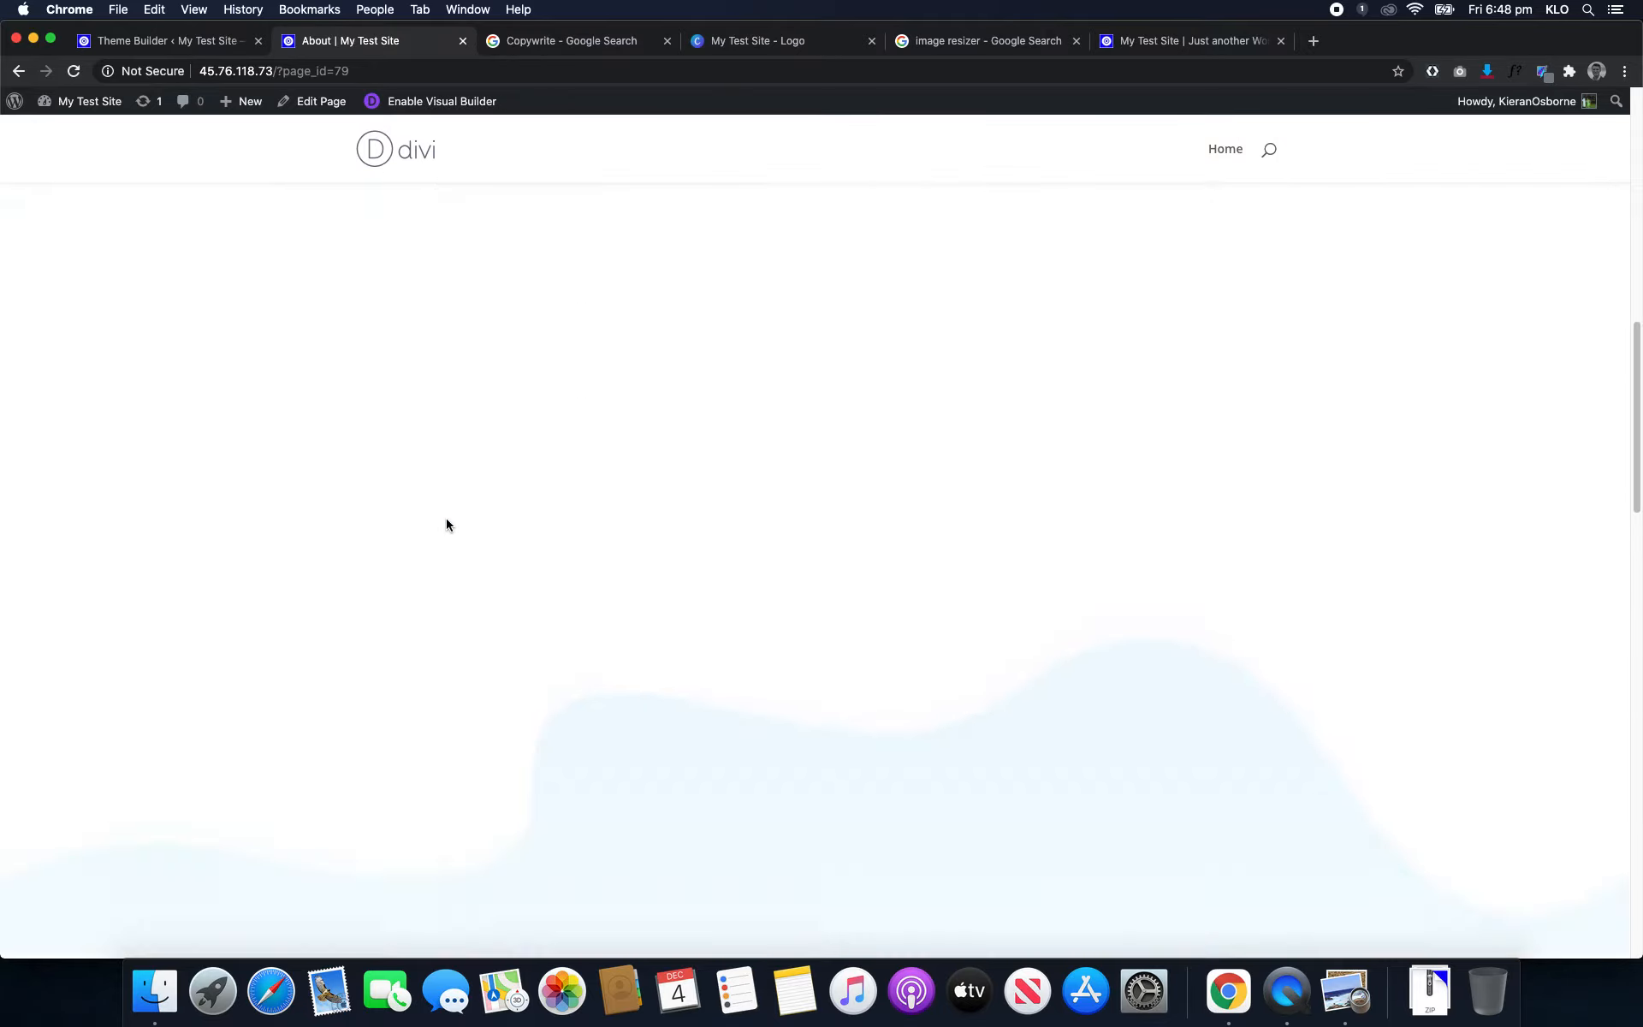
pyautogui.scroll(-10, 447, 524)
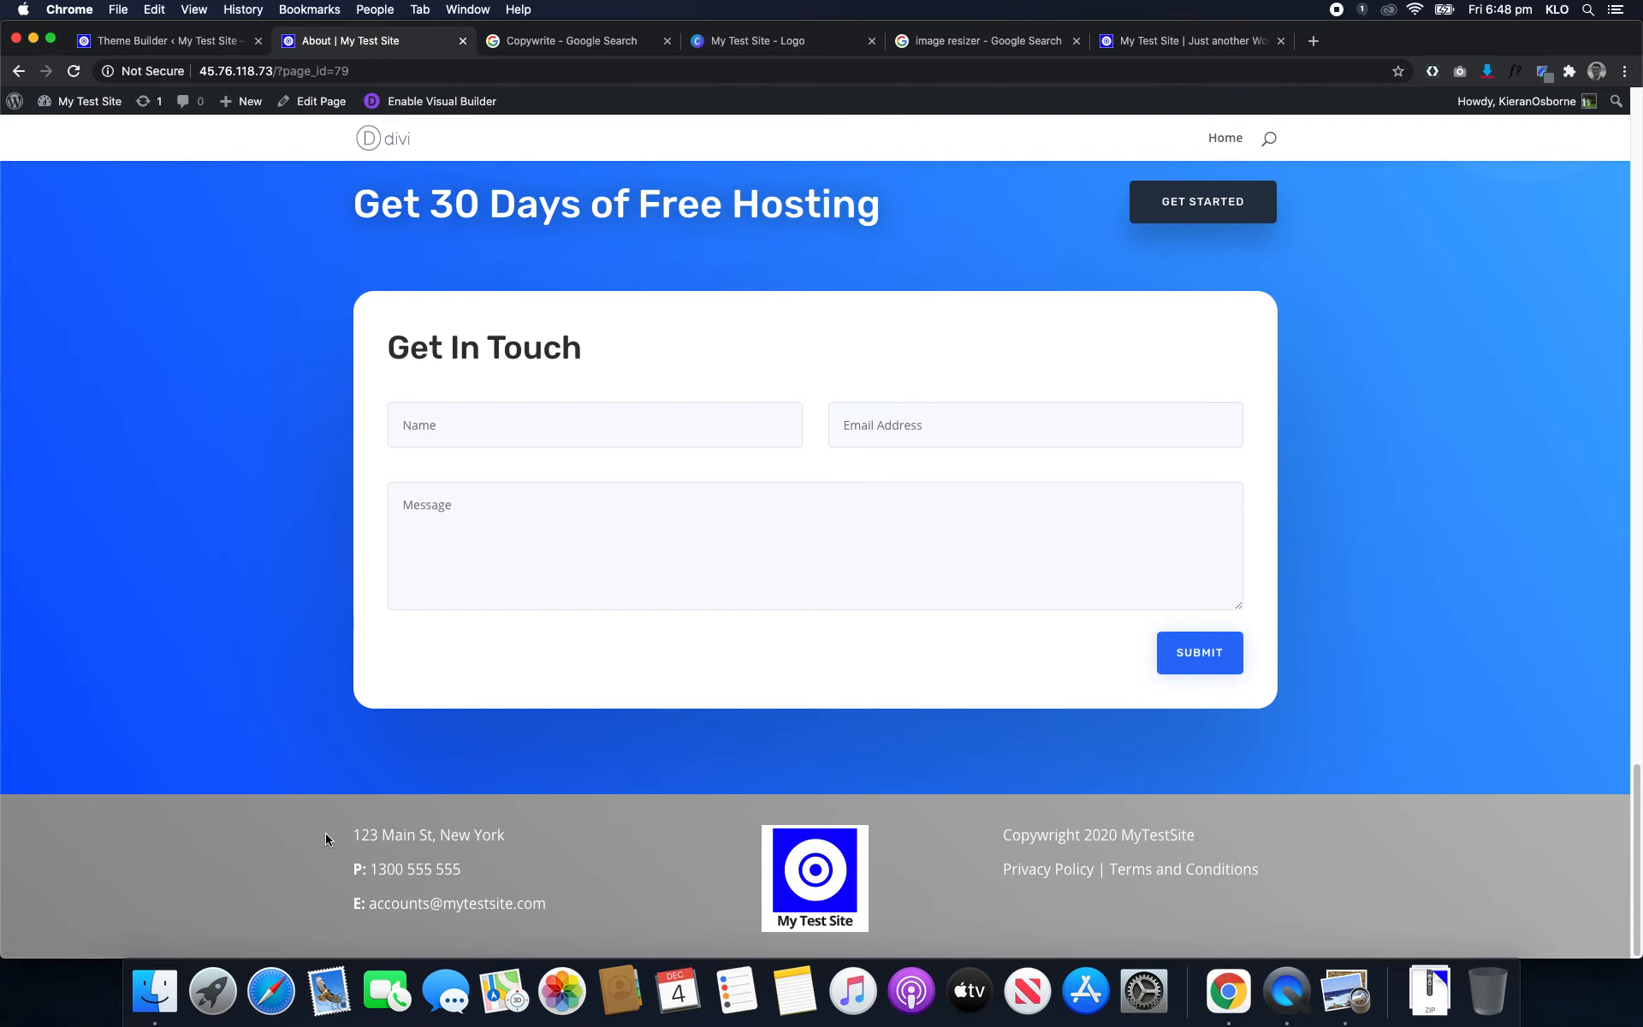
pyautogui.moveTo(326, 833); pyautogui.dragTo(1191, 911)
pyautogui.click(1191, 912)
# - Add a regular section with a six-column row below the global footer in the Theme Builder
pyautogui.click(161, 41)
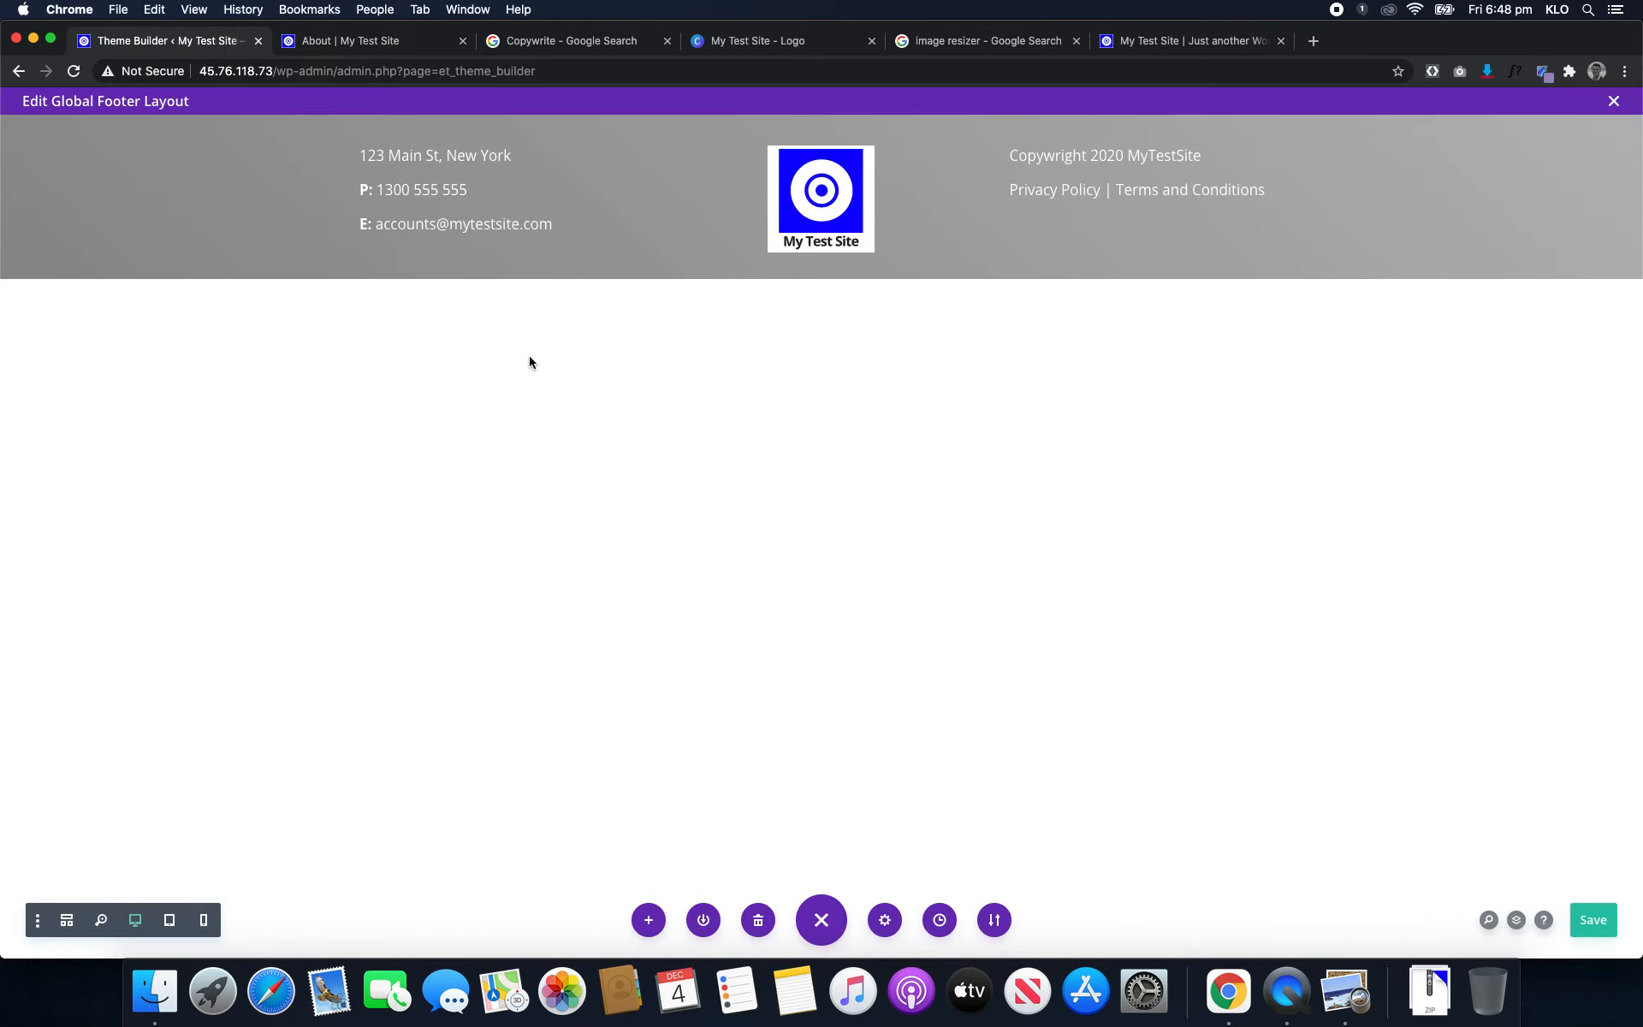
pyautogui.click(793, 279)
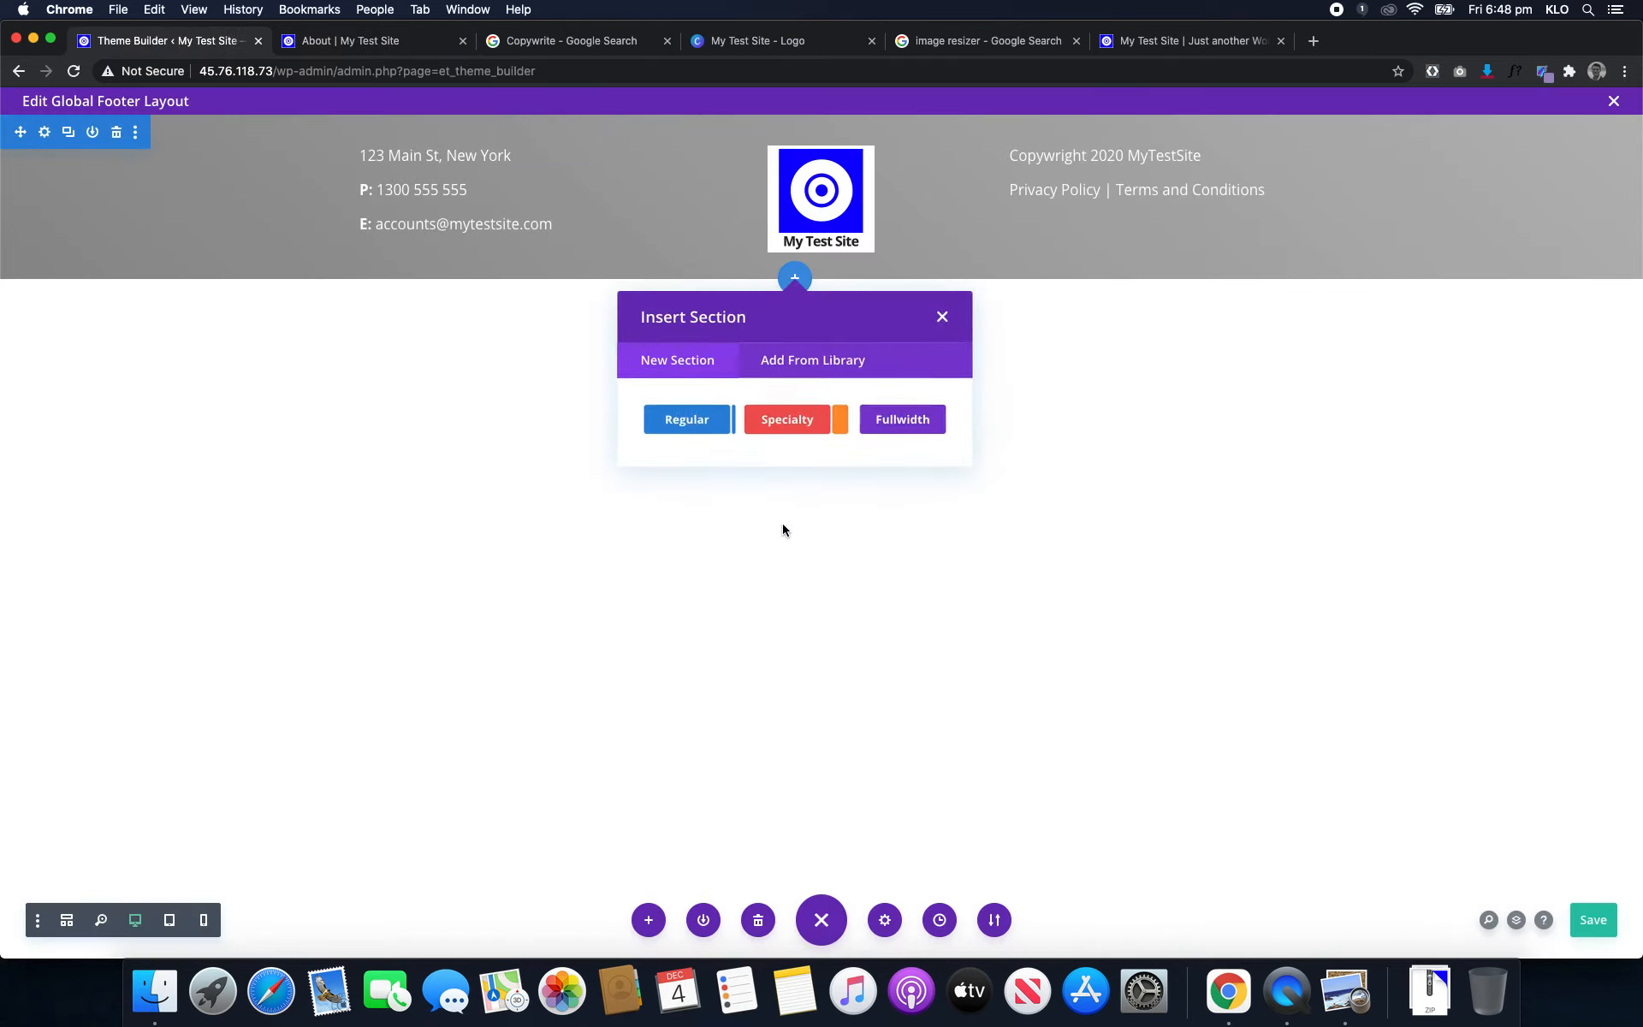
pyautogui.click(689, 419)
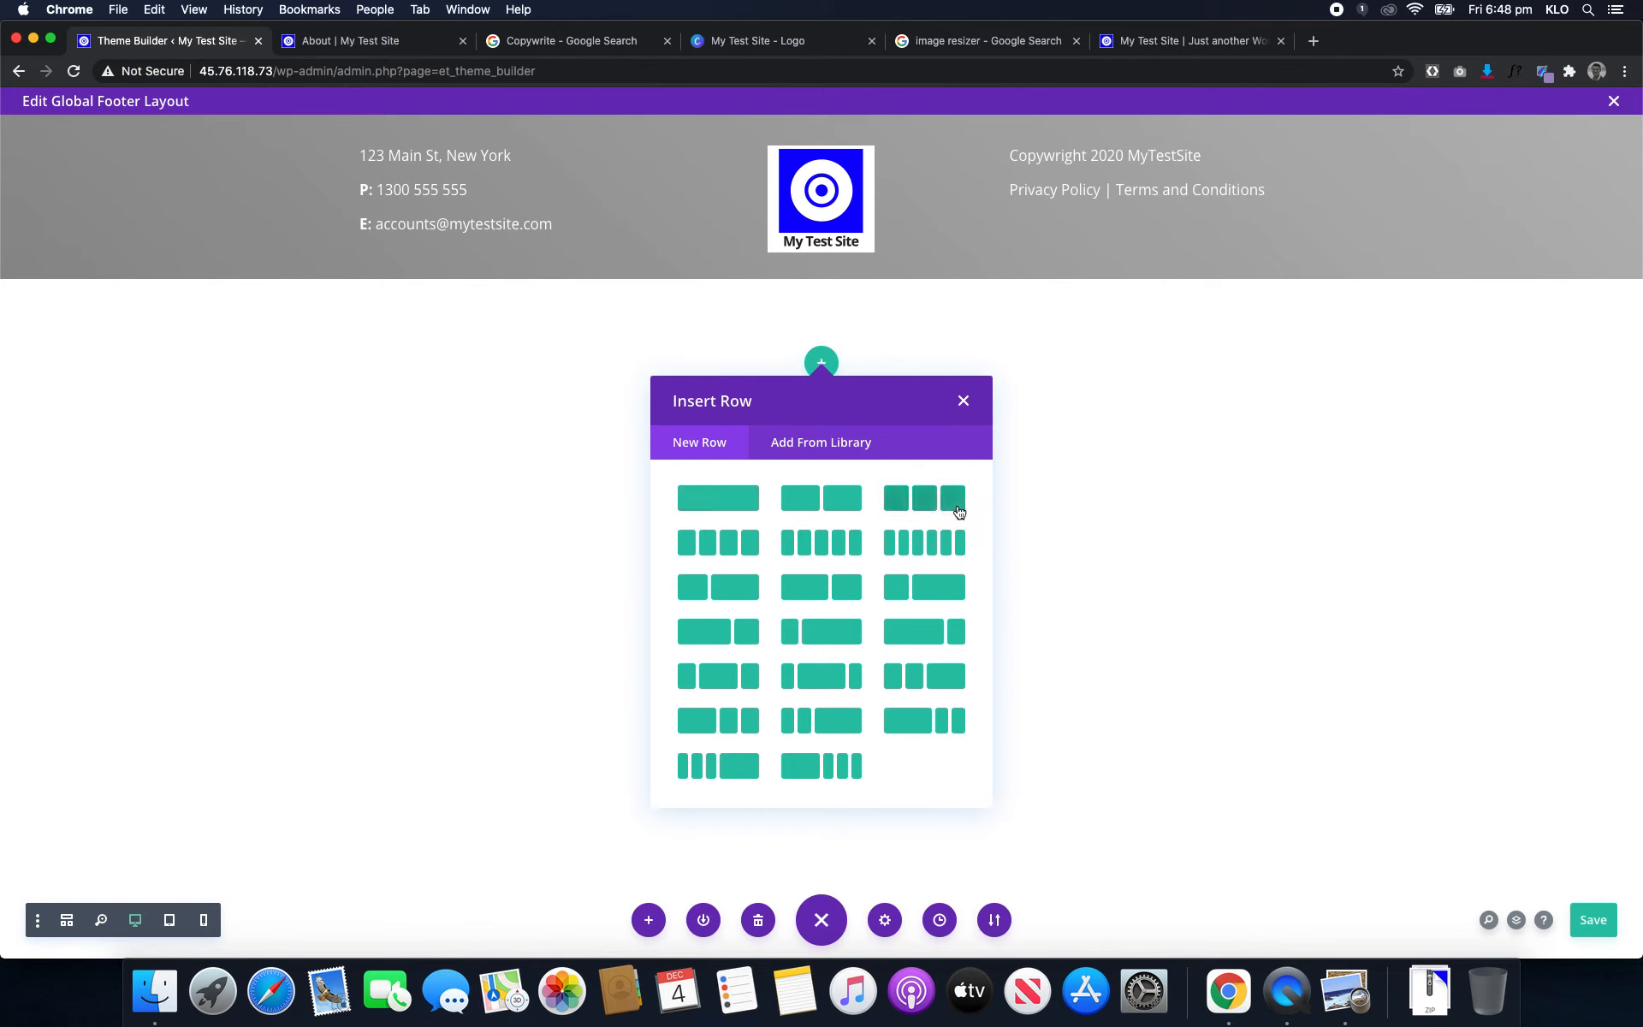
pyautogui.click(943, 553)
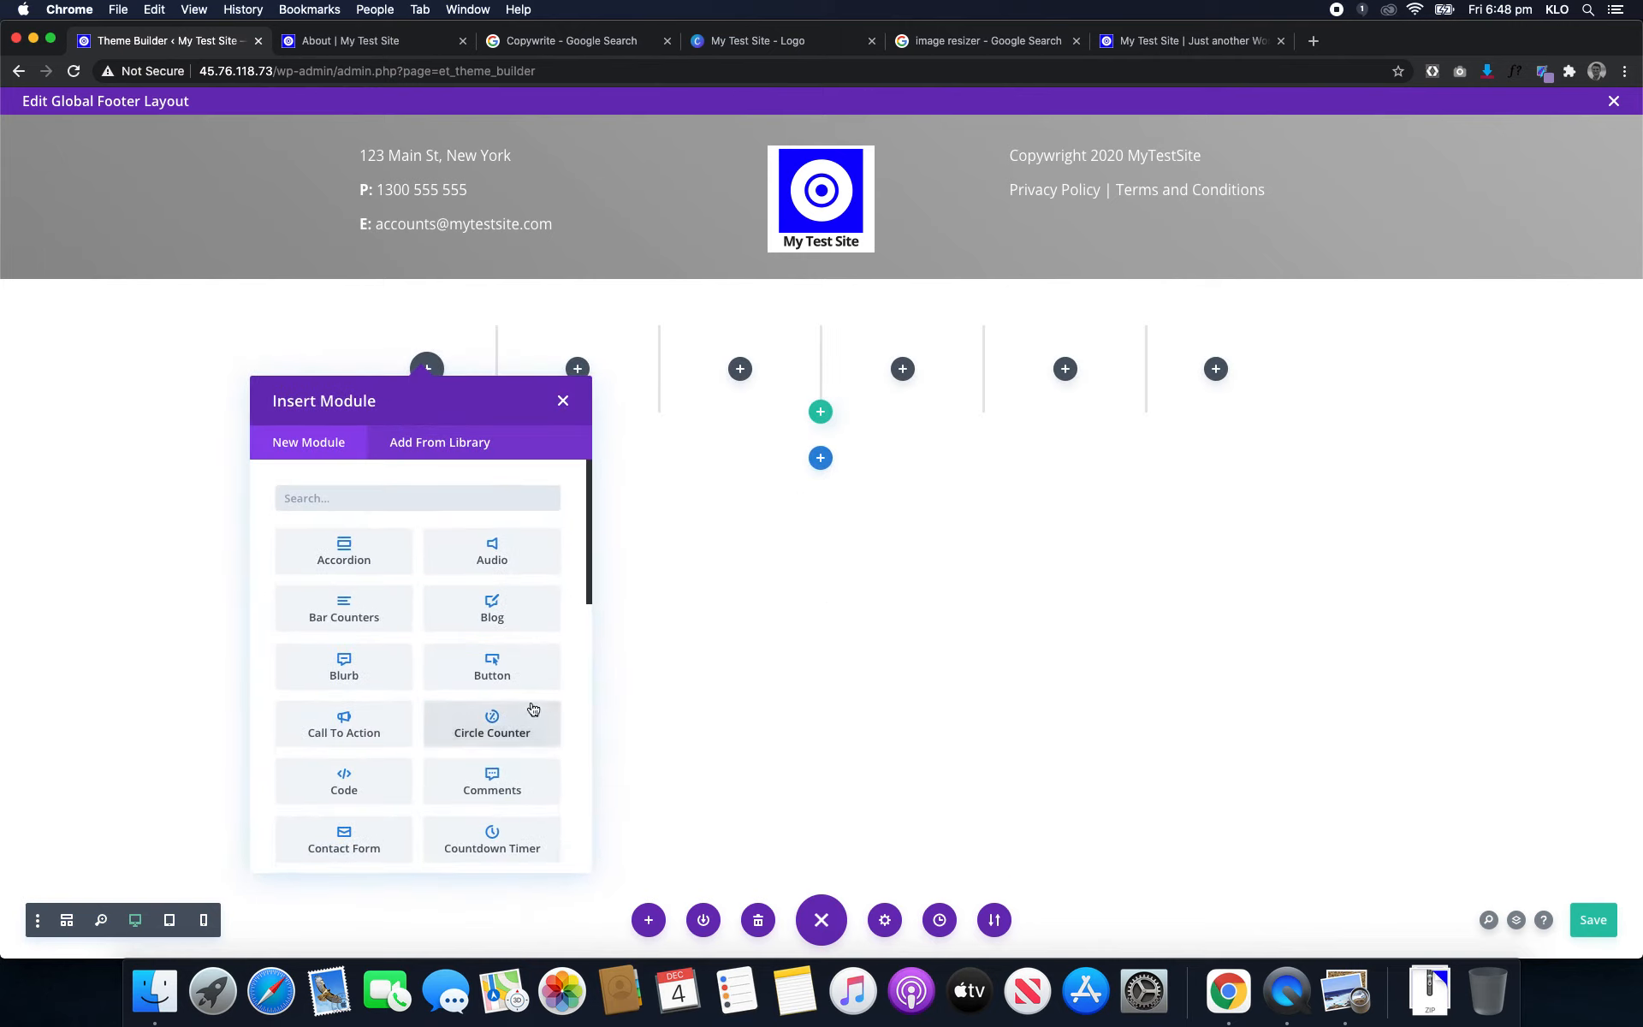
# - Place a Circle Counter in the first column and a Button in the second, then save the footer
pyautogui.click(503, 722)
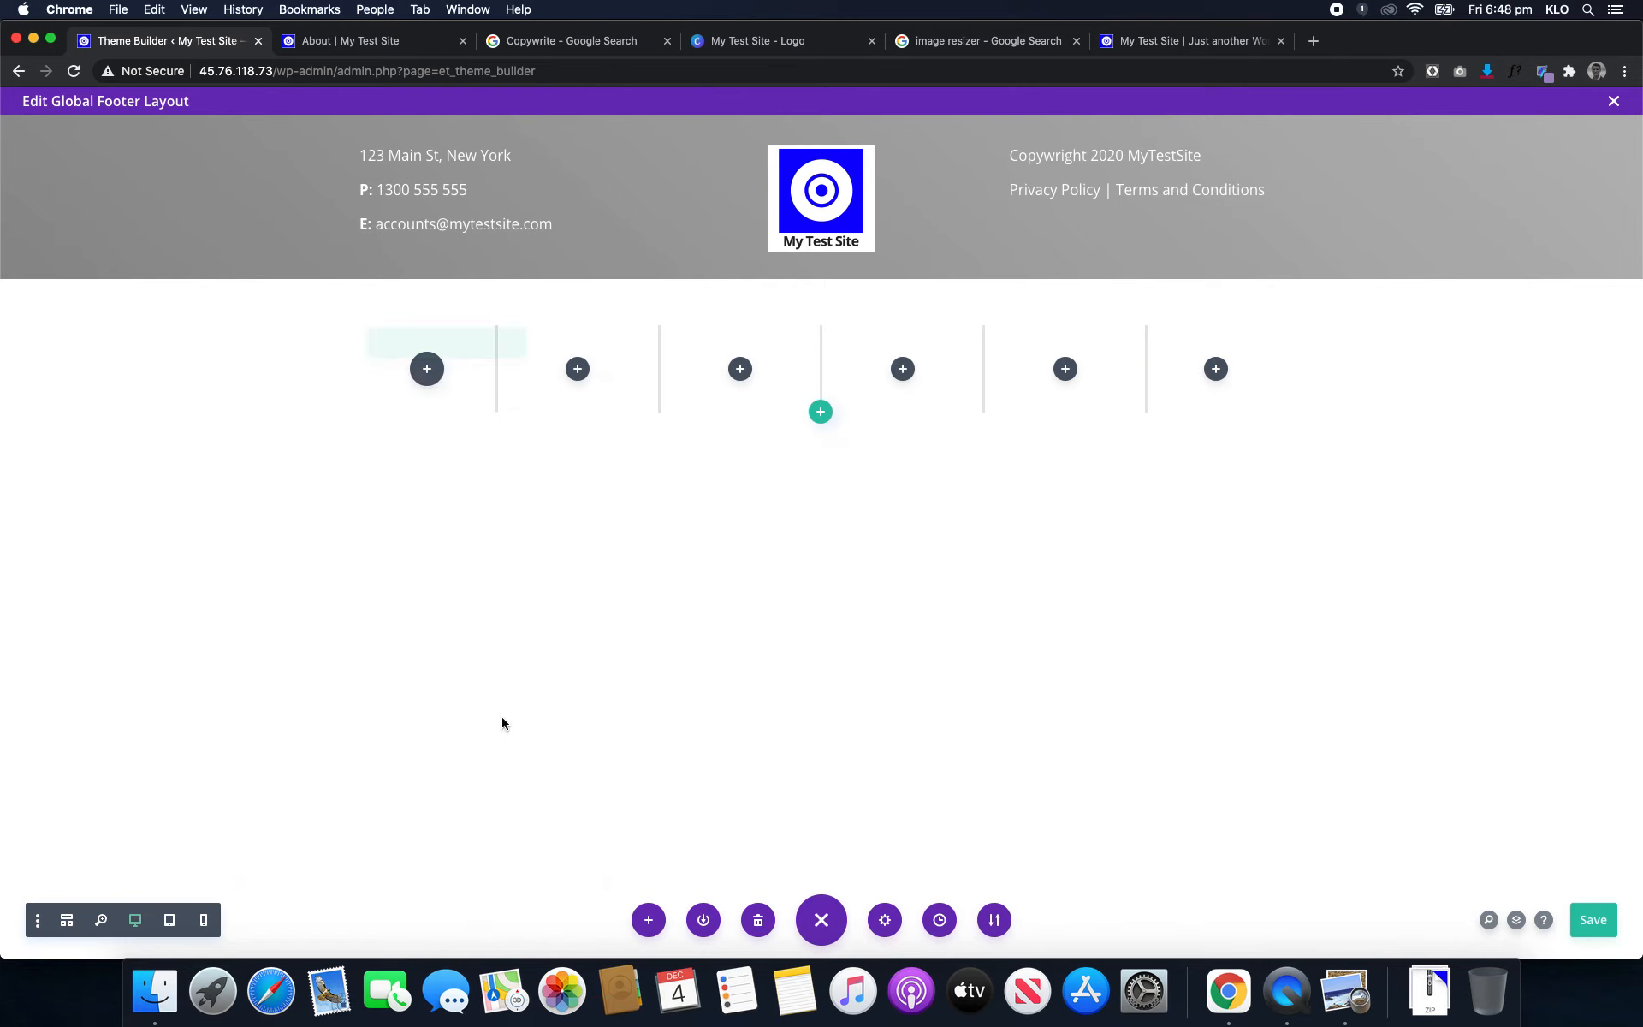
pyautogui.click(741, 372)
pyautogui.scroll(-5, 609, 783)
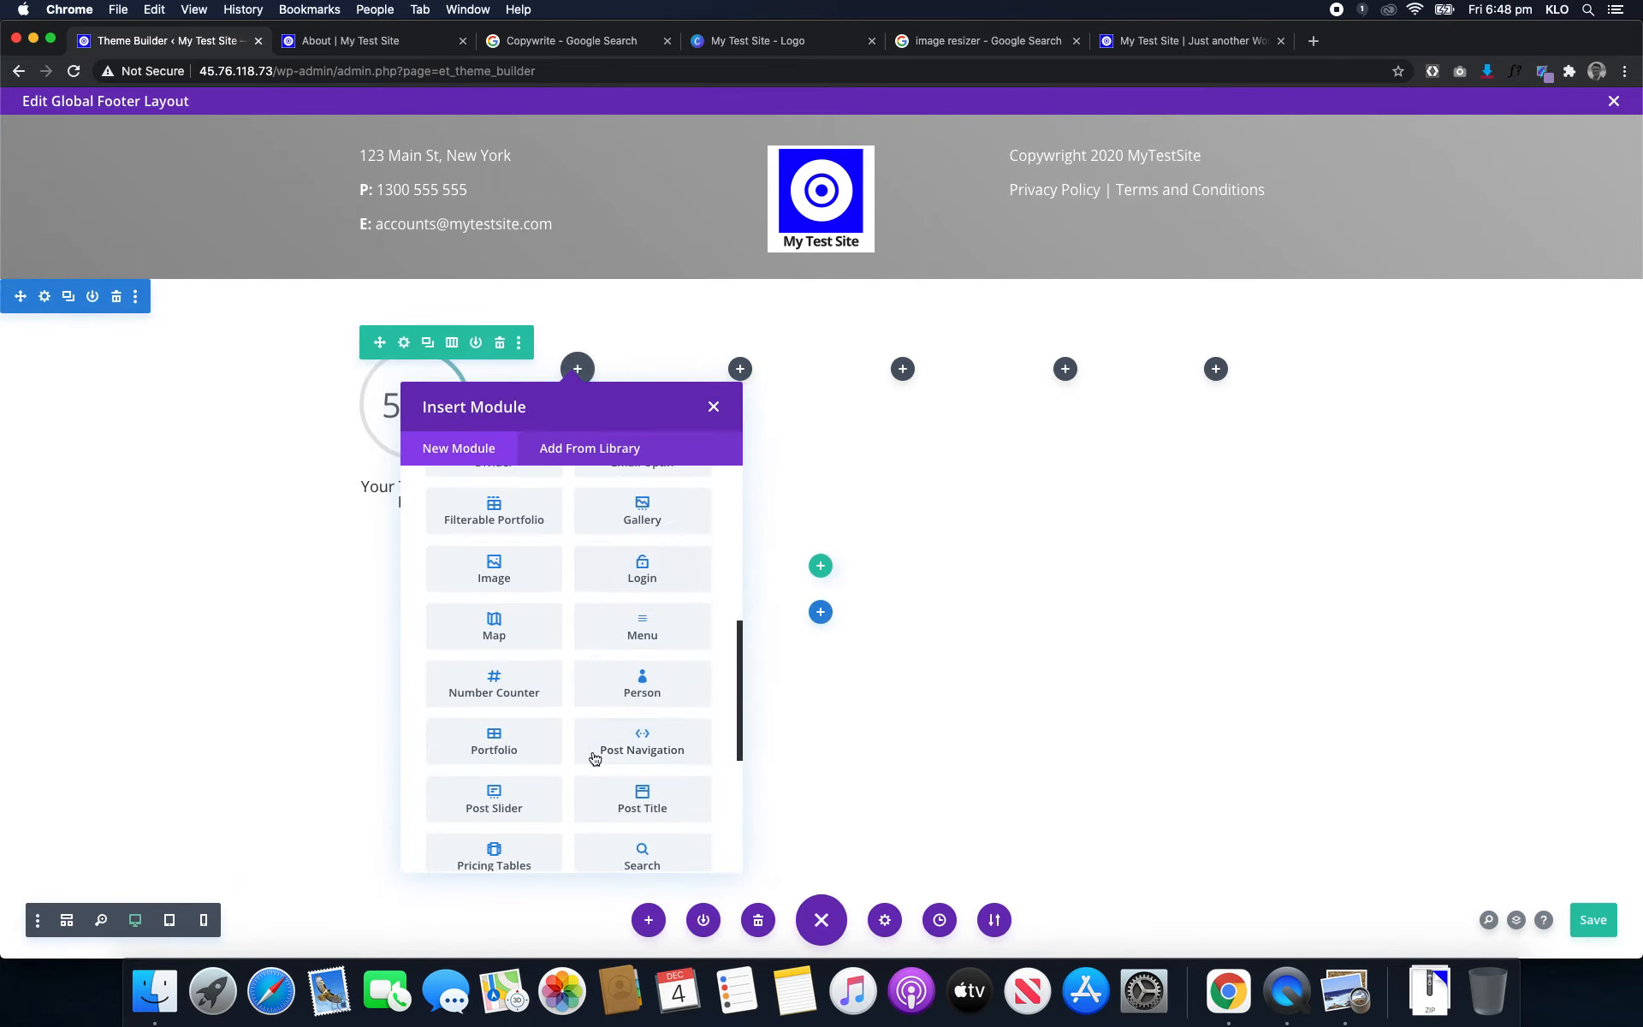
pyautogui.scroll(-2, 495, 786)
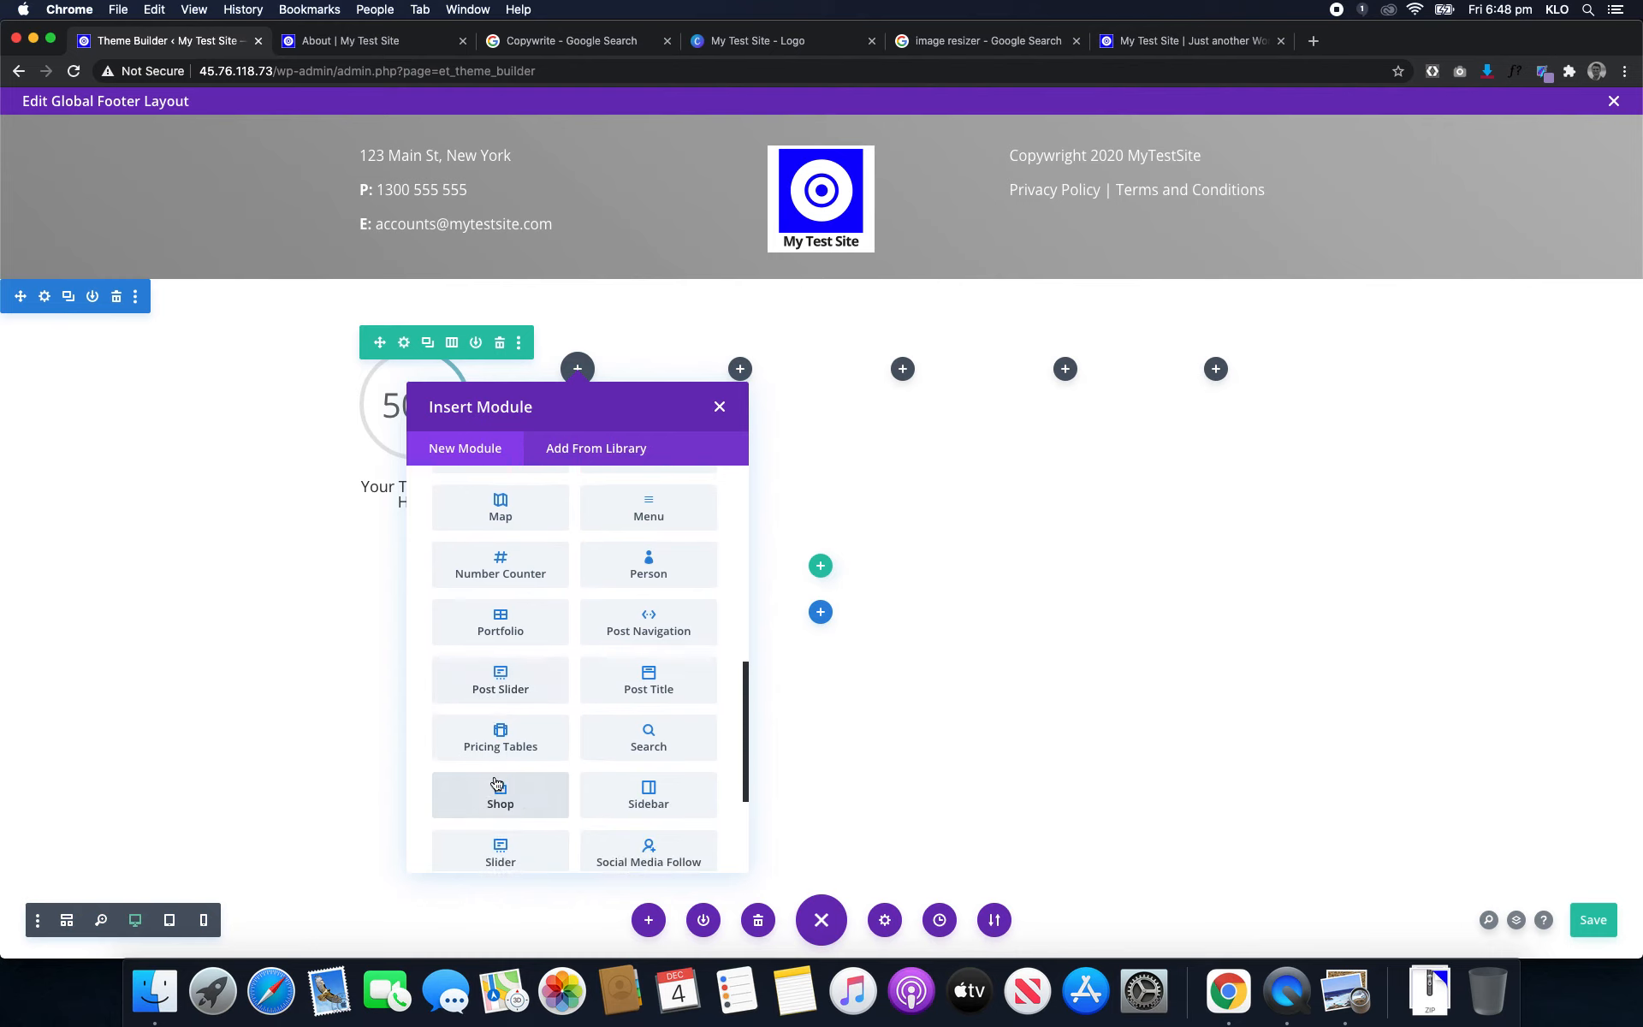
pyautogui.scroll(-1, 495, 787)
pyautogui.scroll(-2, 498, 781)
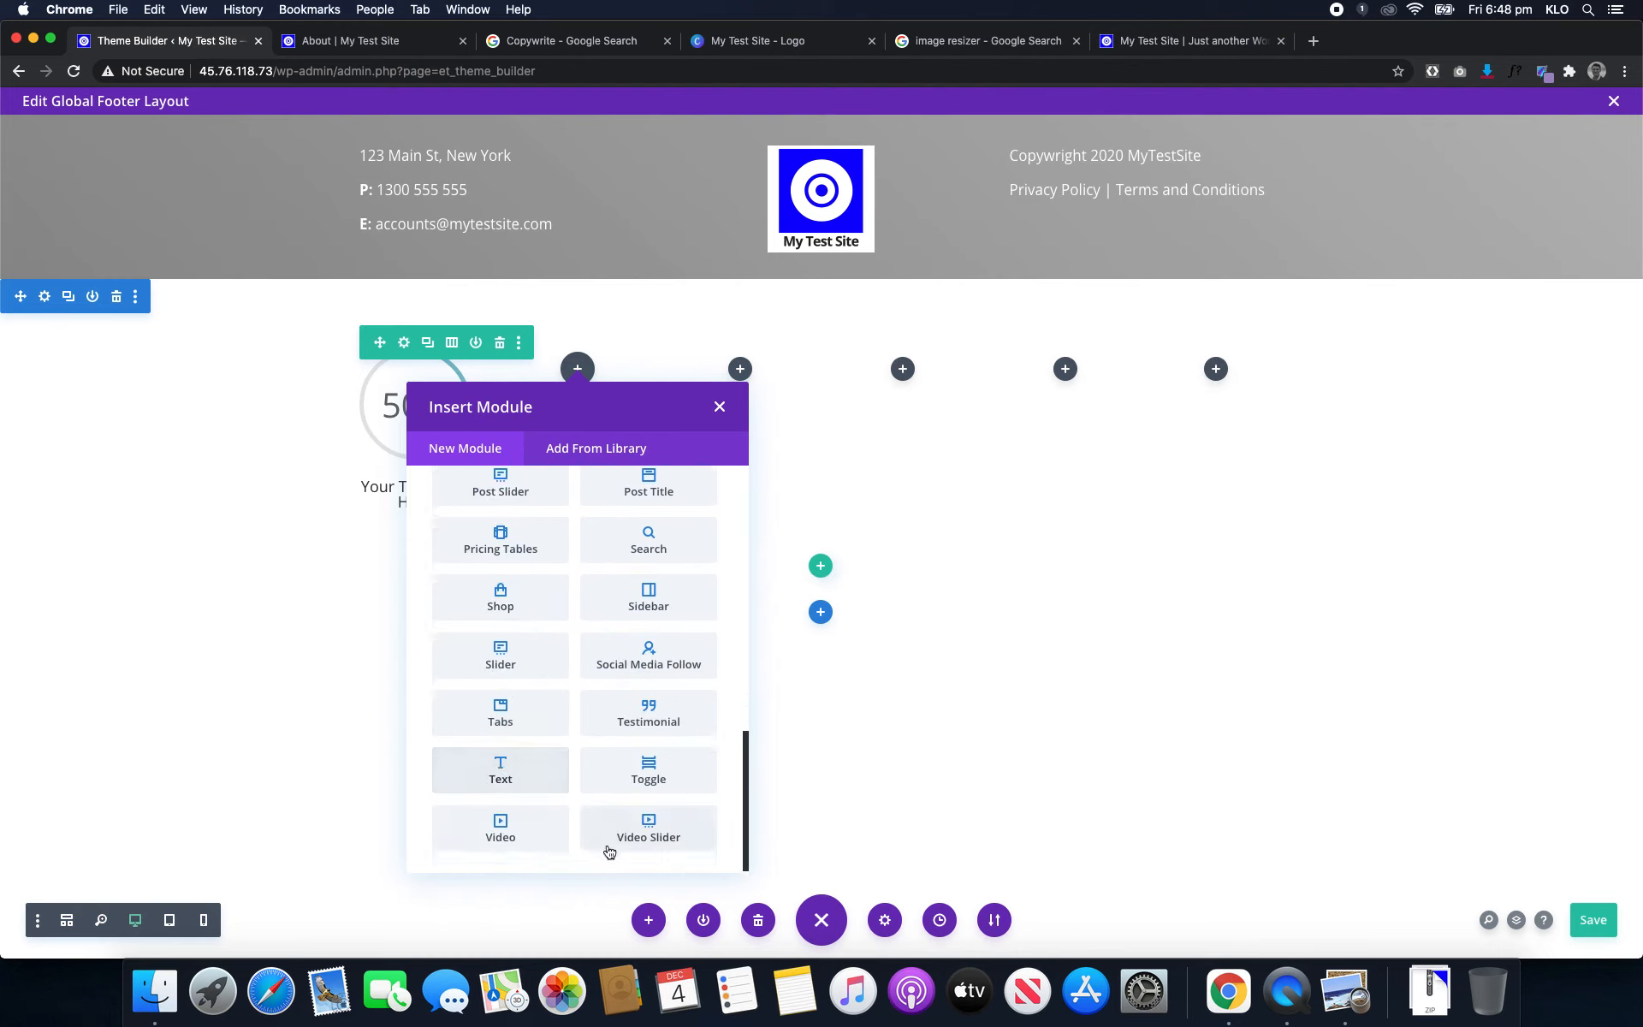
pyautogui.scroll(5, 643, 737)
pyautogui.scroll(5, 643, 693)
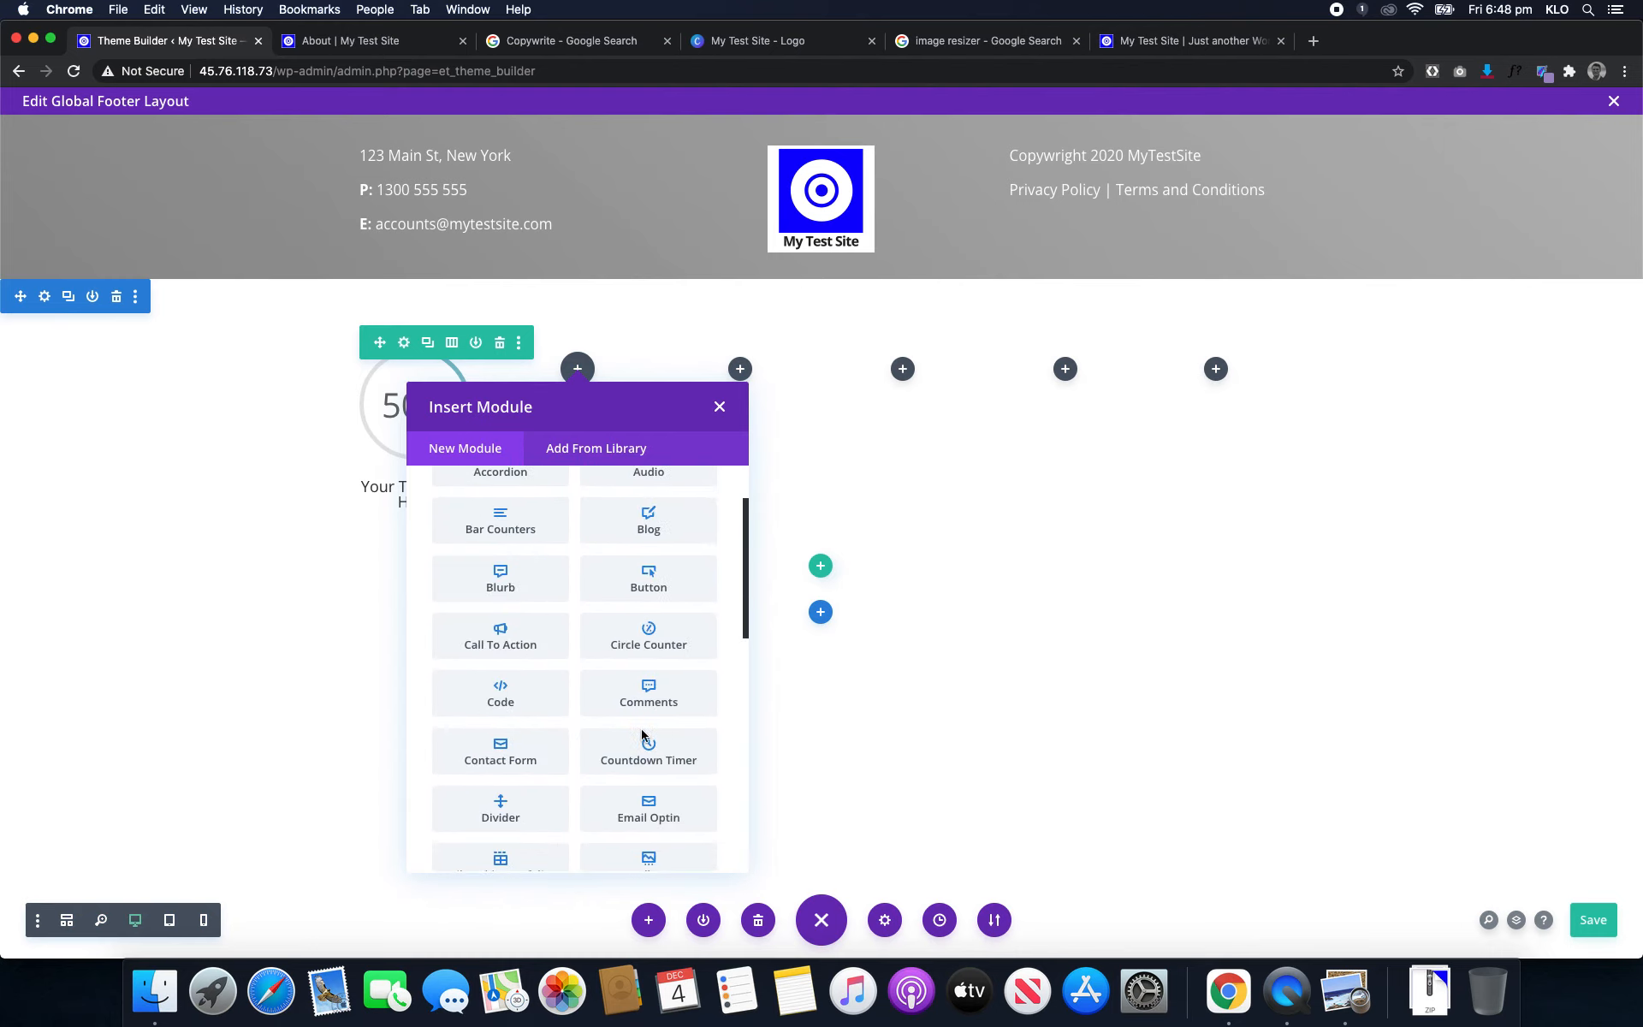
pyautogui.scroll(2, 539, 649)
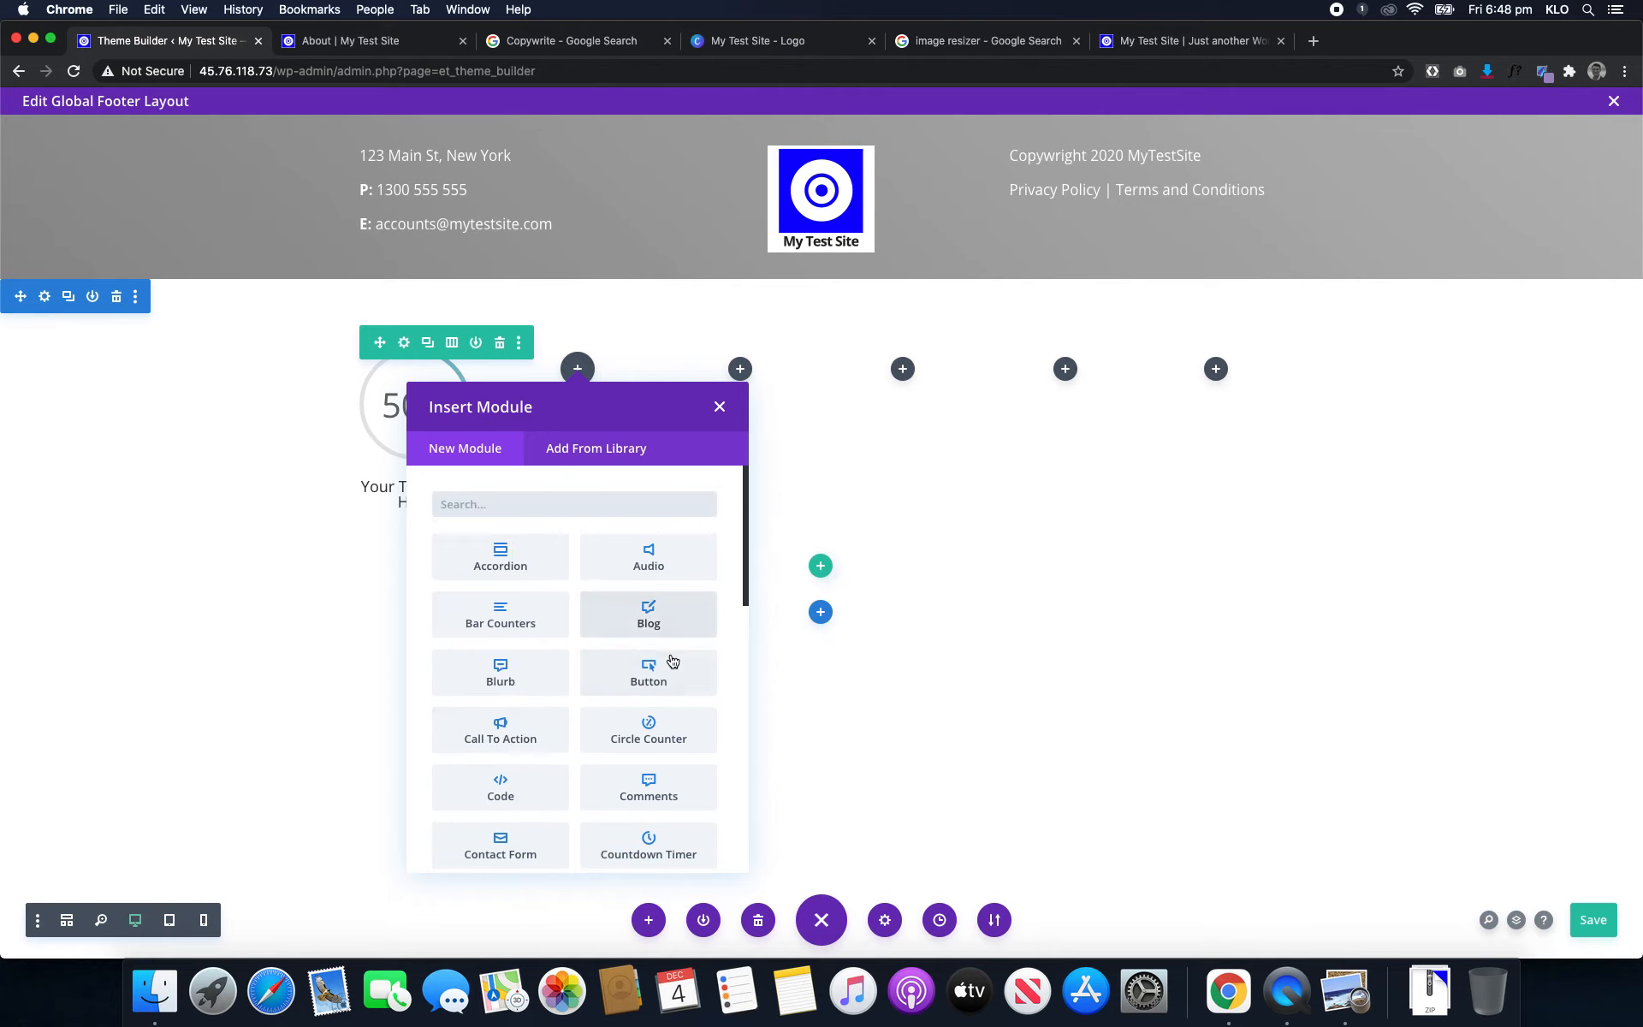
pyautogui.click(647, 685)
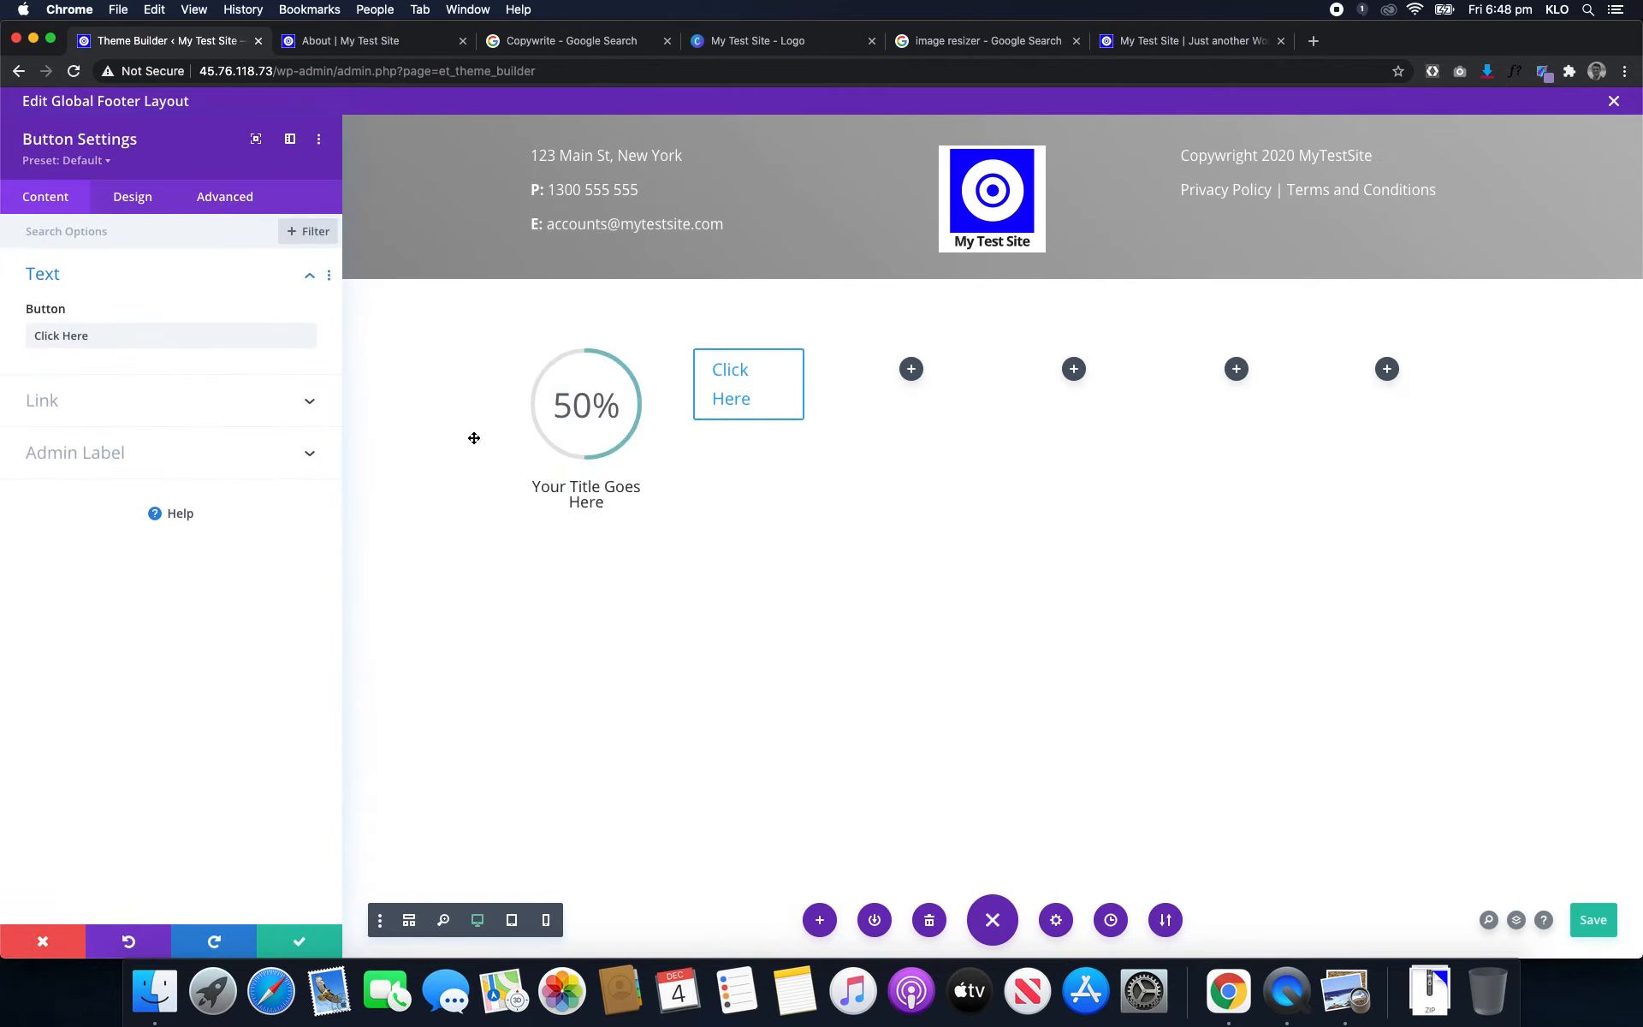
pyautogui.click(296, 941)
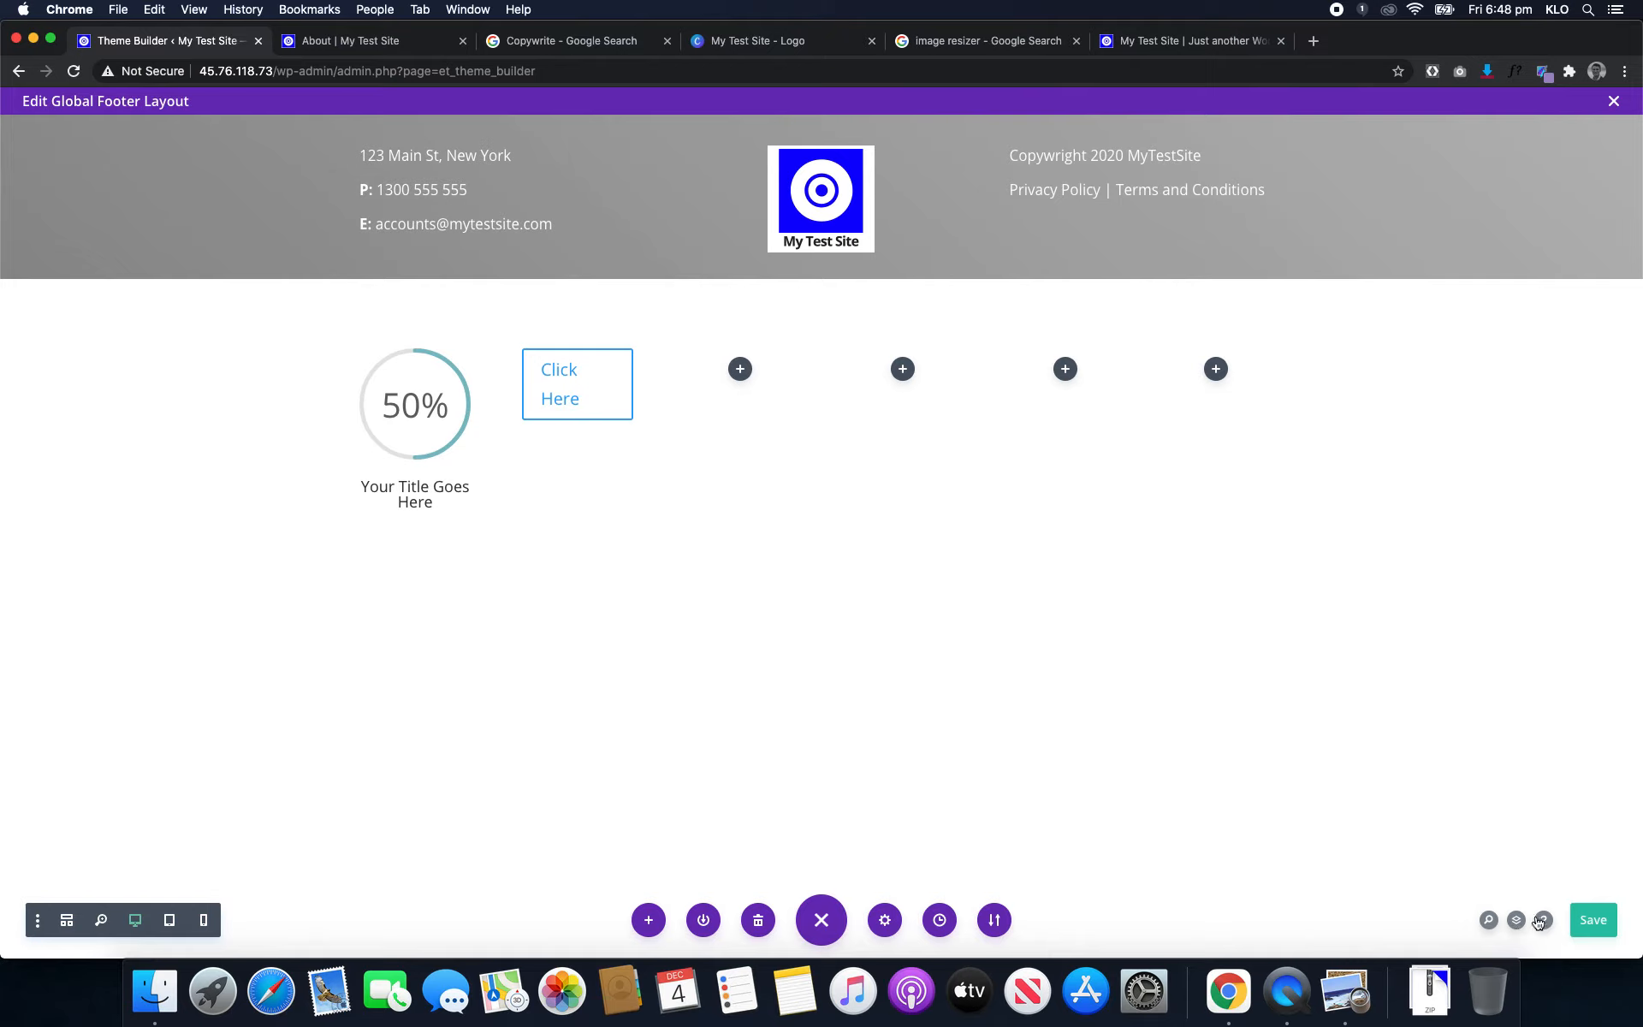
pyautogui.click(1586, 917)
# - Reload the live About page to confirm the counter and button appear beneath the footer
pyautogui.click(382, 40)
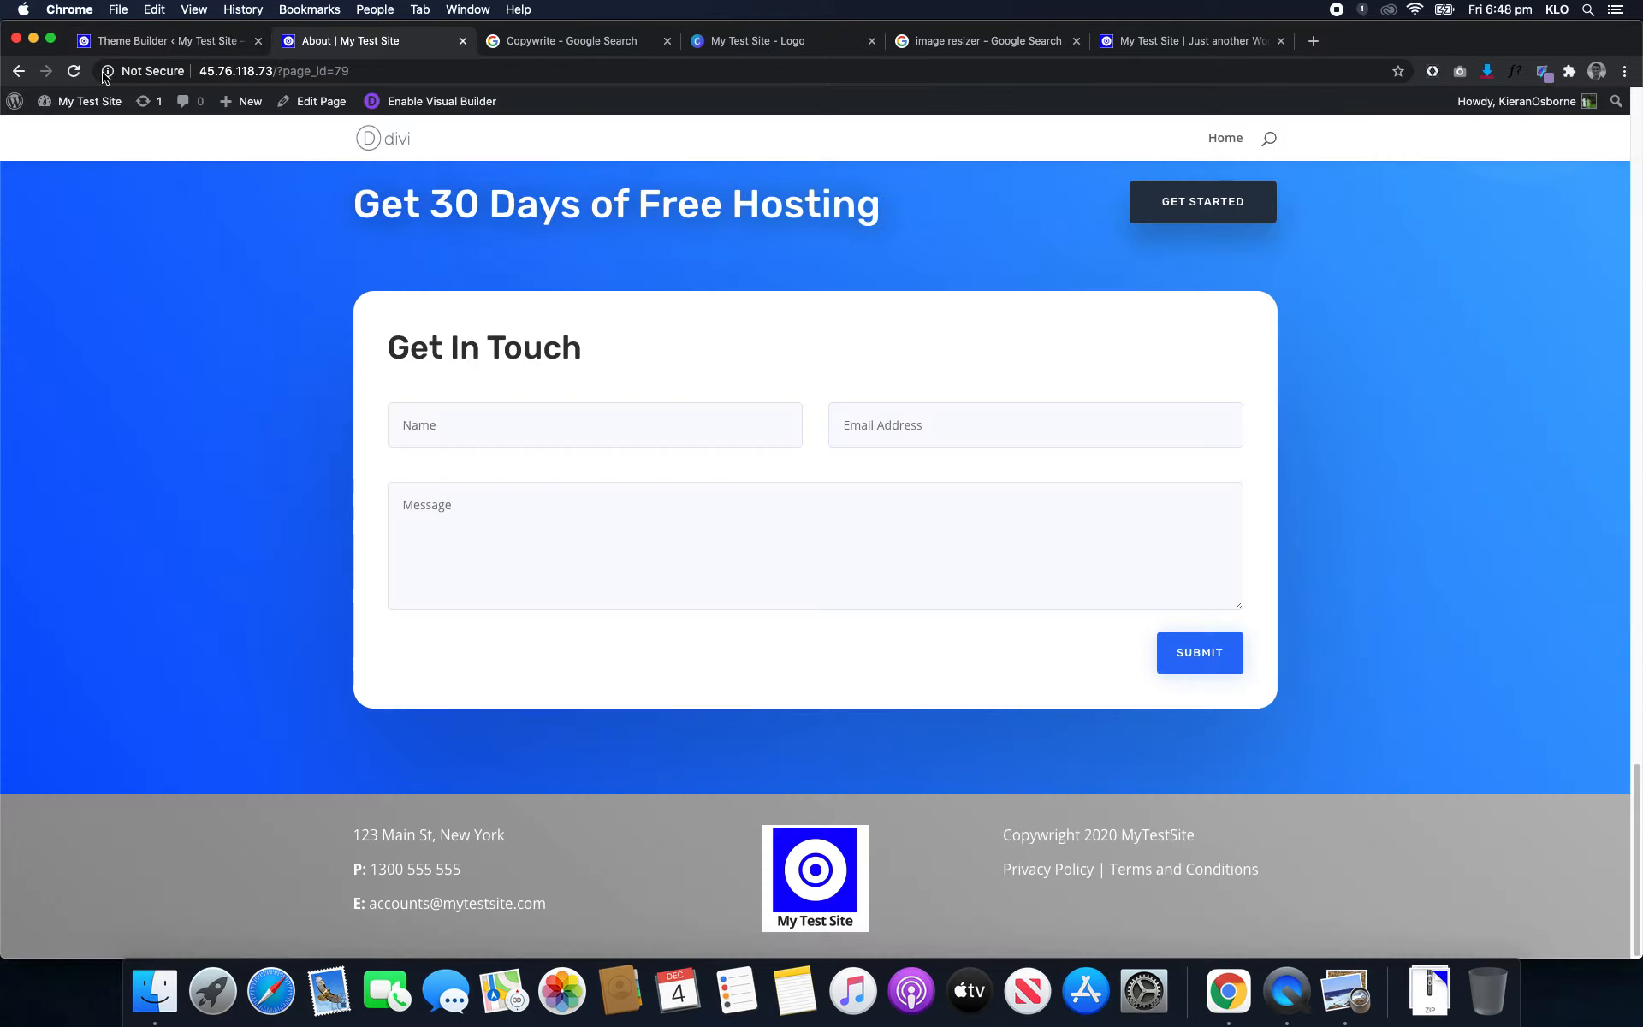
pyautogui.click(72, 71)
pyautogui.scroll(-10, 343, 741)
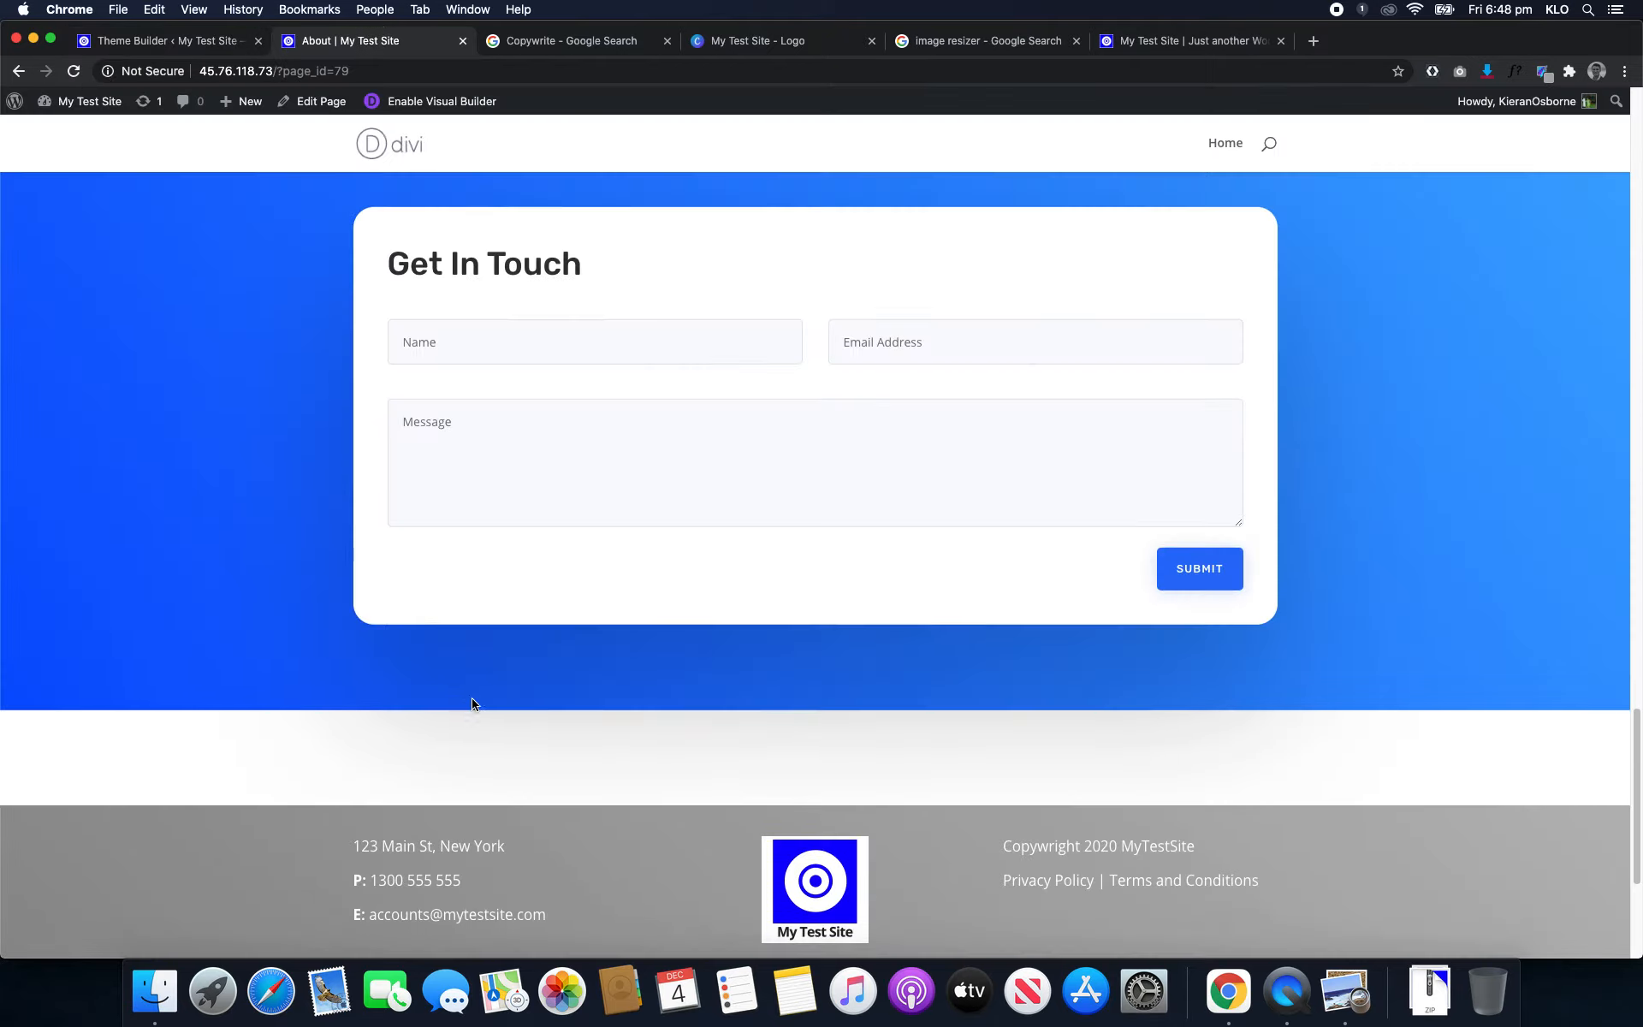
pyautogui.scroll(-3, 470, 705)
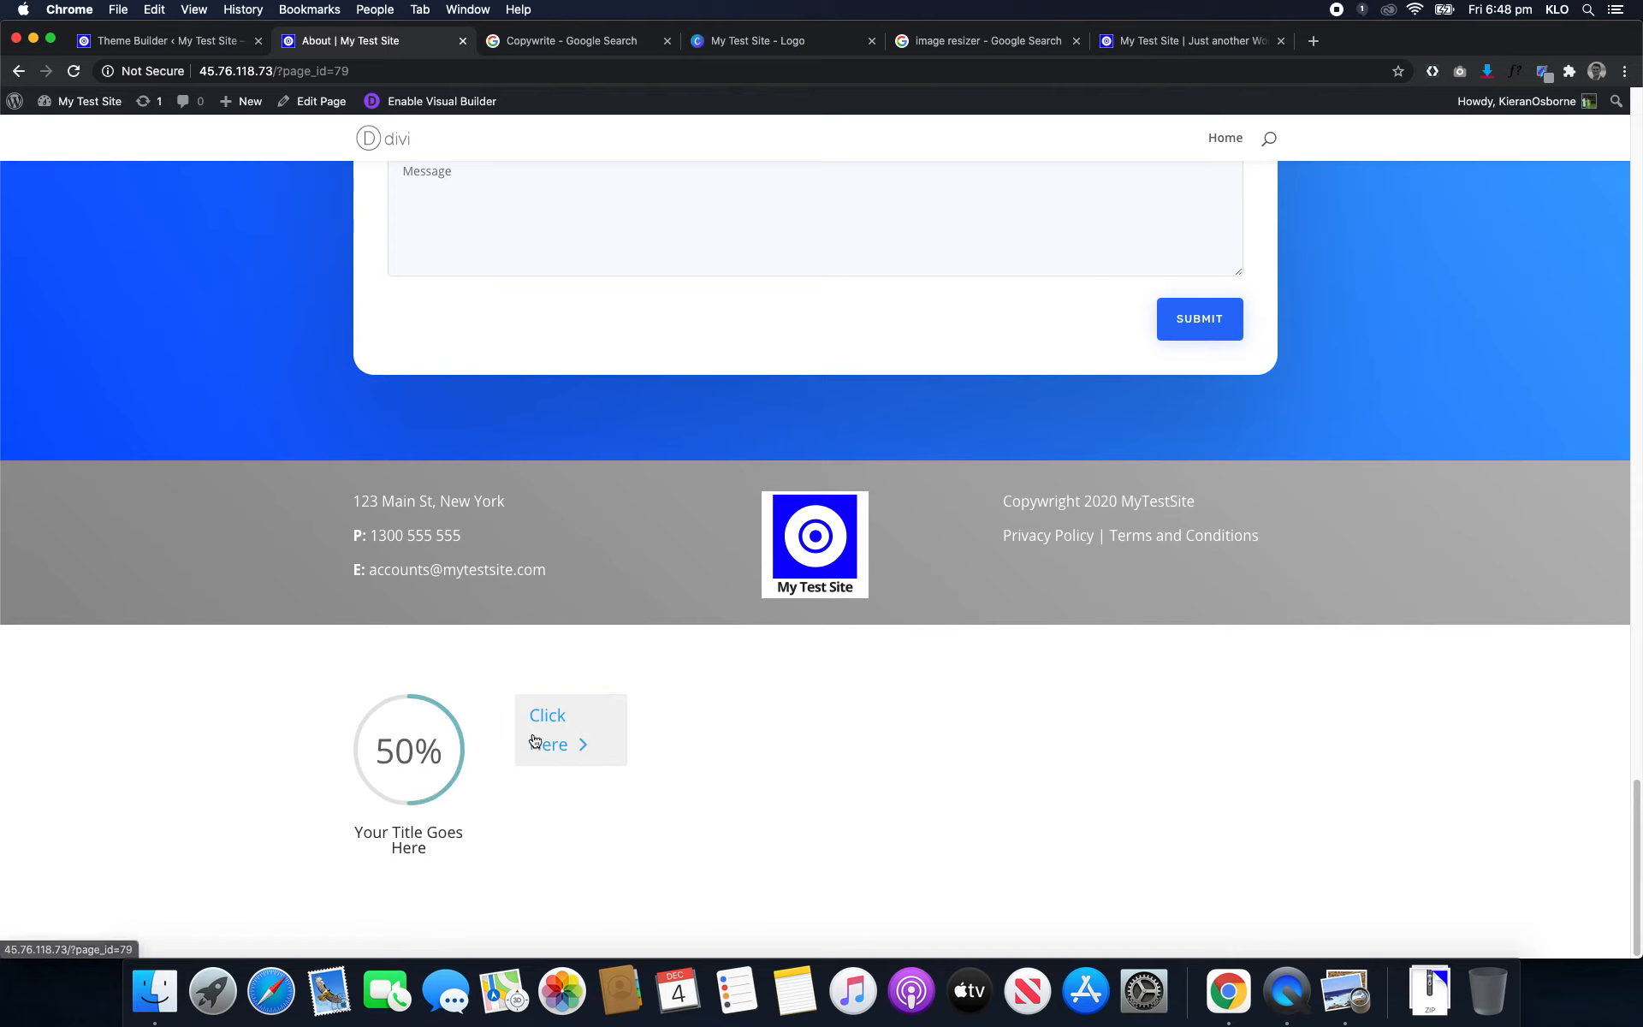
pyautogui.click(139, 41)
pyautogui.moveTo(272, 395)
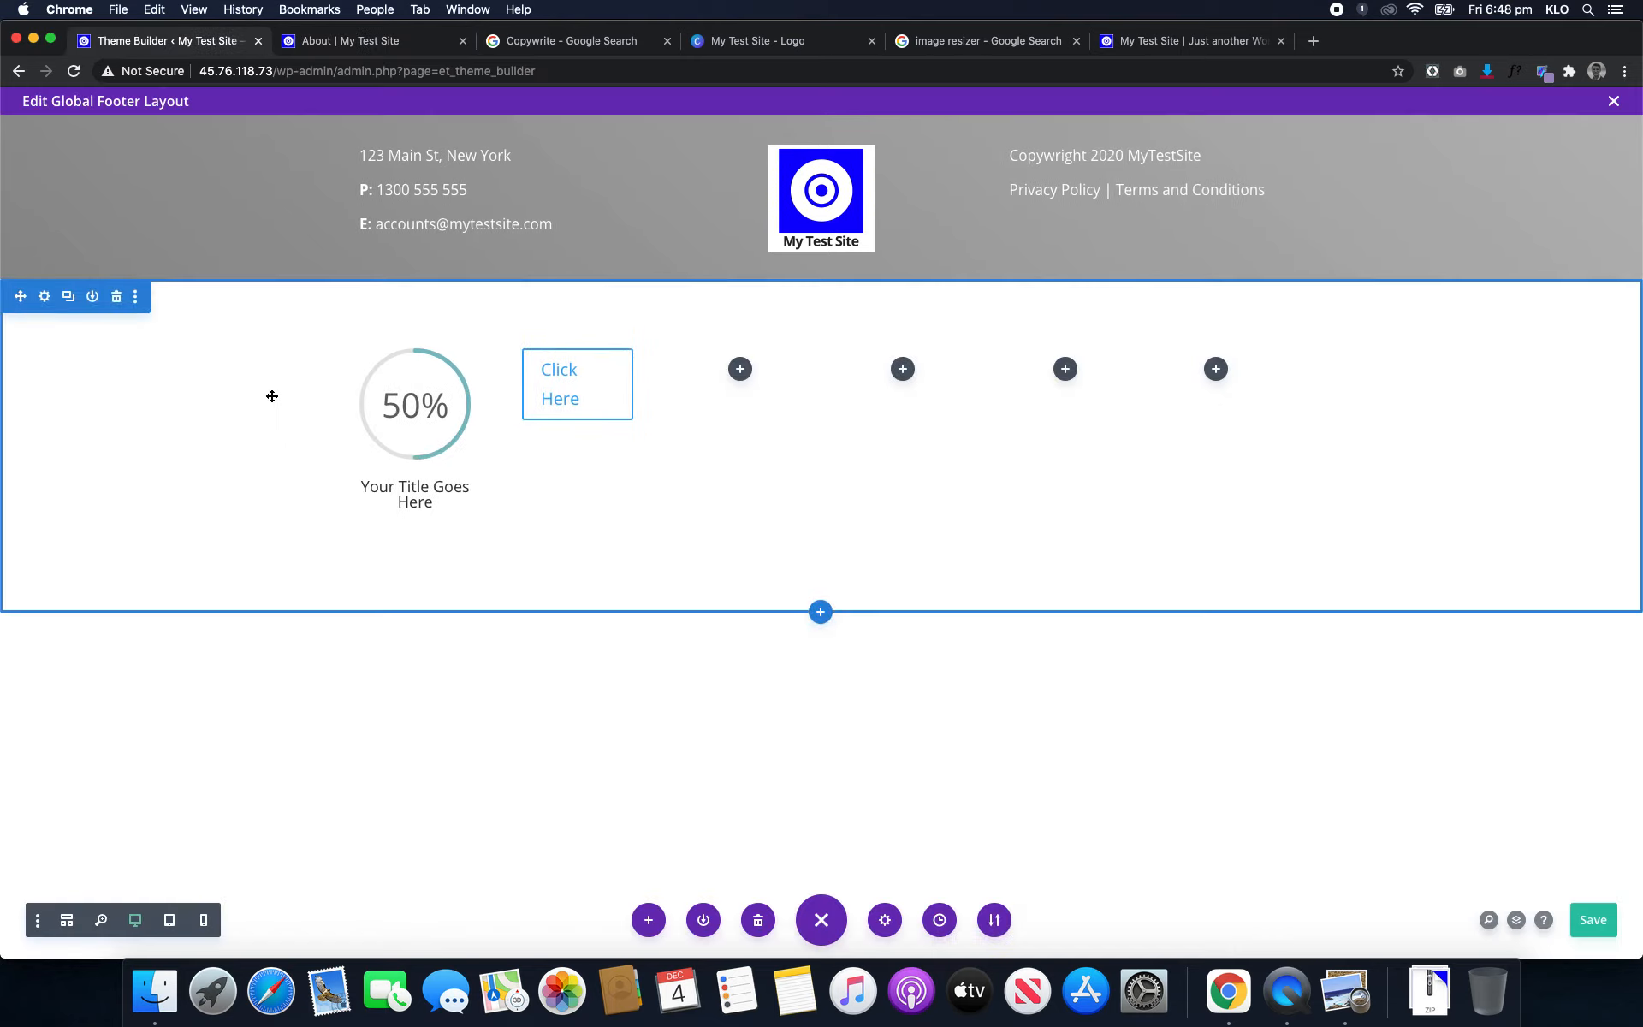
# - Delete the test section from the global footer, save the layout, and return to About
pyautogui.click(115, 298)
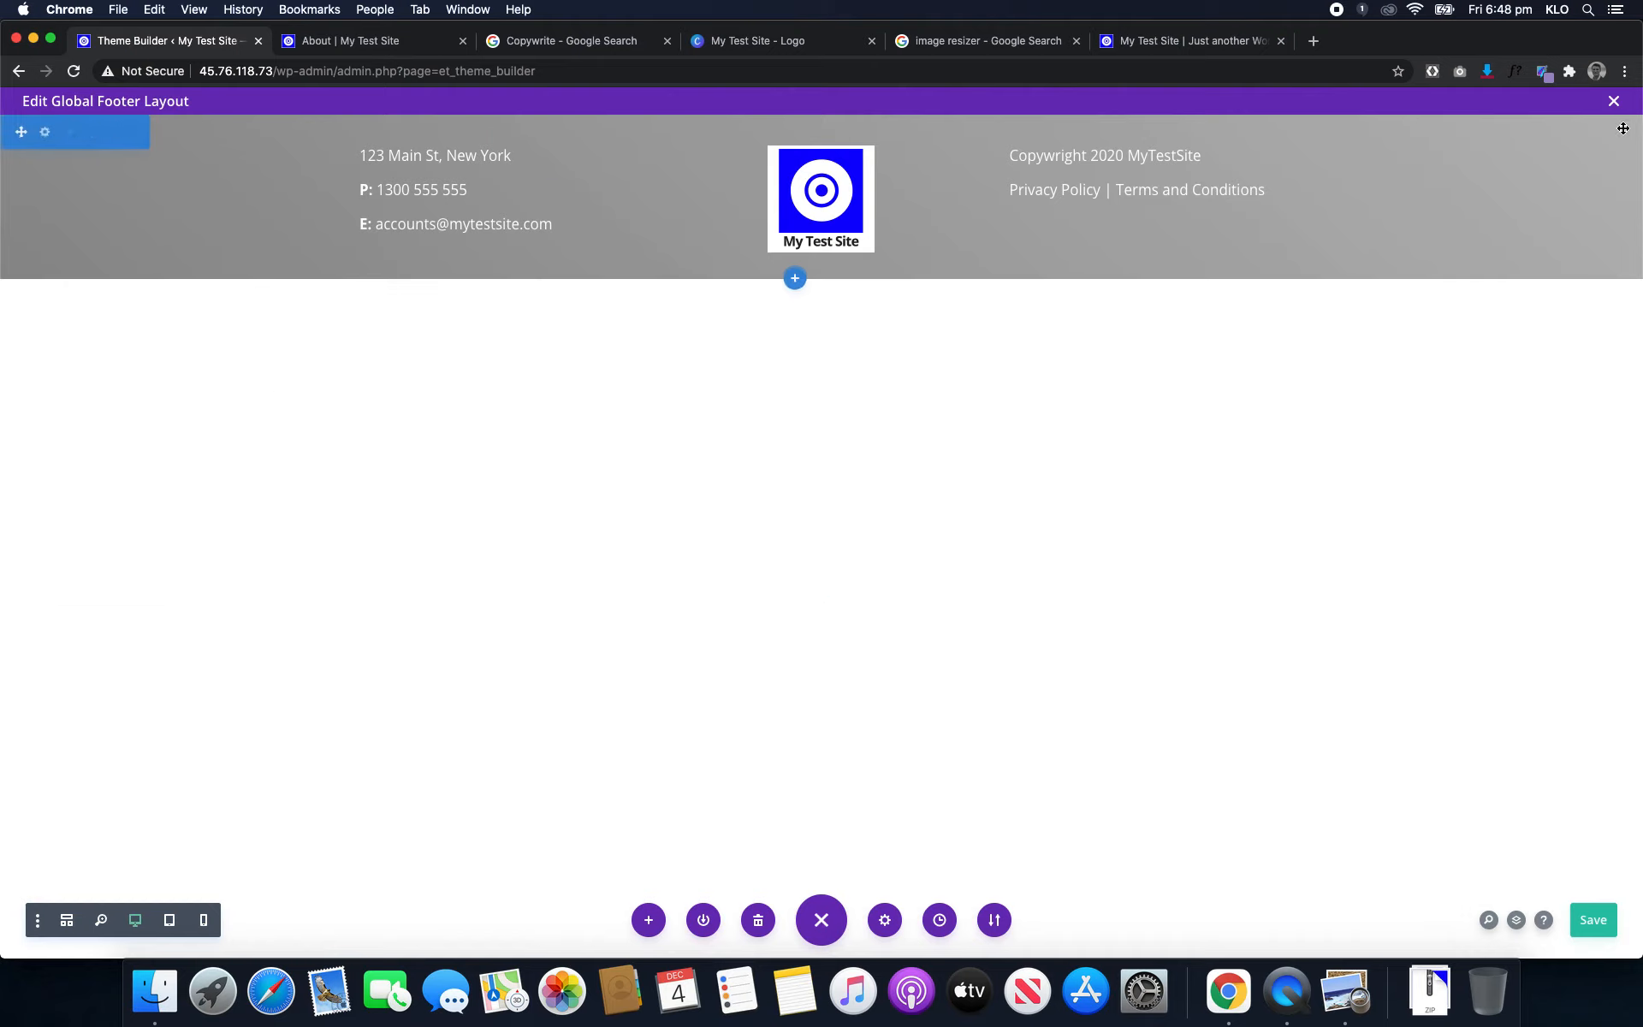
pyautogui.press('super+s')
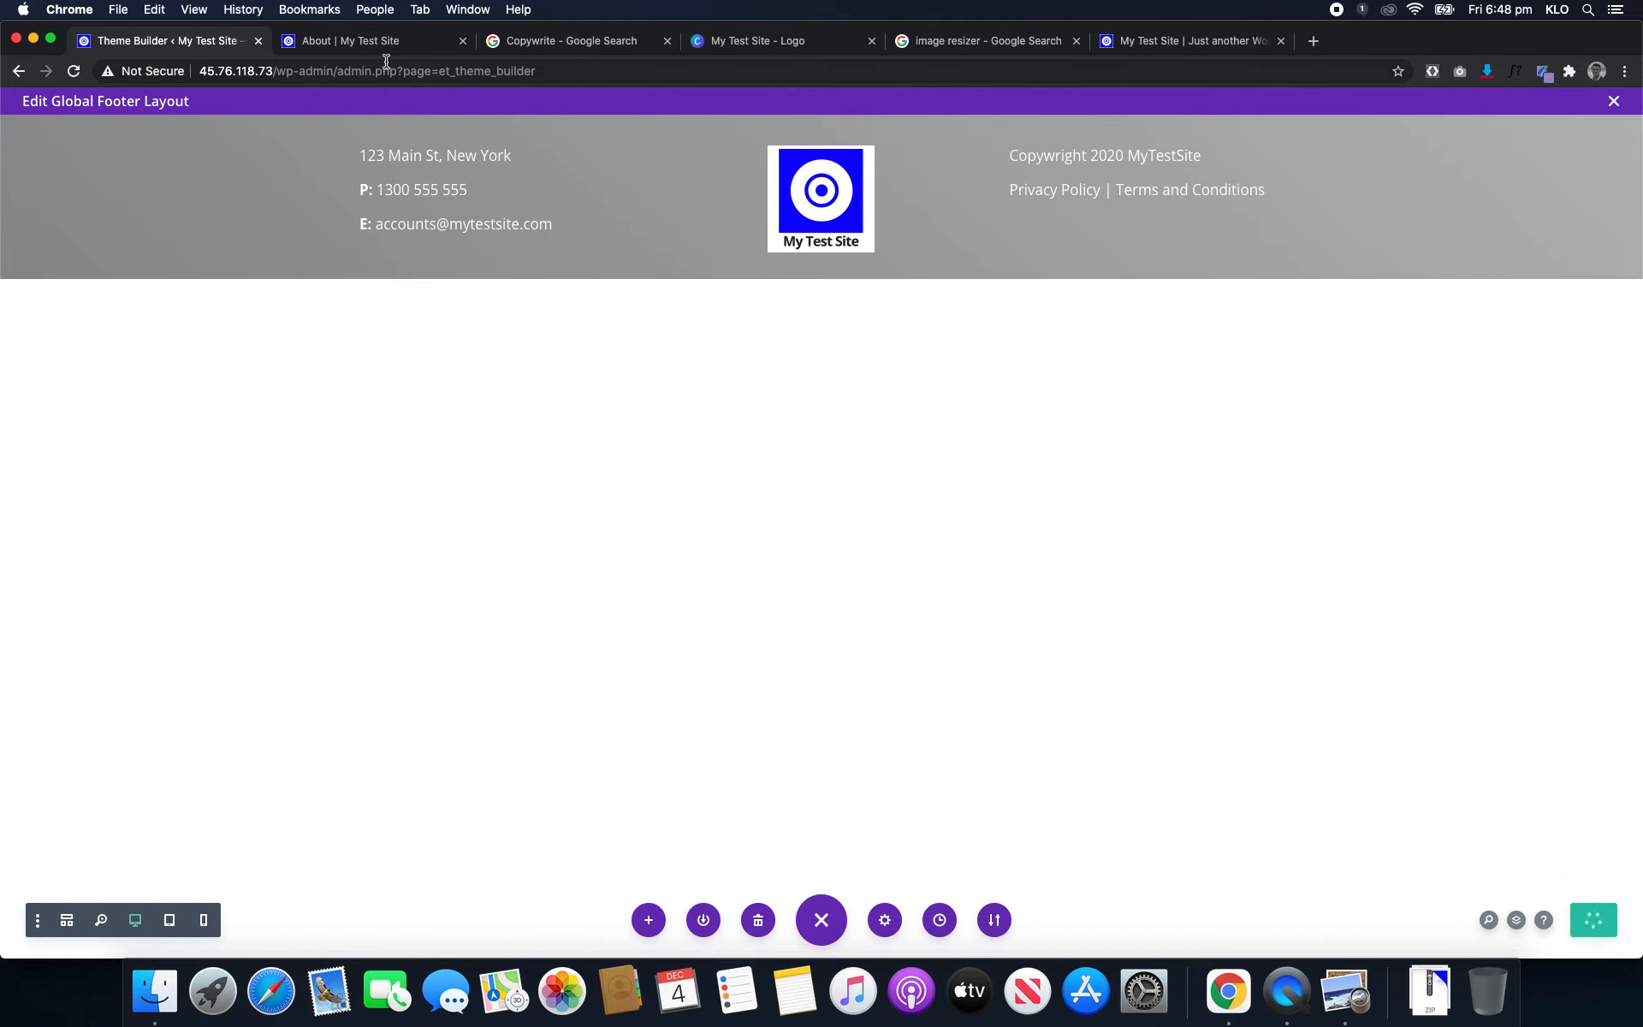
pyautogui.click(383, 43)
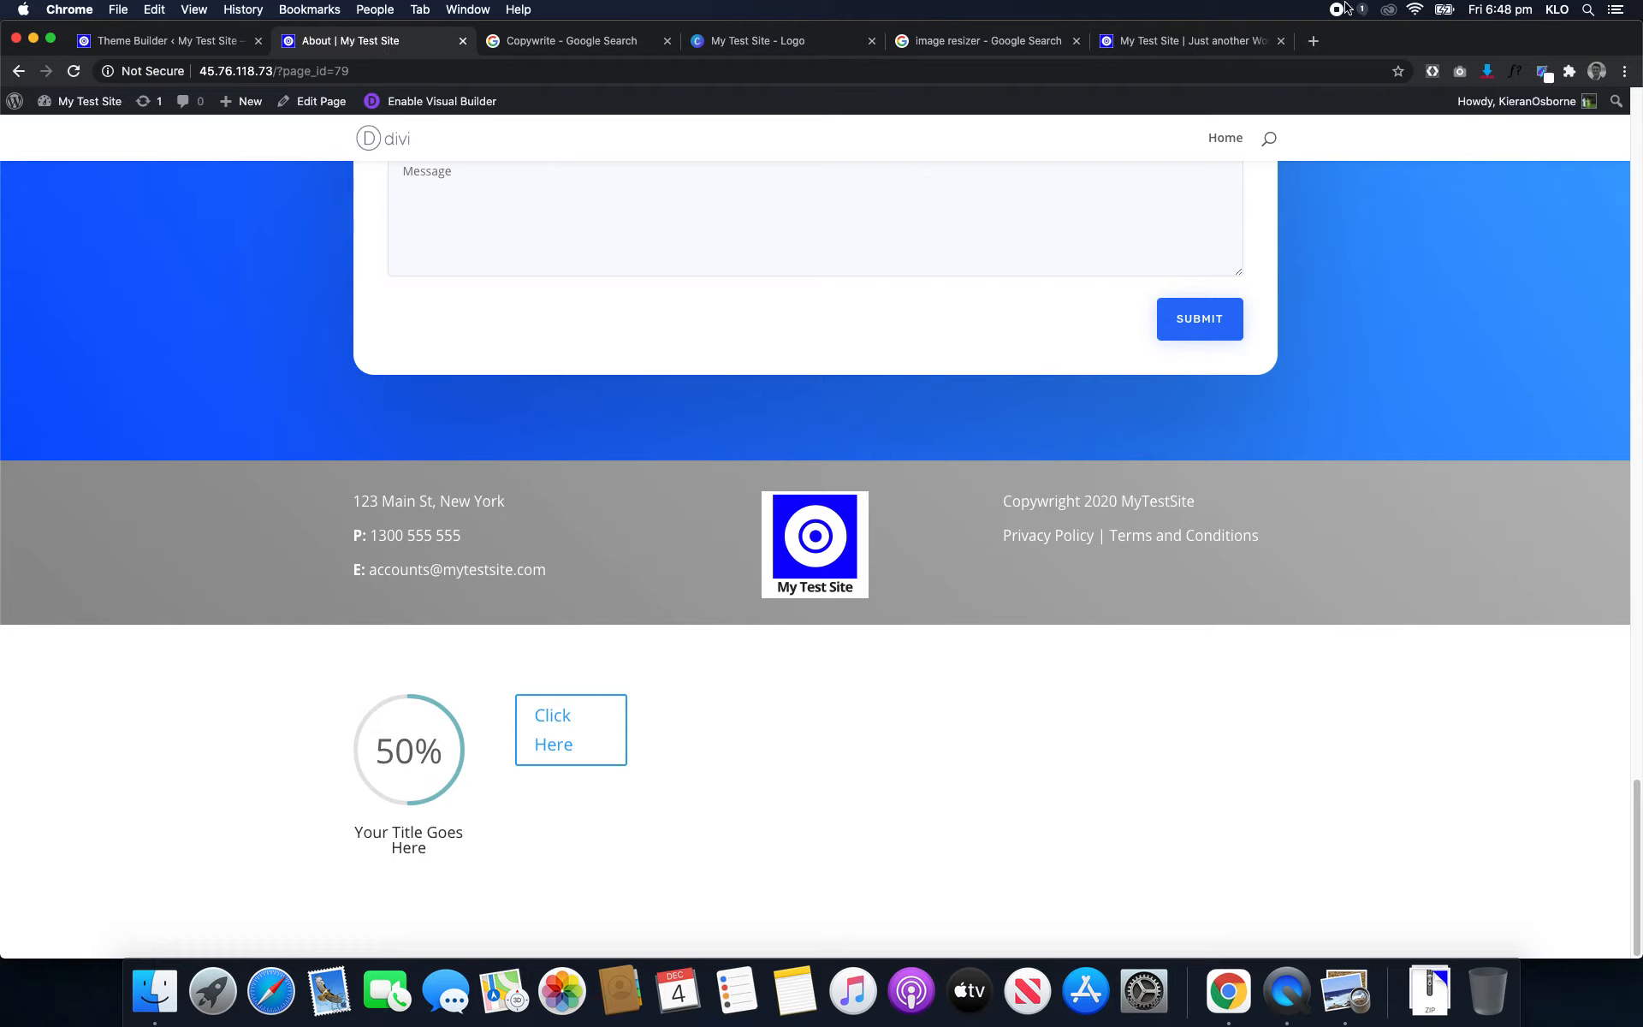